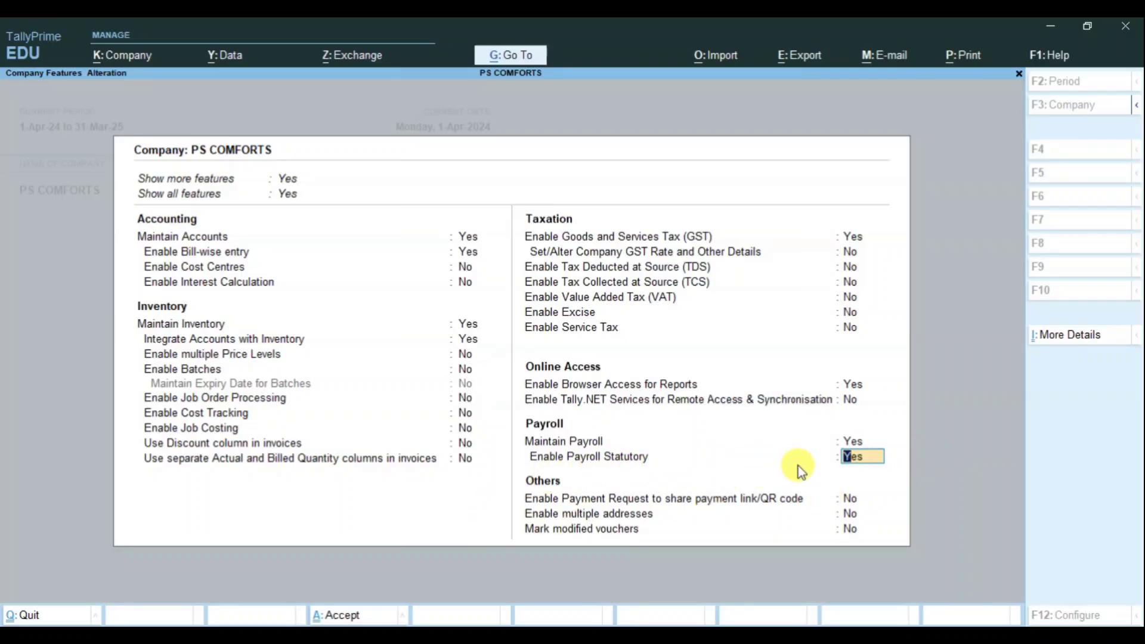
Step: Confirm Enable Payroll Statutory as Yes, leave the PF, ESI and income tax details blank, and accept the features
key(Return)
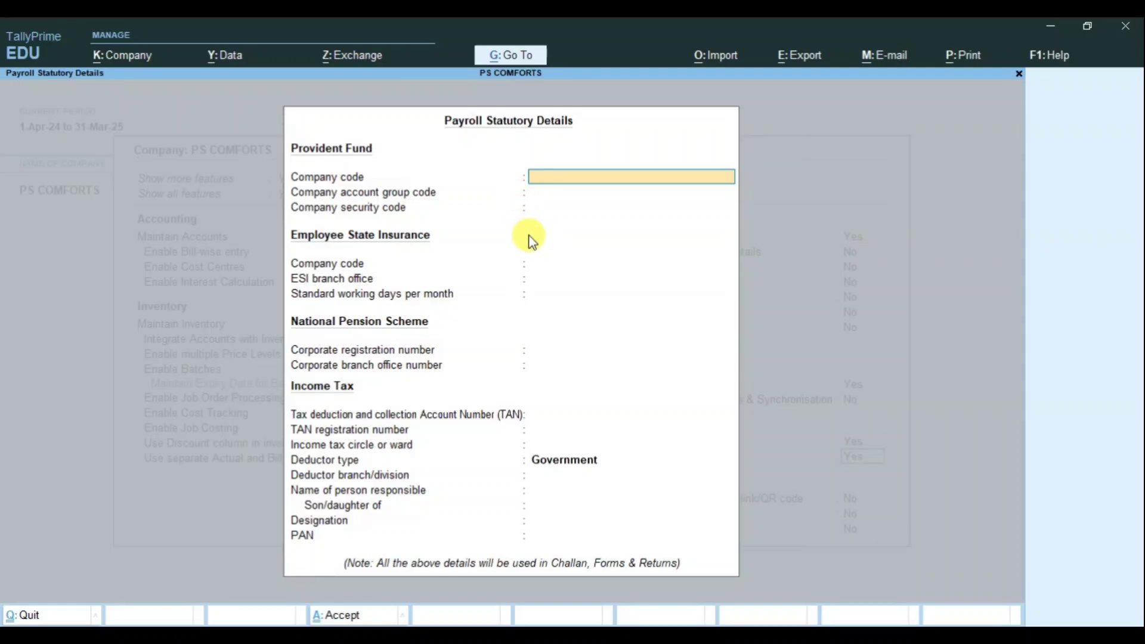
key(Return)
key(Return)
key(Return)
key(Return)
key(Return)
key(Return)
key(Return)
key(Return)
key(Return)
key(Return)
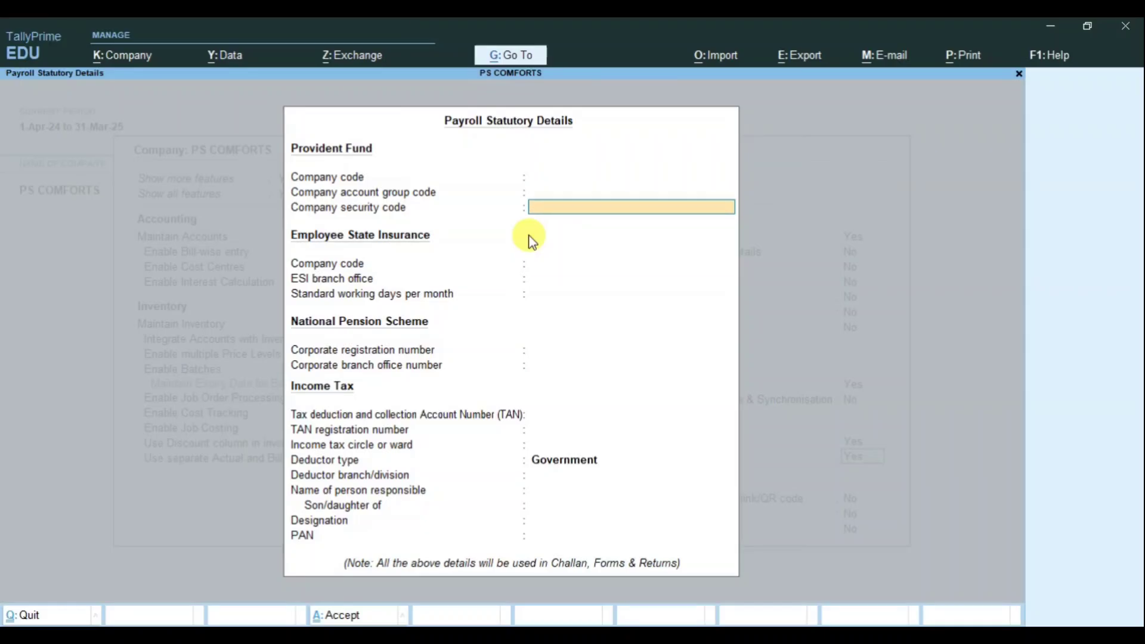
key(Return)
key(Return)
key(Return)
key(Return)
key(Return)
key(Return)
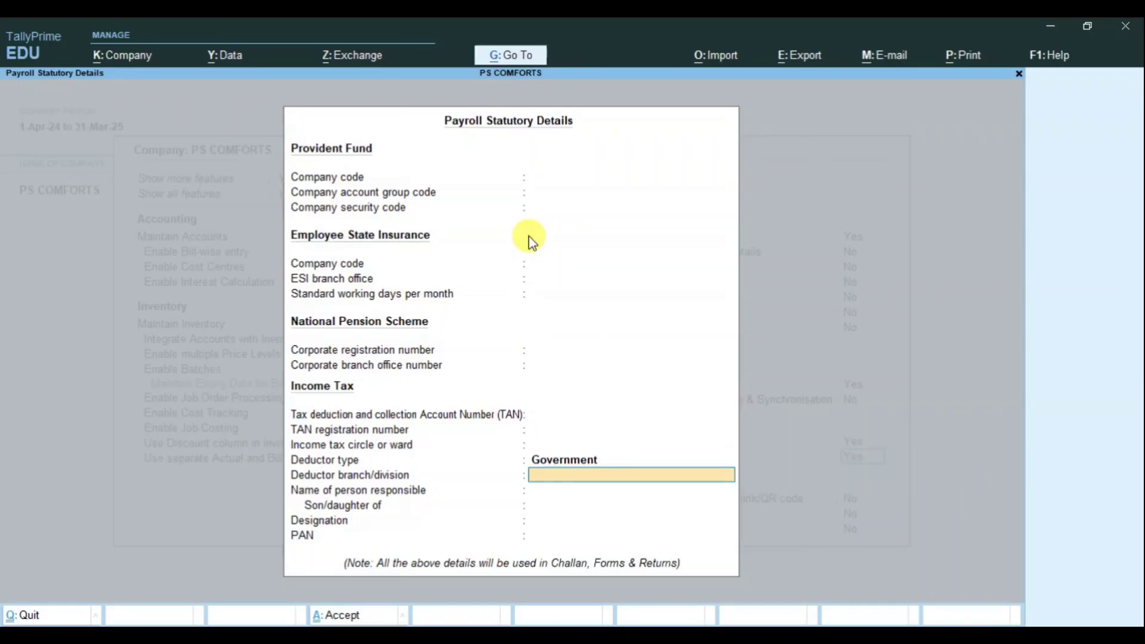
key(Return)
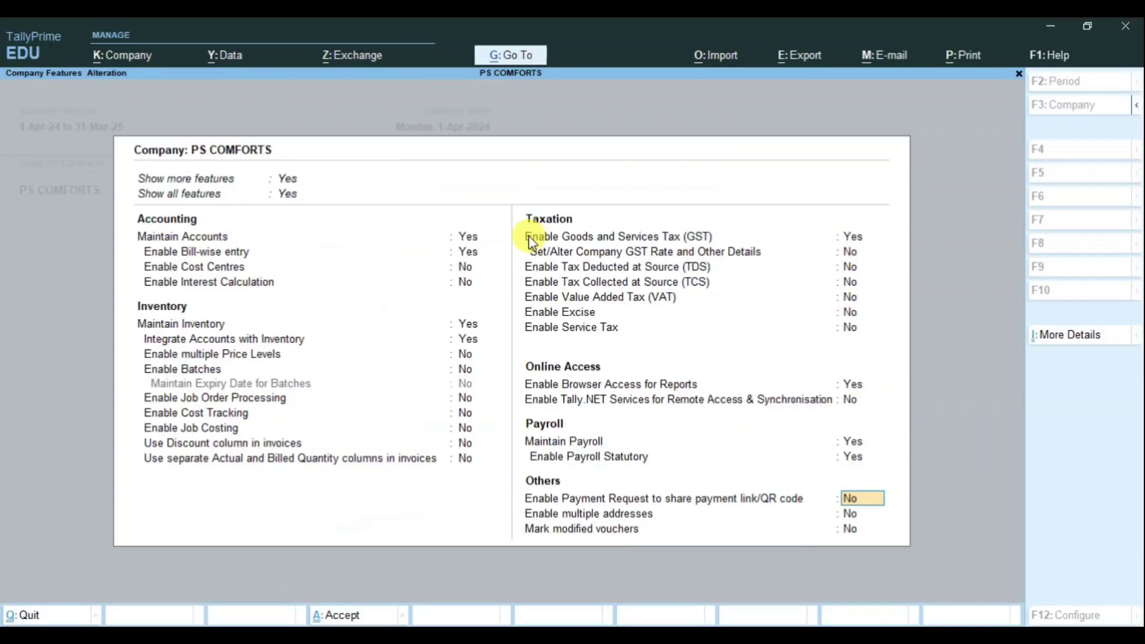
key(Return)
key(Return)
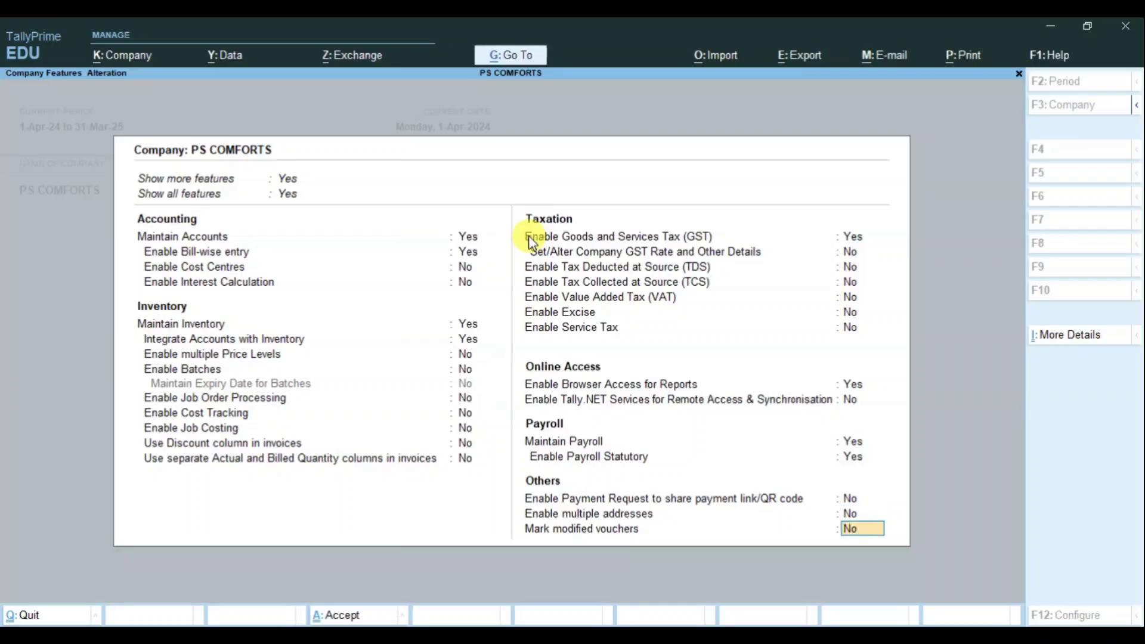
key(Return)
key(Return)
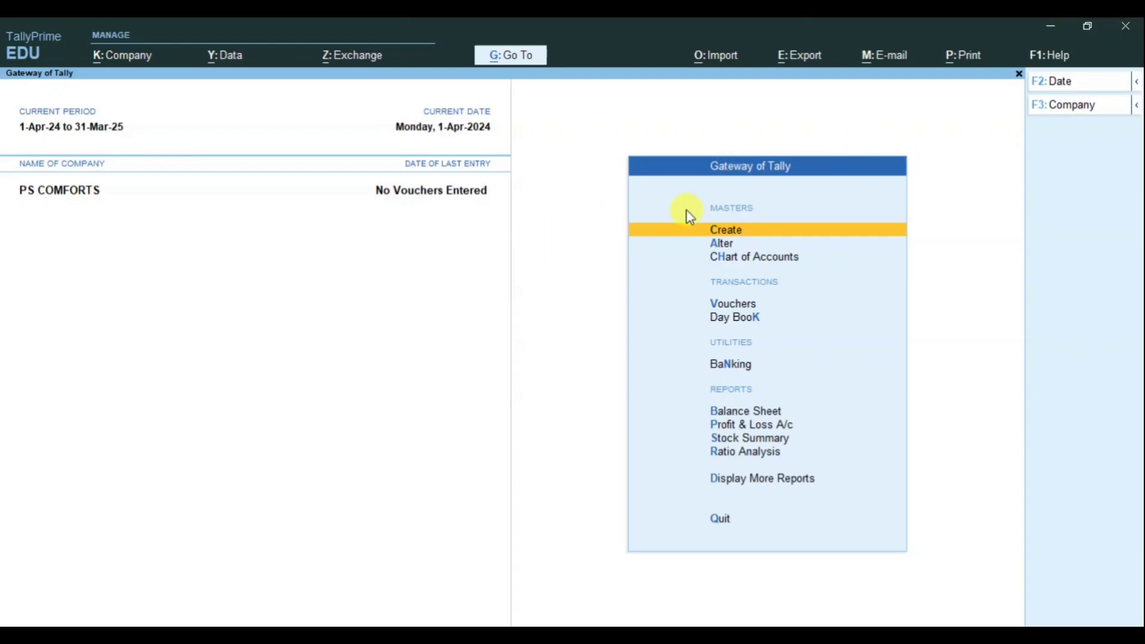
Step: From Create, browse the Payroll Masters and open Employee Group creation
click(732, 234)
key(Down)
key(Down)
key(Down)
key(Down)
key(Down)
key(Down)
key(Down)
key(Down)
key(Down)
key(Down)
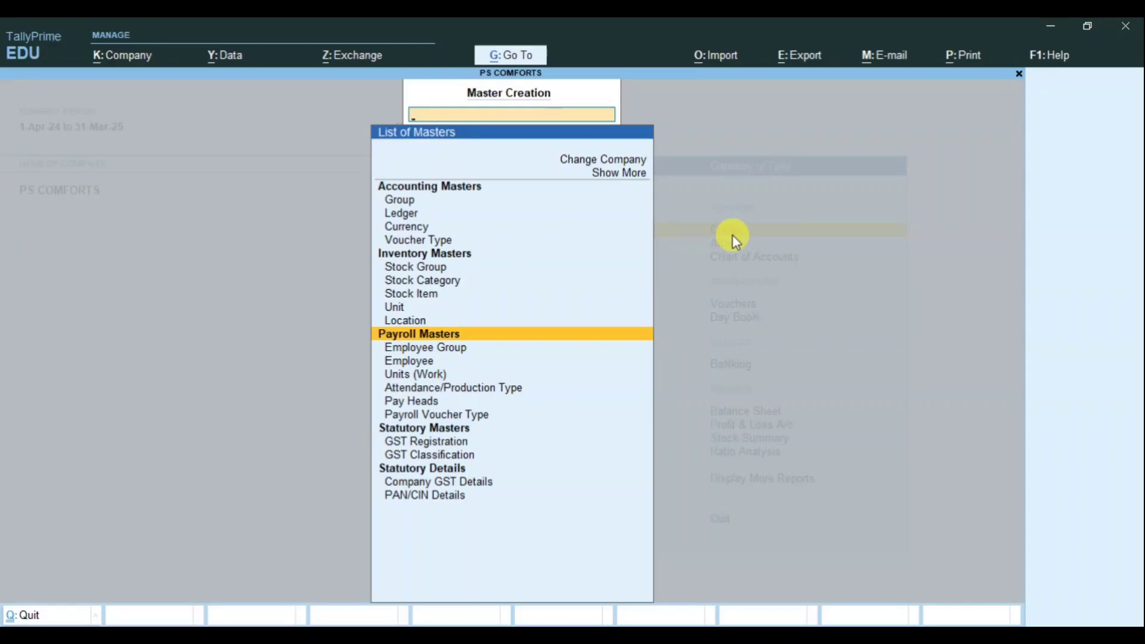
key(Down)
key(Down)
key(Down)
key(Down)
key(Down)
key(Down)
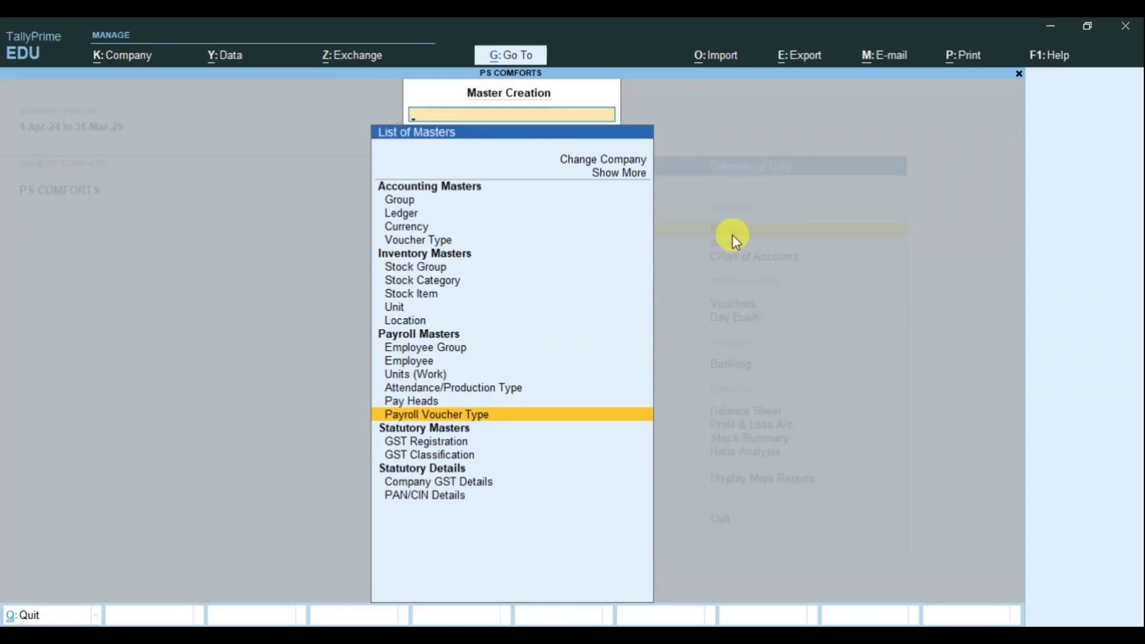
key(Up)
key(Up)
key(Up)
key(Up)
key(Up)
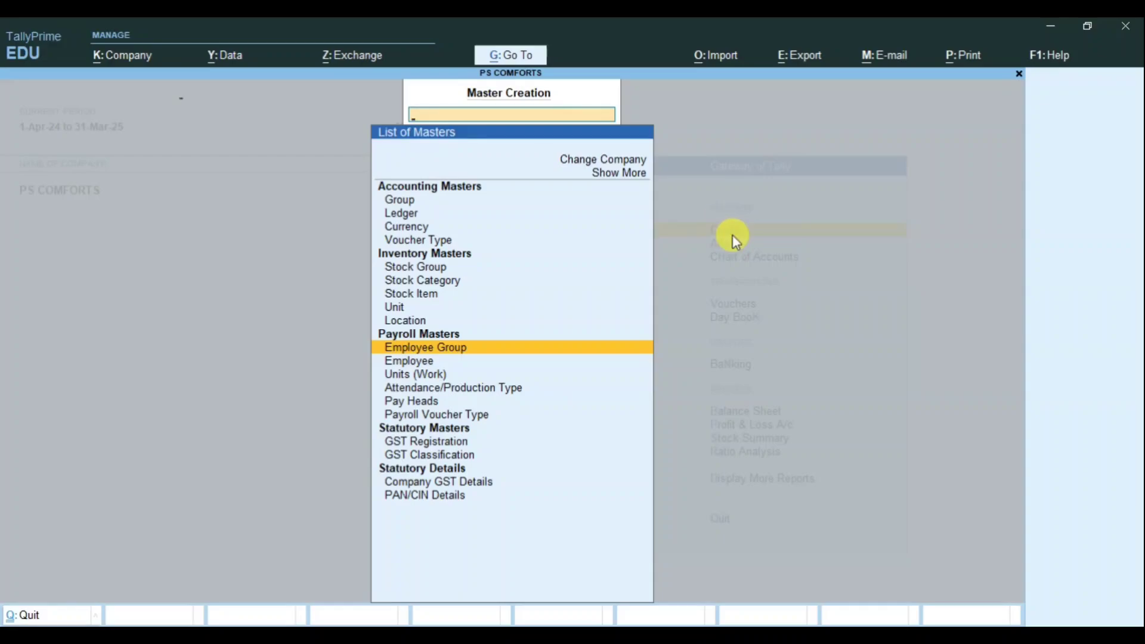
key(Return)
Step: Save employee groups ACCOUNTS and MARKETING under Primary, then exit the Employee Group form
text(ACCOUNTS)
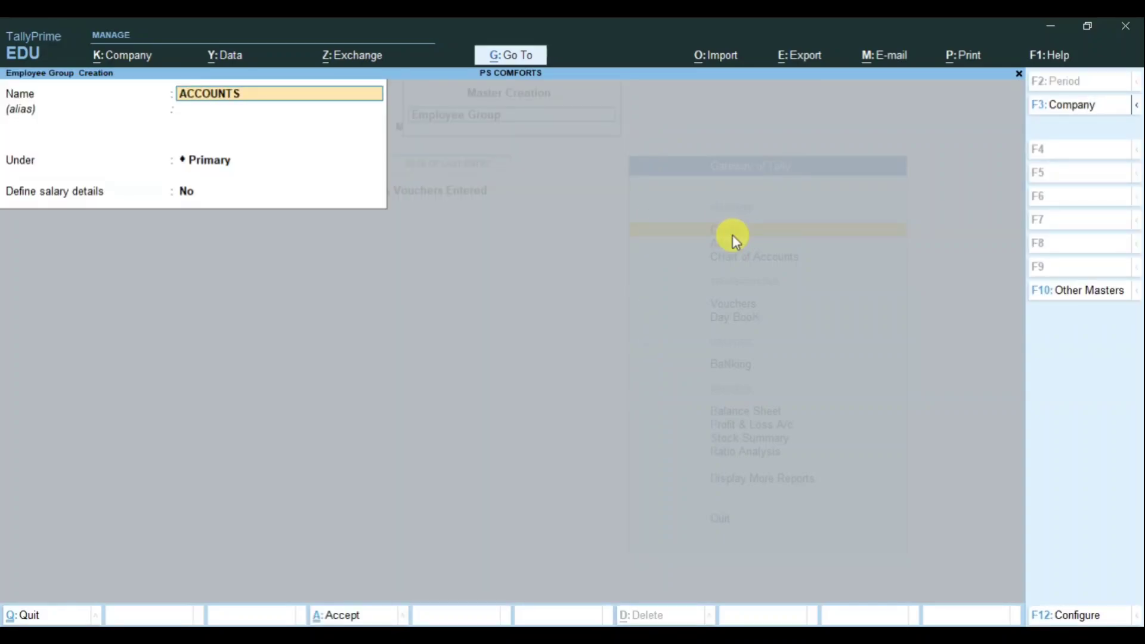
key(Return)
key(Return)
key(Return)
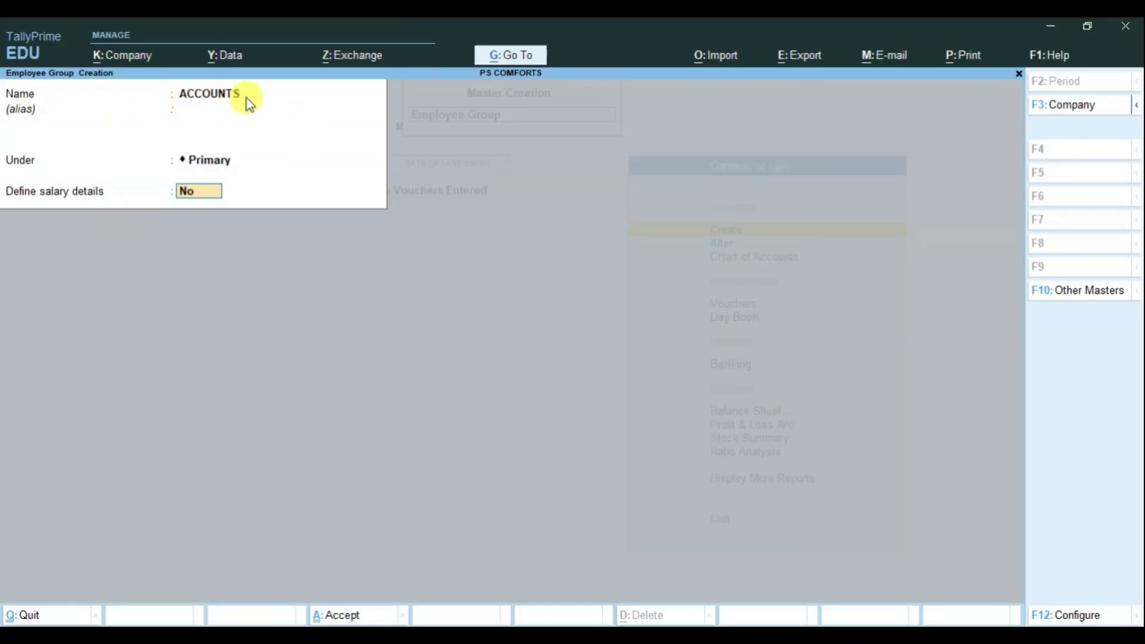
key(Return)
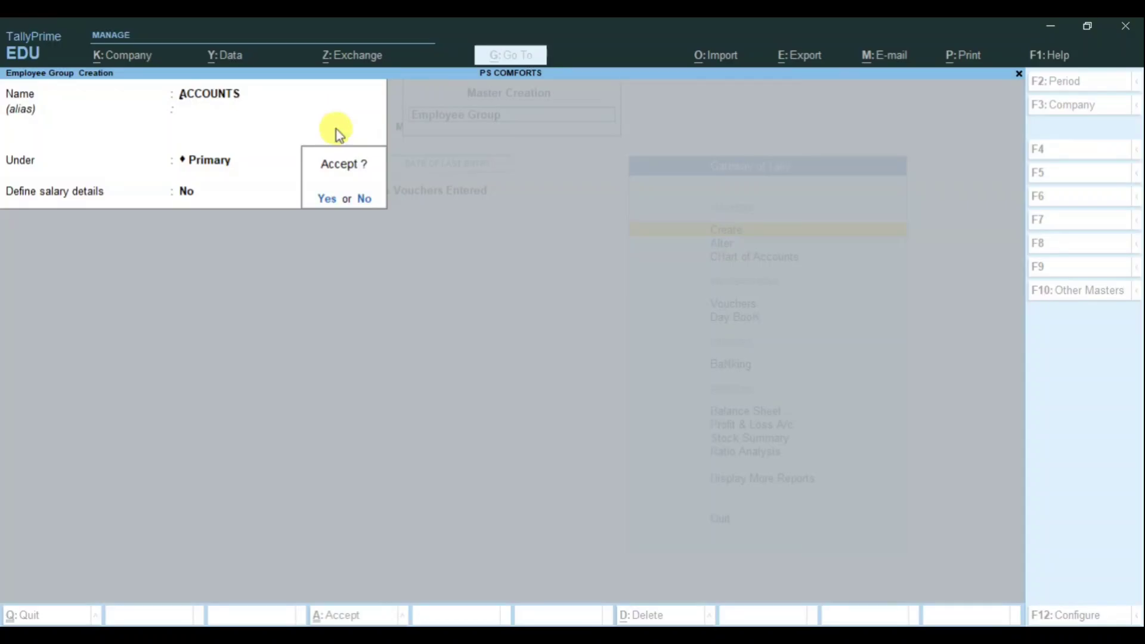
key(Return)
text(M)
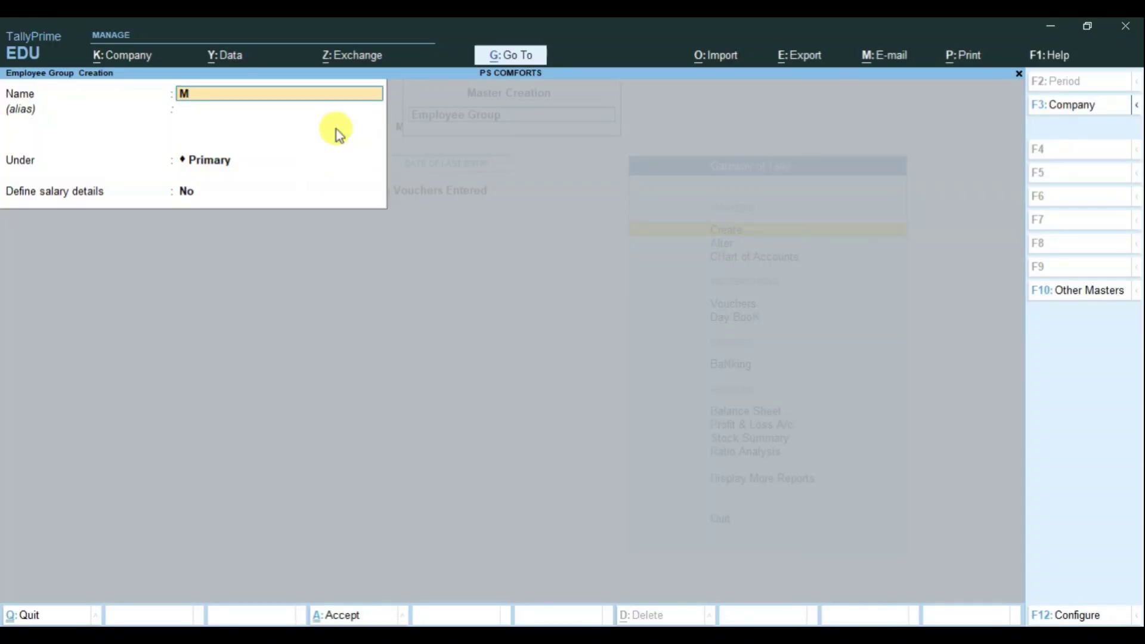
text(ARKETING)
key(Return)
key(Return)
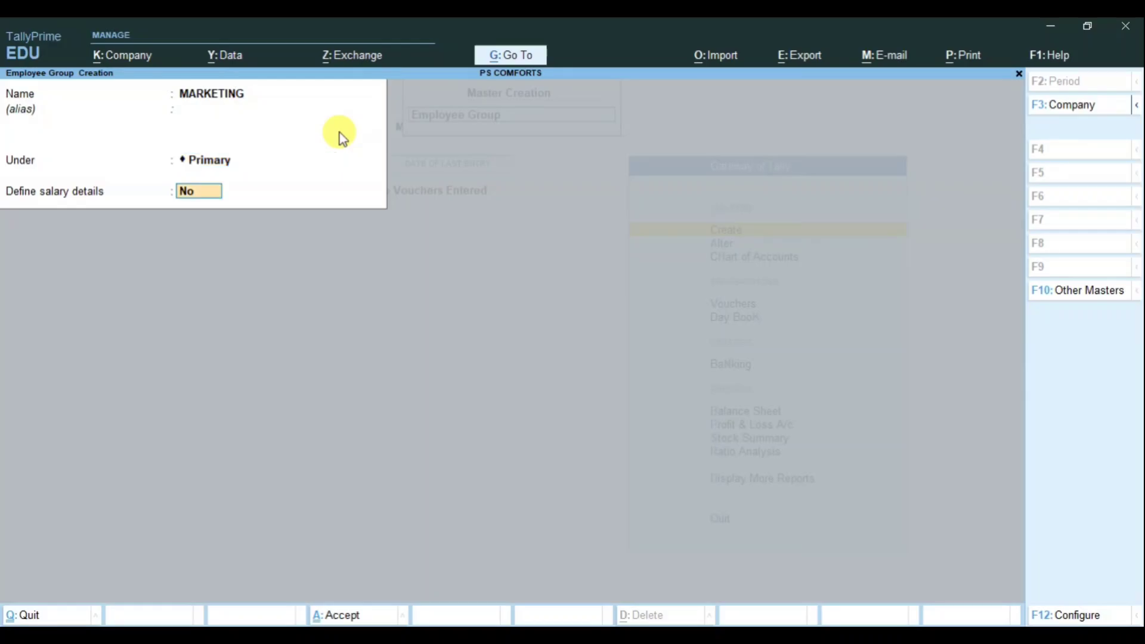
key(Return)
key(Return)
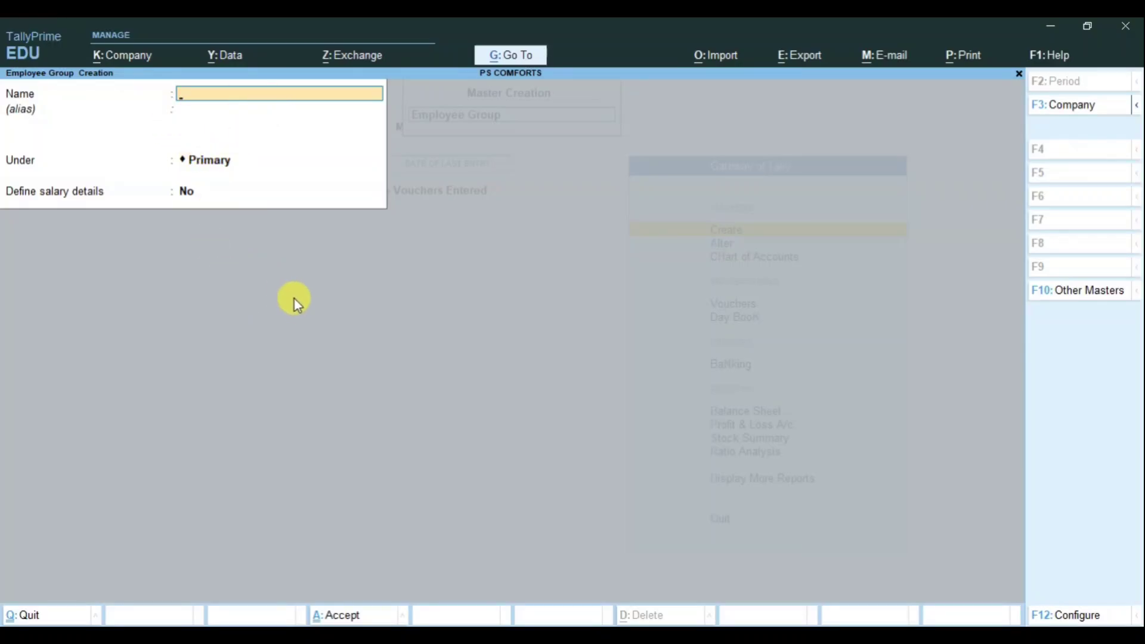
key(Escape)
Step: Return to the List of Masters, open Employee creation and enter the employee's full name
key(y)
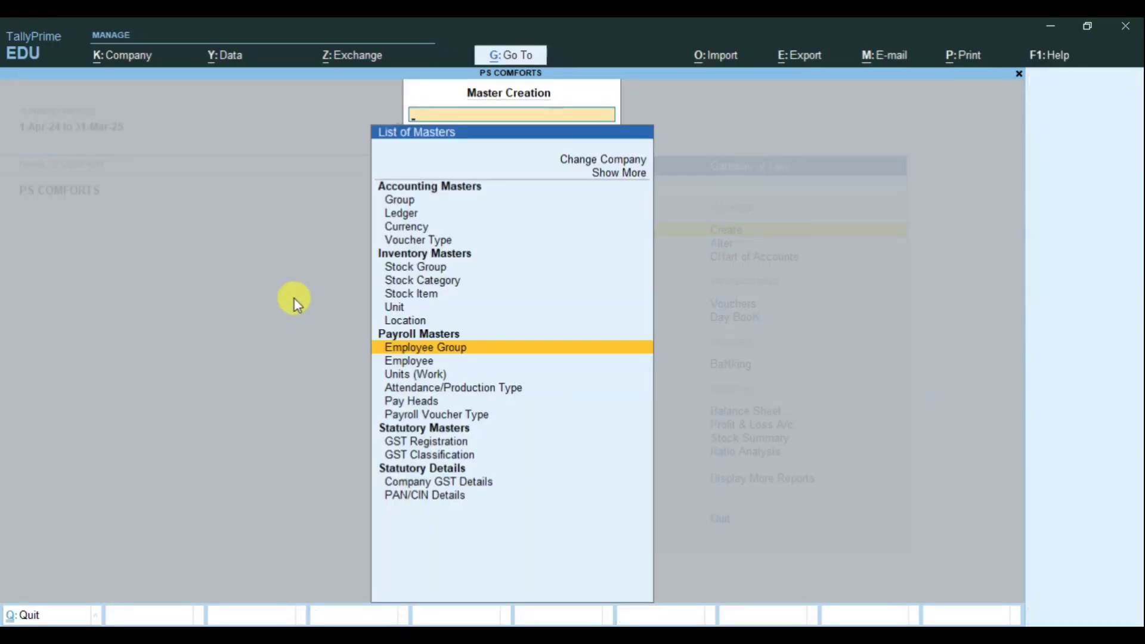
key(Down)
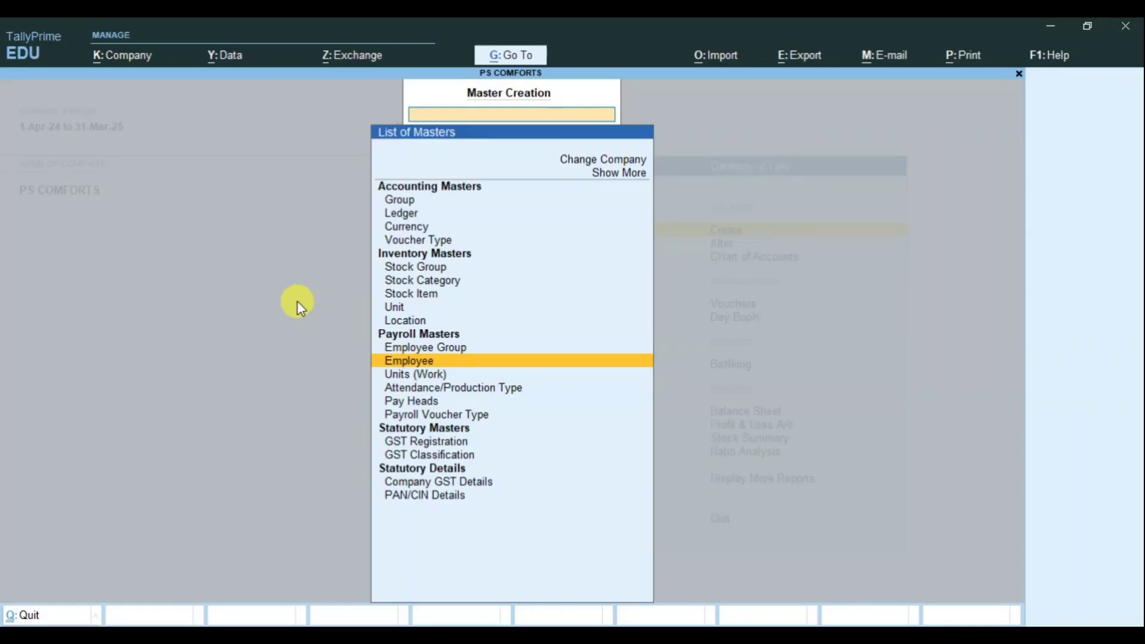
key(Return)
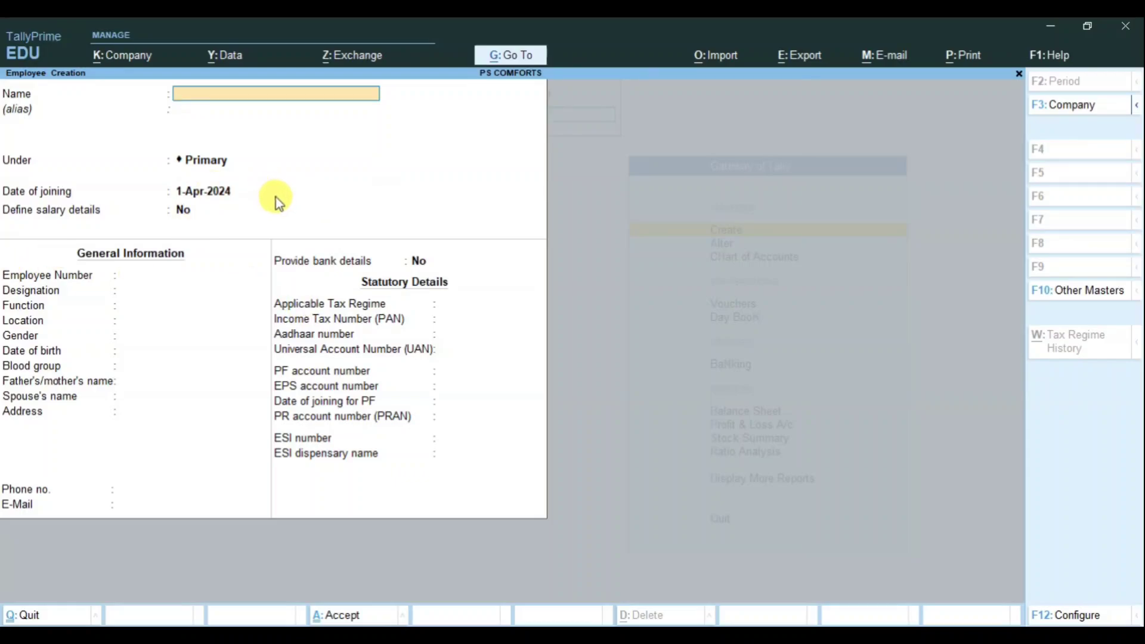
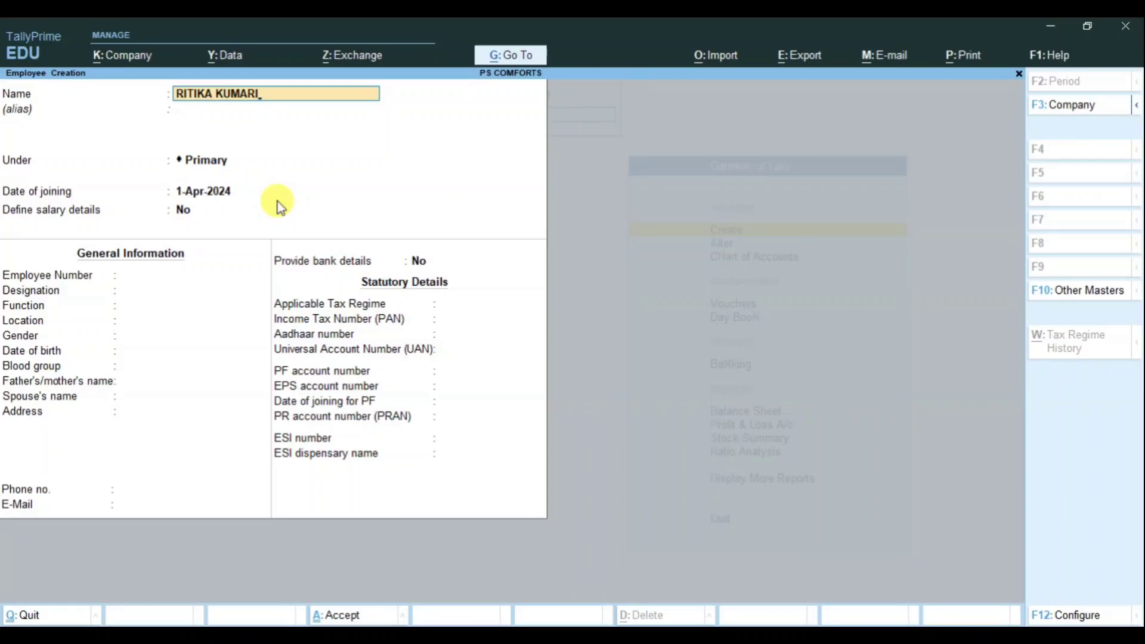
key(Return)
key(Return)
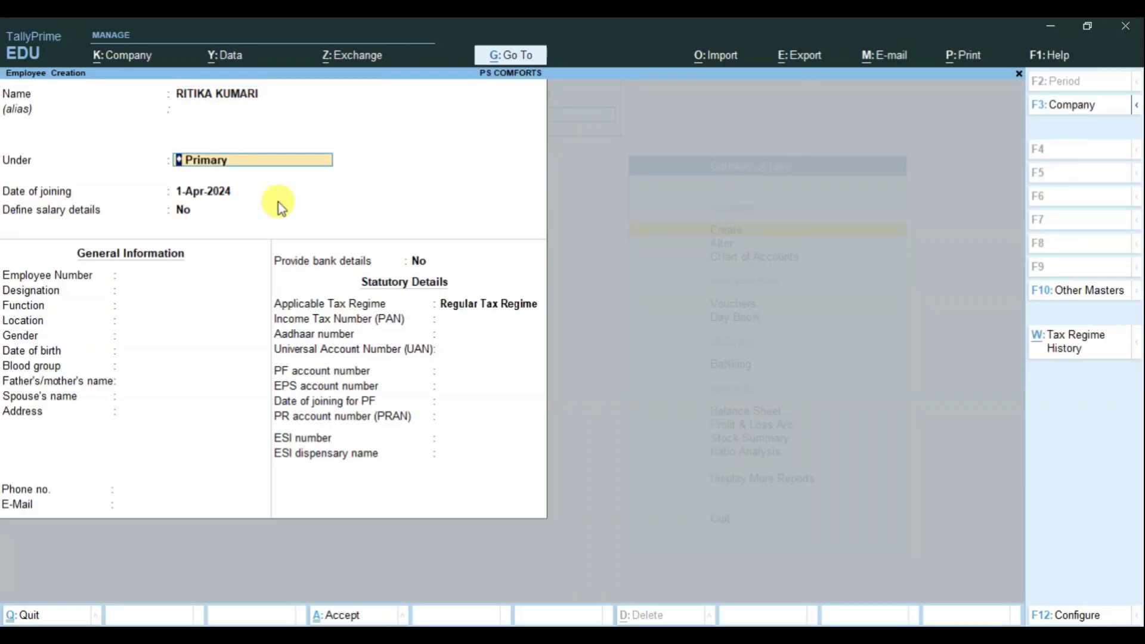
Step: Place the employee under ACCOUNTS, joining 1-Apr-2024, with salary details set to No
key(BackSpace)
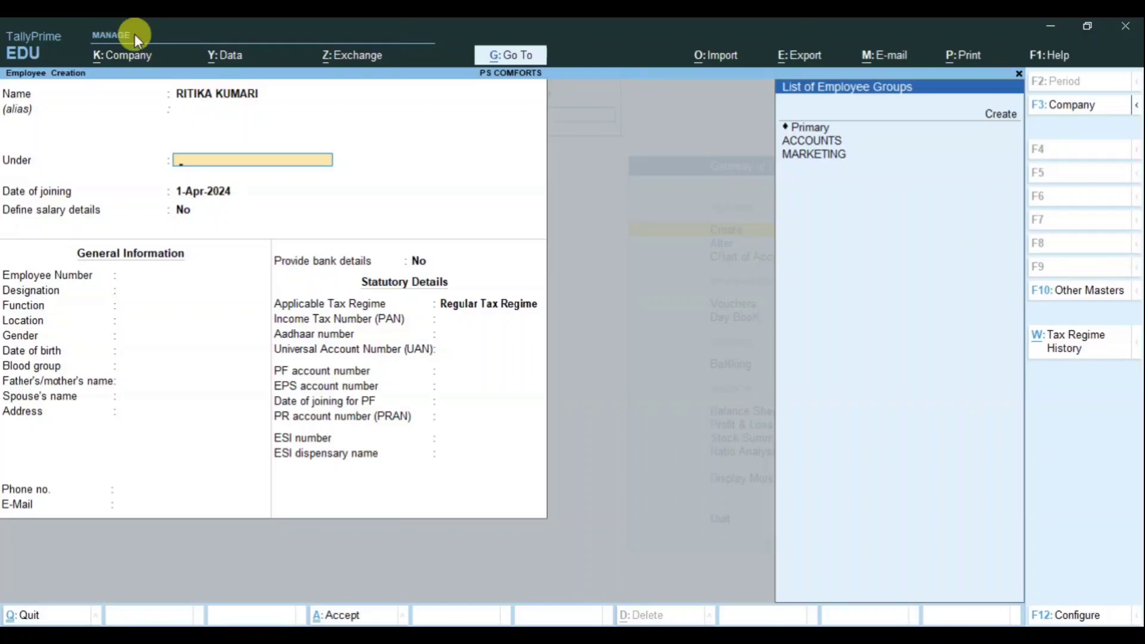
click(826, 142)
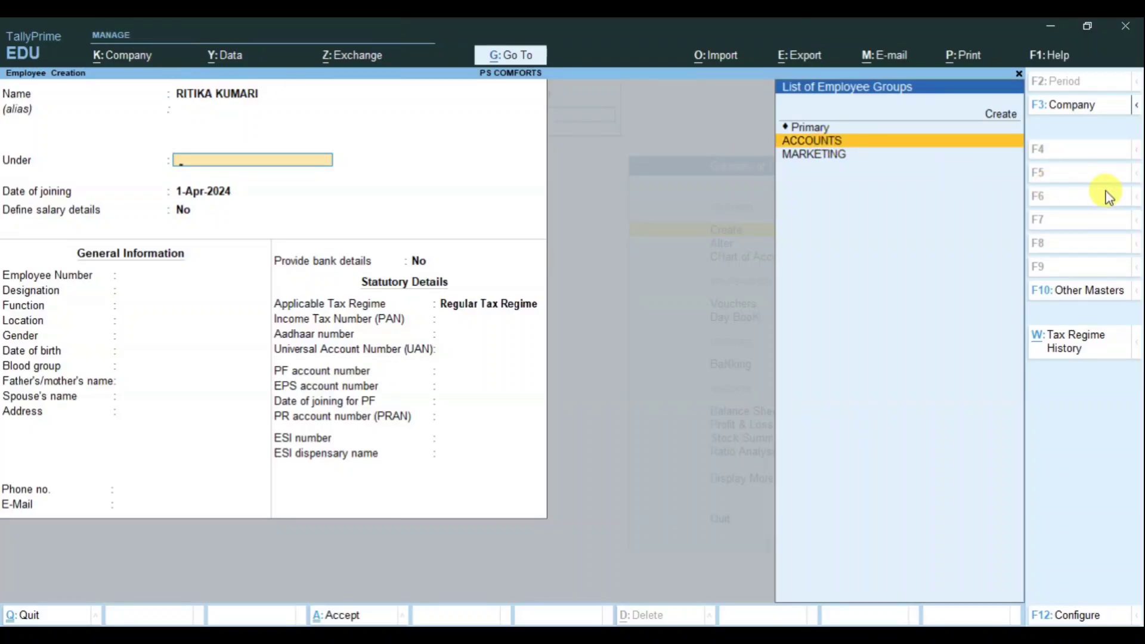
key(Return)
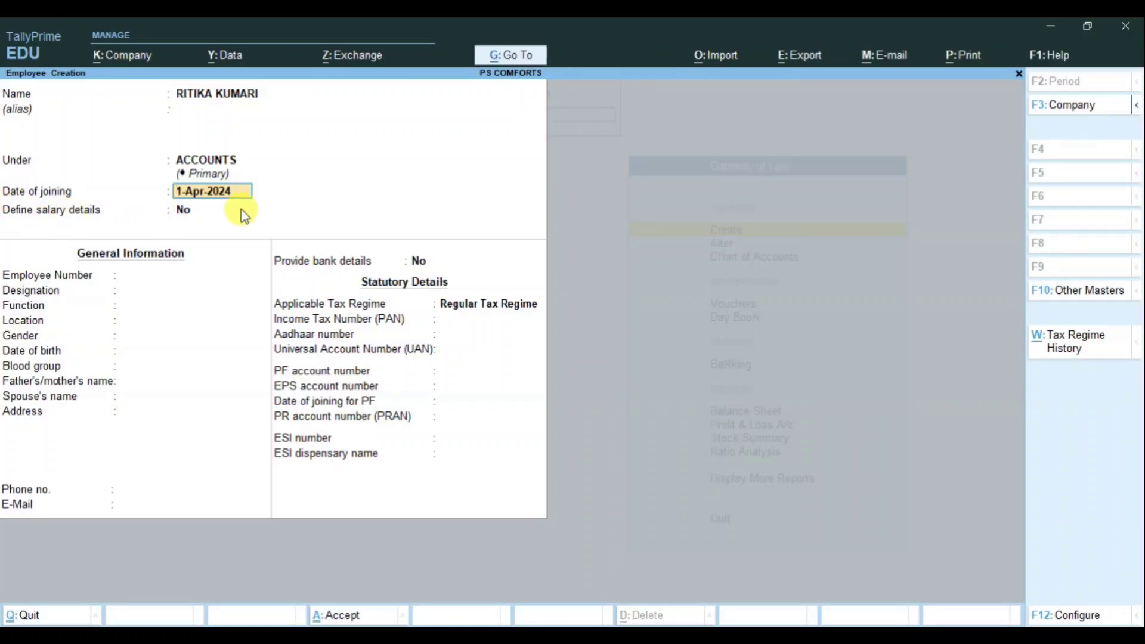
key(Return)
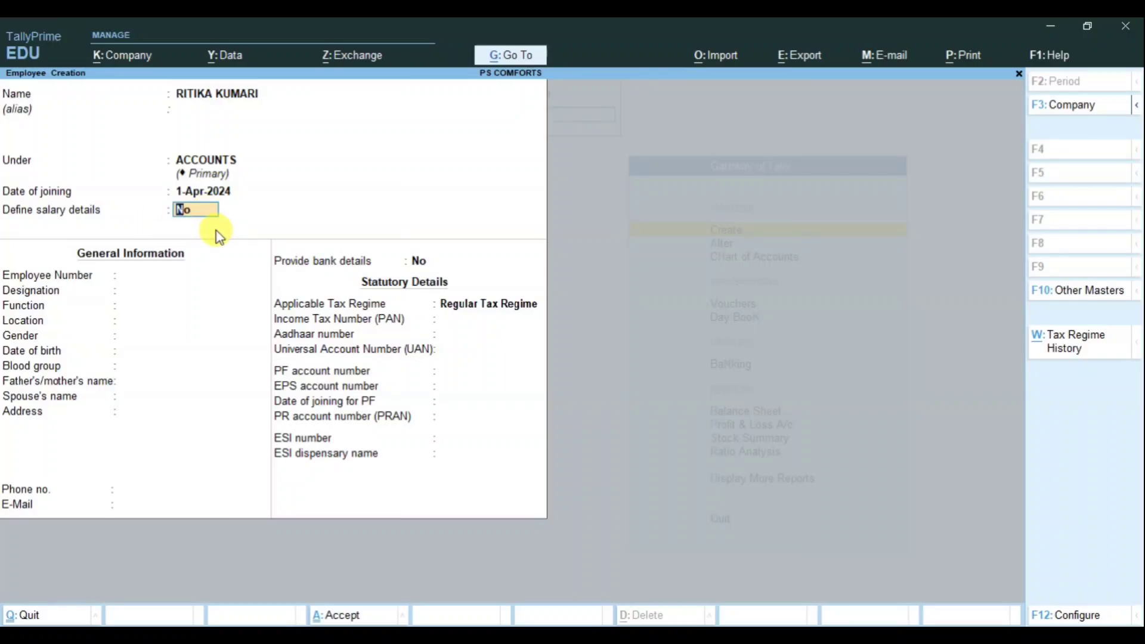
key(Return)
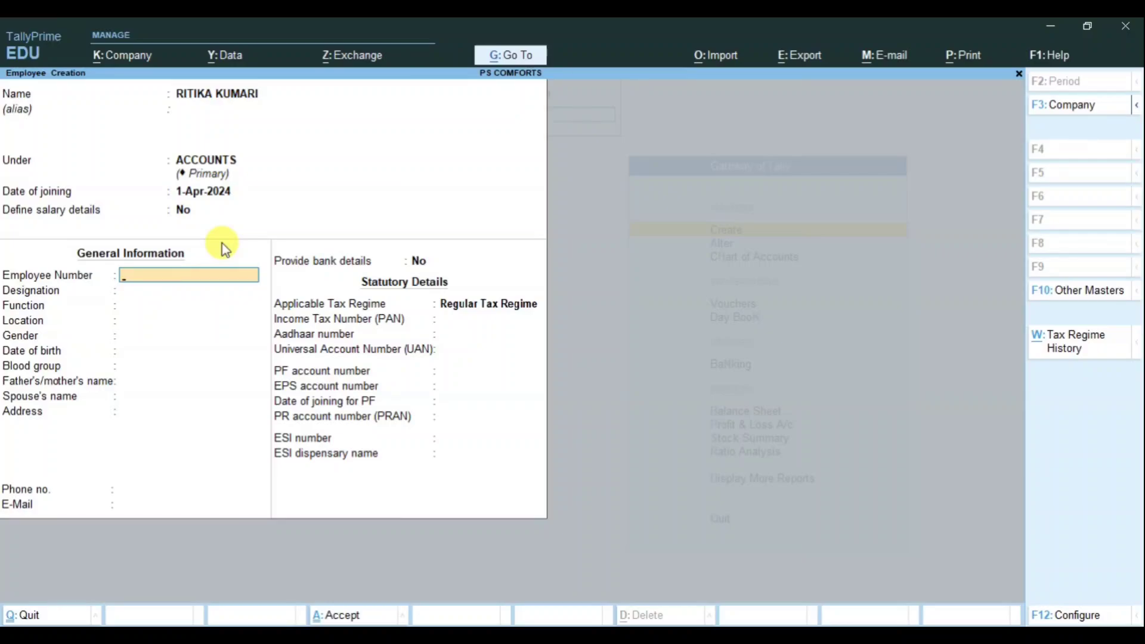
Step: Enter employee number 1, designation ACCOUNTANT and function ACCOUNTING
text(1)
key(Return)
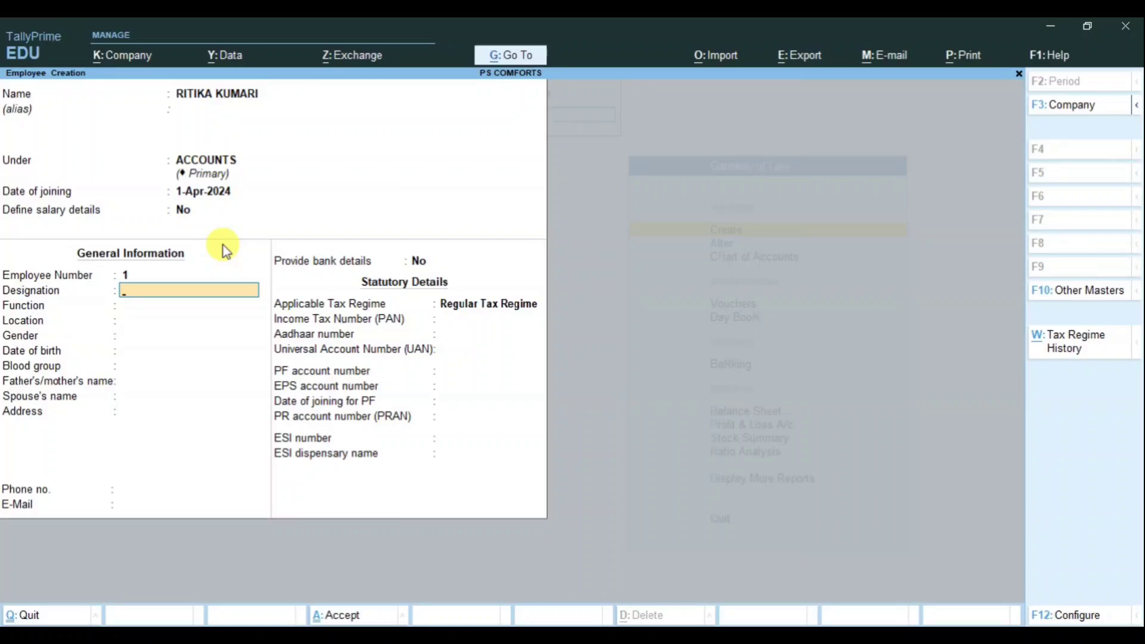
text(ACCOUNTANT)
key(Return)
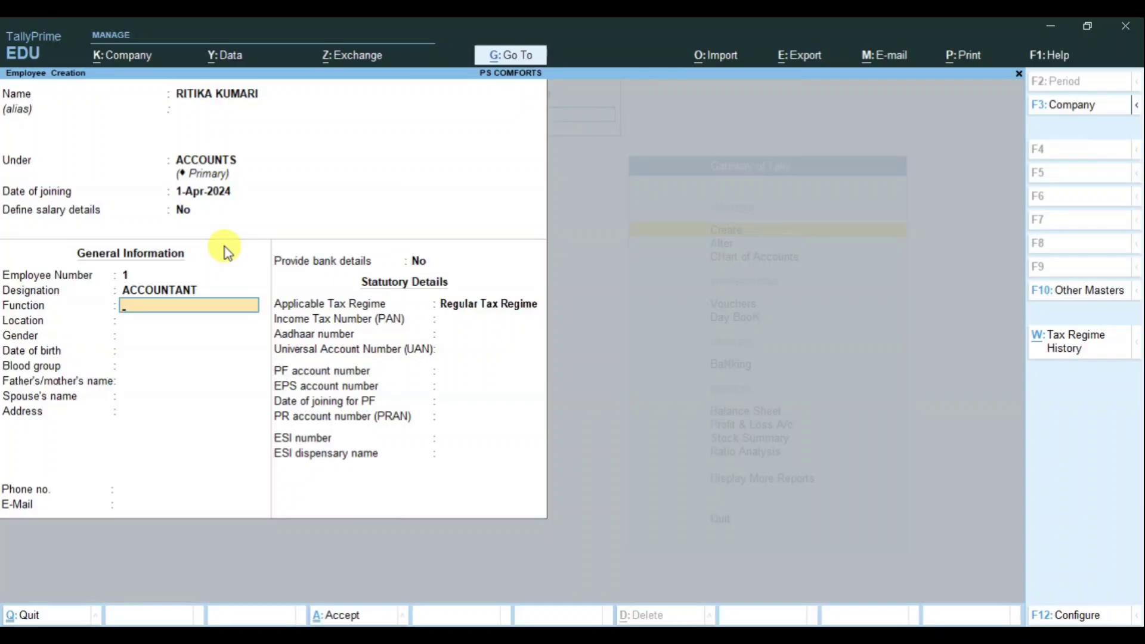
text(ACCO)
text(UNTING)
key(Return)
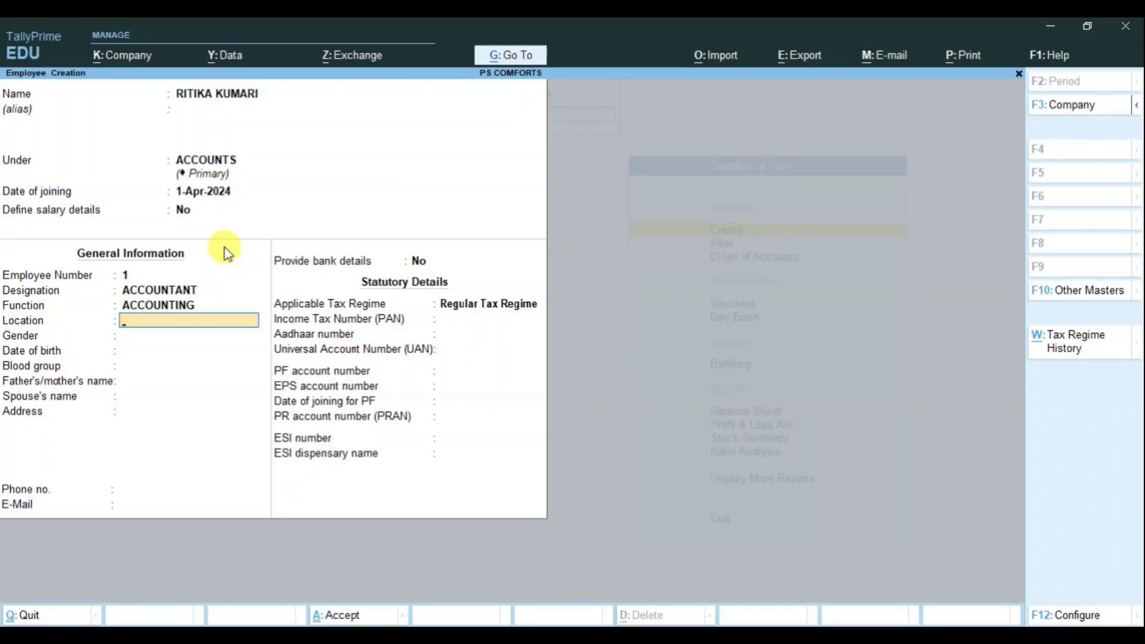
text(DHANBAD)
key(Return)
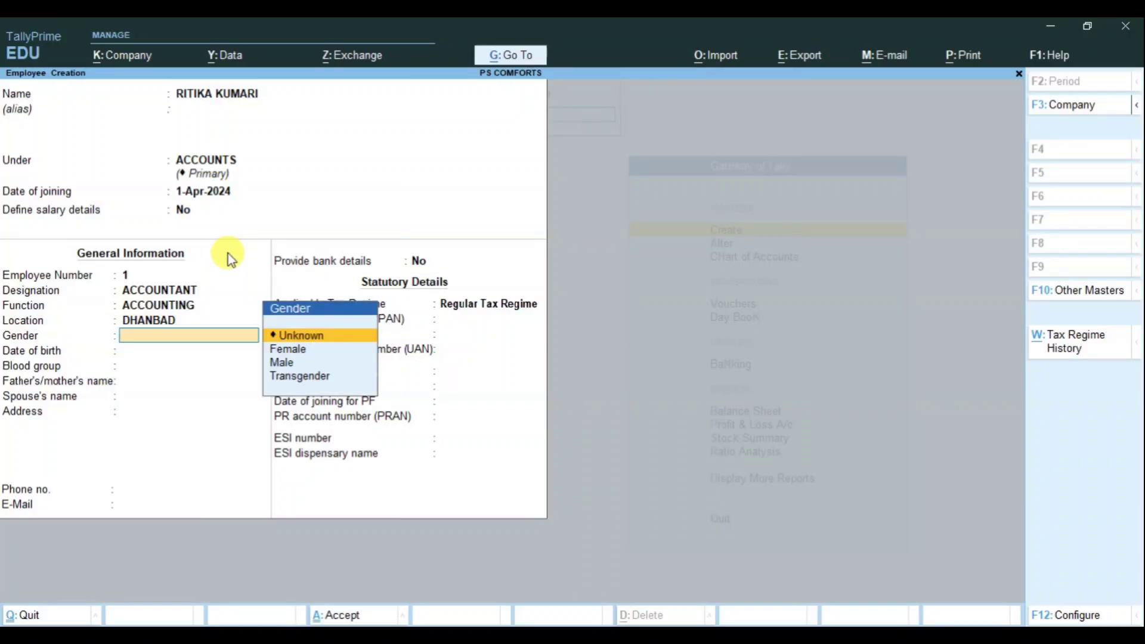
key(Down)
key(Return)
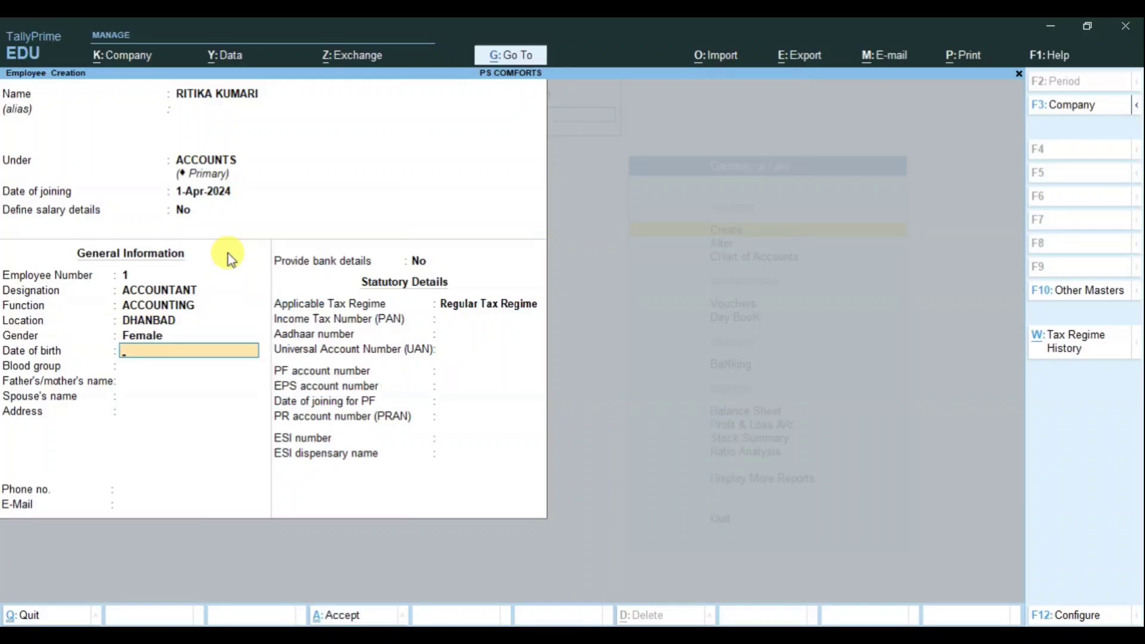
text(1-4-2000)
Step: Confirm the birth date 1-Apr-2000 and choose blood group A1 Positive
key(Return)
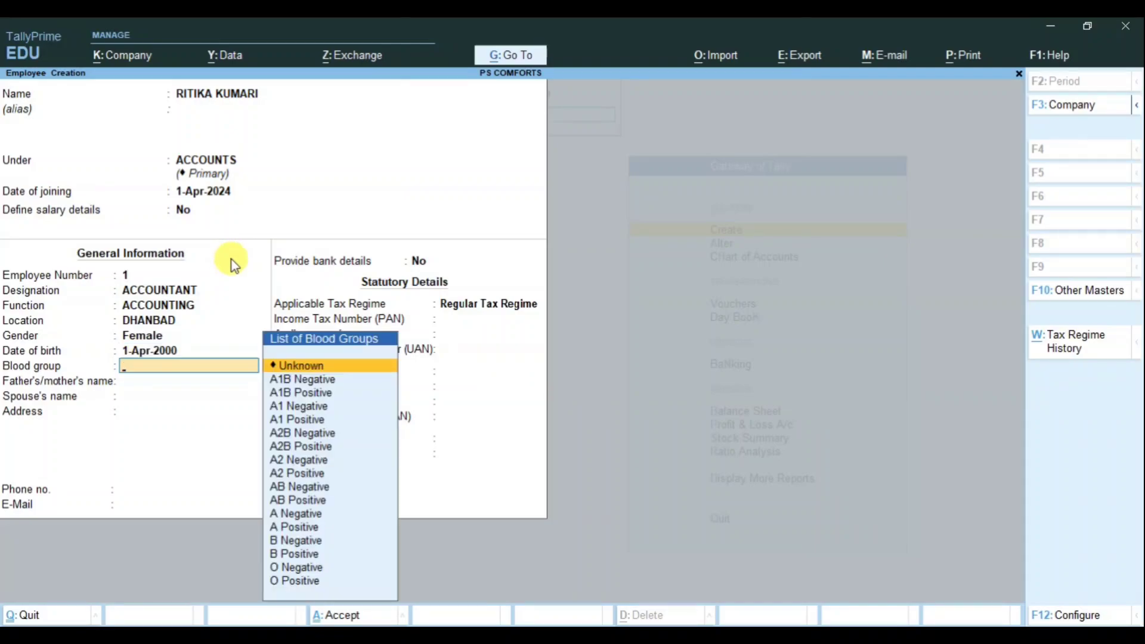
key(Down)
key(Down)
key(Down)
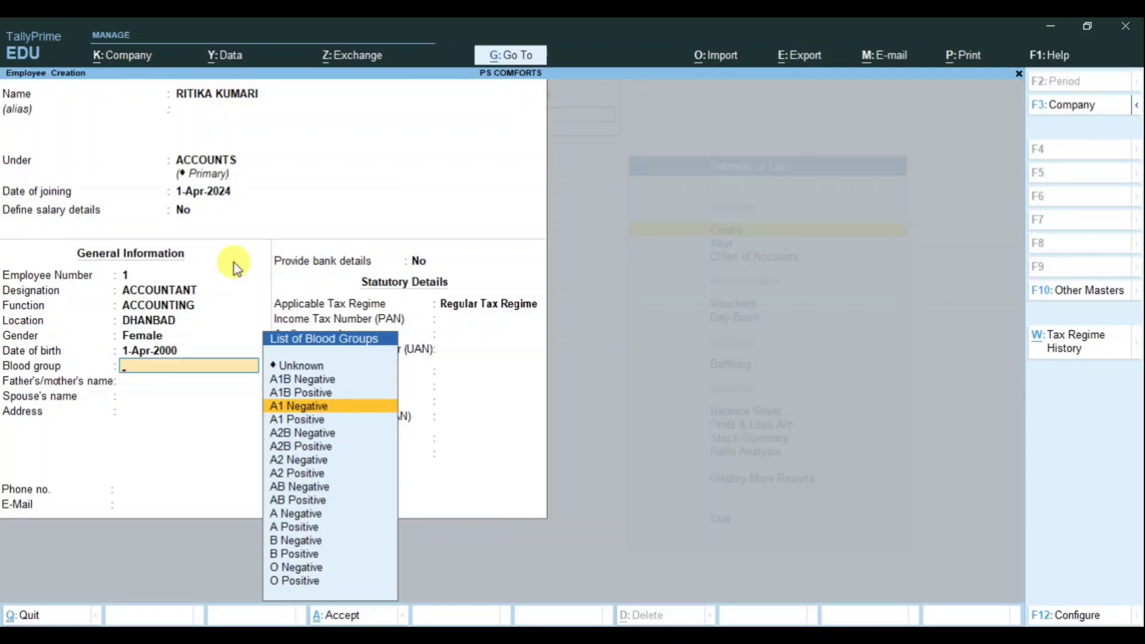
key(Down)
key(Down)
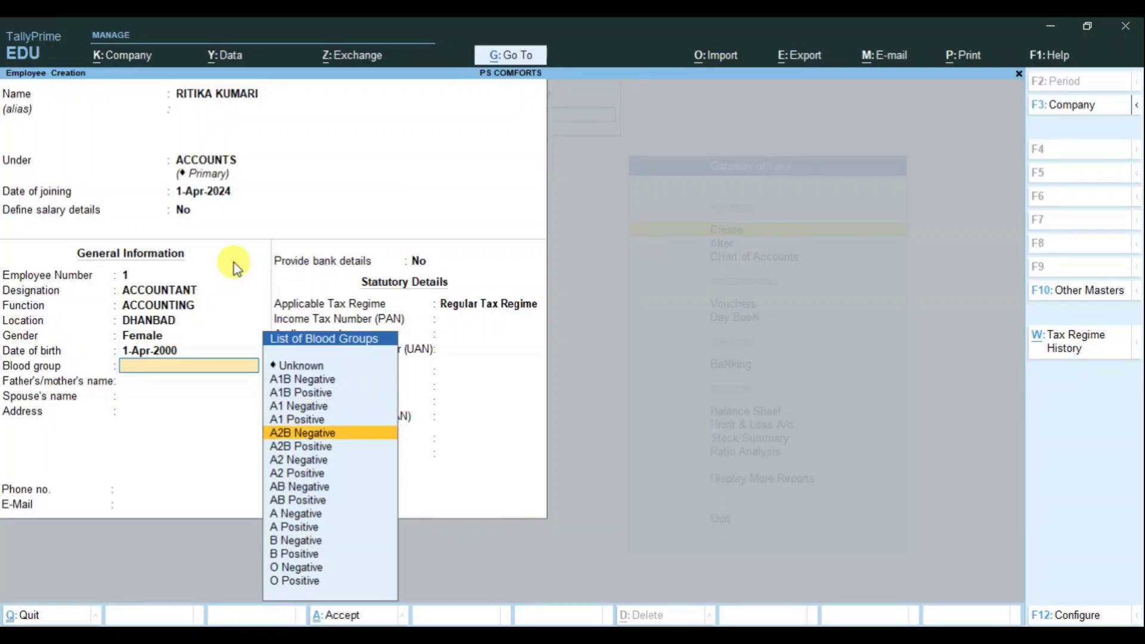
key(Up)
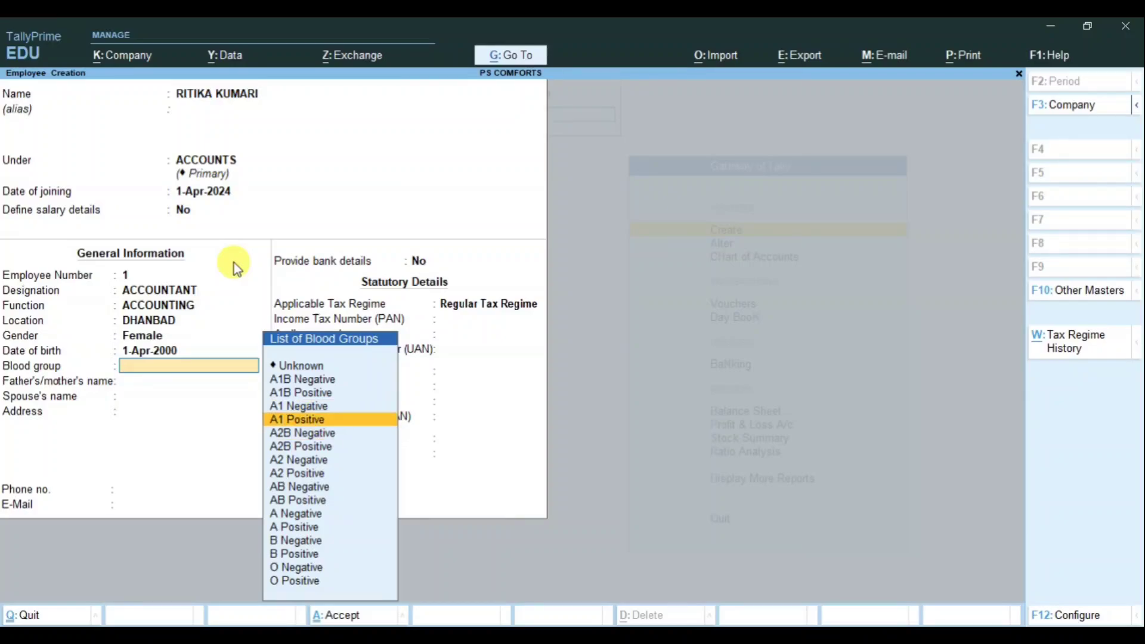
key(Return)
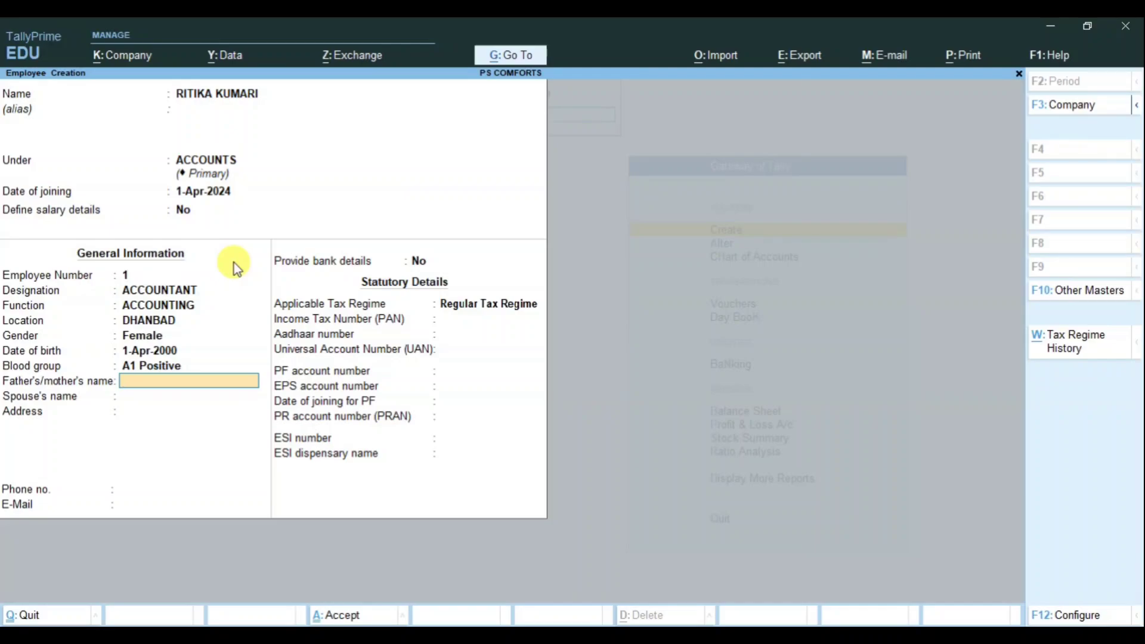
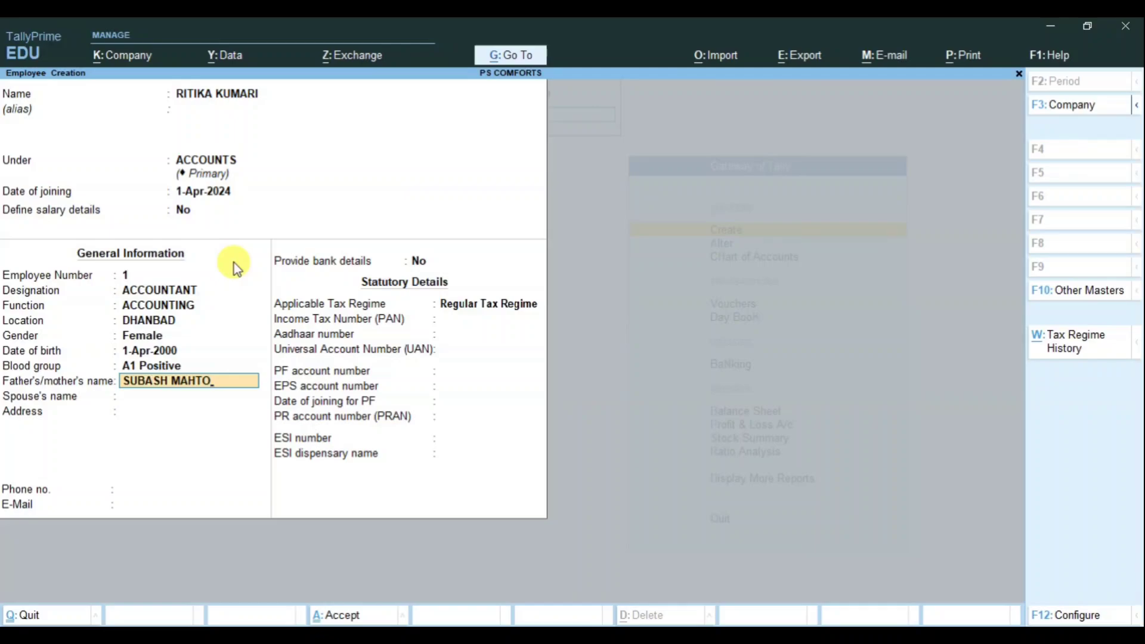
Step: Enter the father's name, residential address and phone number, leaving spouse and e-mail blank
key(Return)
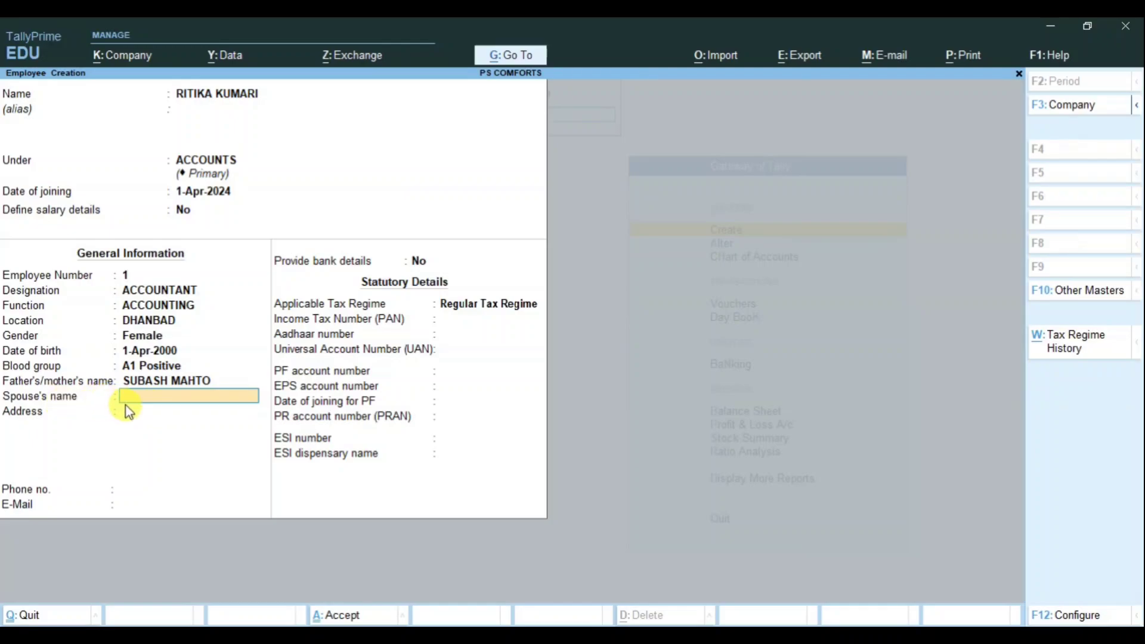
key(Return)
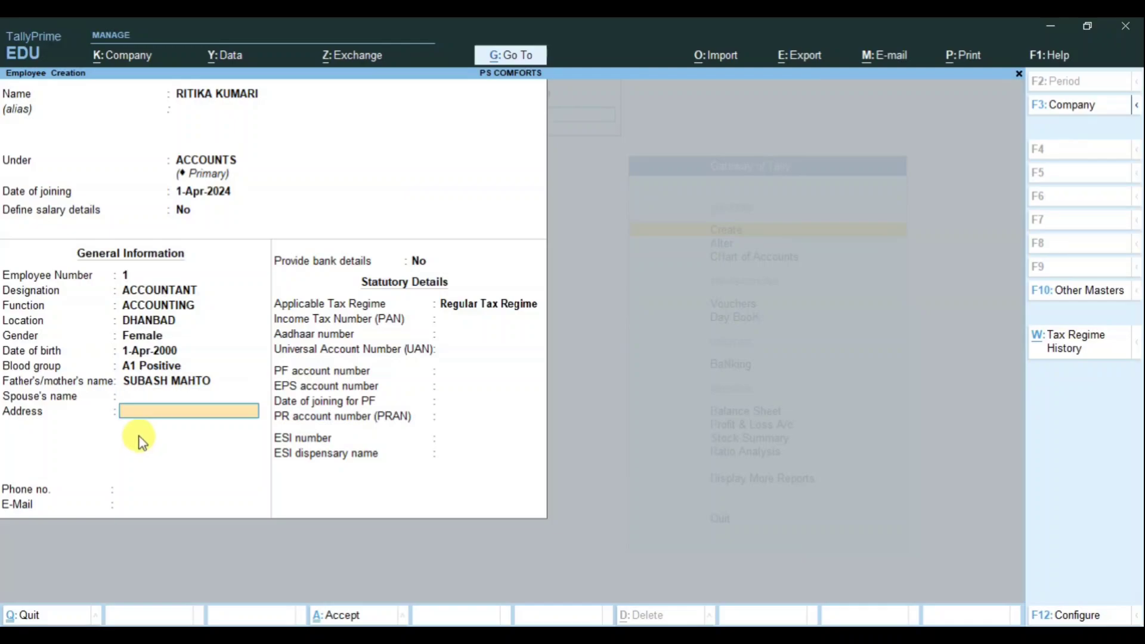
text(RAJGANJ, DHANBAD)
key(Return)
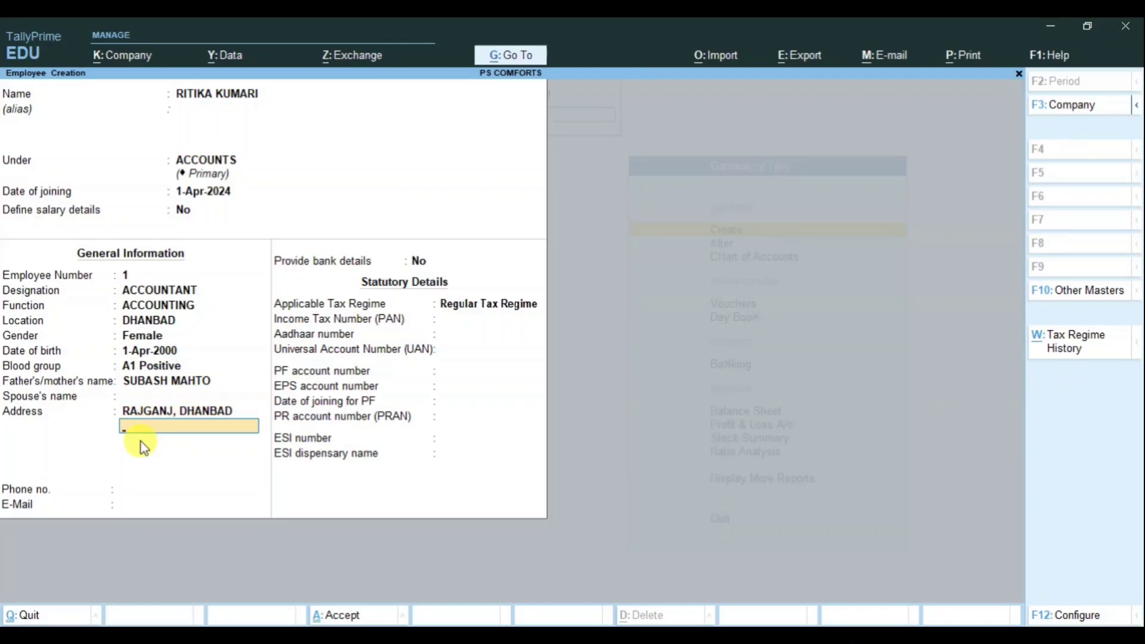
key(Return)
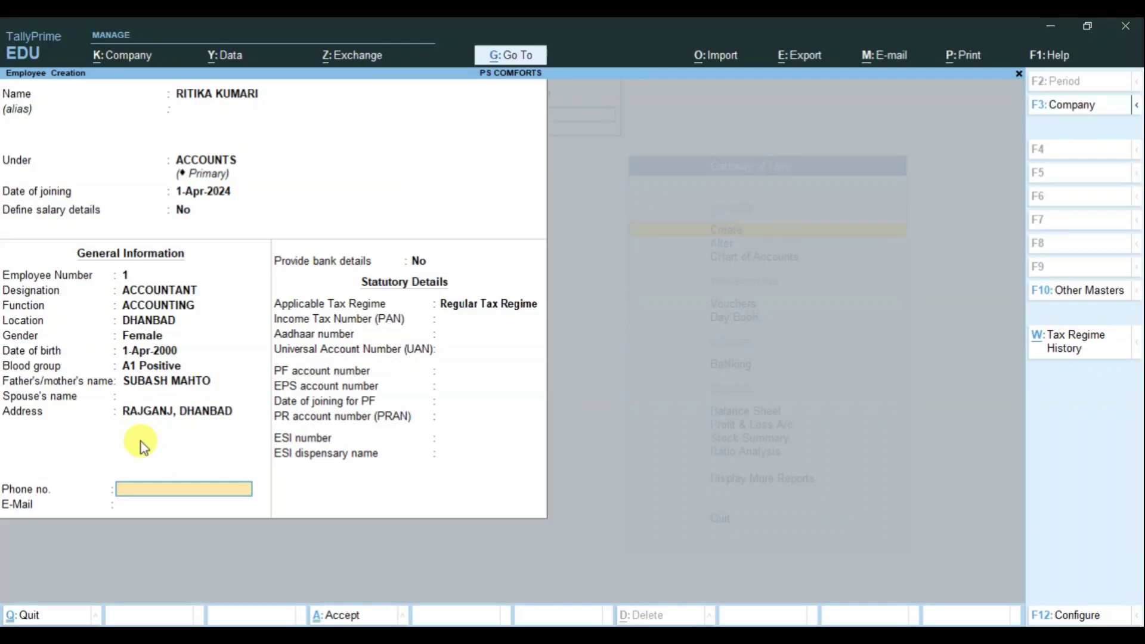
key(Return)
key(Return)
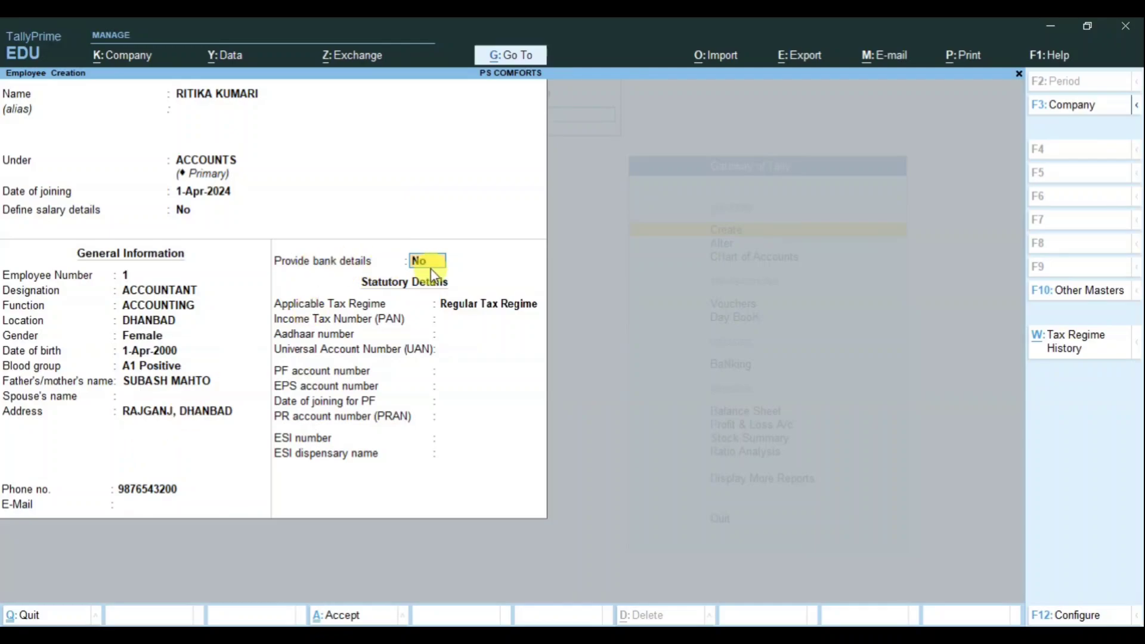
Step: Turn on bank details and enter the employee's account number and IFS code
key(Return)
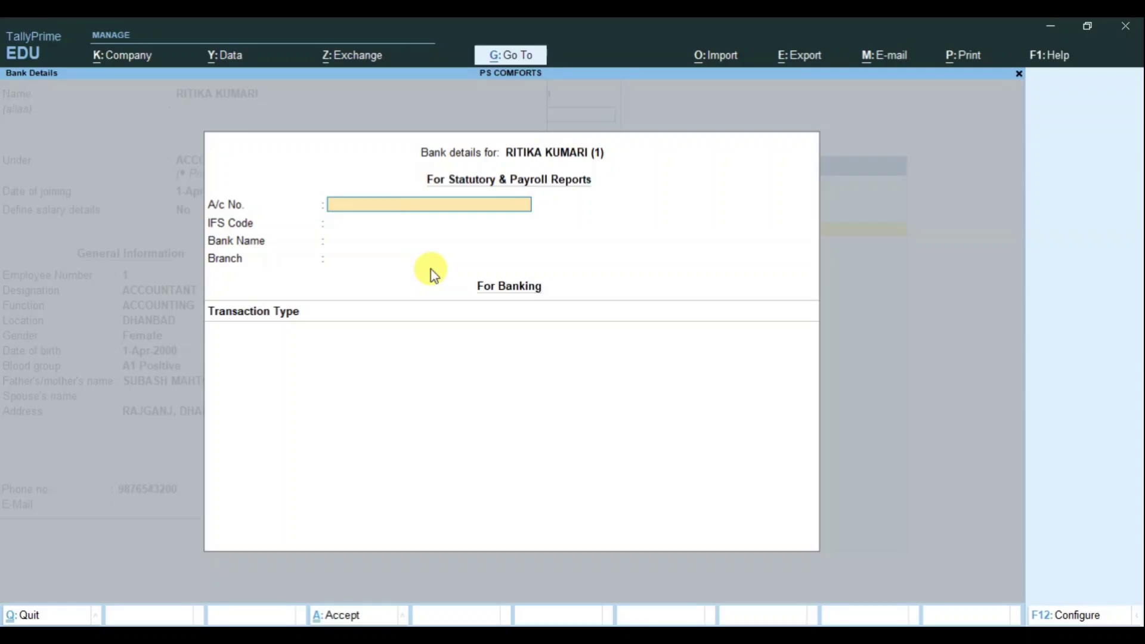
key(Return)
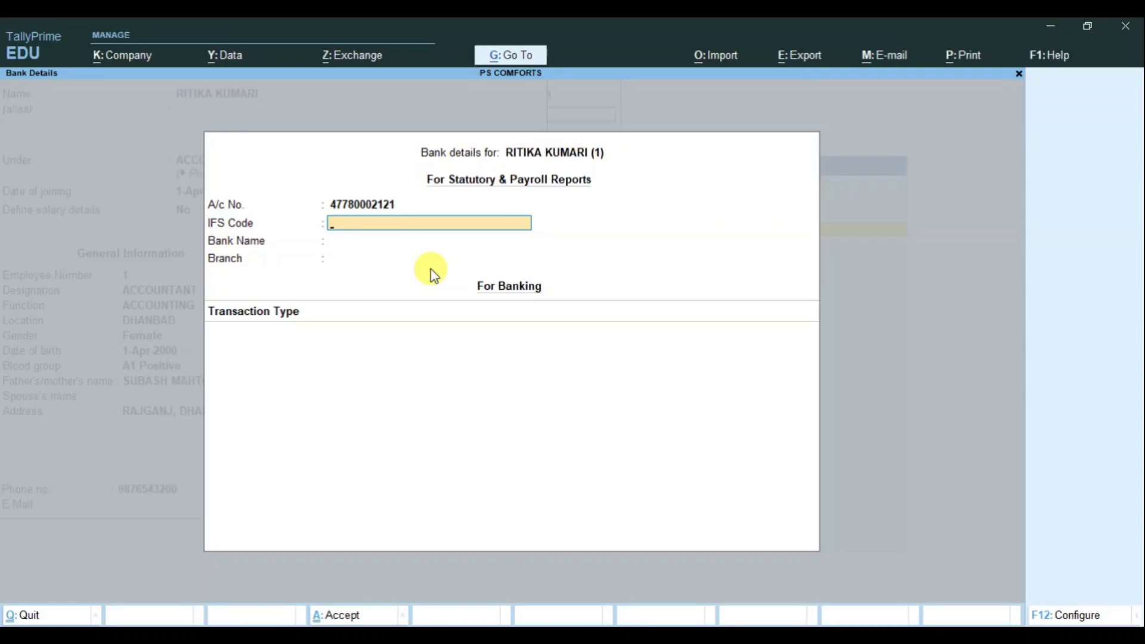
text(BKID0000212)
key(Return)
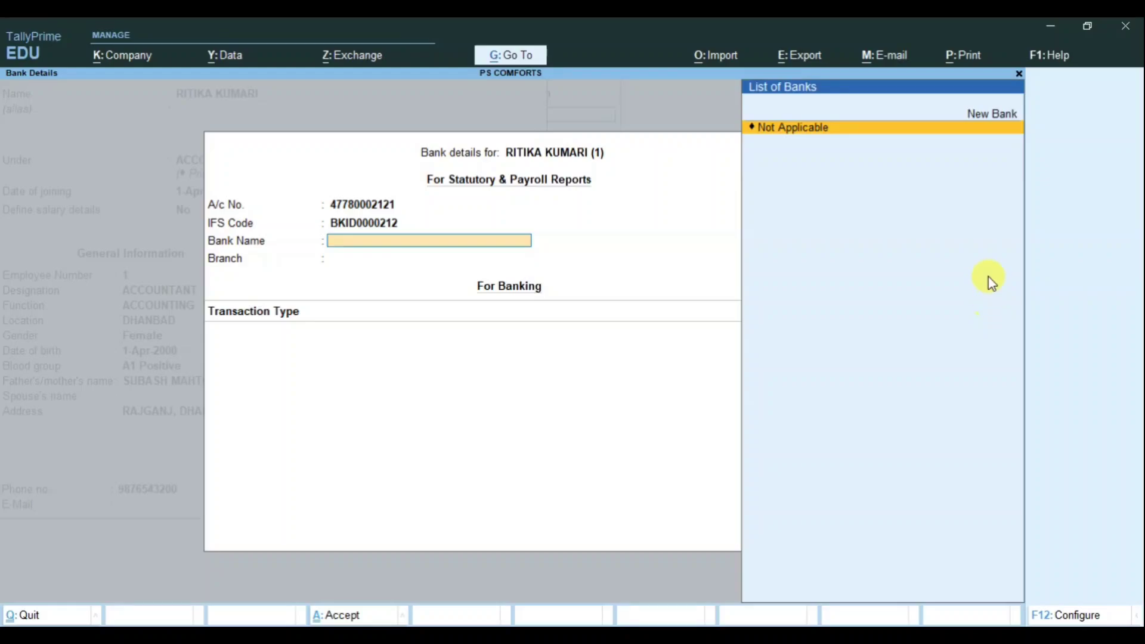
Step: Create the new bank BANK OF INDIA and set the branch to RAJGANJ
click(983, 125)
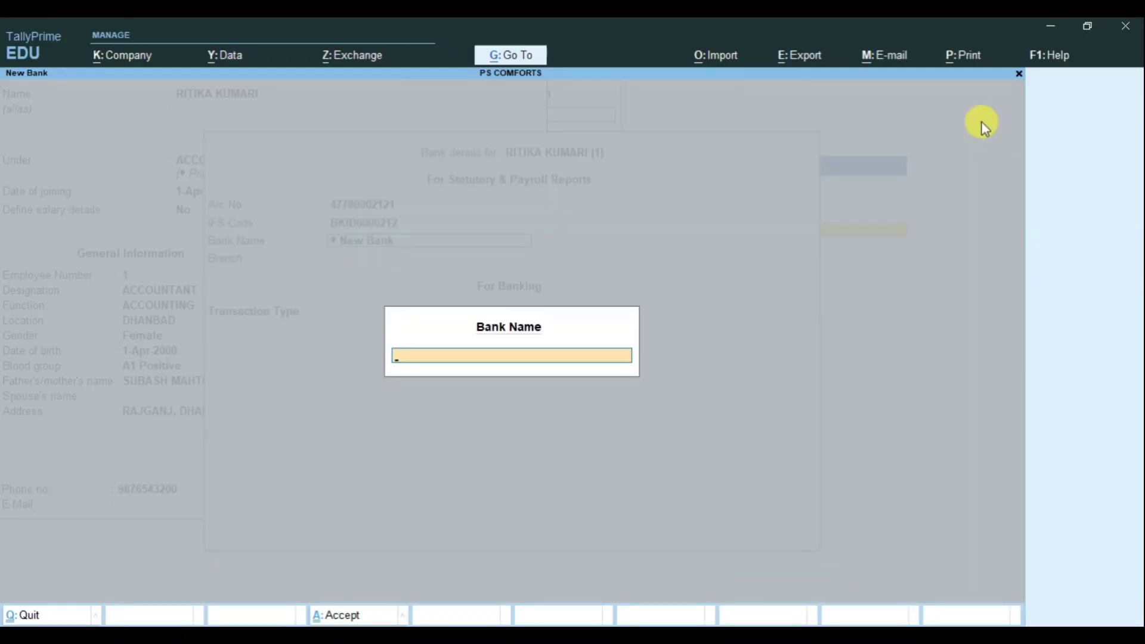
text(BANK OF INDIA)
key(Return)
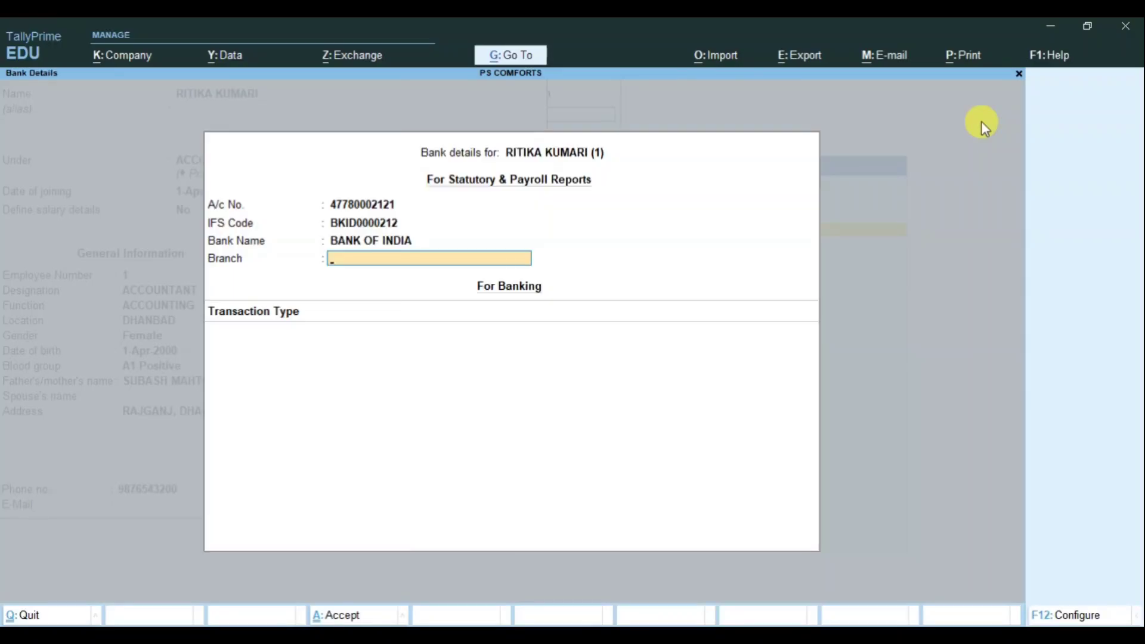
text(RAJGANJ)
key(Return)
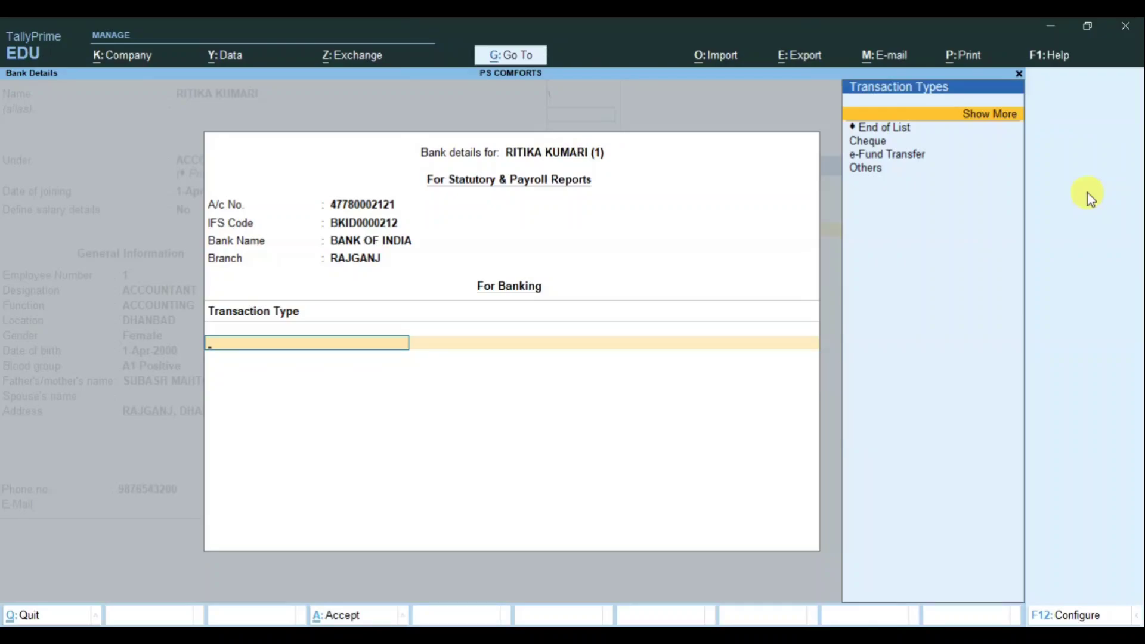
Step: Set the transaction type to e-Fund Transfer, keeping the prefilled account, IFS code and bank
key(Down)
key(Down)
key(Down)
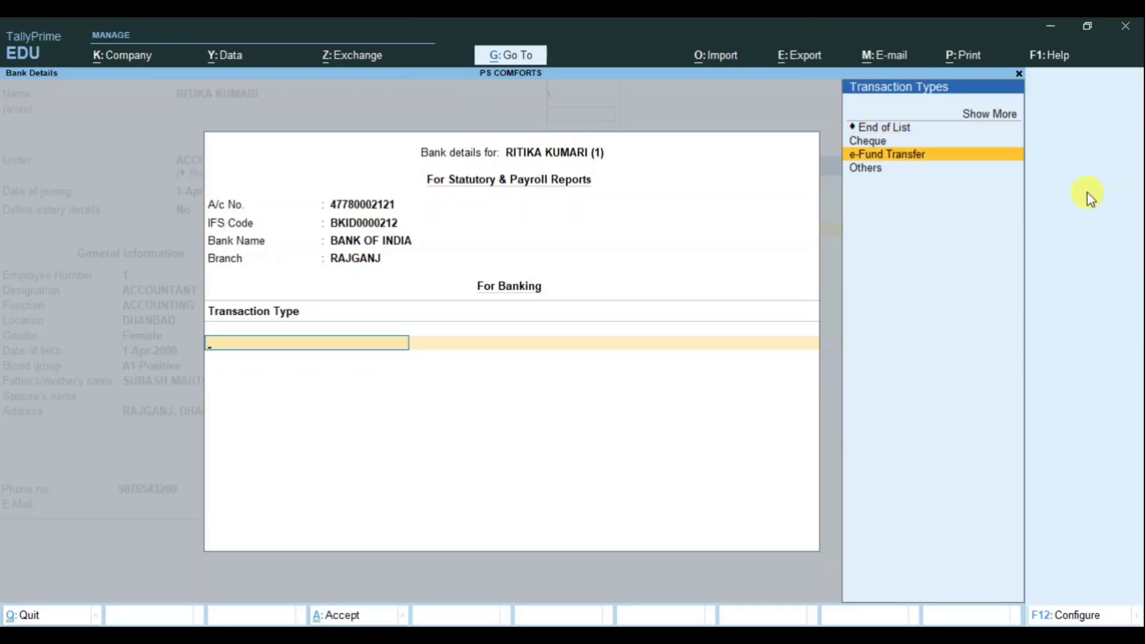
key(Return)
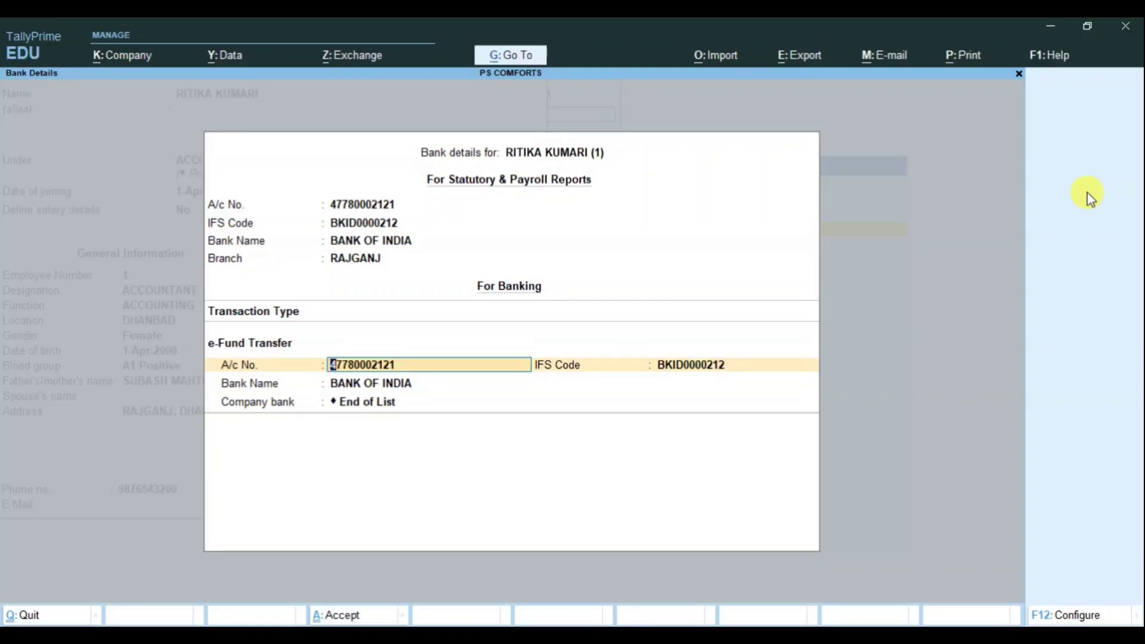
key(Return)
key(Return)
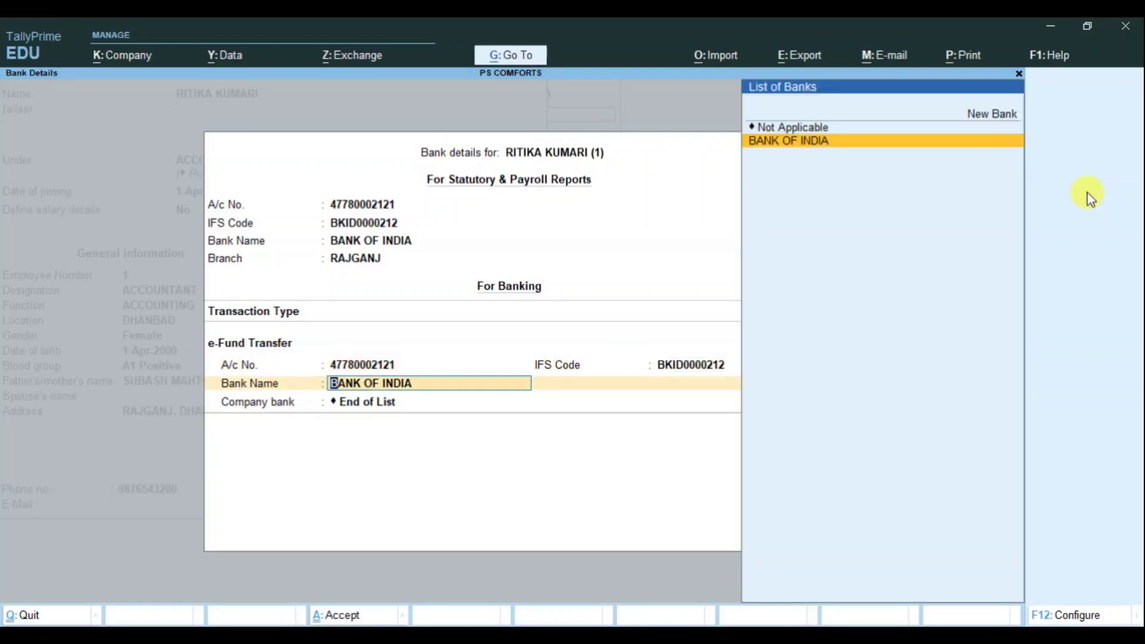
key(Return)
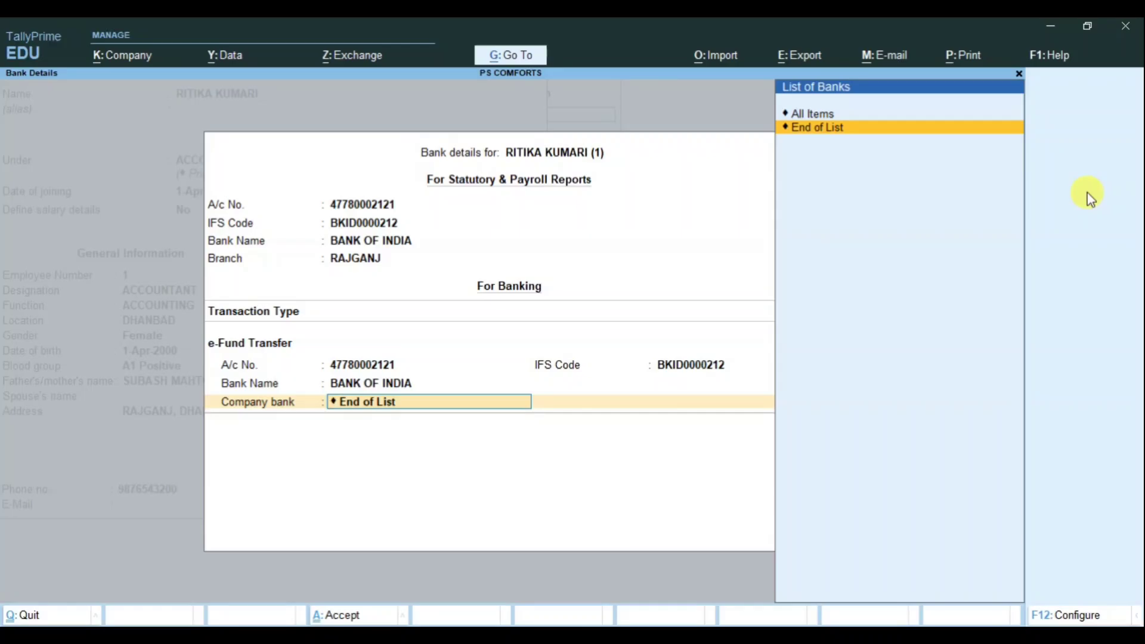
key(Return)
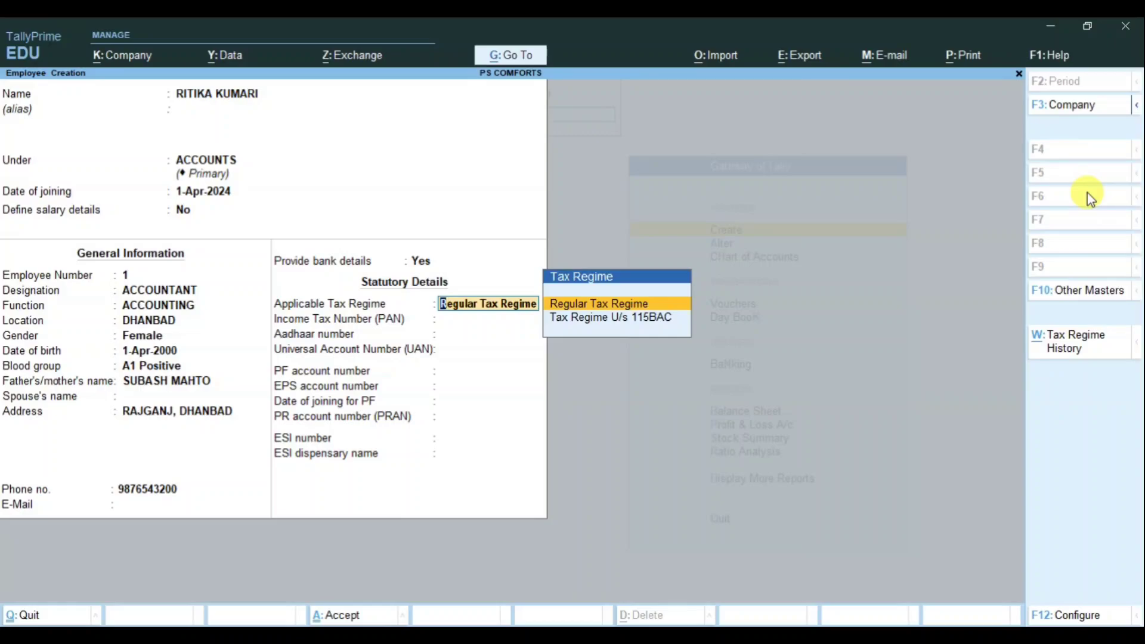
Step: Keep Regular Tax Regime, enter the employee's PAN, skip the PF/ESI fields and save the employee
key(Return)
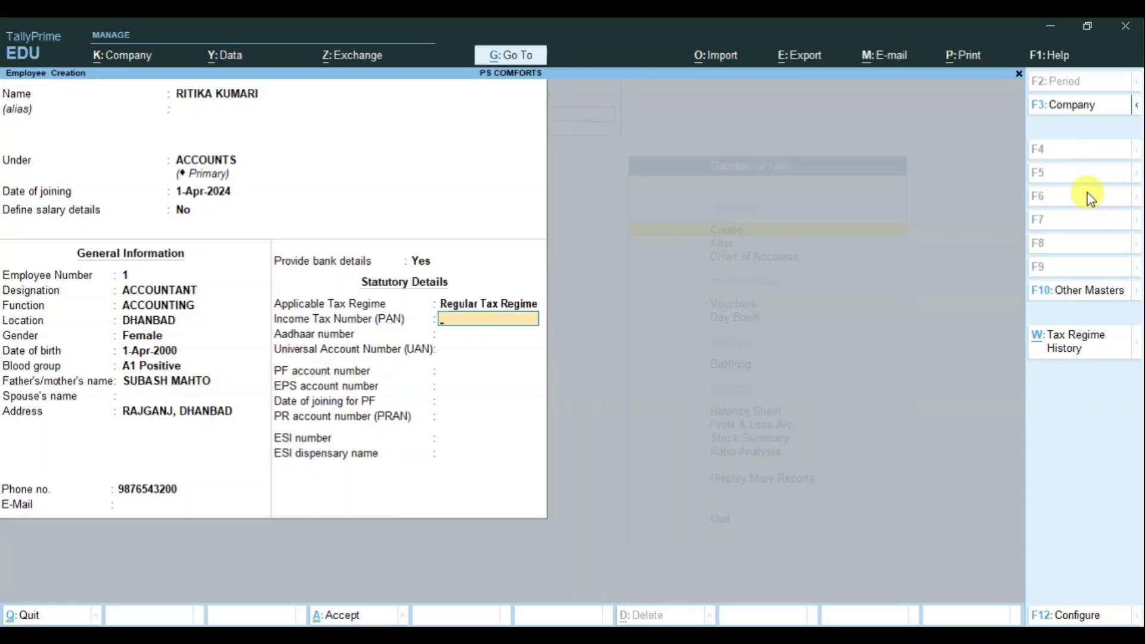
key(Return)
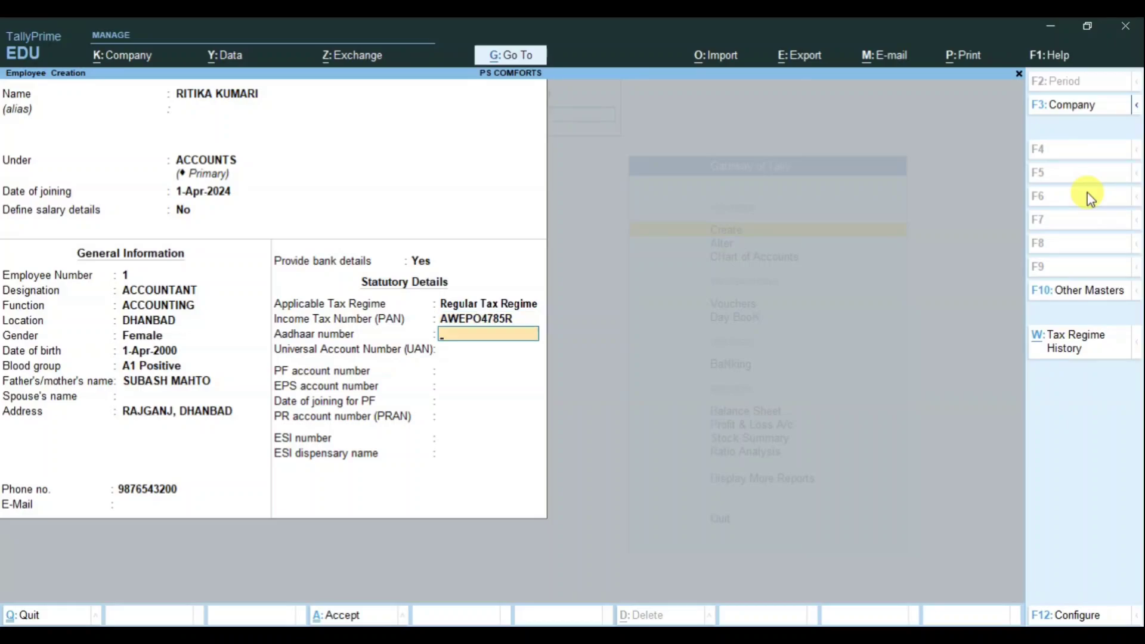
key(Return)
key(Return)
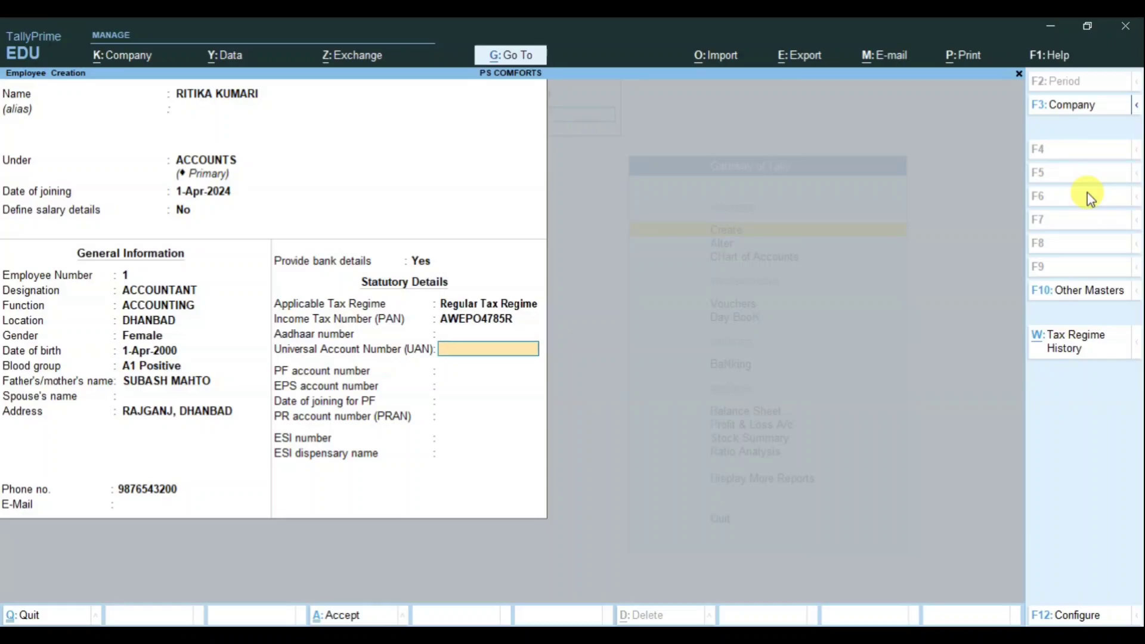
key(Return)
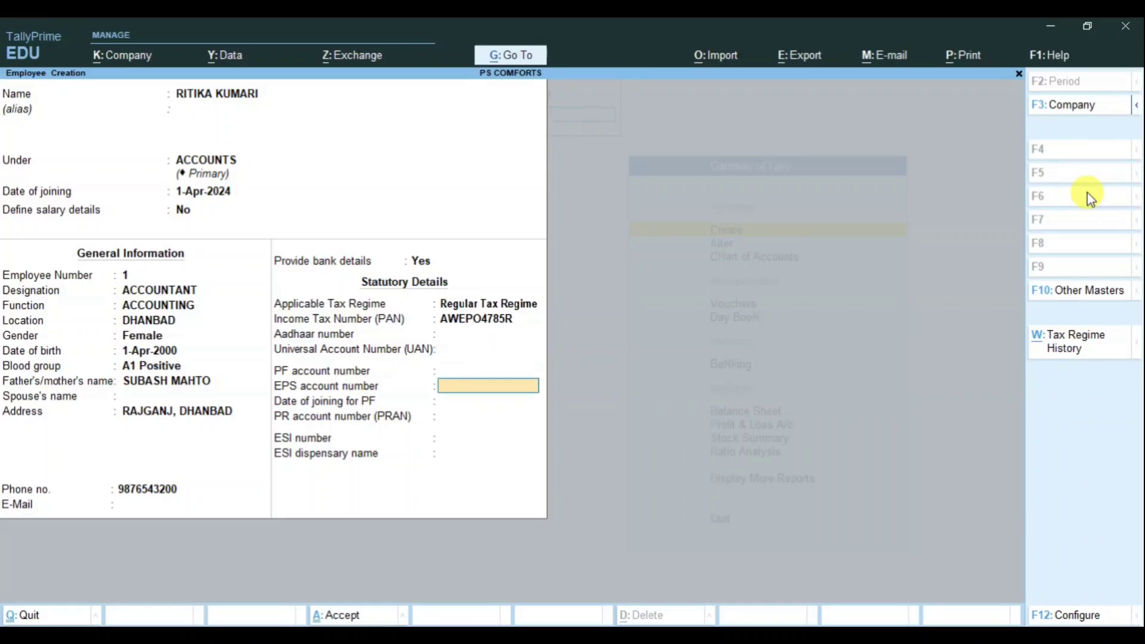
key(Return)
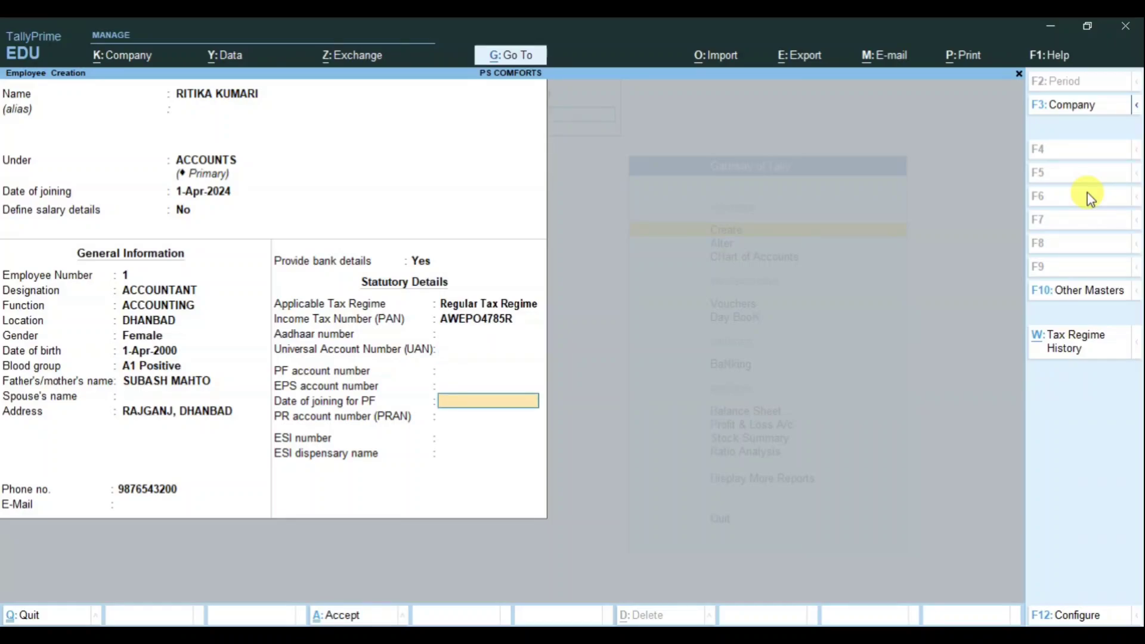
key(Return)
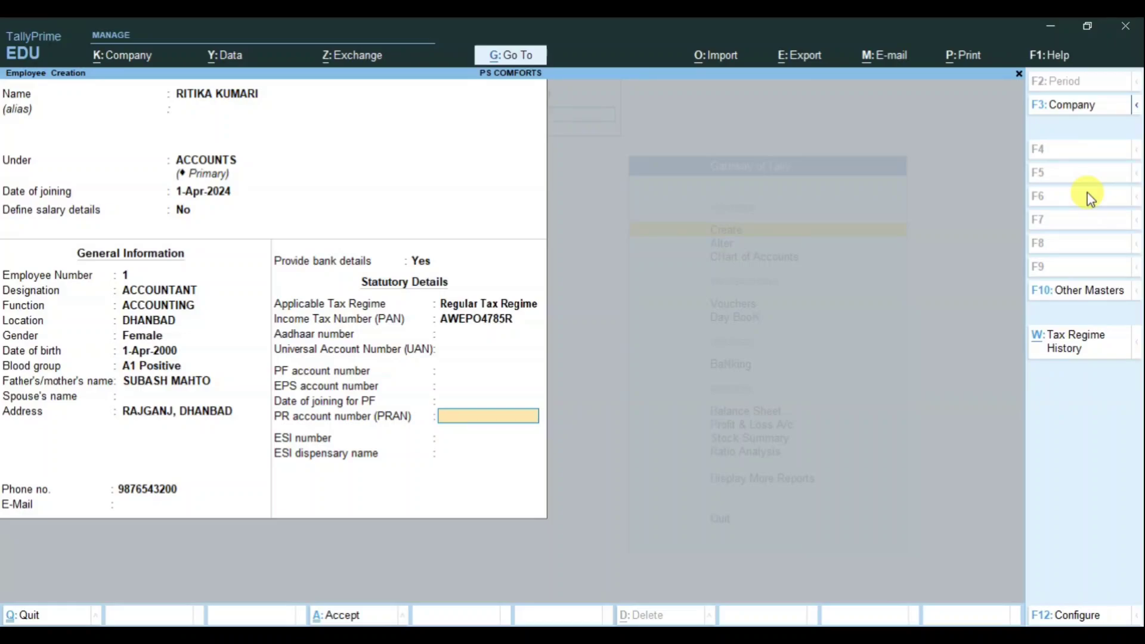
key(Return)
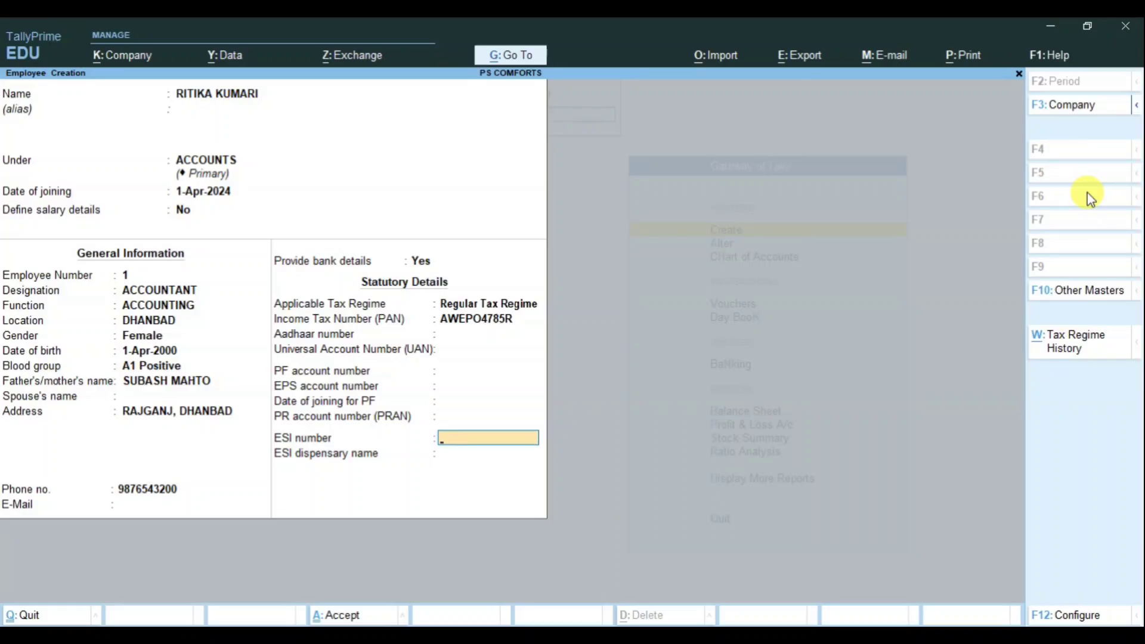
key(Return)
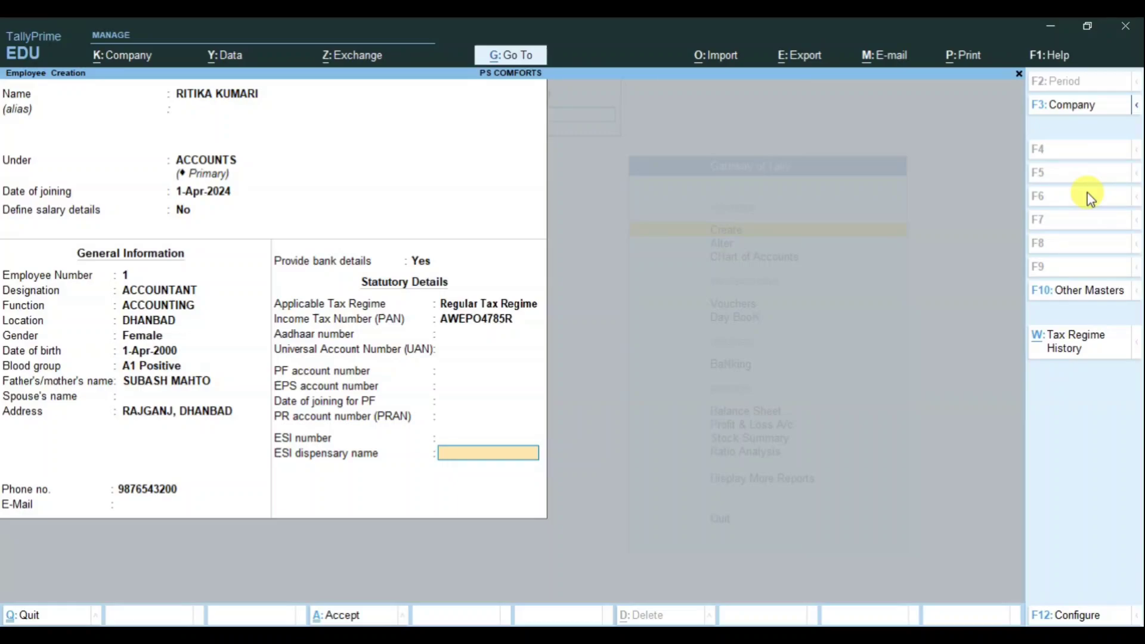
key(Return)
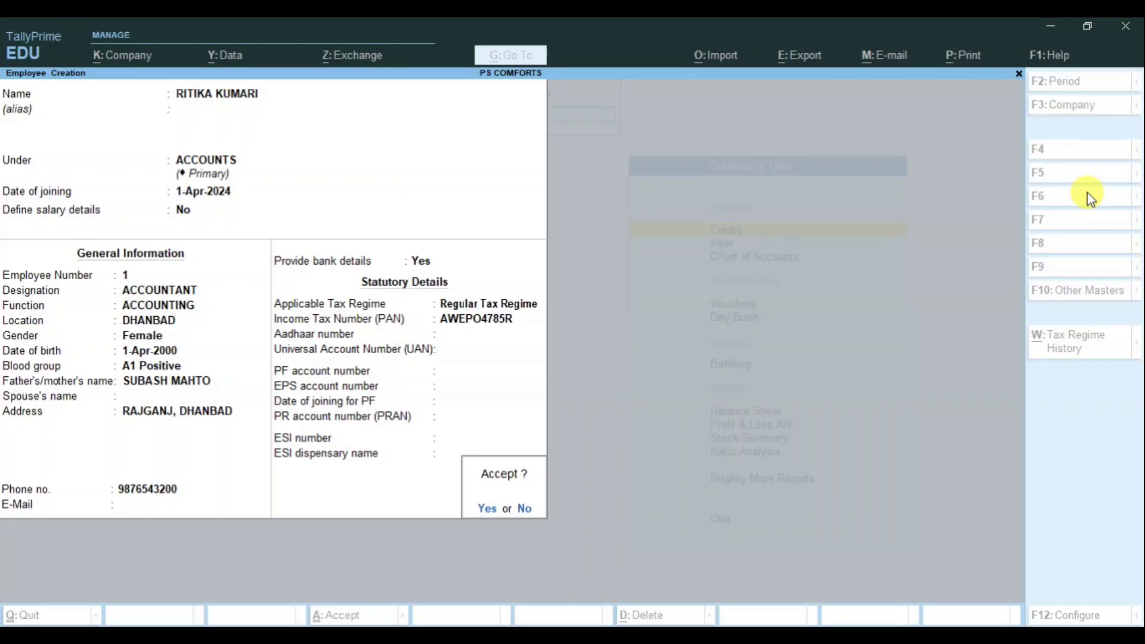
key(y)
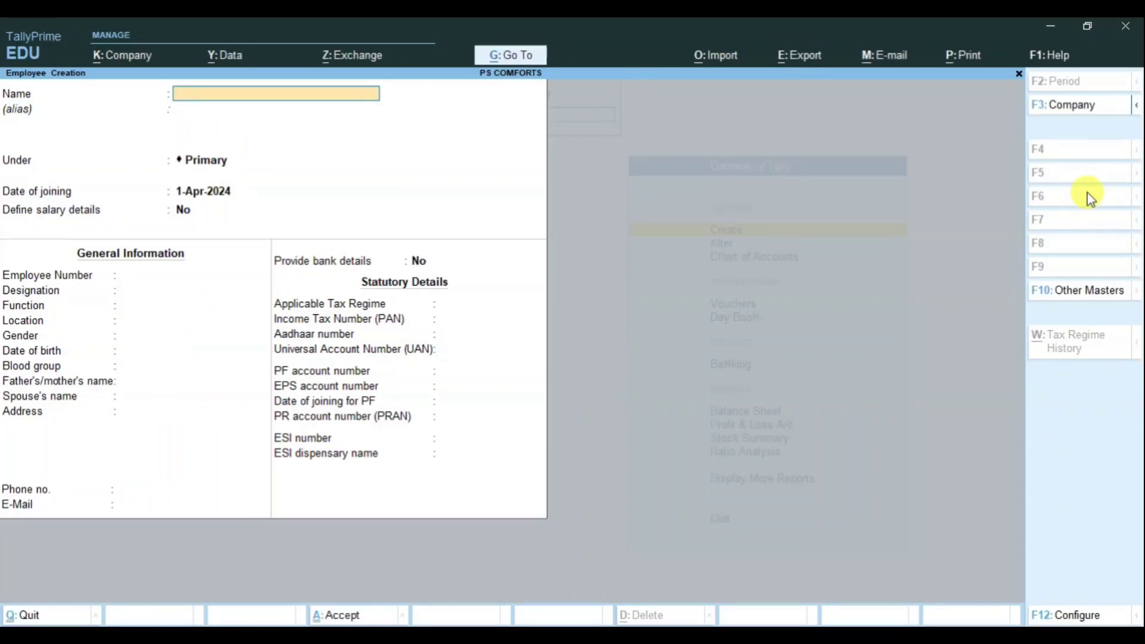
Step: Enter employee 2's name, ACCOUNTANT designation, ACCOUNTING function, KATRAS location and birth date 1-Apr-1990
key(Return)
key(Return)
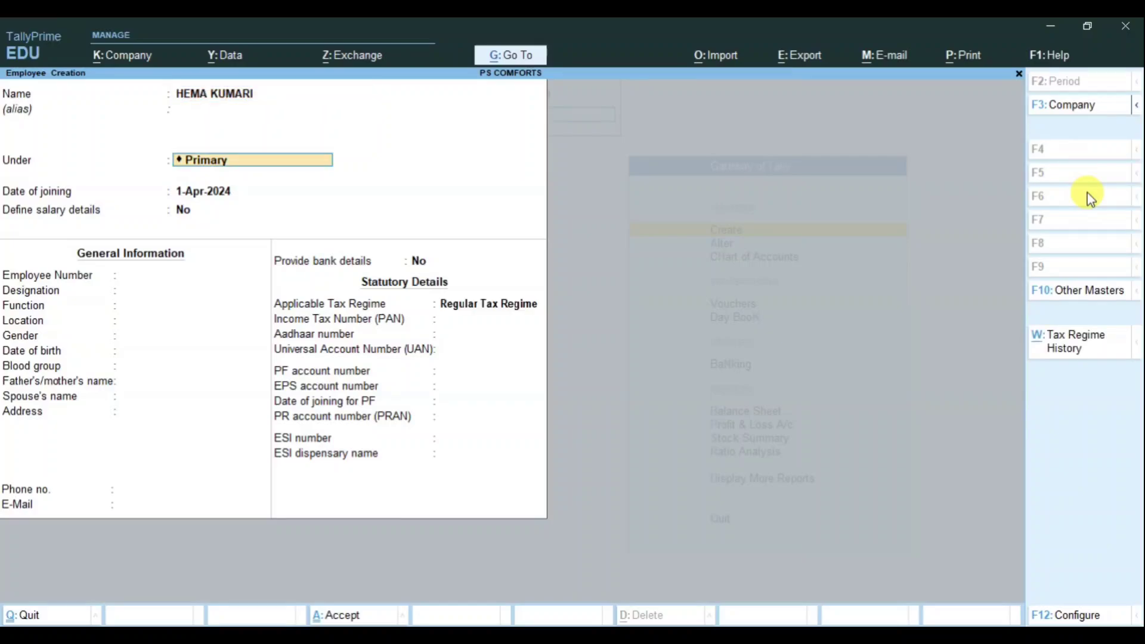
text(A)
key(Return)
key(Return)
key(Return)
text(2)
key(Return)
text(ACCOUNTANT)
key(Return)
text(ACCOUNTING)
key(Return)
text(KATRAS)
key(Return)
key(Down)
Step: Fill in the second employee's address and phone number, and choose to provide bank details
key(Return)
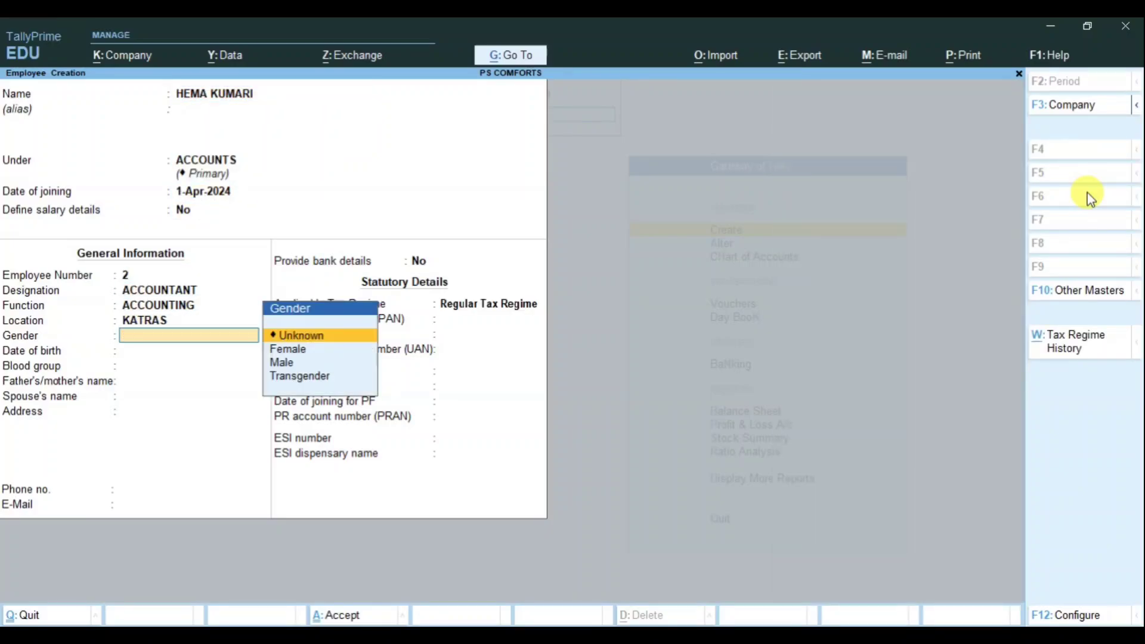
text(1-Apr-1990)
key(Return)
key(Down)
key(Down)
key(Down)
key(Return)
key(Return)
text(KATRASH MORE, KATRAS)
key(Return)
key(Return)
text(987456210)
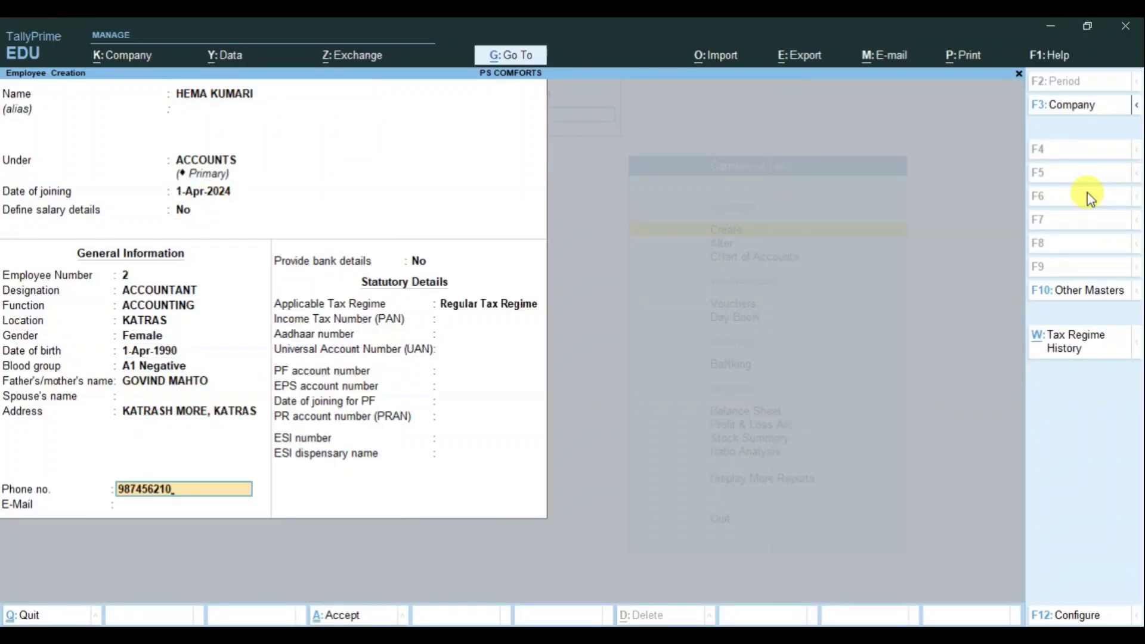
Step: Enter the second employee's account number, IFSC BKID0000587, BANK OF INDIA, KATRAS branch, then save
key(Return)
key(Return)
key(y)
key(Return)
key(Return)
text(BKID0000587)
key(Return)
key(Return)
text(BANK OF INDIA)
key(Return)
text(KATRAS)
key(Return)
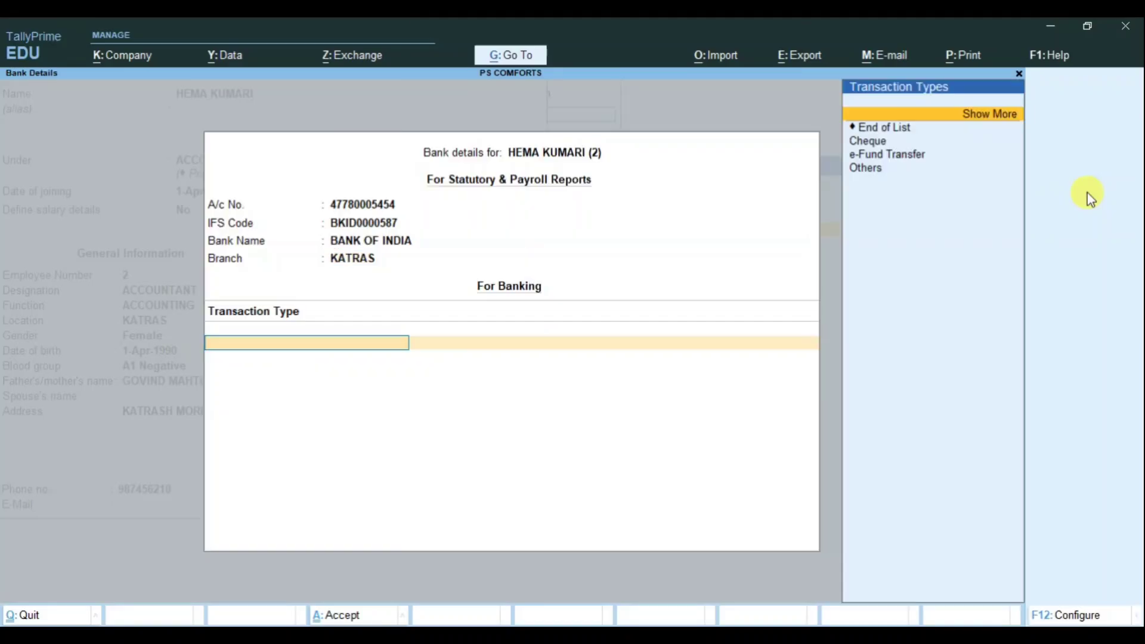
key(Return)
key(Return)
key(Return)
key(Return)
key(Return)
key(Return)
key(Return)
key(Return)
key(Return)
key(Return)
key(Return)
key(Return)
key(Return)
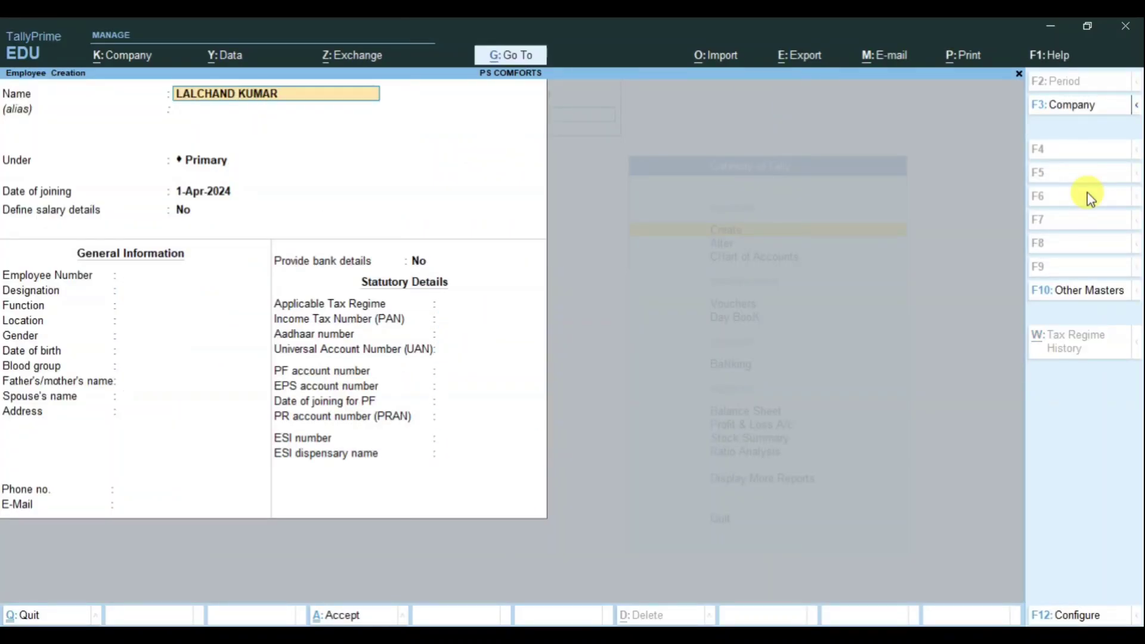
Step: Set employee 3 with MARKETING designation and function, GOMOH location, birth date 1-8-1970
key(Return)
key(Return)
key(Down)
key(Down)
key(Return)
key(Return)
key(Return)
text(3)
key(Return)
text(MARKETING)
Step: Fill in the third employee's father's name, address and phone, and choose to provide bank details
key(Return)
text(MARKETING)
key(Return)
text(GOMOH)
key(Return)
key(m)
key(Return)
text(1-8-1970)
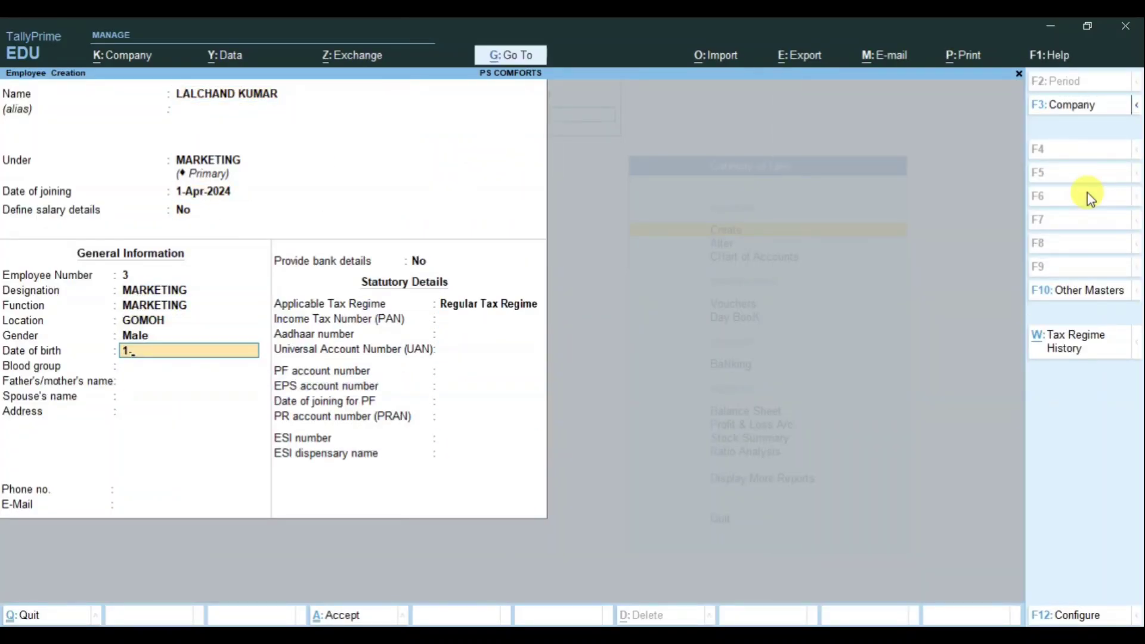
key(Return)
key(Down)
key(Down)
key(Down)
key(Down)
key(Down)
key(Down)
key(Down)
key(Return)
text(KUMAR)
key(Return)
key(Return)
text(GOMOH, DHANBAD)
key(Return)
key(Return)
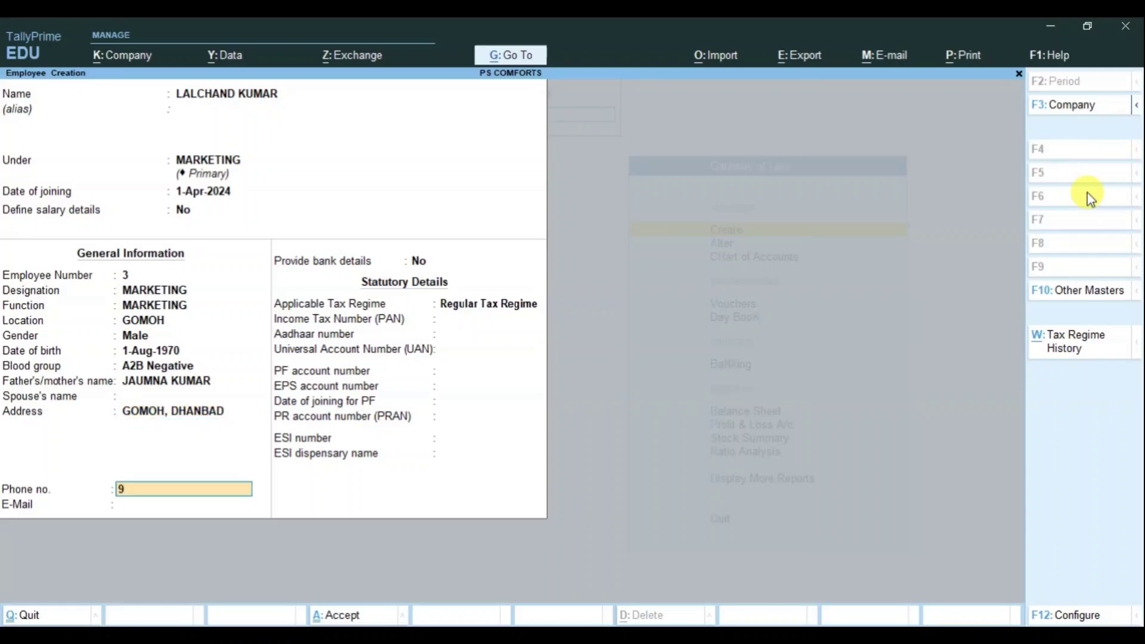
Step: Enter the third employee's account number, IFSC BKID0004785, BANK OF INDIA, GOMOH branch, then save
key(Return)
key(Return)
key(y)
key(Return)
key(Return)
text(BKID0004785)
key(Return)
key(Return)
text(BANK OF INDIA)
key(Return)
text(GOMOH)
key(Return)
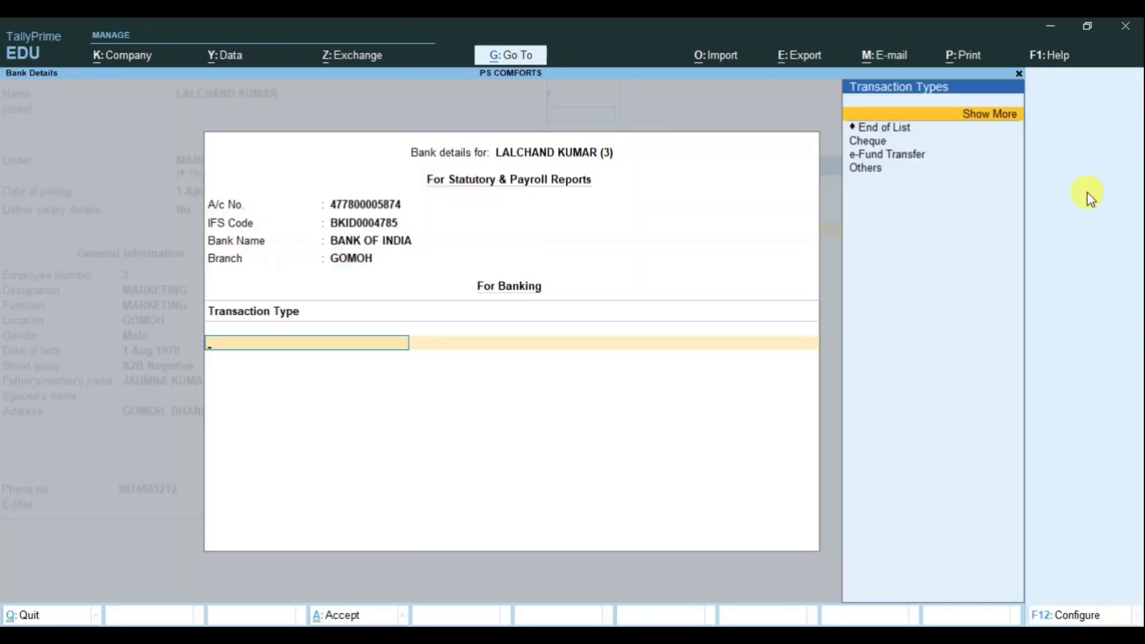
key(Return)
key(Return)
key(Return)
key(Return)
key(Return)
key(Return)
key(Return)
key(Return)
key(Return)
key(Return)
key(Return)
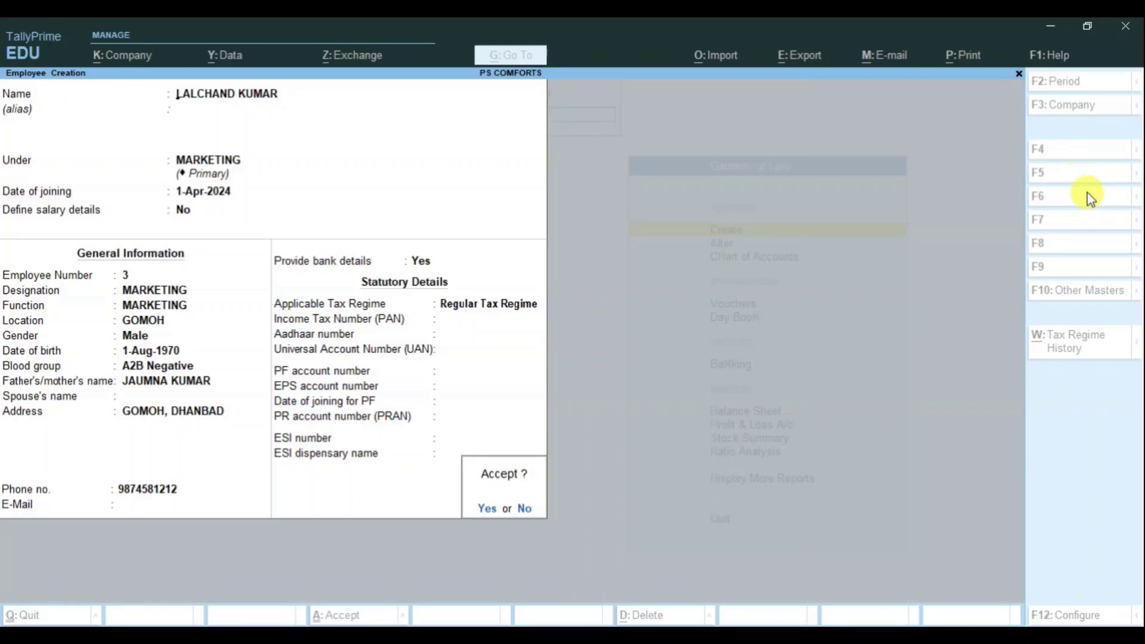
key(Return)
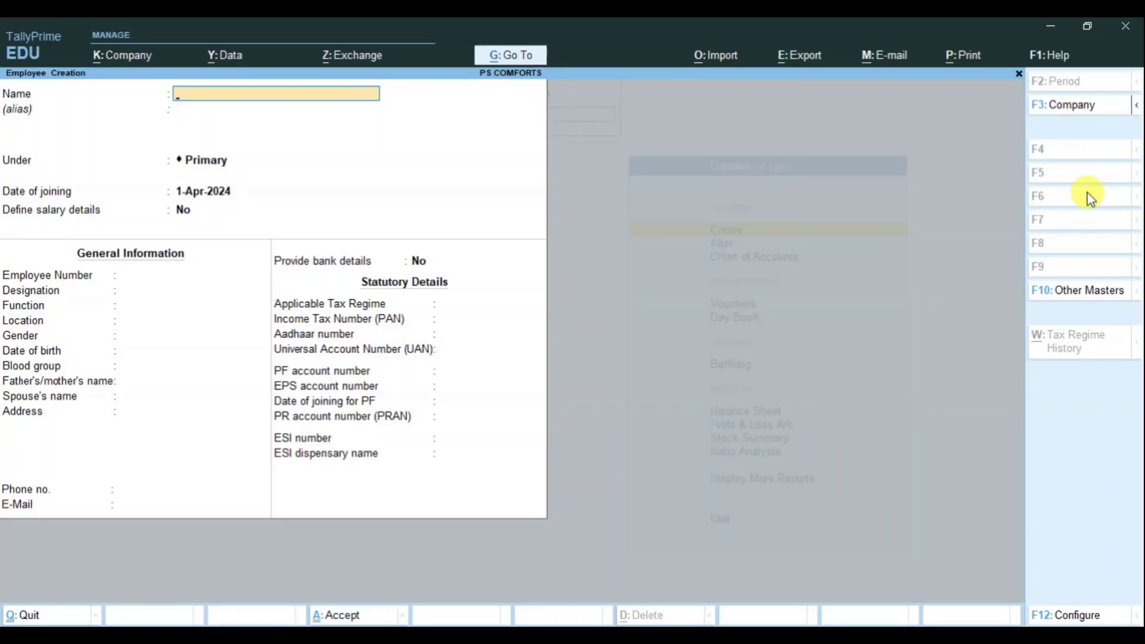
Step: Quit Employee Creation and start a new Units (Work) master
key(Escape)
key(Return)
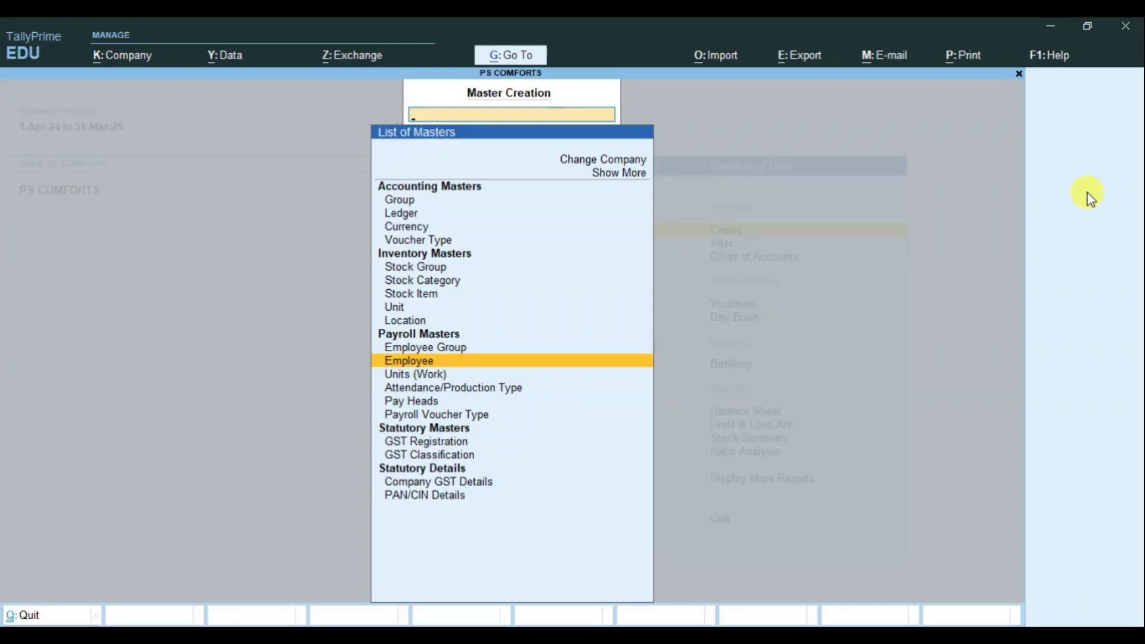
key(Down)
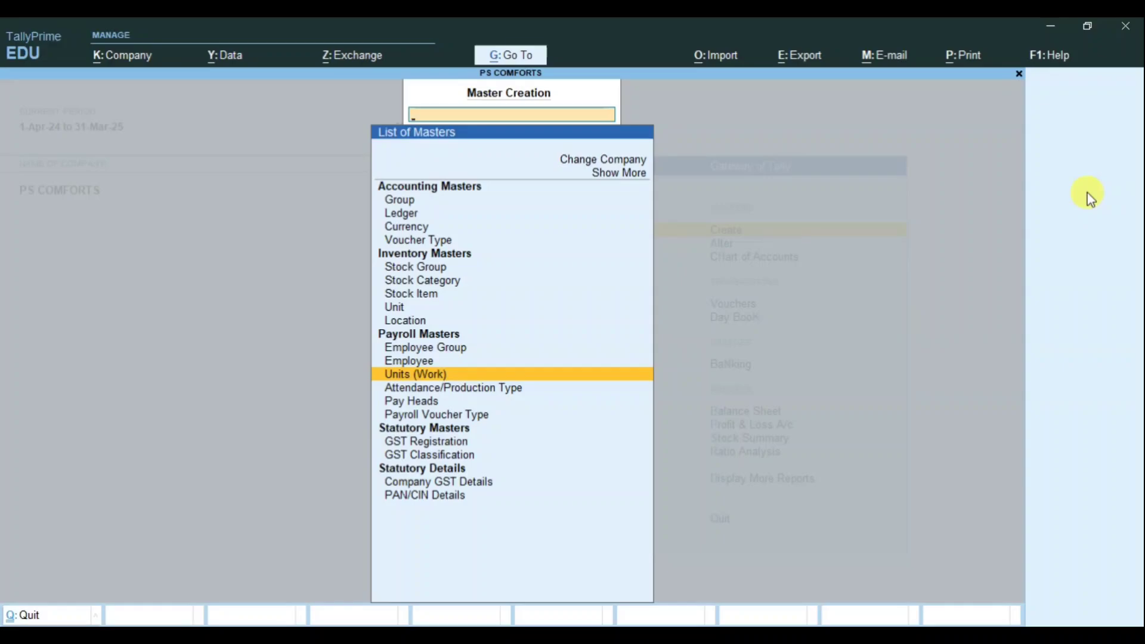
key(Return)
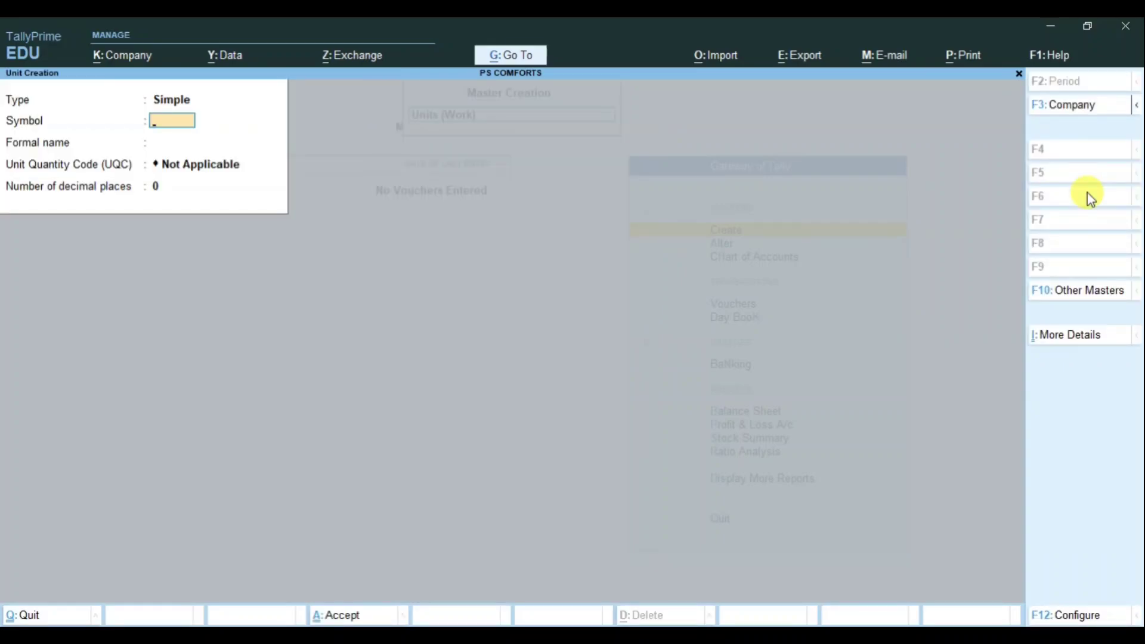
Step: Define the simple unit Hrs. with formal name Hours and no decimal places
text(Hrs.)
key(Return)
text(H)
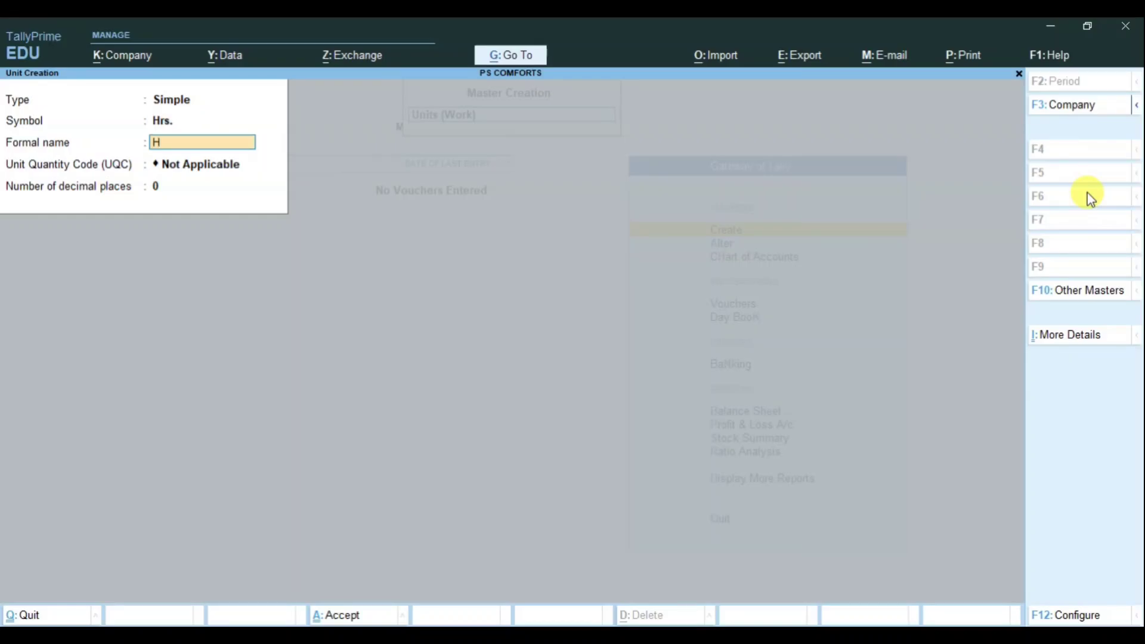
text(ourse)
key(BackSpace)
key(BackSpace)
text(rs)
key(Return)
key(Return)
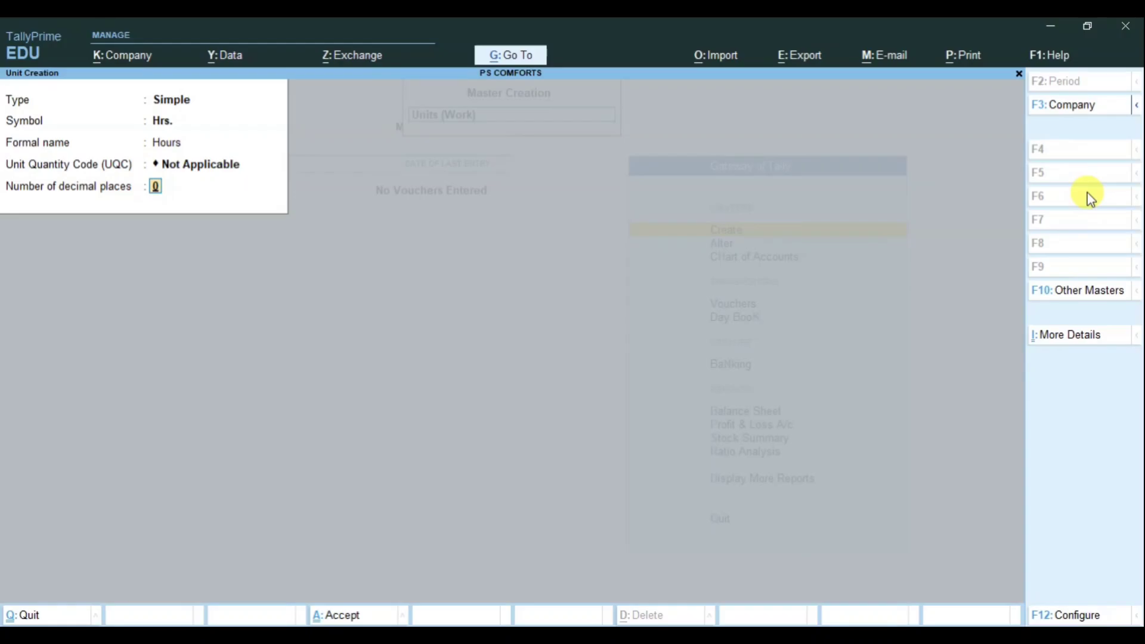
key(Return)
Step: Save Hrs. and define a second simple unit Min. with formal name Minute
key(Return)
text(Min)
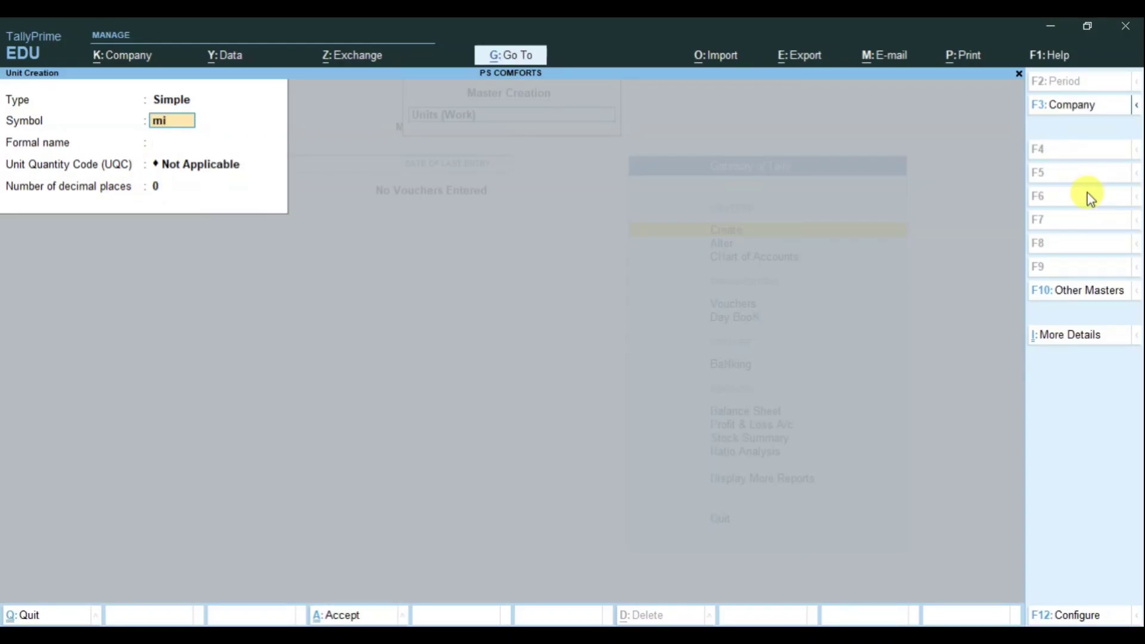
key(BackSpace)
key(BackSpace)
key(BackSpace)
text(Min.)
key(Return)
text(Minute)
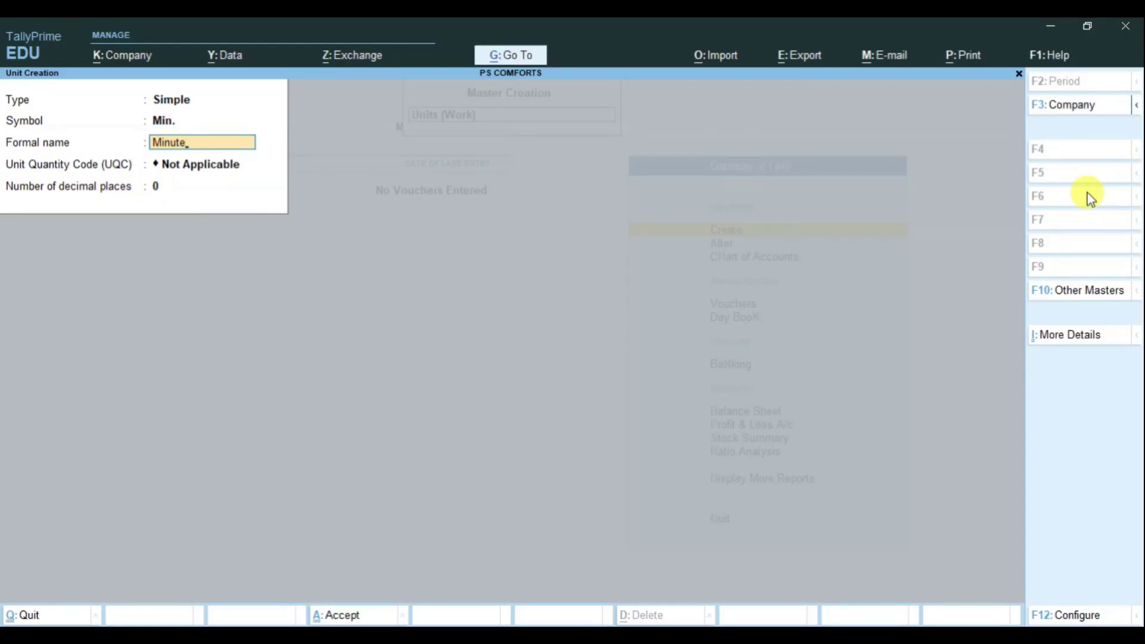
key(Return)
key(Return)
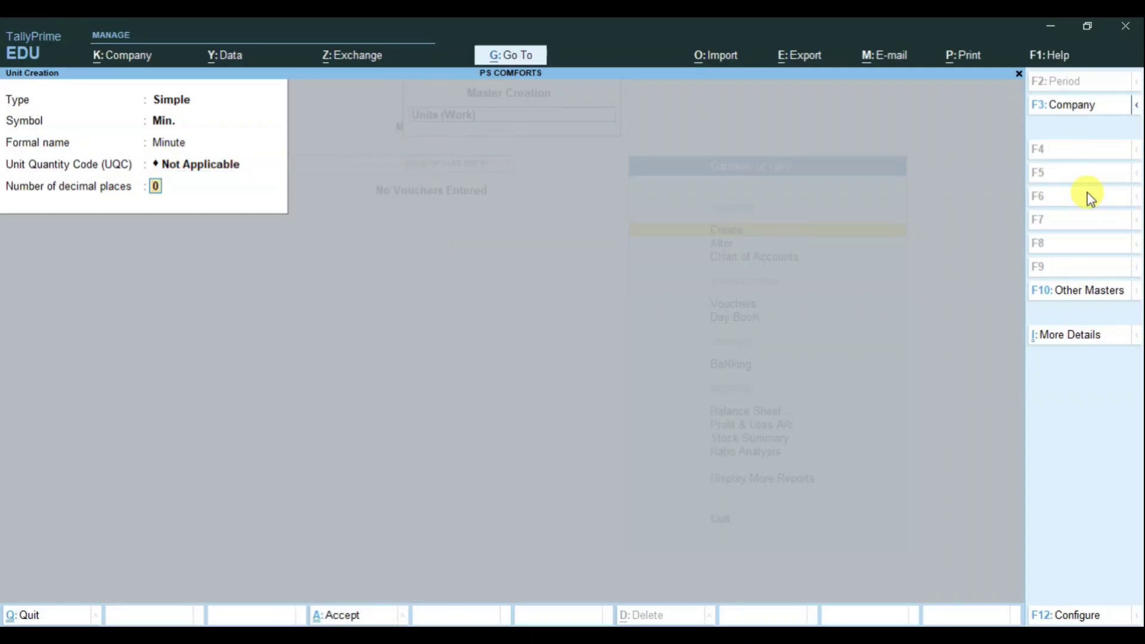
key(Return)
key(Return)
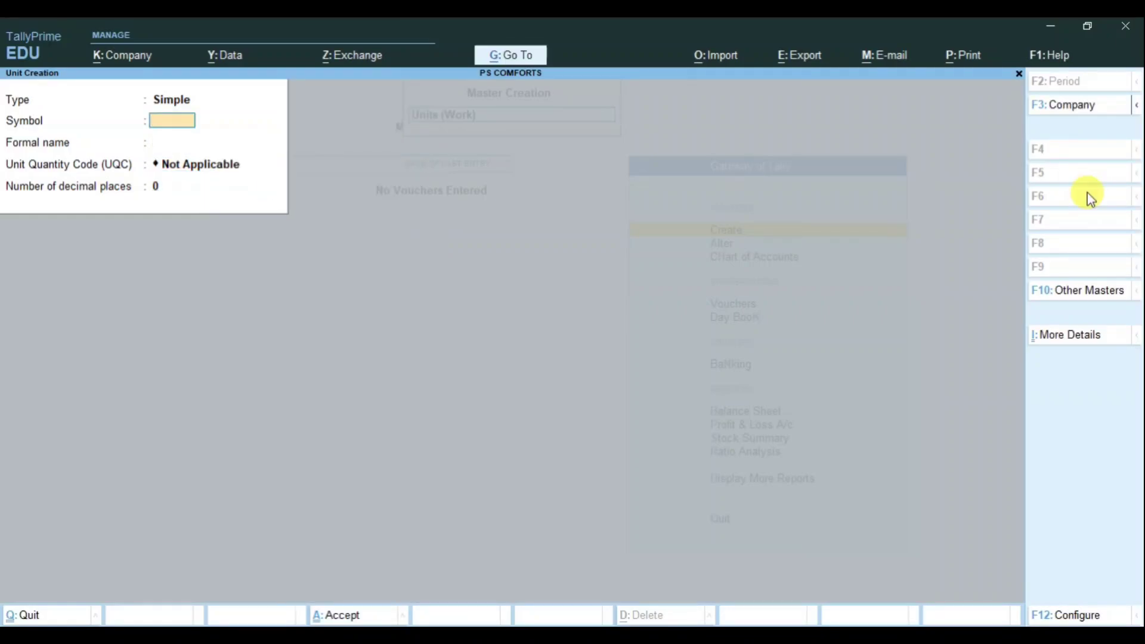
Step: Make a Compound unit with Hrs. as first unit, conversion 60, and Min. as second unit
key(BackSpace)
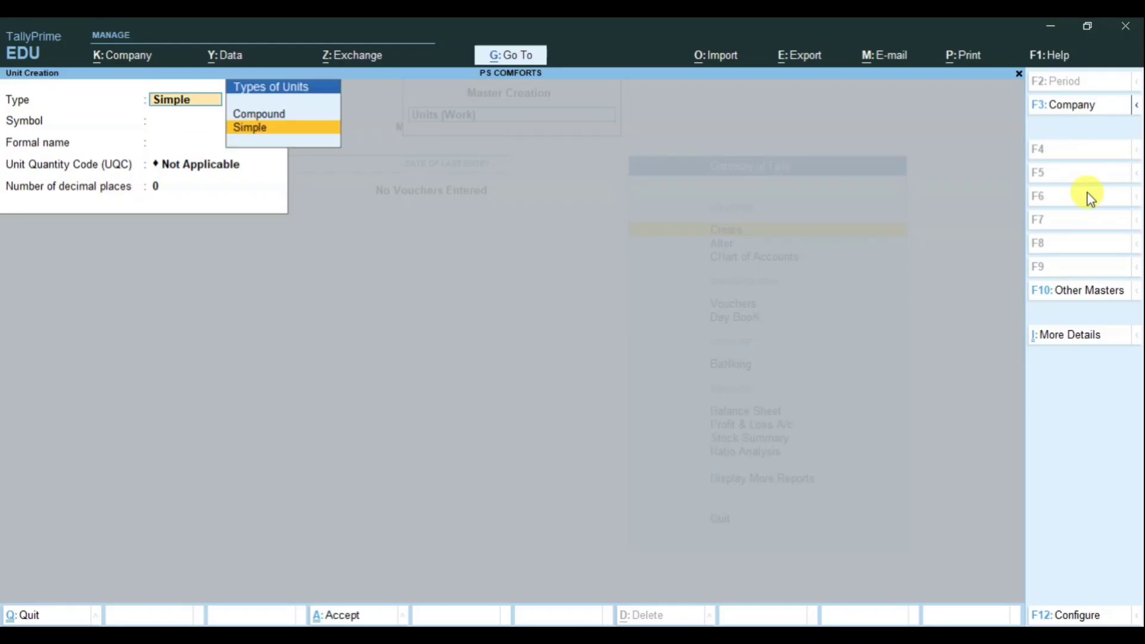
key(Up)
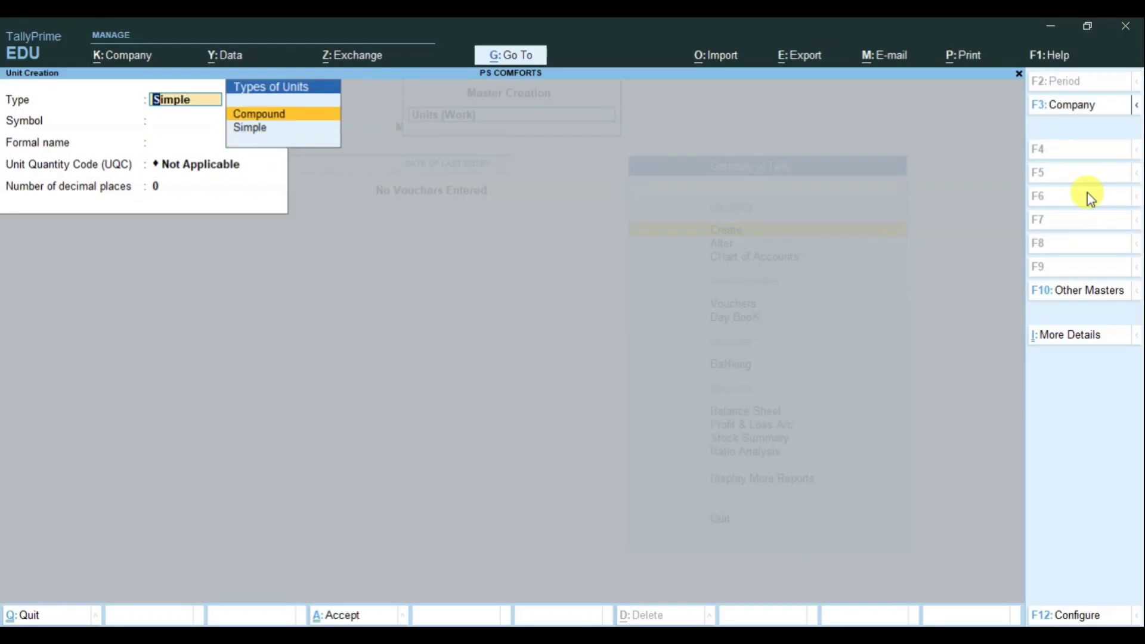
key(Return)
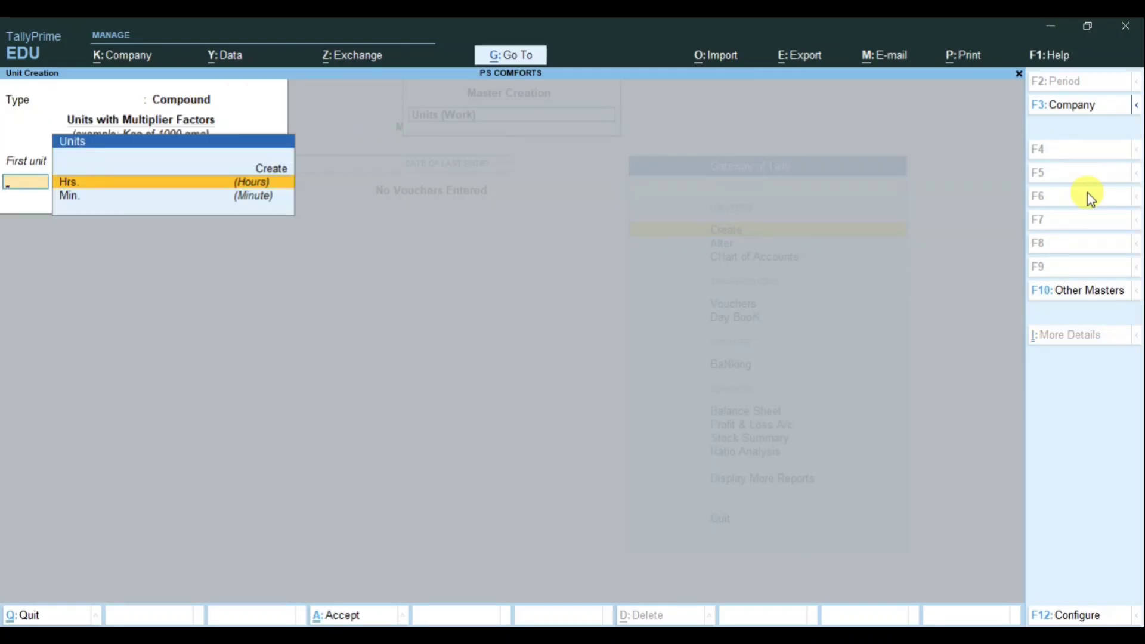
key(Return)
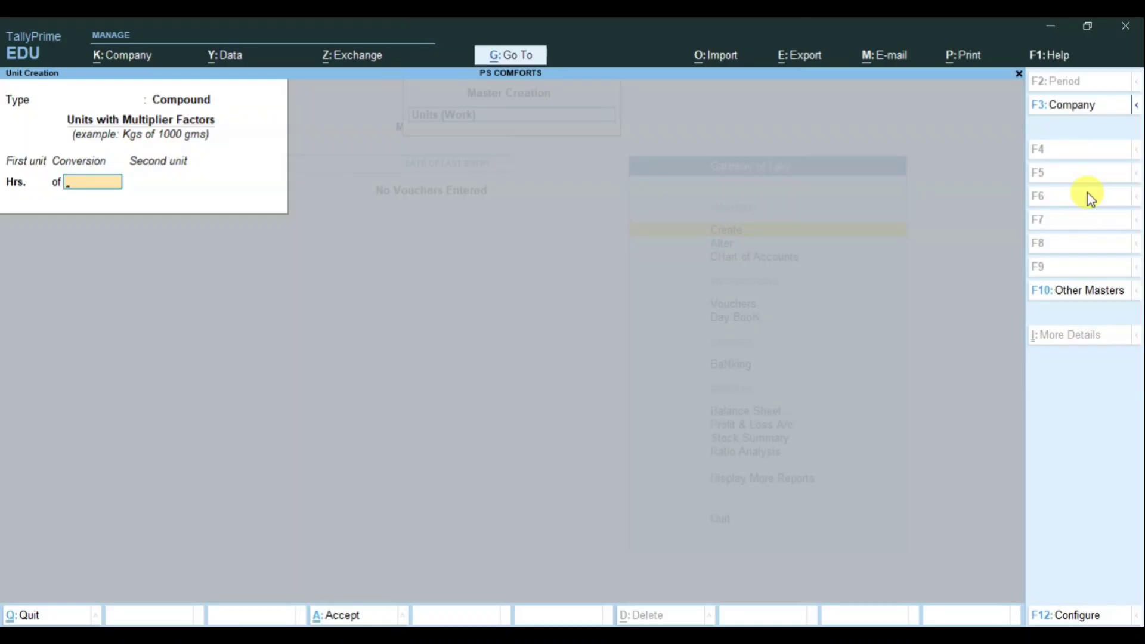
text(60)
key(Return)
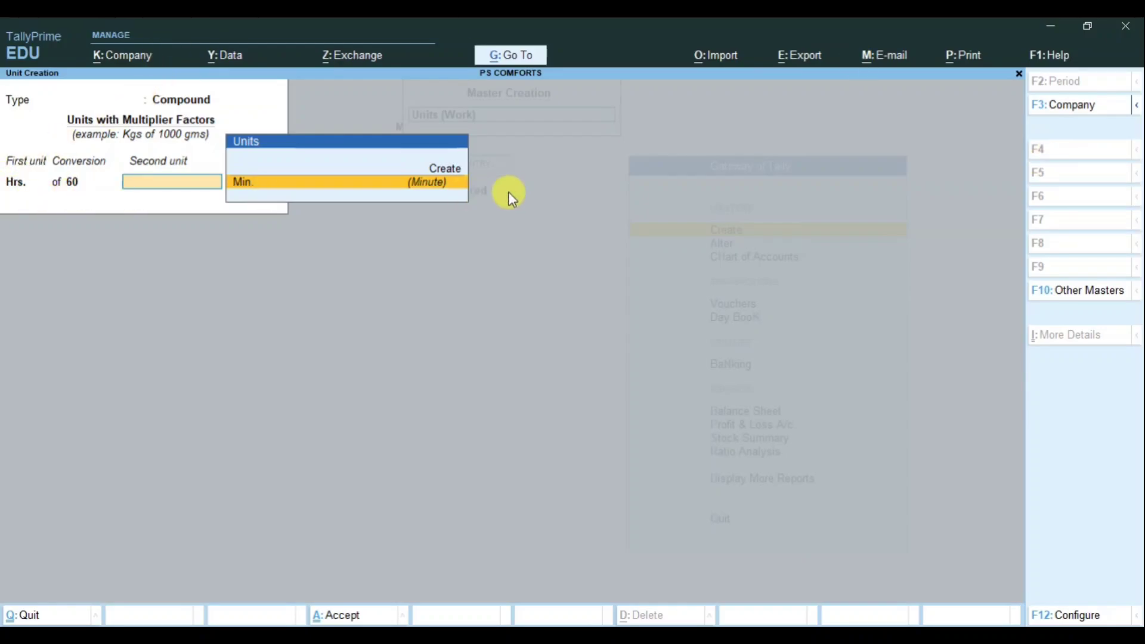
key(Return)
key(Return)
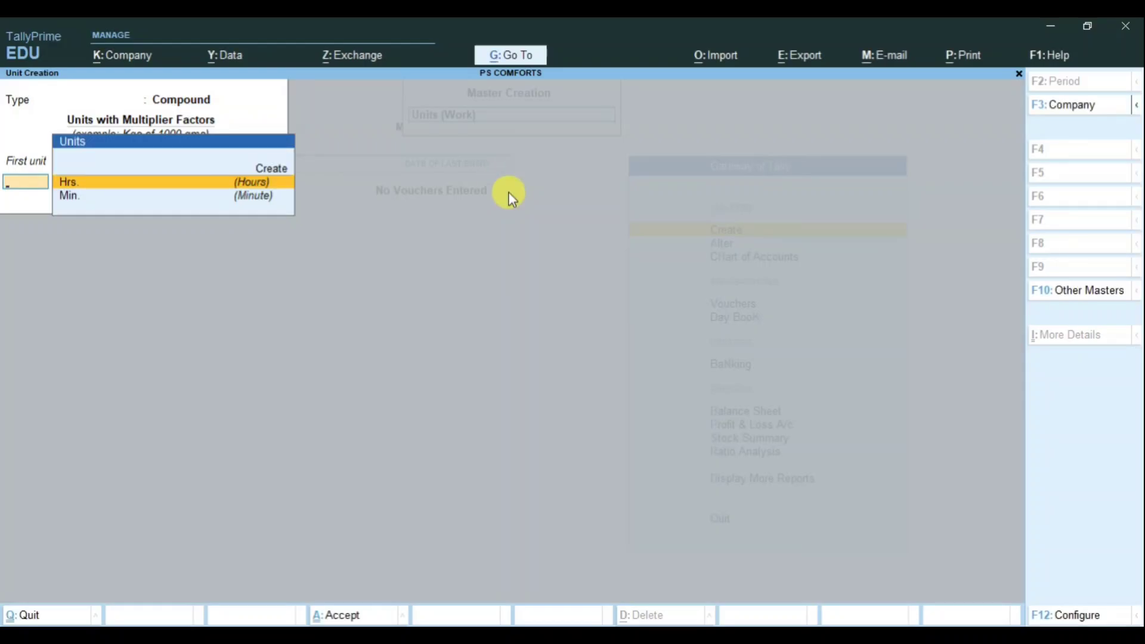
Step: Leave Unit Creation and save attendance type Absent as Leave without Pay in Days
key(Escape)
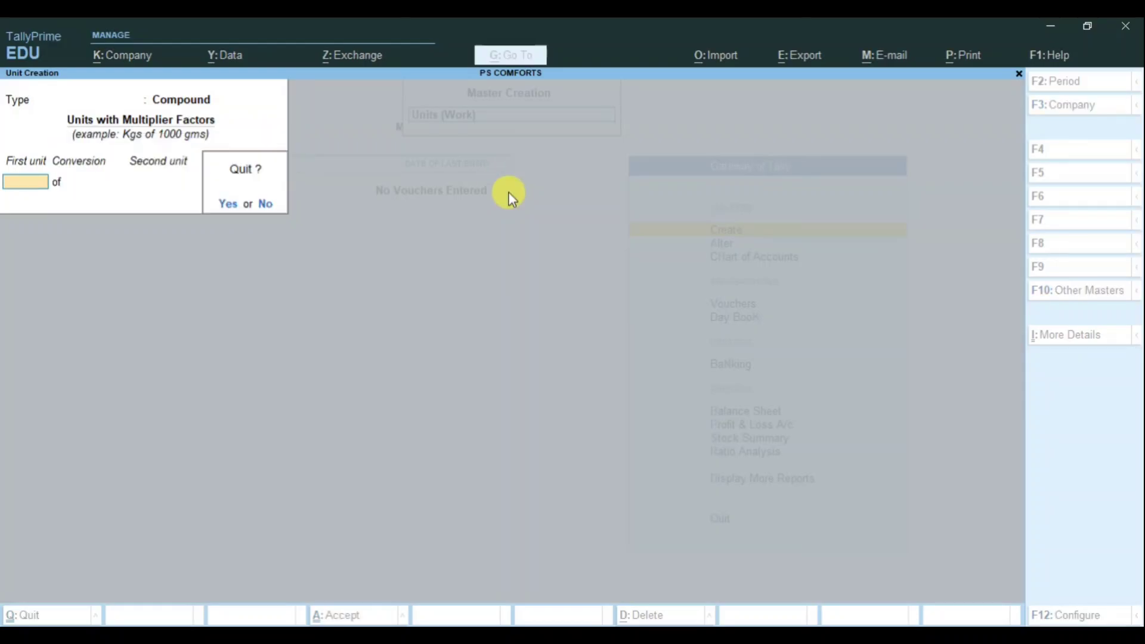
key(Return)
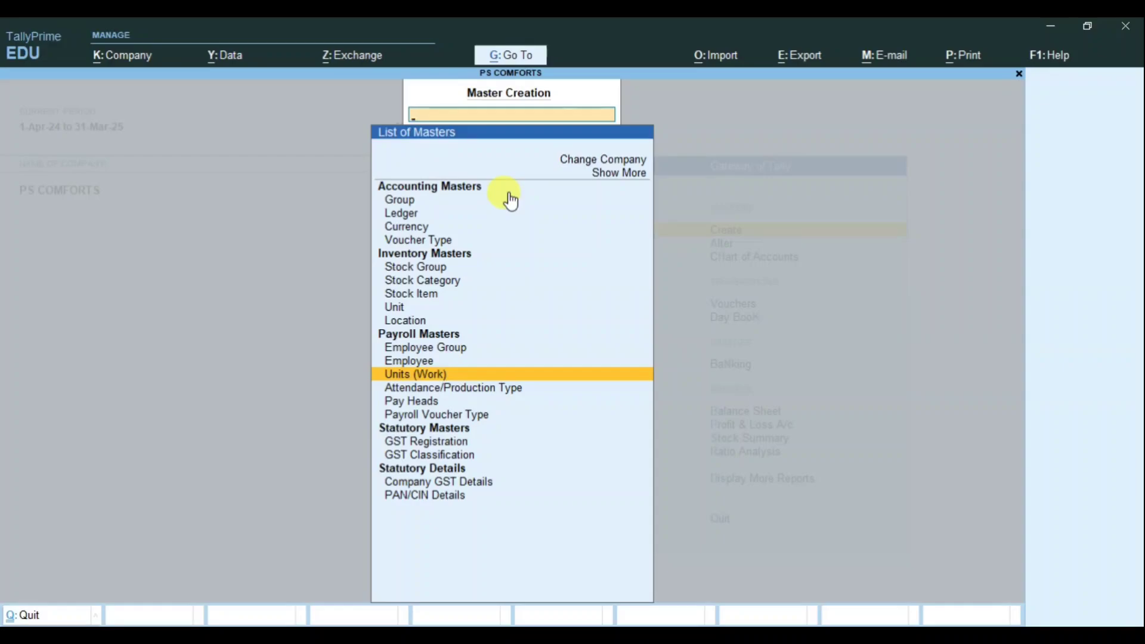
key(Down)
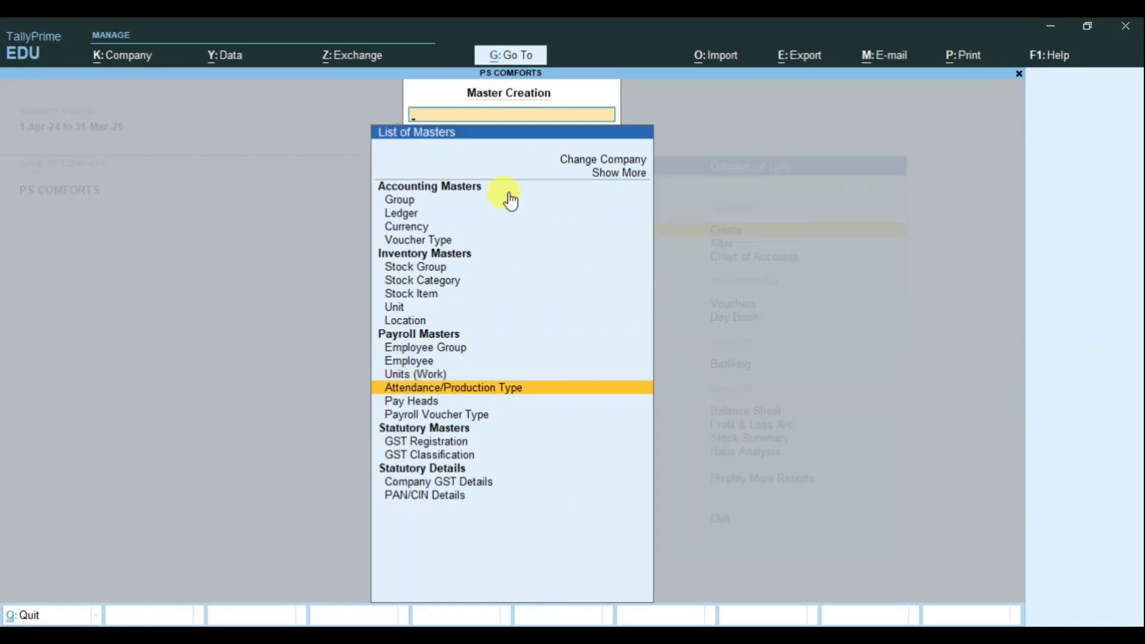
key(Return)
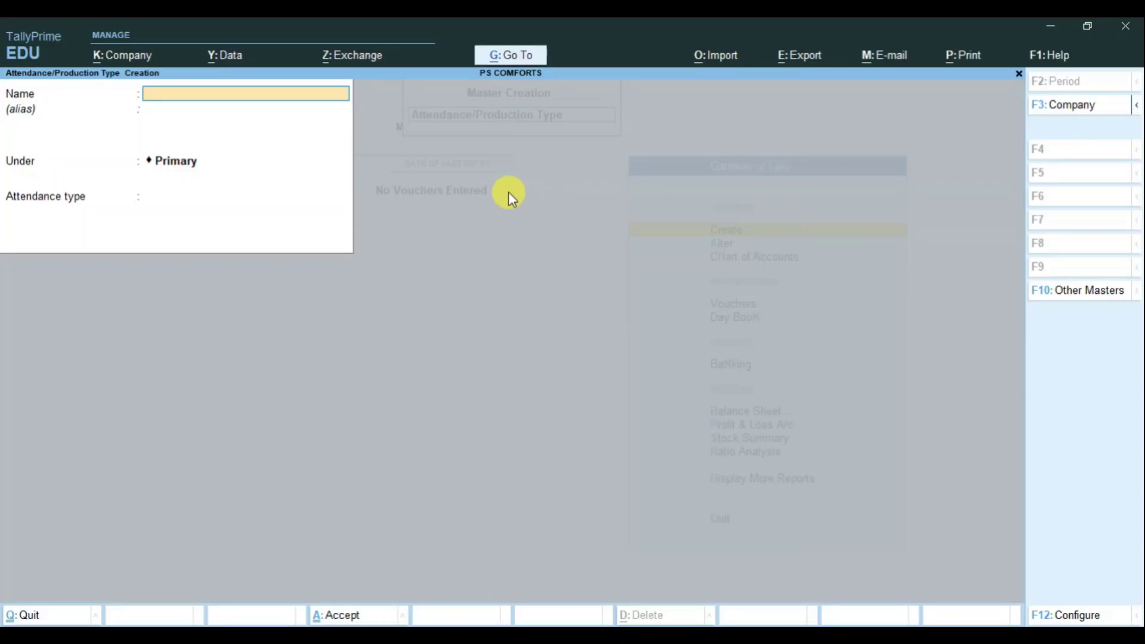
text(Absent)
key(Return)
key(Return)
key(Return)
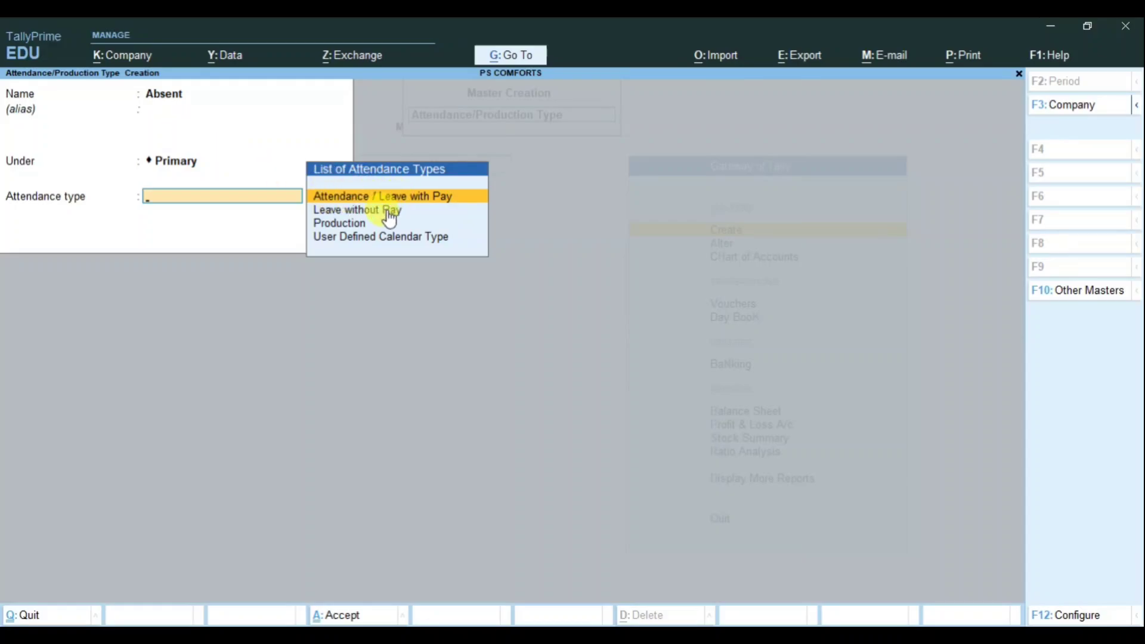
key(Down)
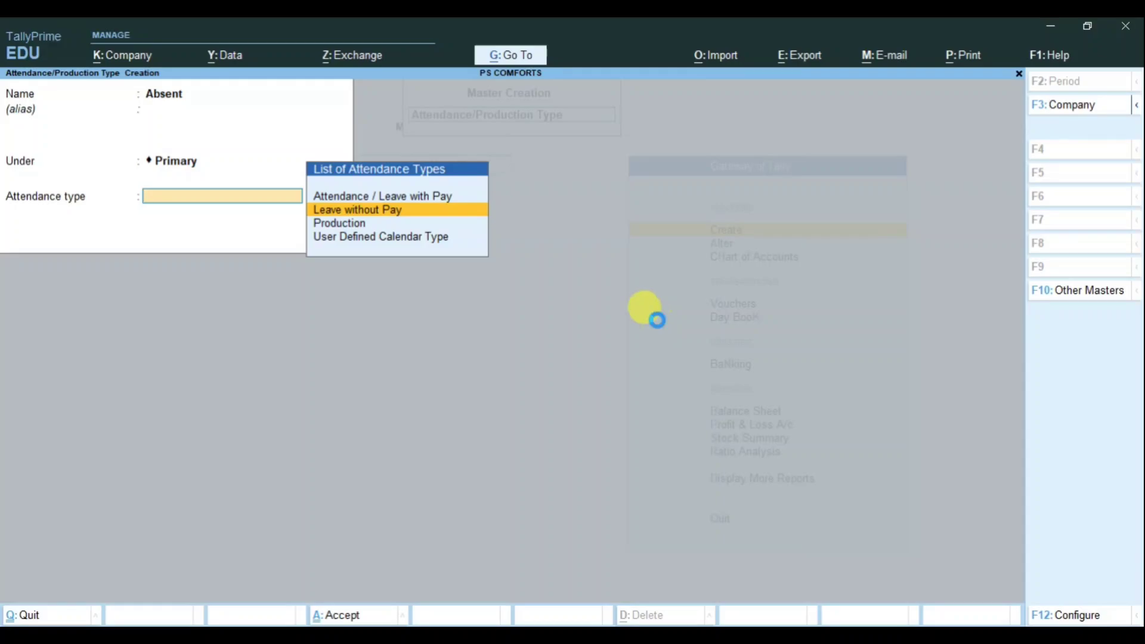
key(Return)
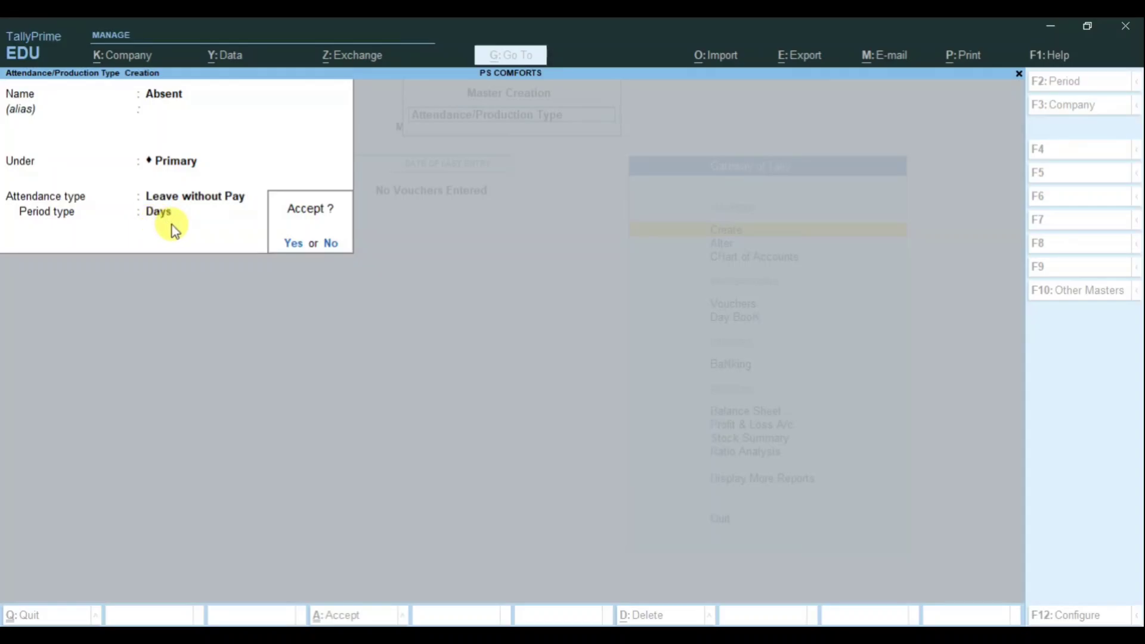
key(Return)
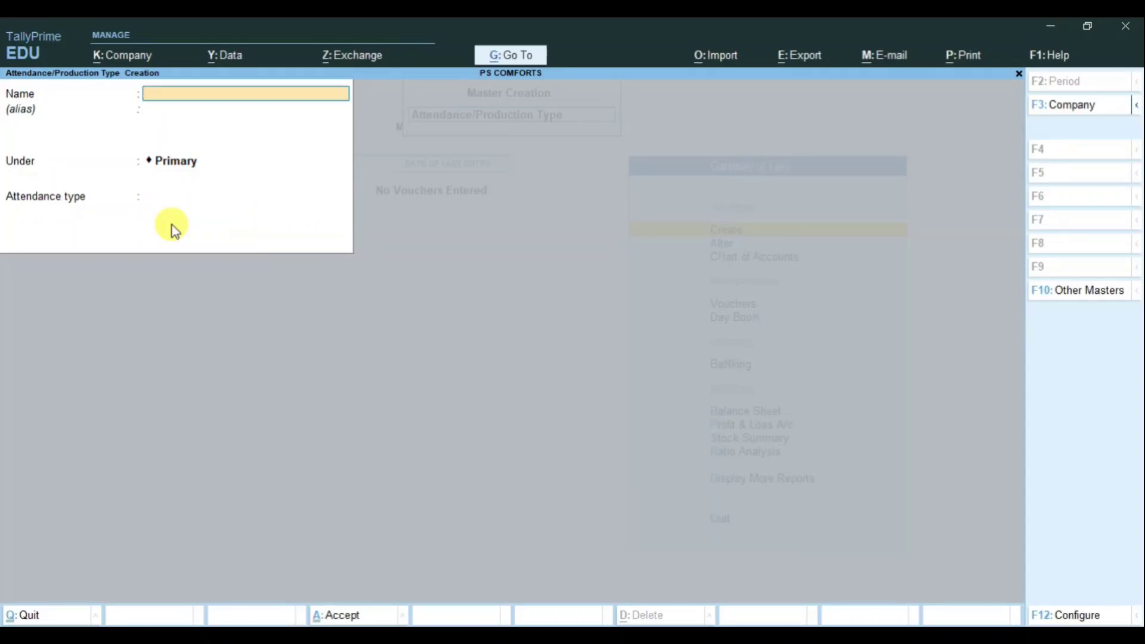
Step: Save attendance type Over Time as Production in Hrs., then close the creation form
text(Over Time)
key(Return)
key(Return)
key(Return)
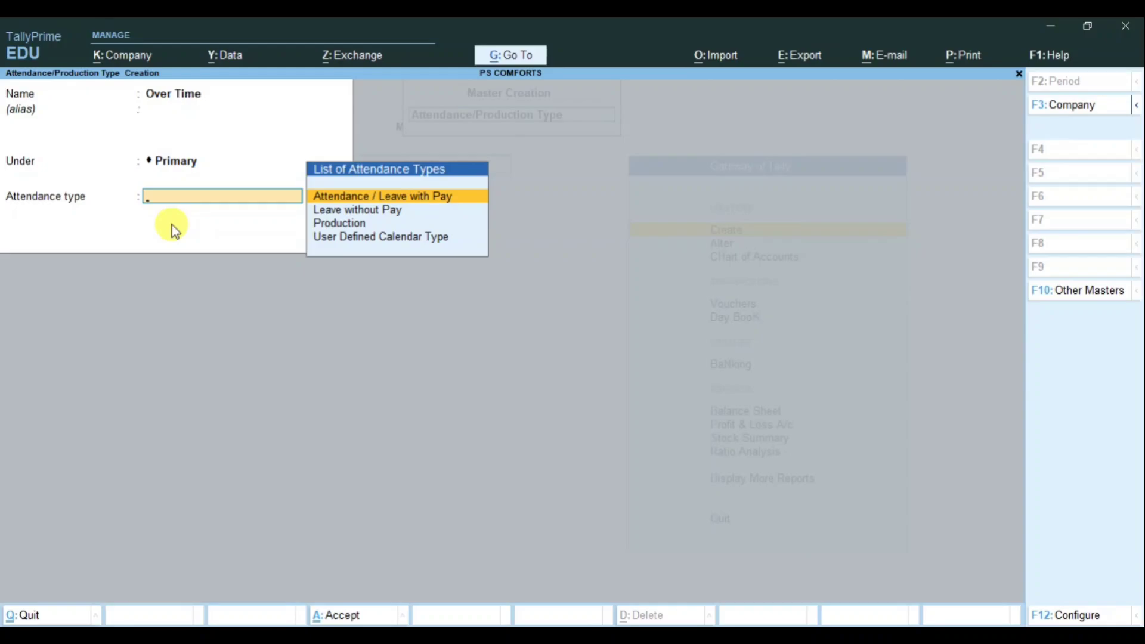
key(Down)
key(Down)
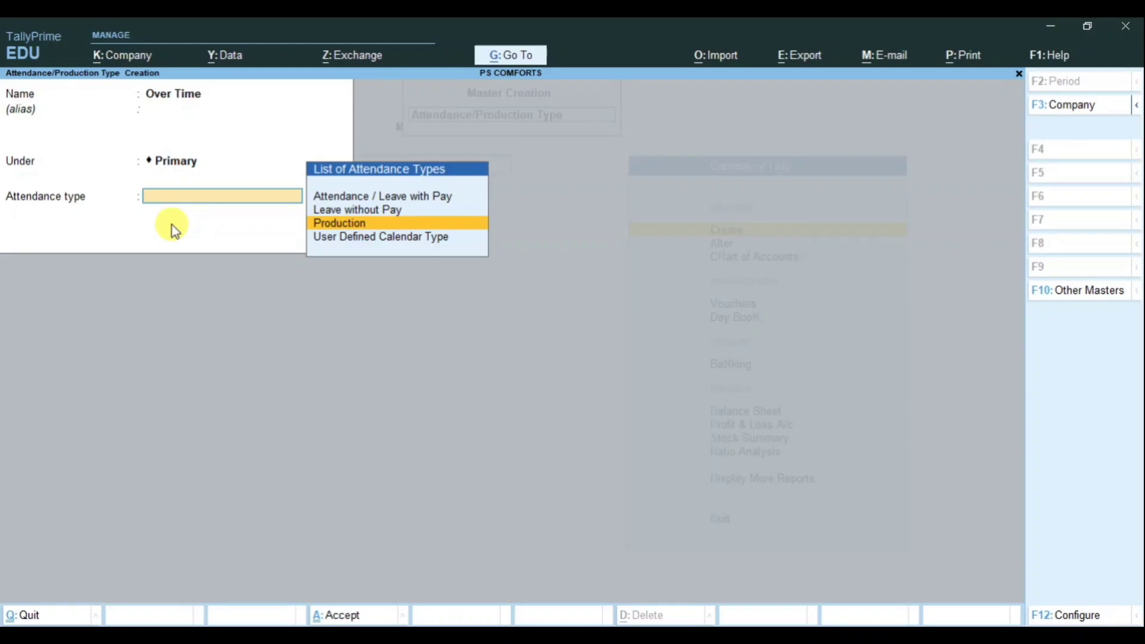
key(Return)
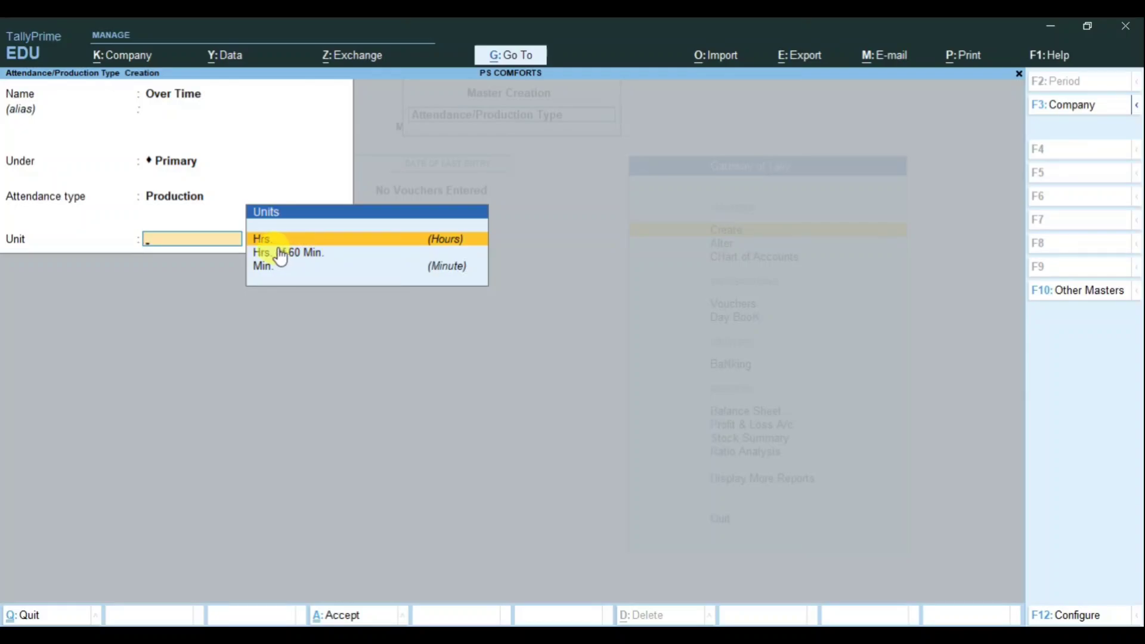
click(394, 244)
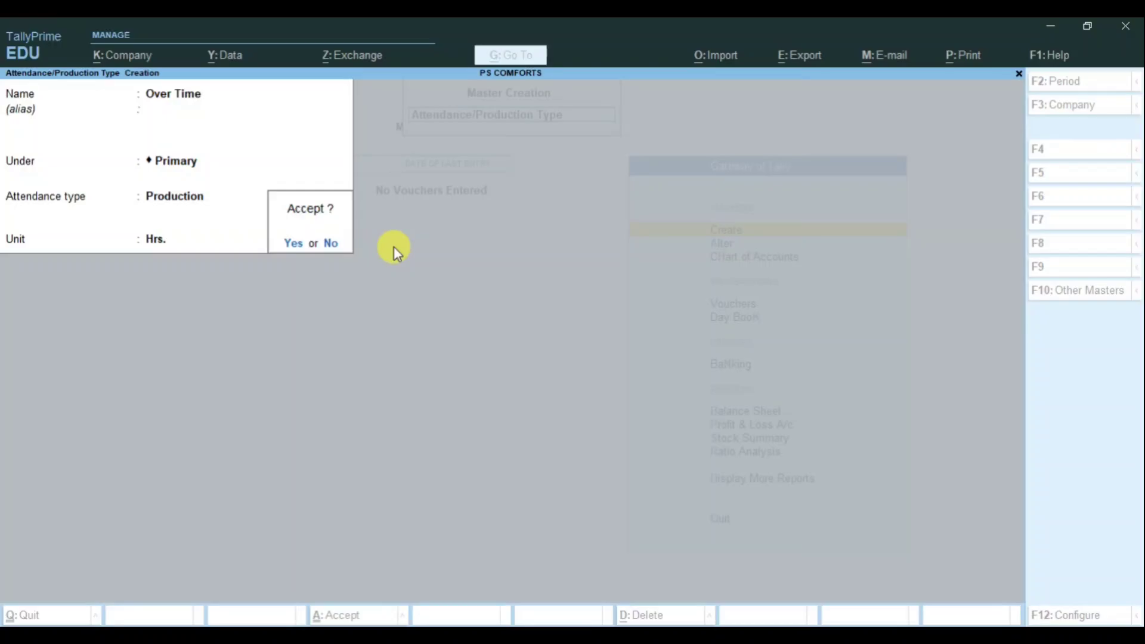
key(Return)
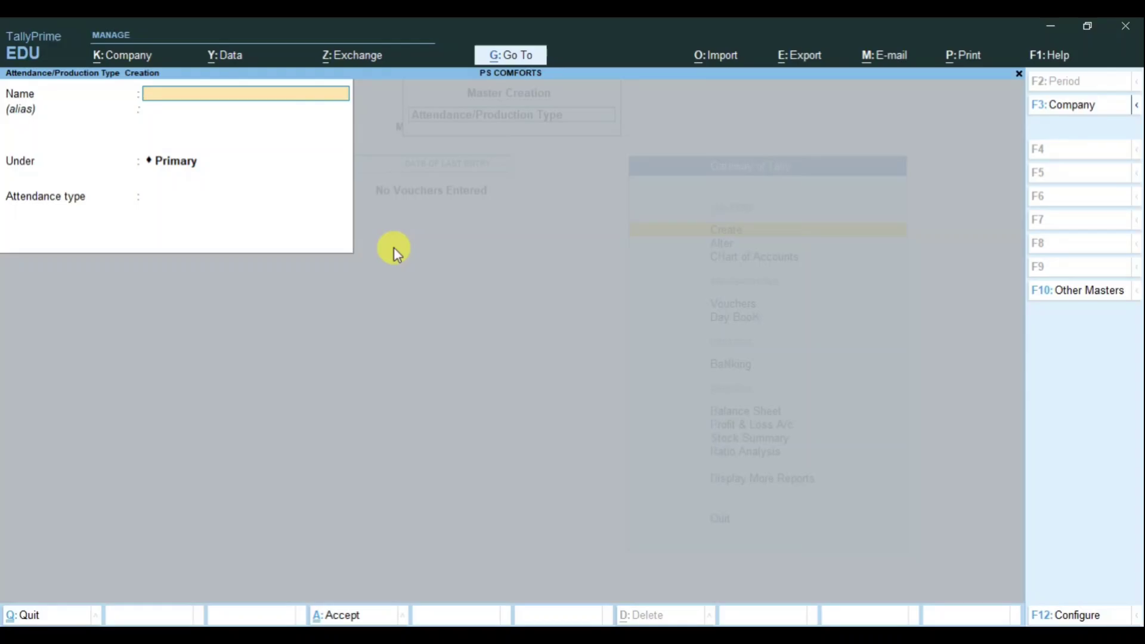
key(Escape)
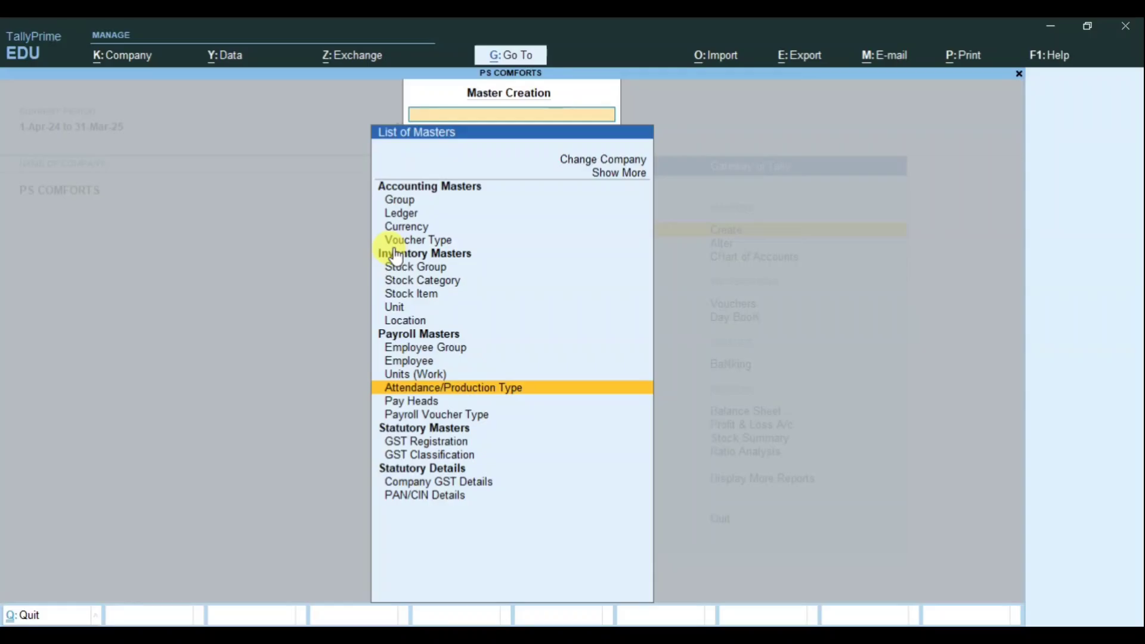
Step: Create the pay head Basic Salary as a Fixed employee earning under Indirect Expenses, affecting net salary
key(Down)
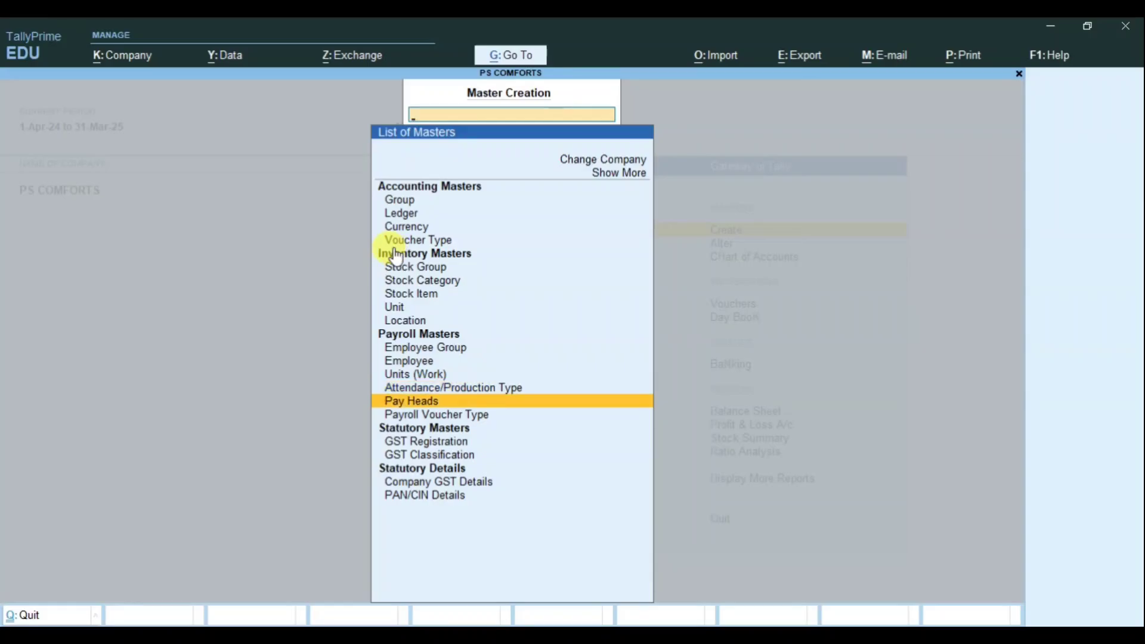
key(Return)
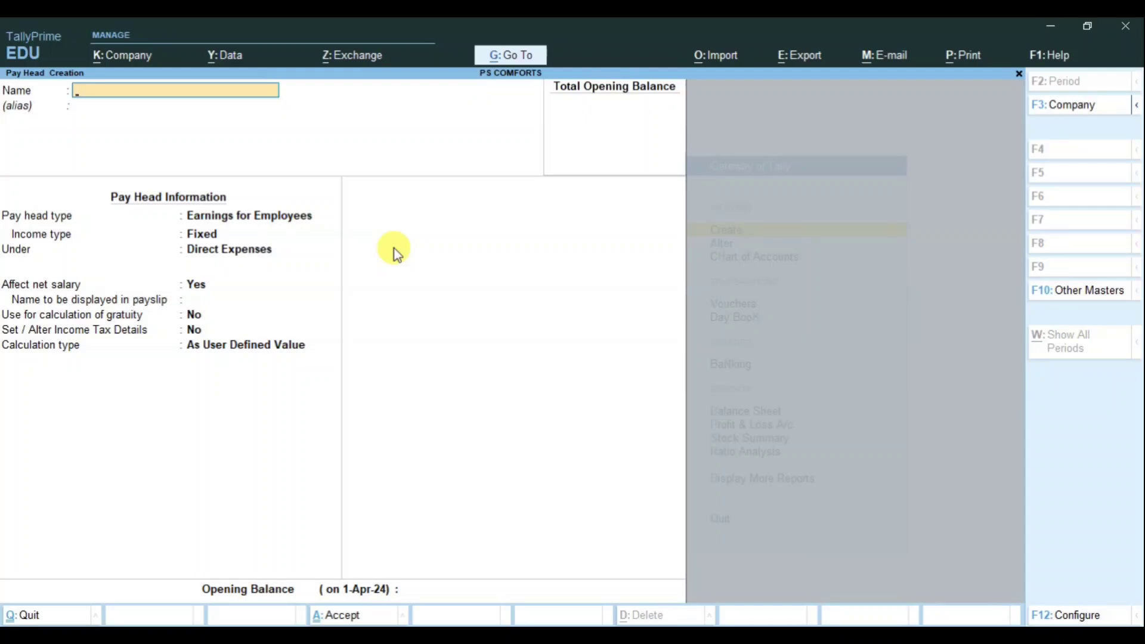
text(Basic Salary)
key(Return)
key(Return)
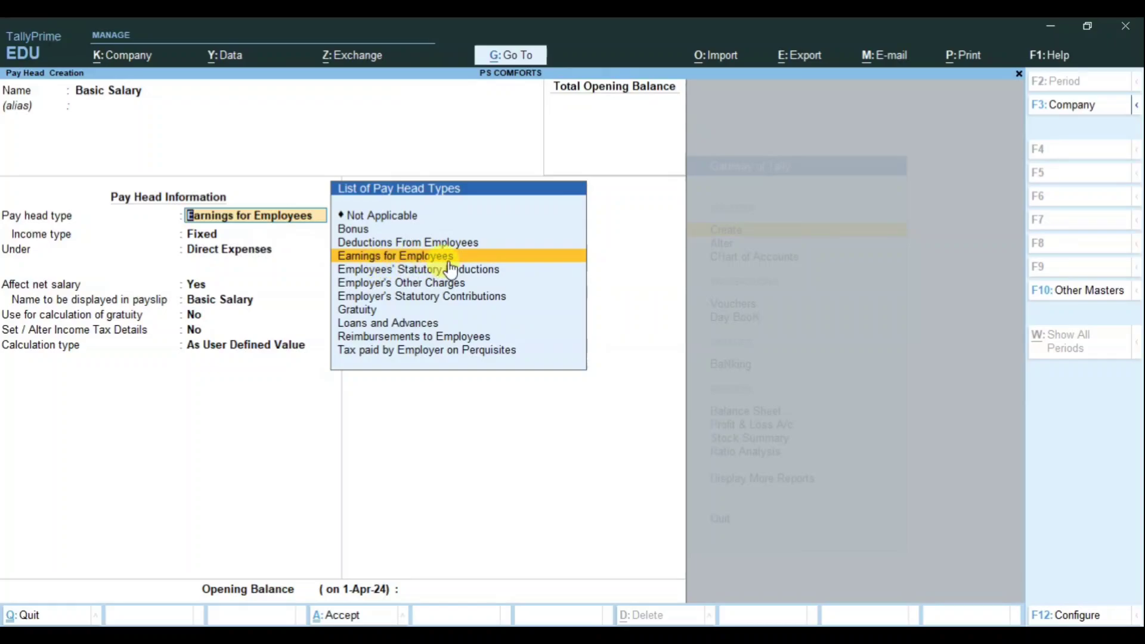
key(Return)
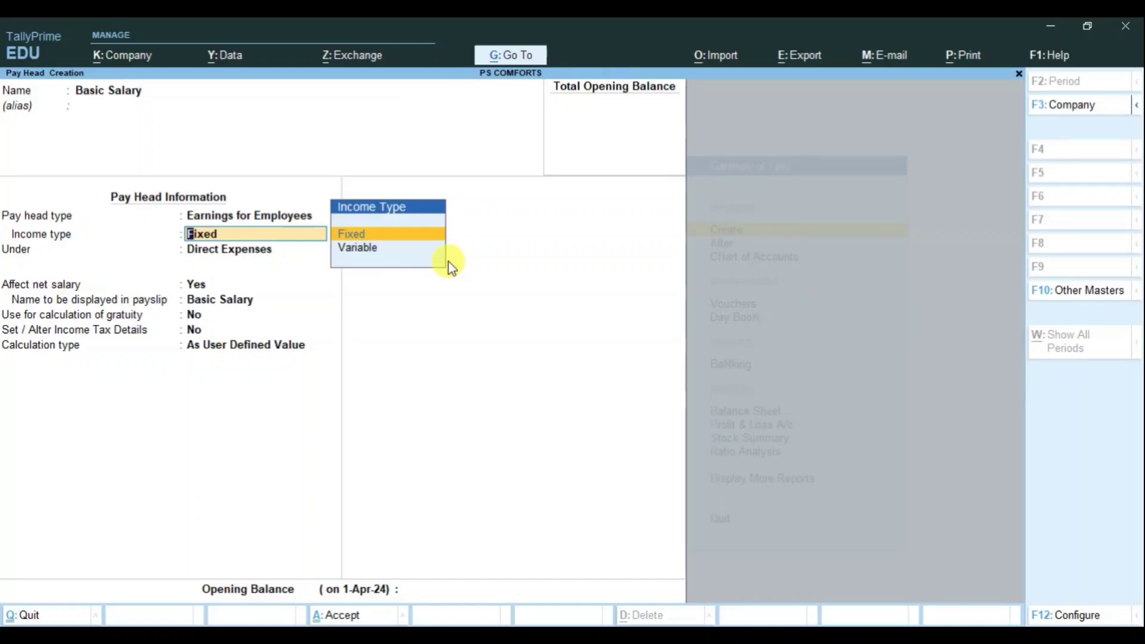
key(Return)
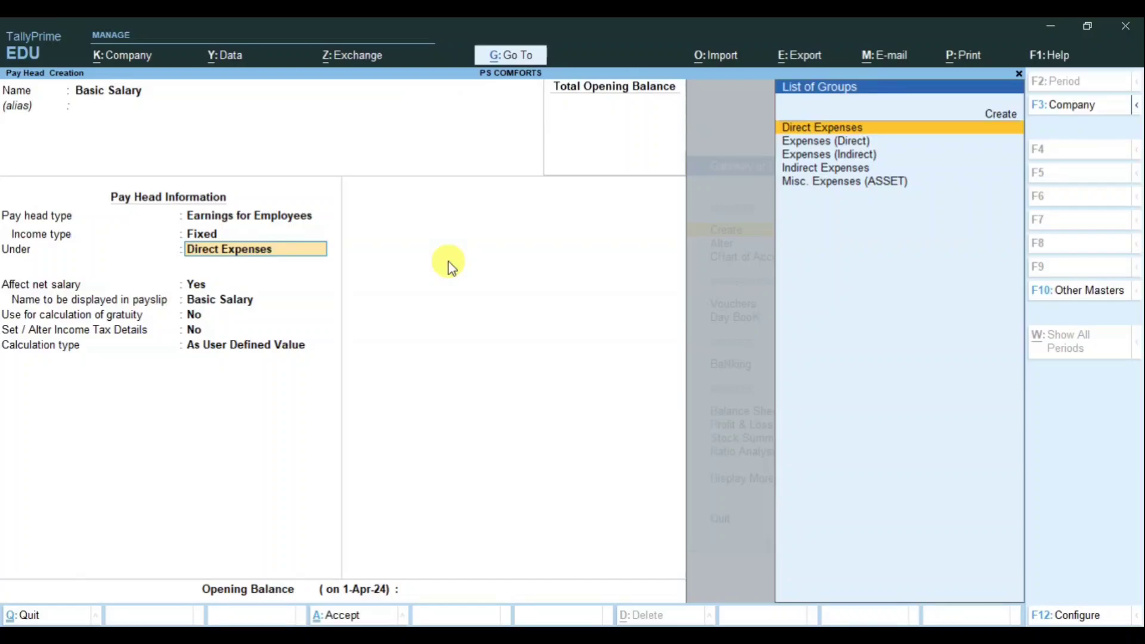
text(Ind)
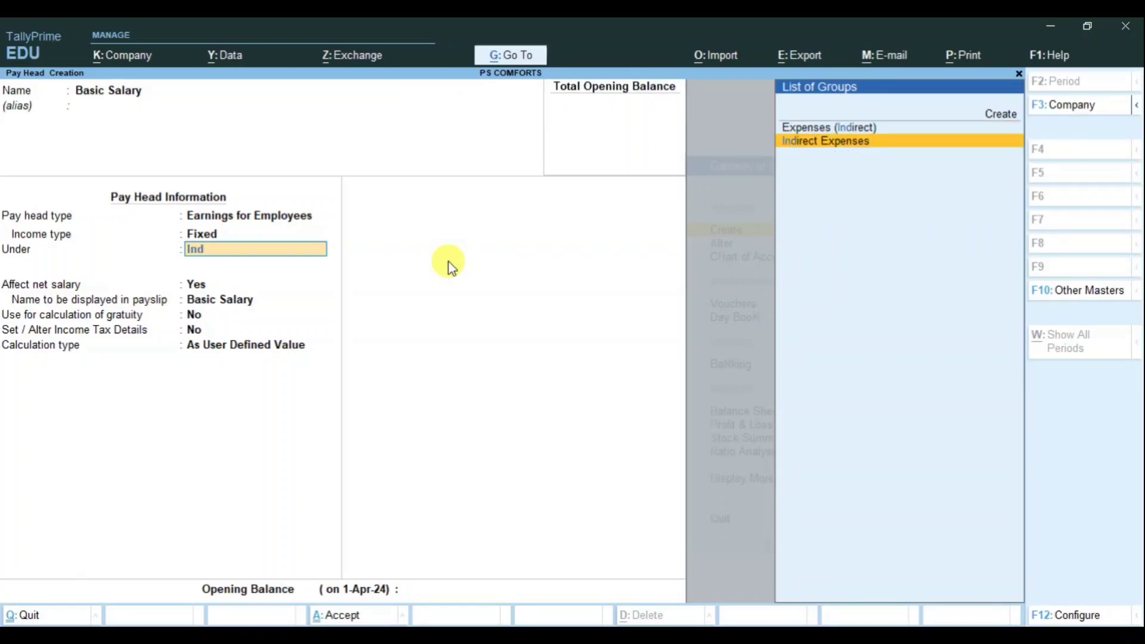
text(i)
key(Return)
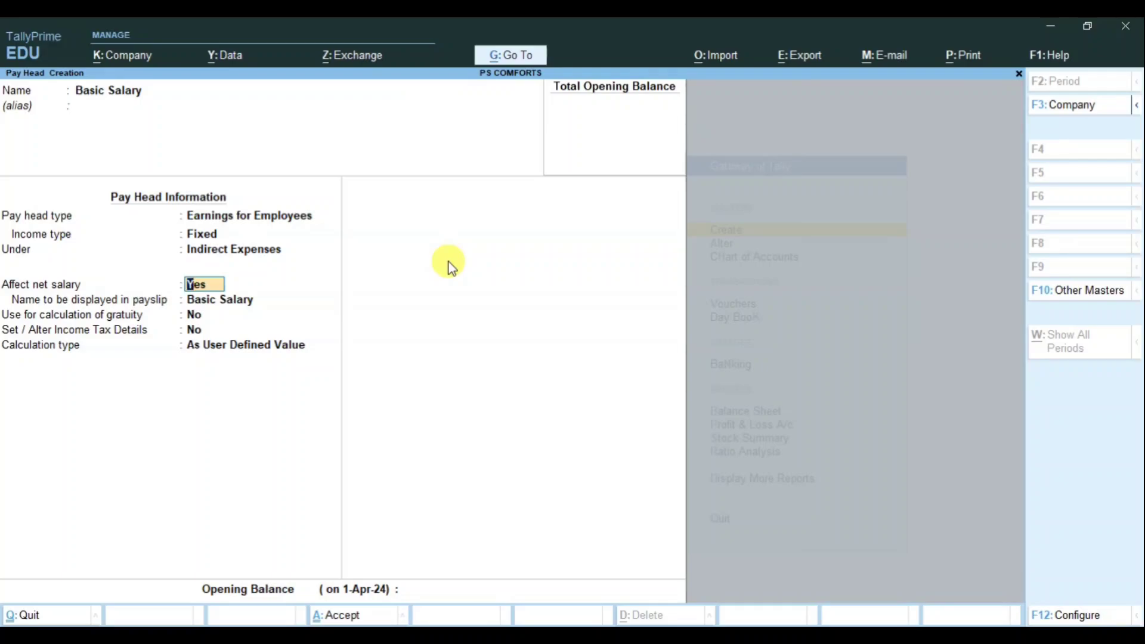
key(Return)
key(Return)
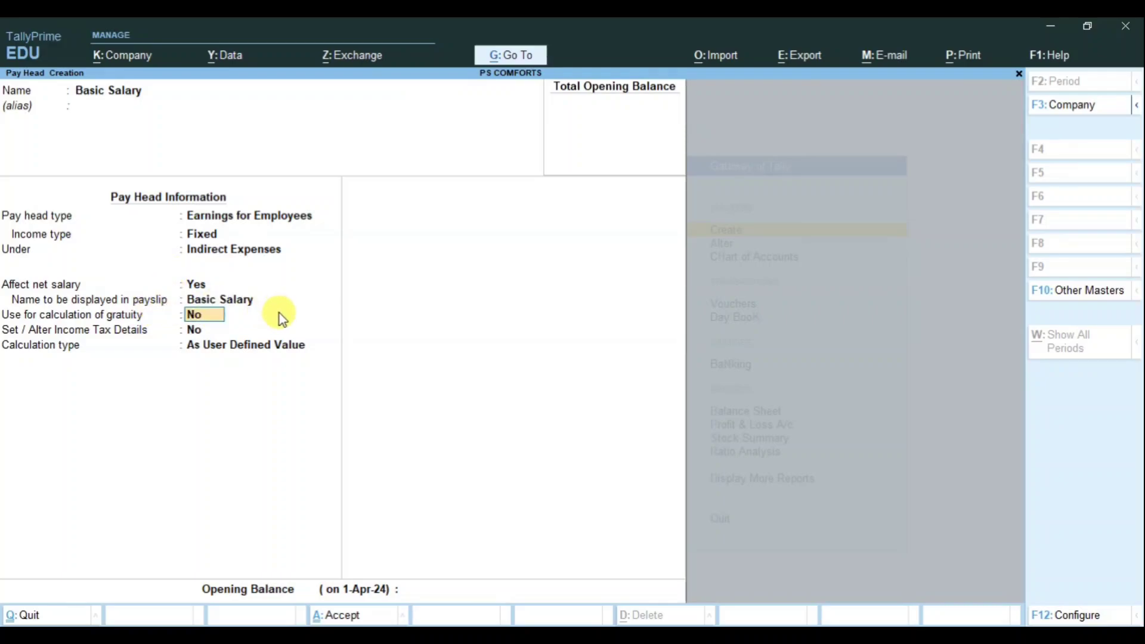
Step: Give Basic Salary Flat Rate calculation per Months, rounding Not Applicable, and accept it
key(Return)
key(Return)
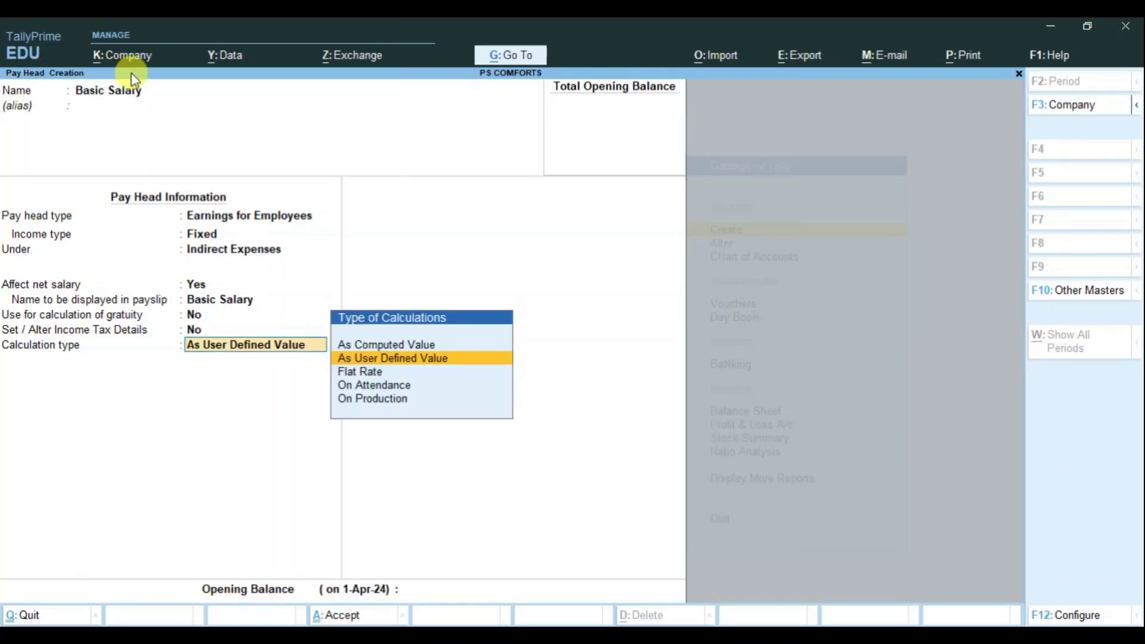
key(Down)
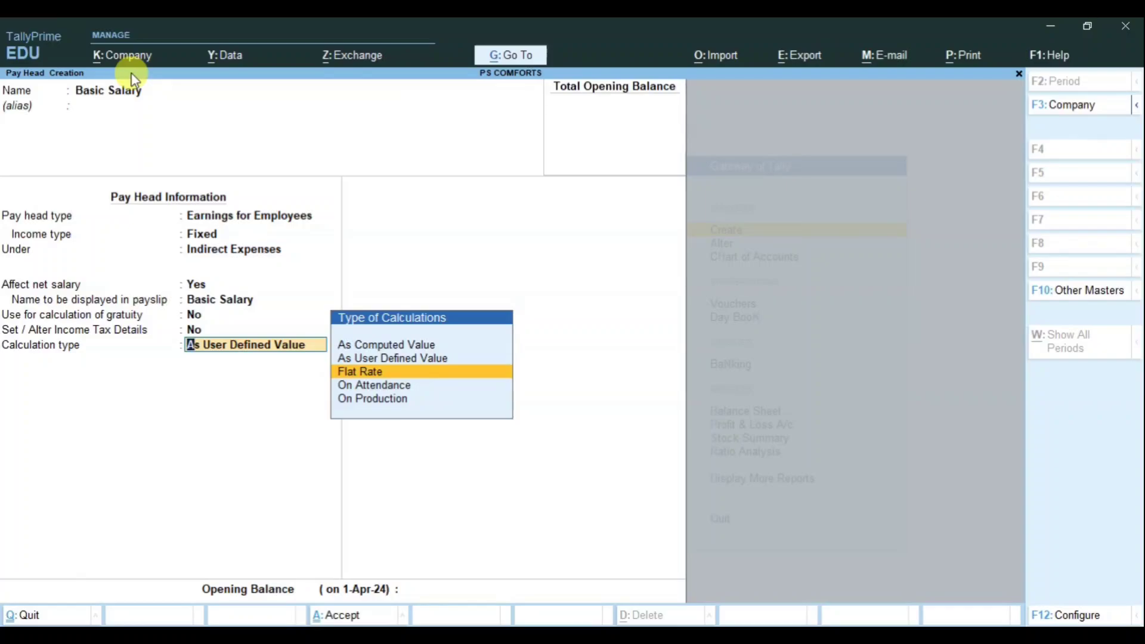
key(Return)
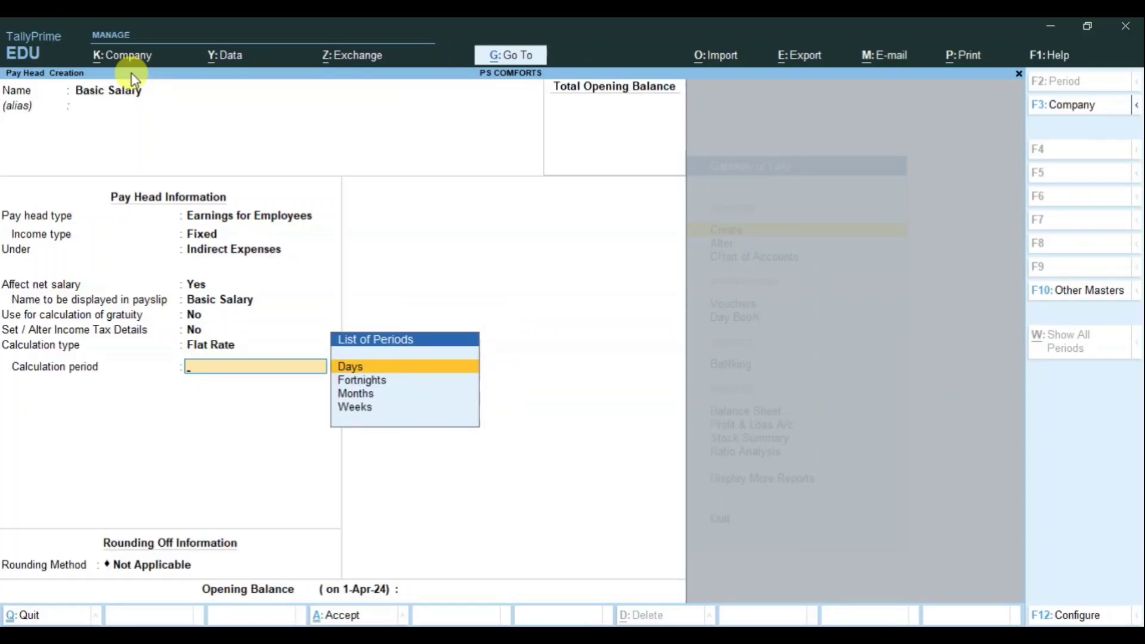
key(Down)
key(Down)
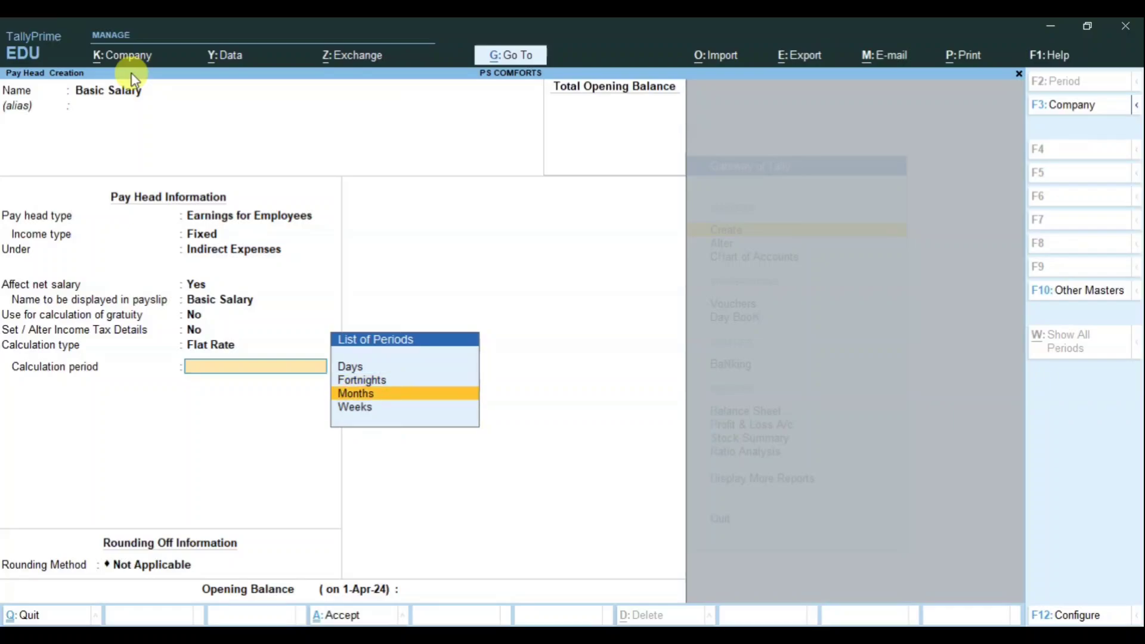
key(Return)
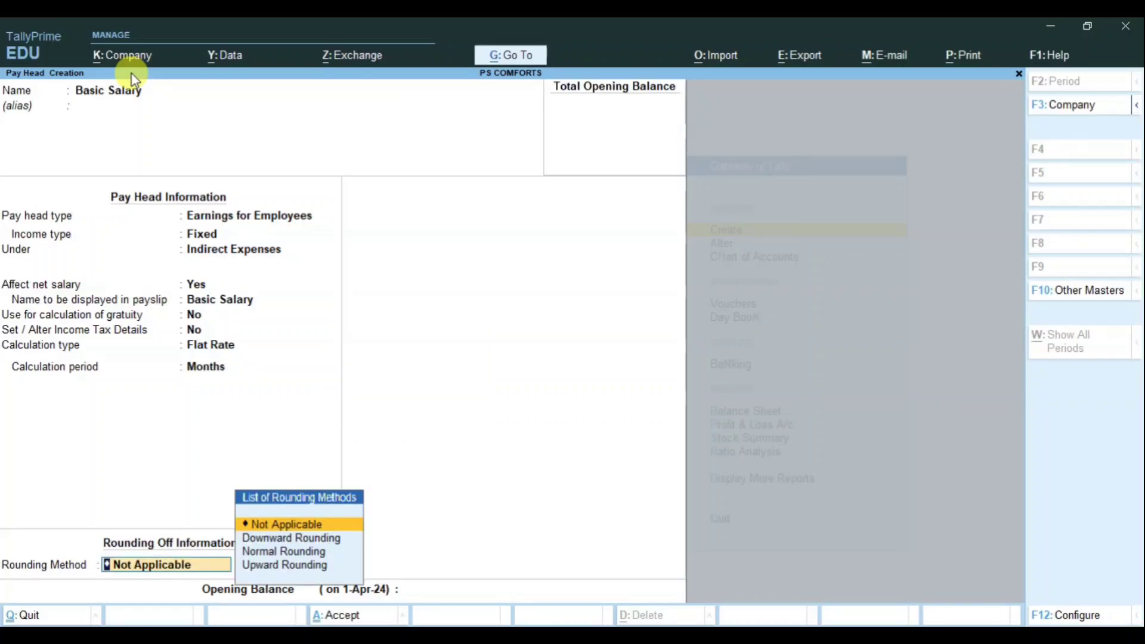
key(Return)
key(Return)
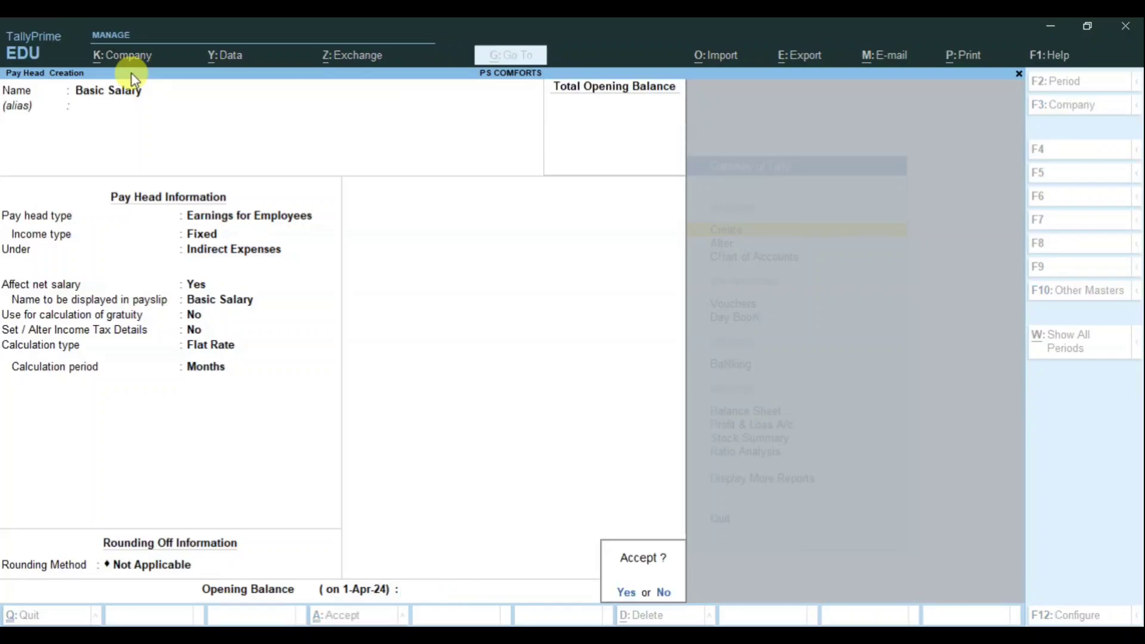
key(Return)
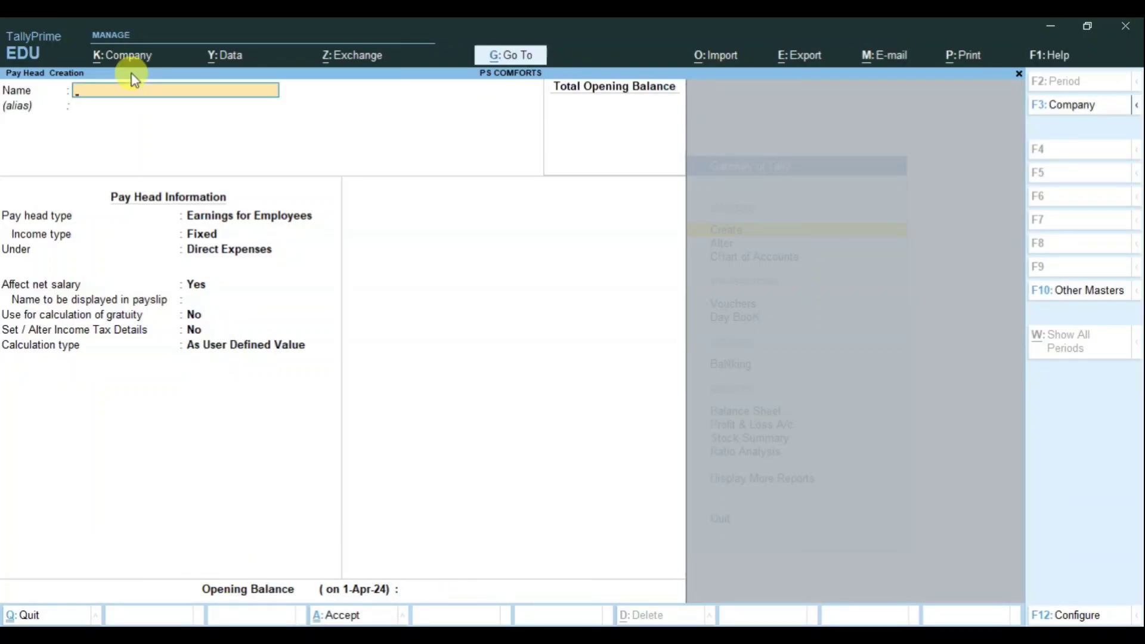
Step: Name the pay head Dearness Allowances, a Fixed employee earning under Indirect Expenses, heading toward As Computed Value
text(Dearness Allowances)
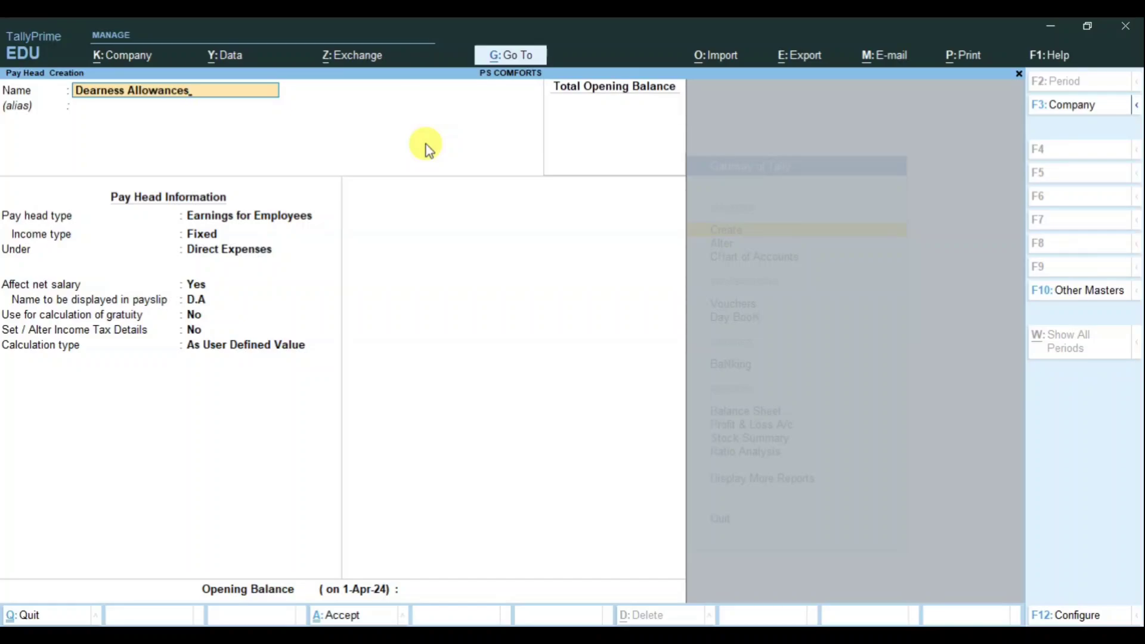
key(Return)
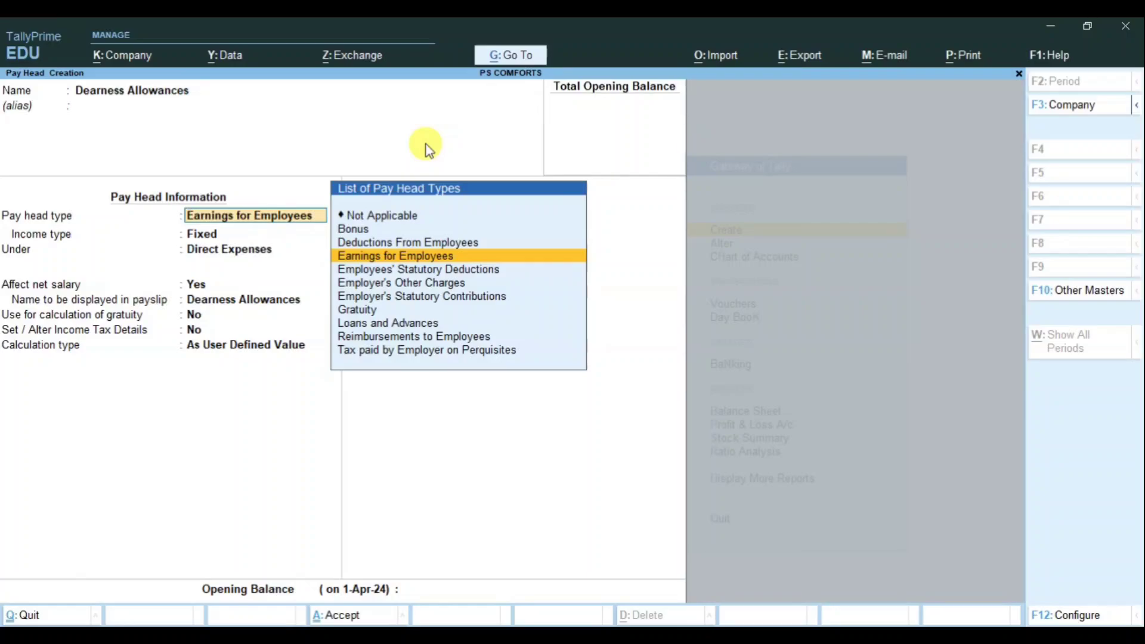
click(488, 259)
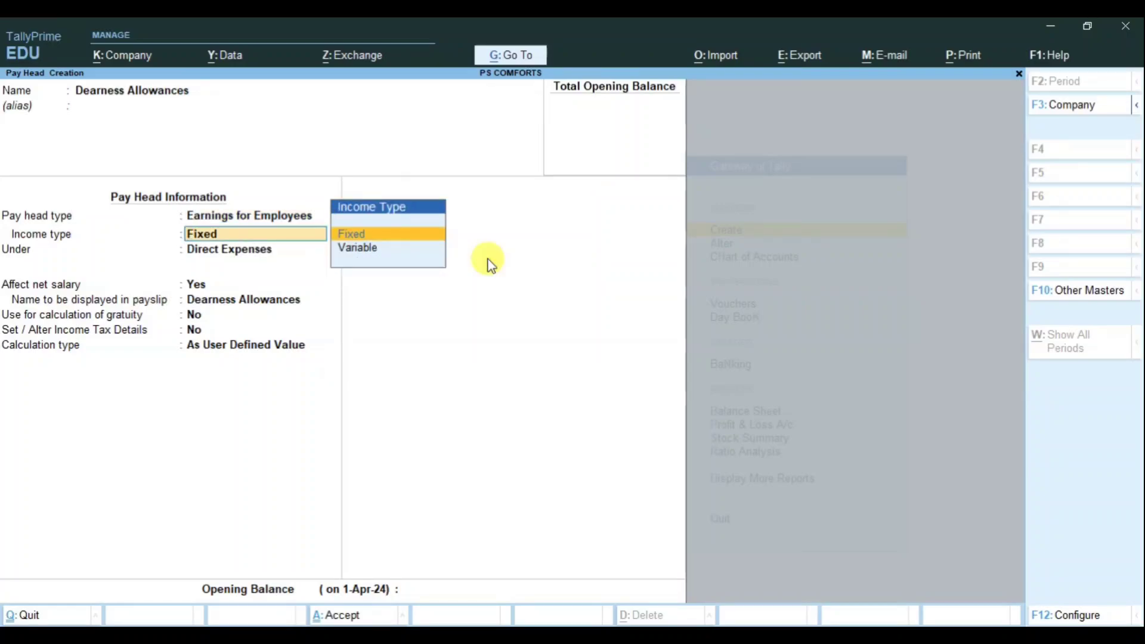
key(Return)
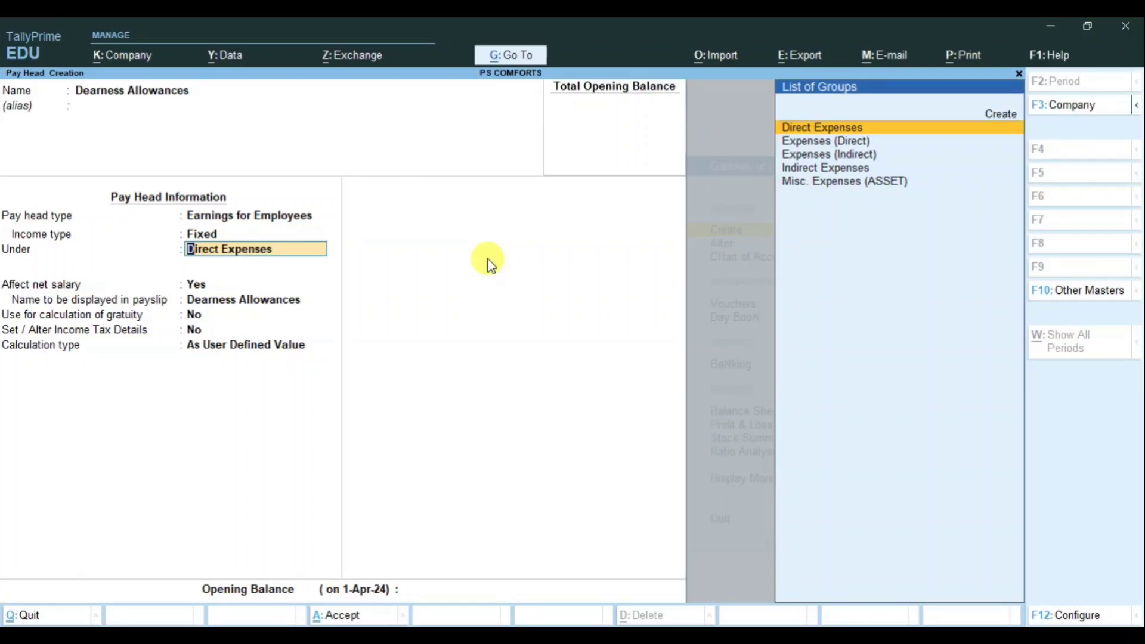
text(Ind)
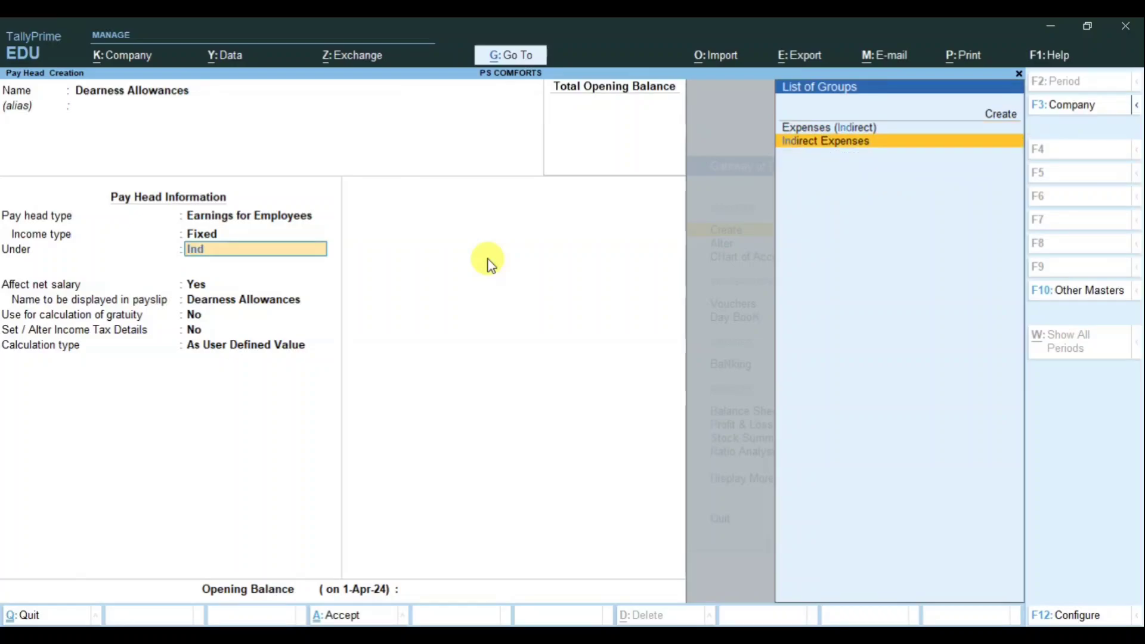
key(Return)
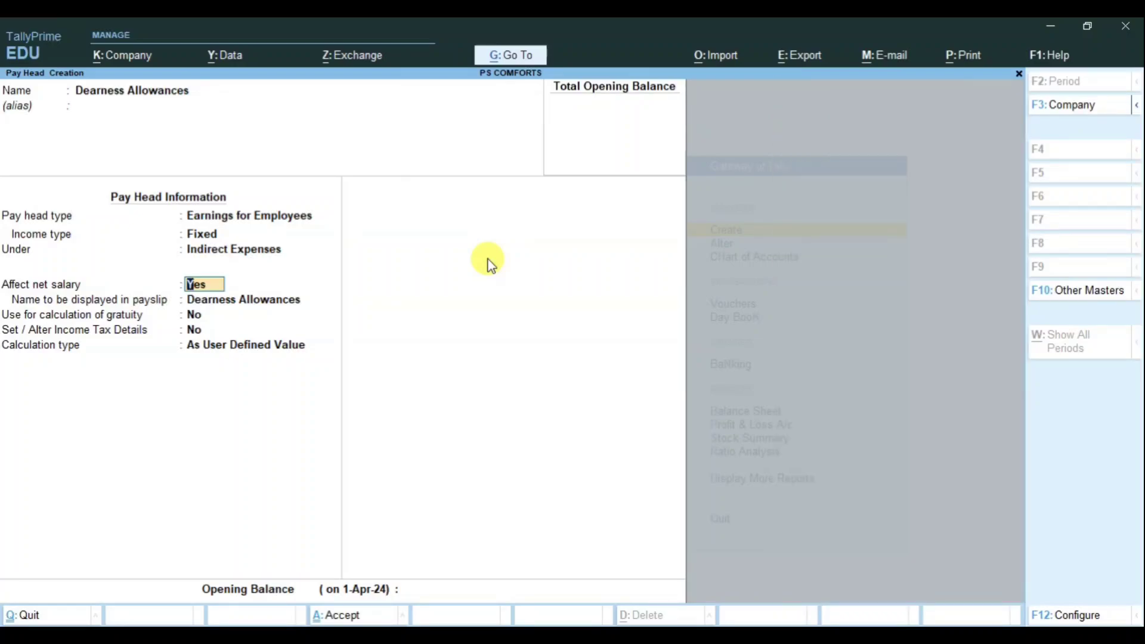
key(Return)
key(Return)
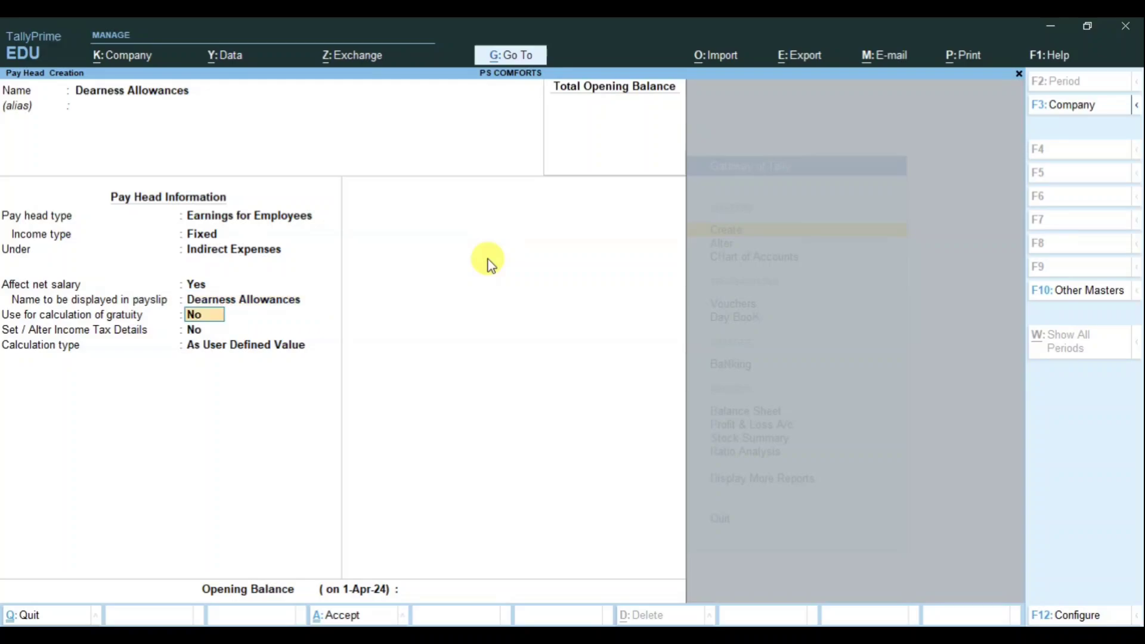
key(Return)
key(Return)
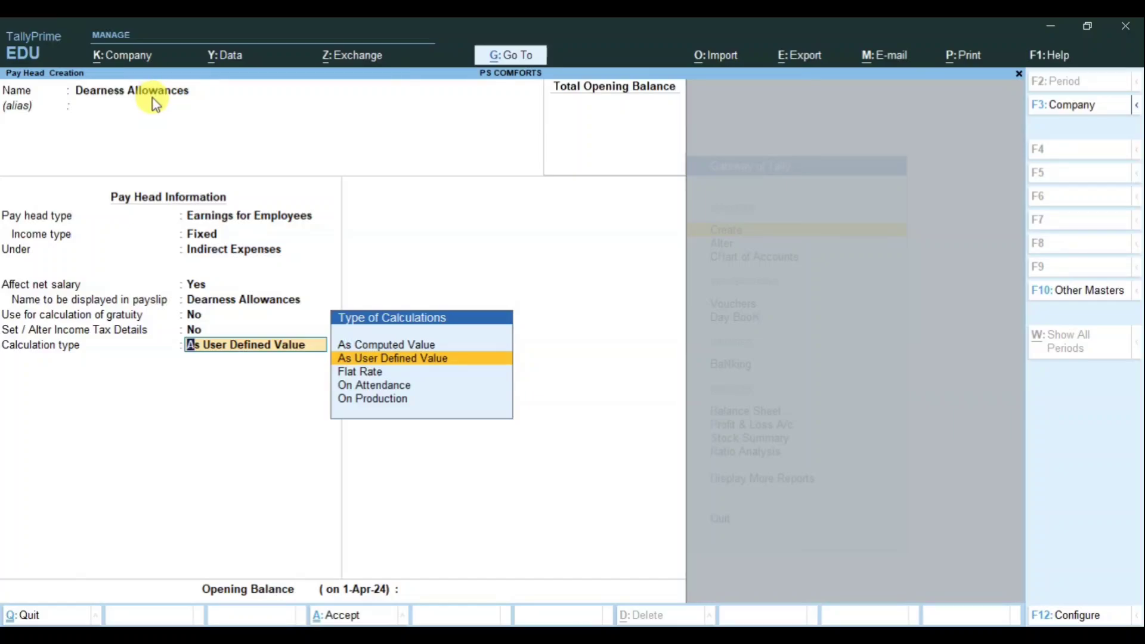
key(Up)
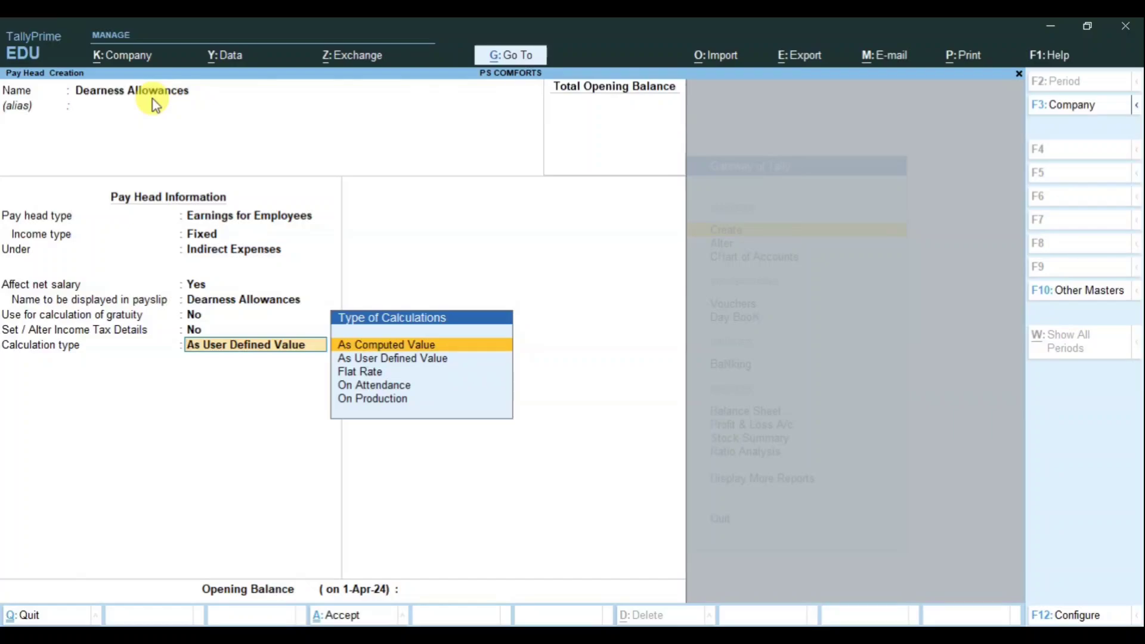
Step: Compute Dearness Allowances on a Basic Salary formula, with the first slab up to 15,000.00
key(Return)
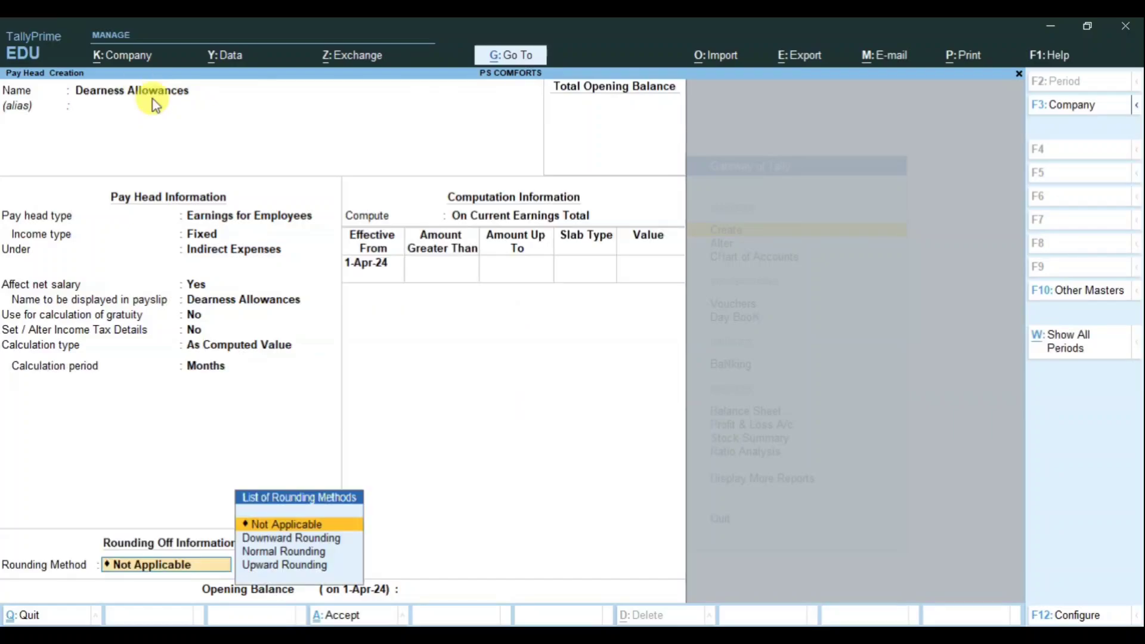
key(Return)
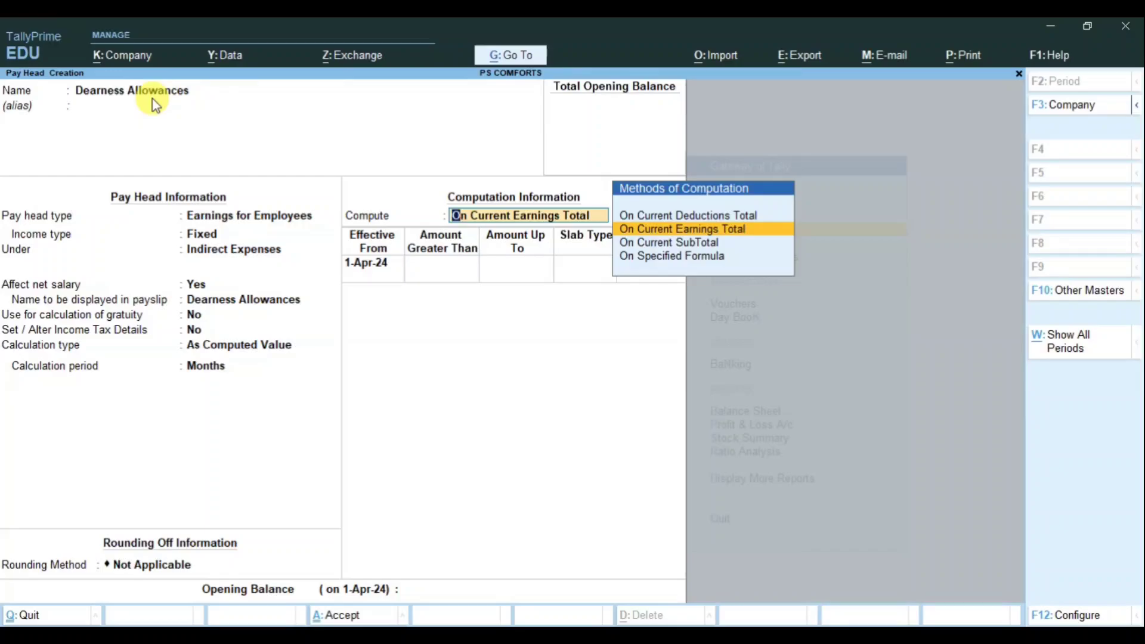
key(Down)
key(Down)
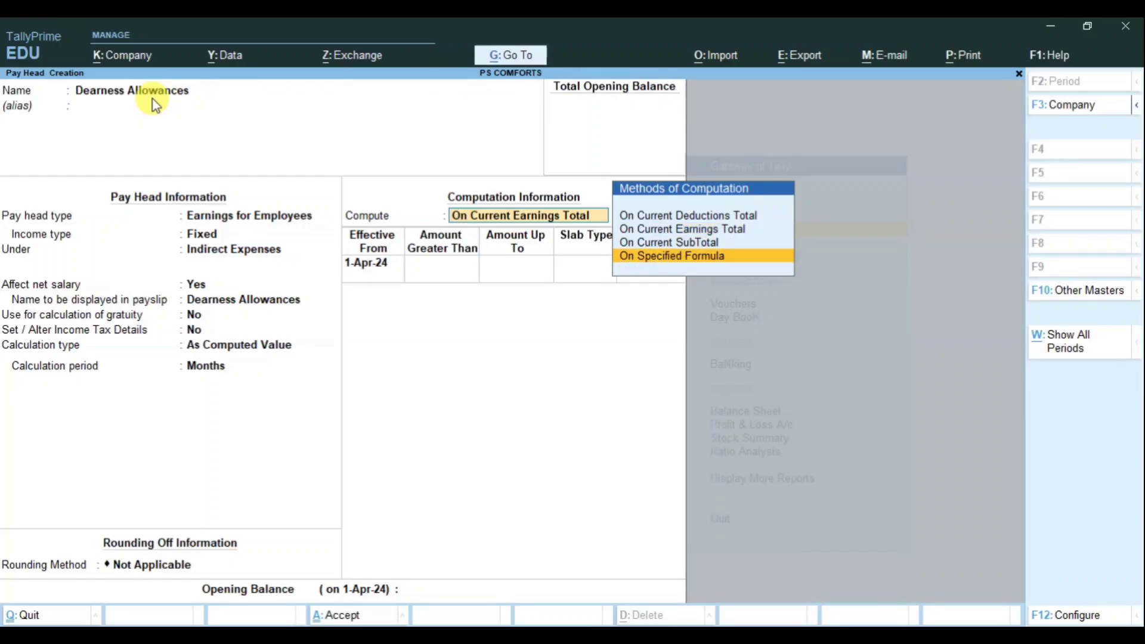
key(Return)
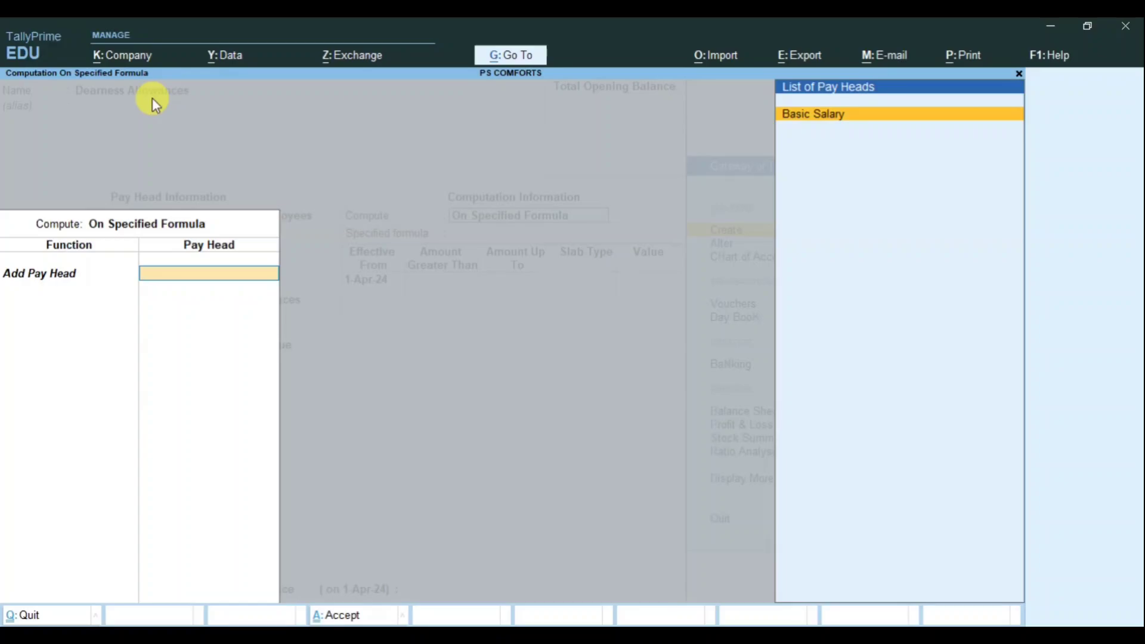
key(Return)
key(Return)
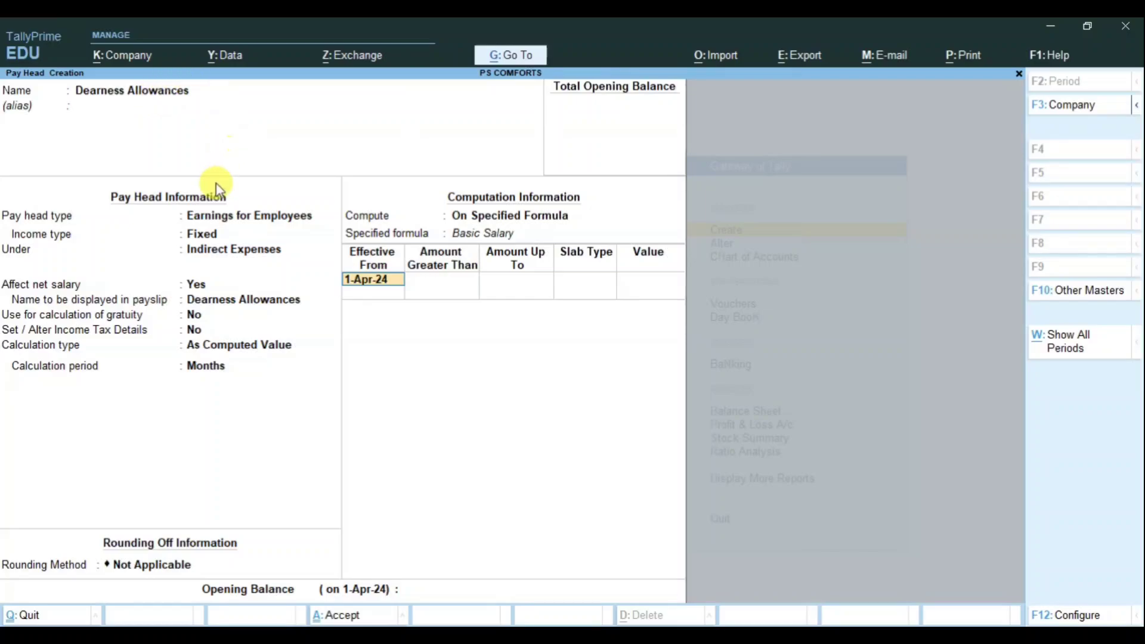
key(Return)
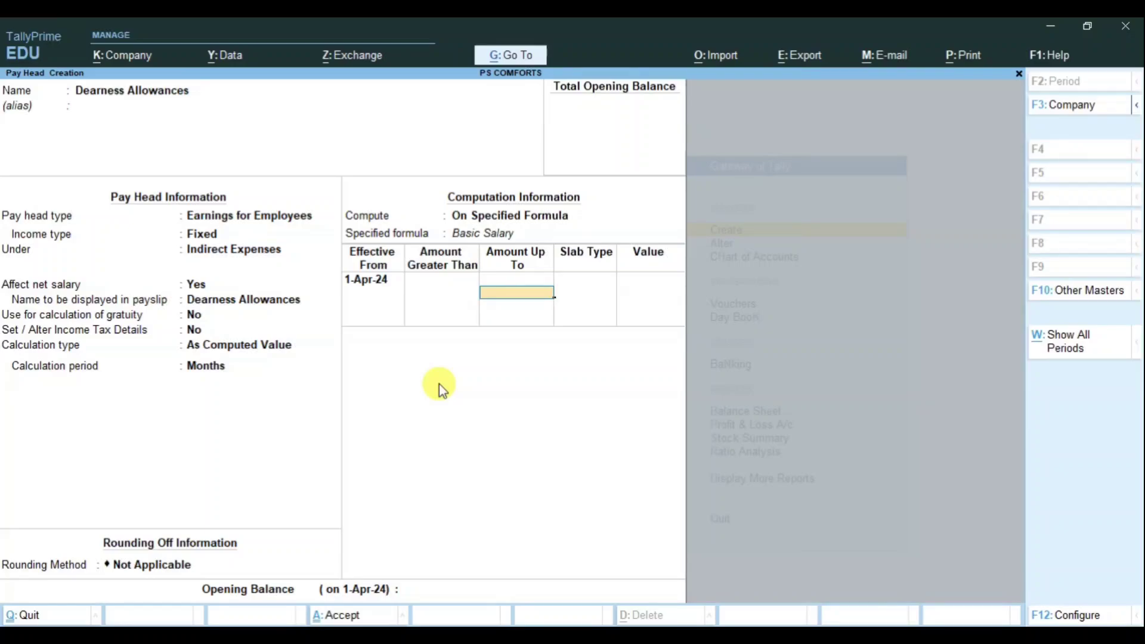
text(15000)
key(Return)
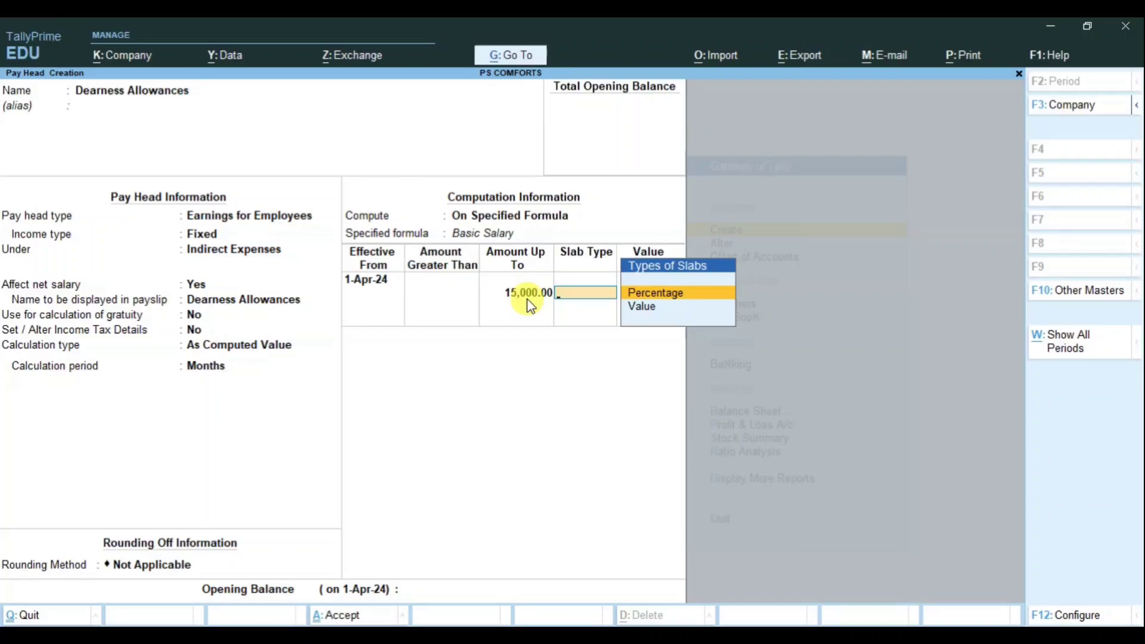
Step: Make both Dearness Allowances slabs Percentage type, 5 up to 15,000 and 7 above, and save
key(Down)
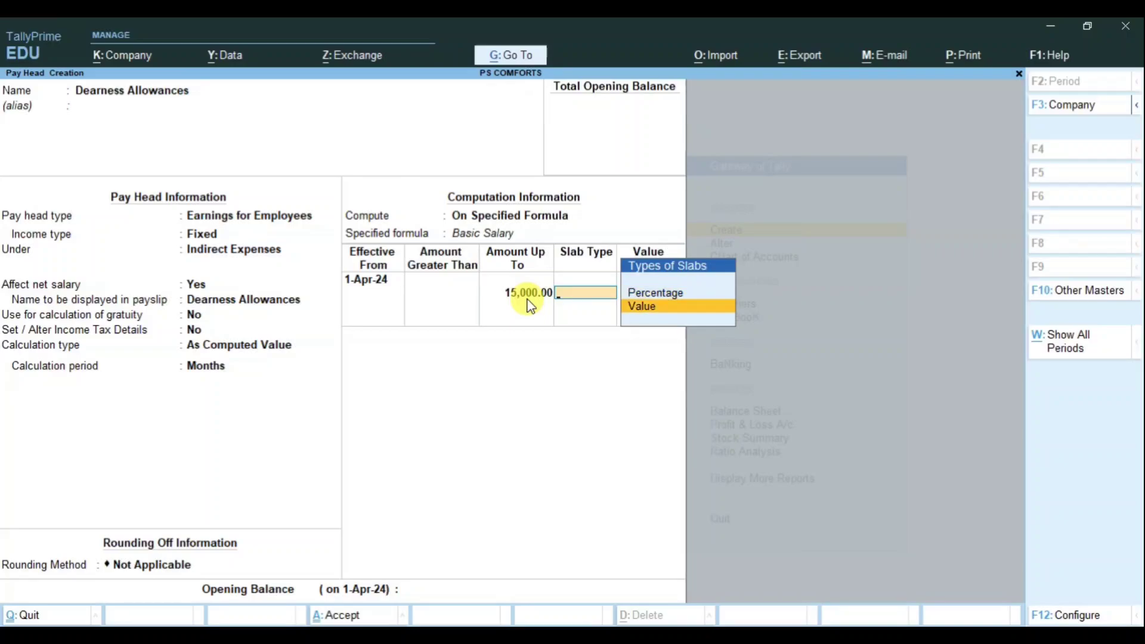
key(Up)
key(Return)
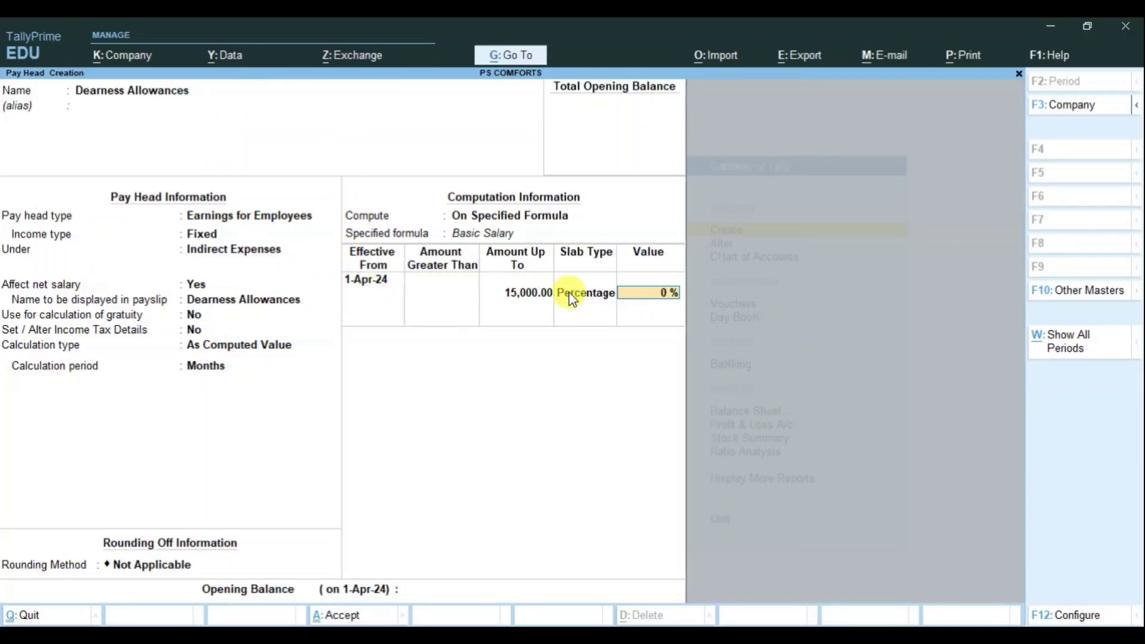
text(5)
key(Return)
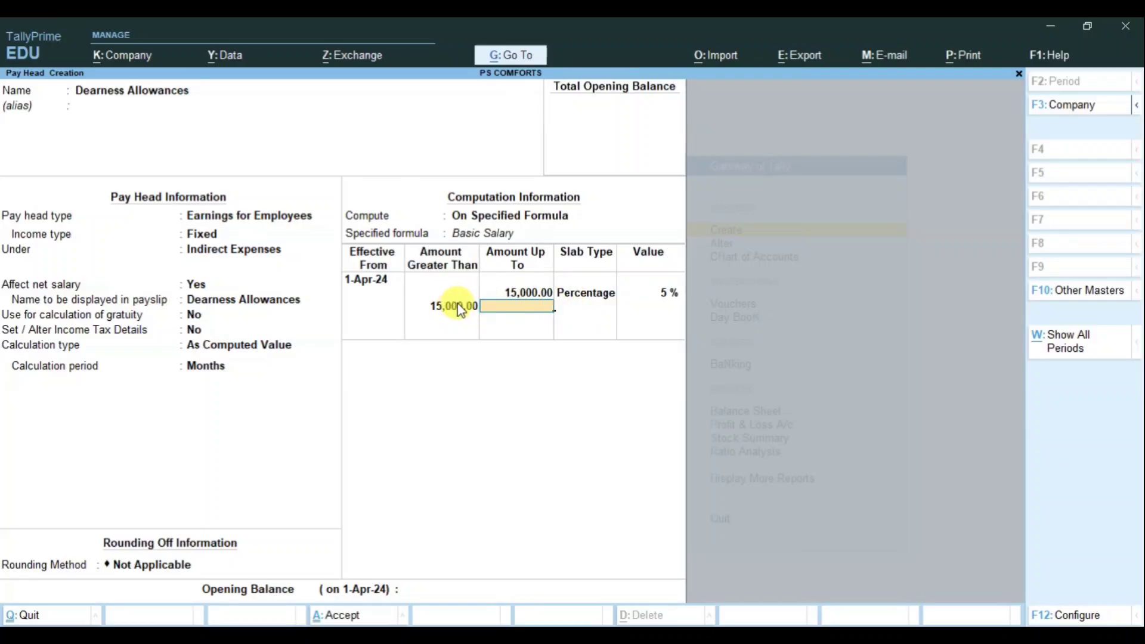
key(Return)
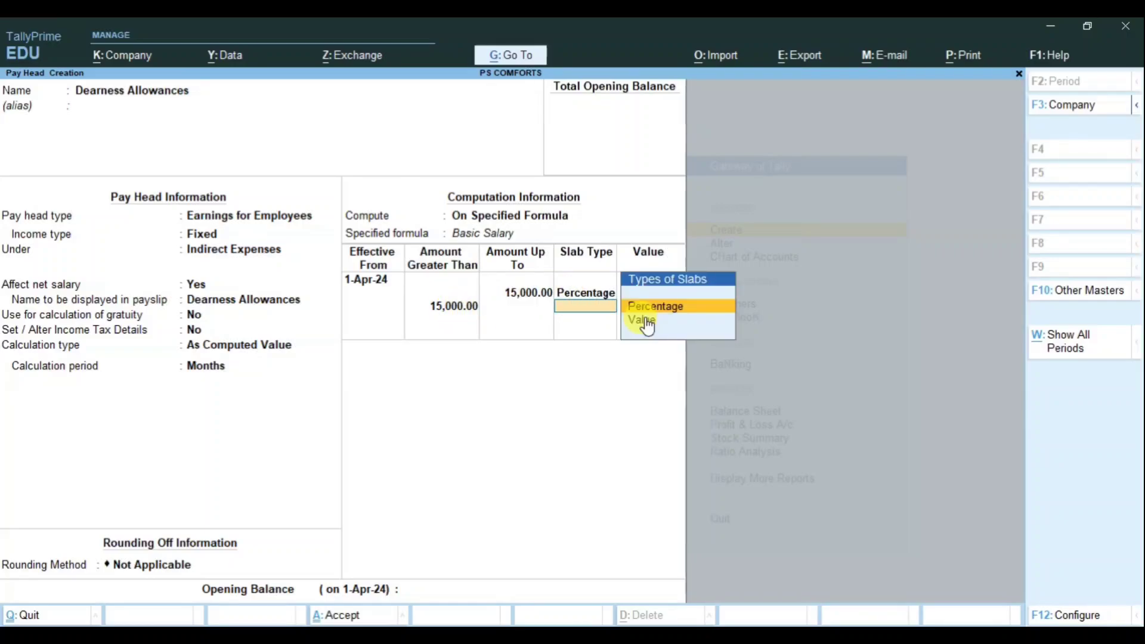
key(Return)
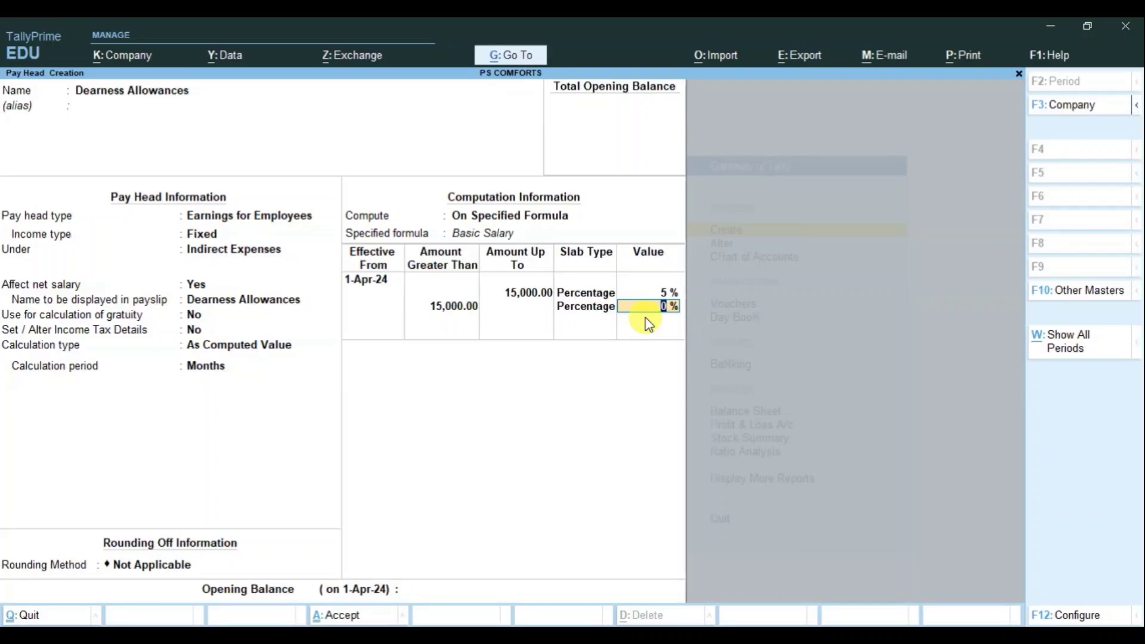
text(7)
key(Return)
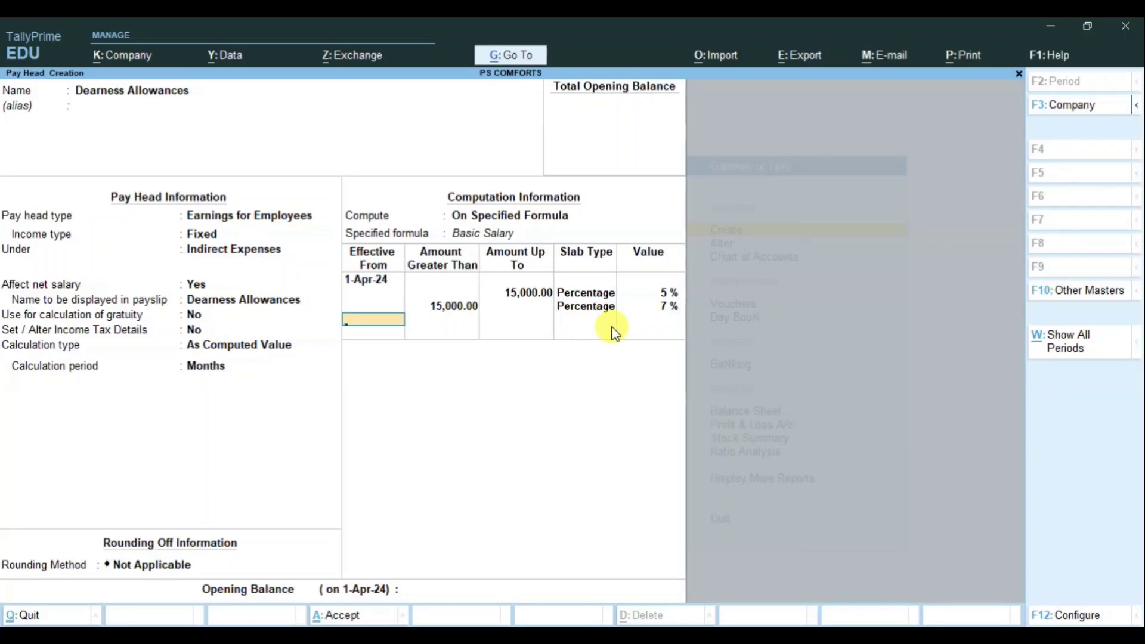
key(Return)
key(Return)
key(Return)
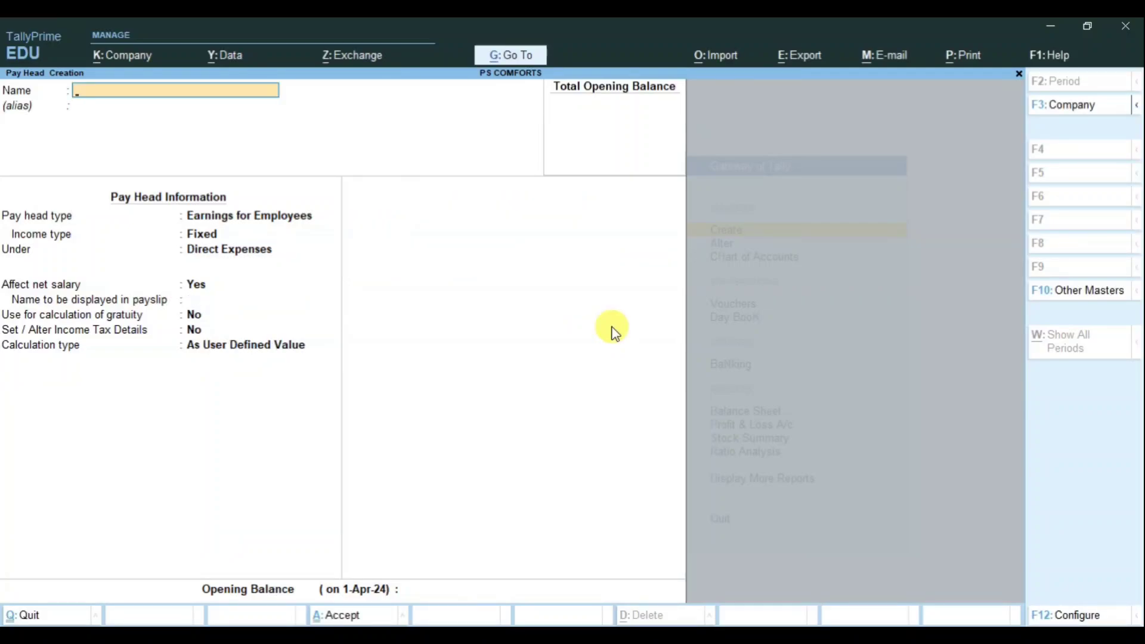
Step: Name the pay head 'Travelling Allowances' as a Fixed employee earning under Indirect Expenses
text(Travelling Allowances)
key(Return)
key(Return)
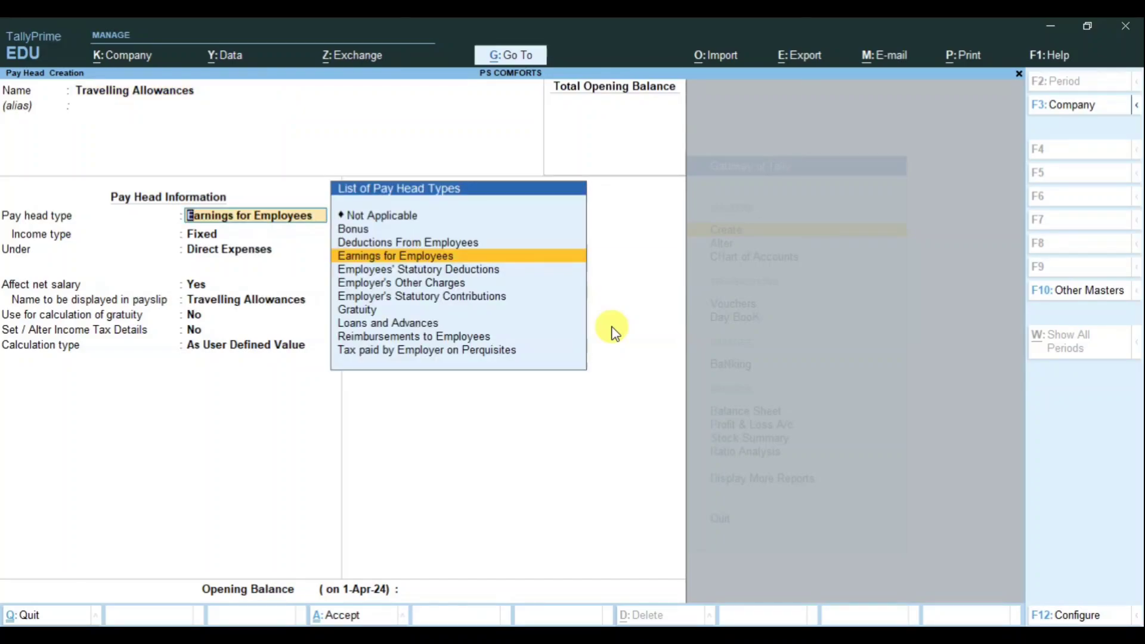
key(Return)
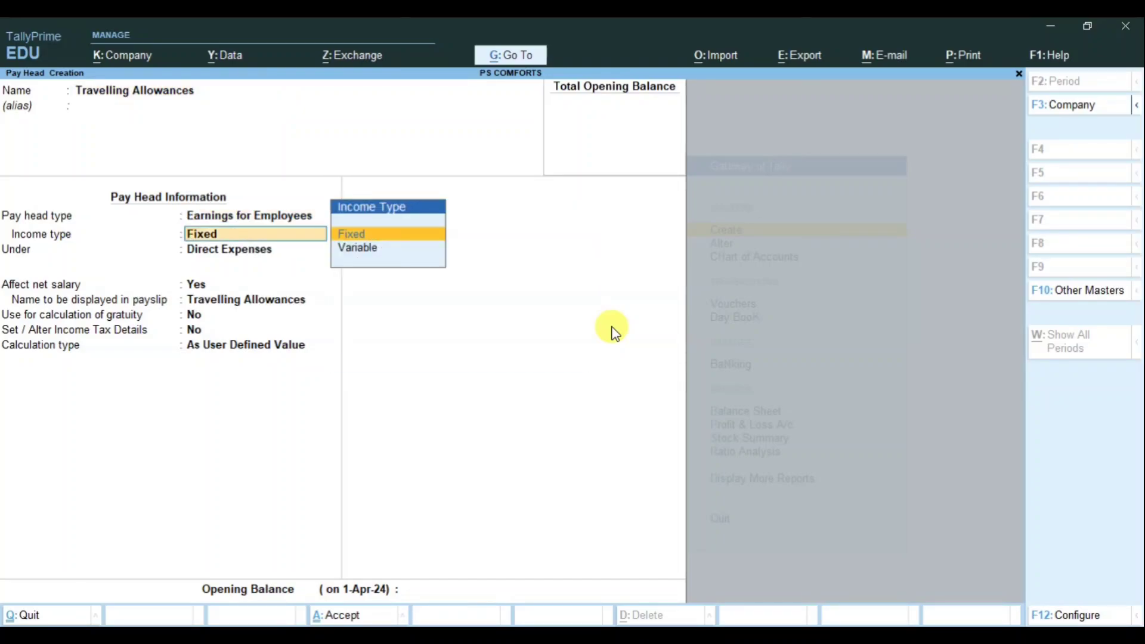
key(Return)
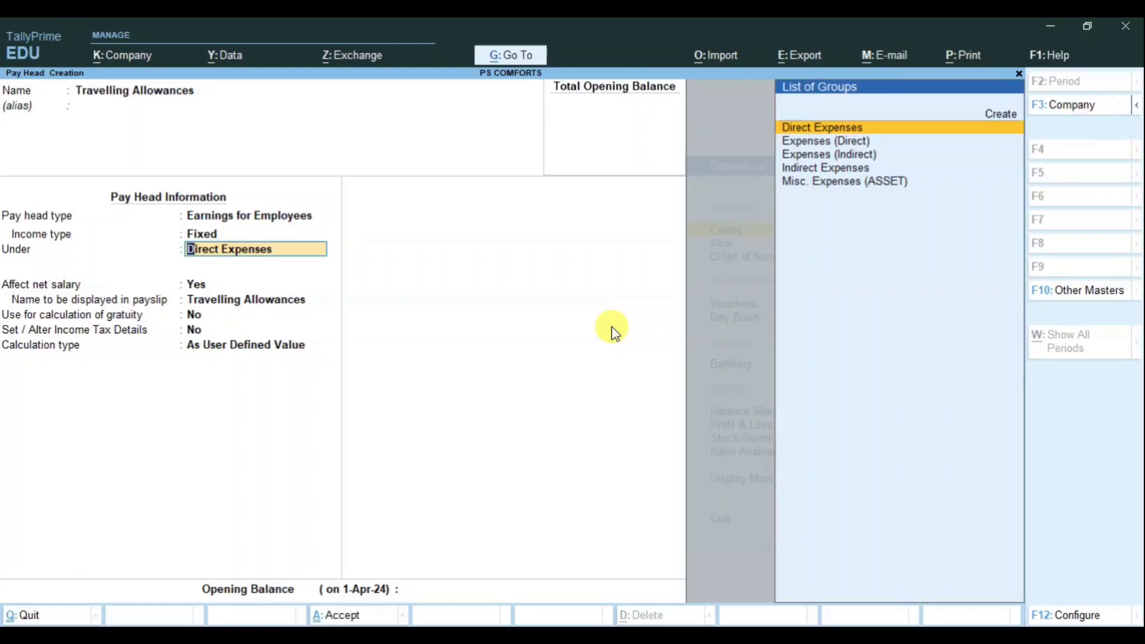
text(Indi)
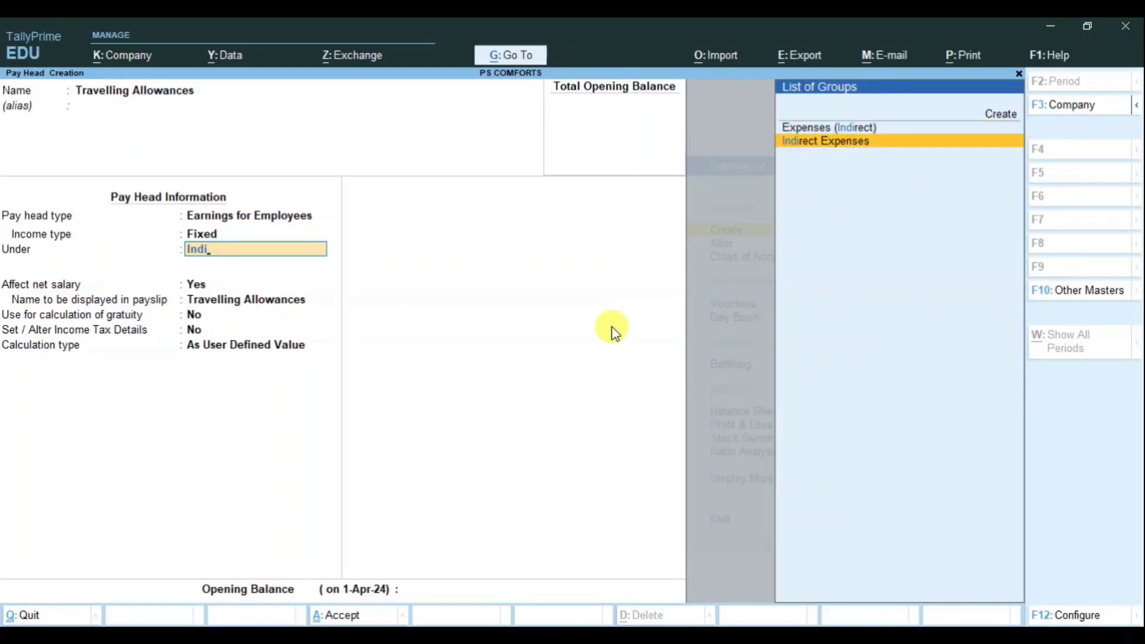
key(Return)
Step: Set the Travelling Allowances calculation type to As Computed Value
key(Return)
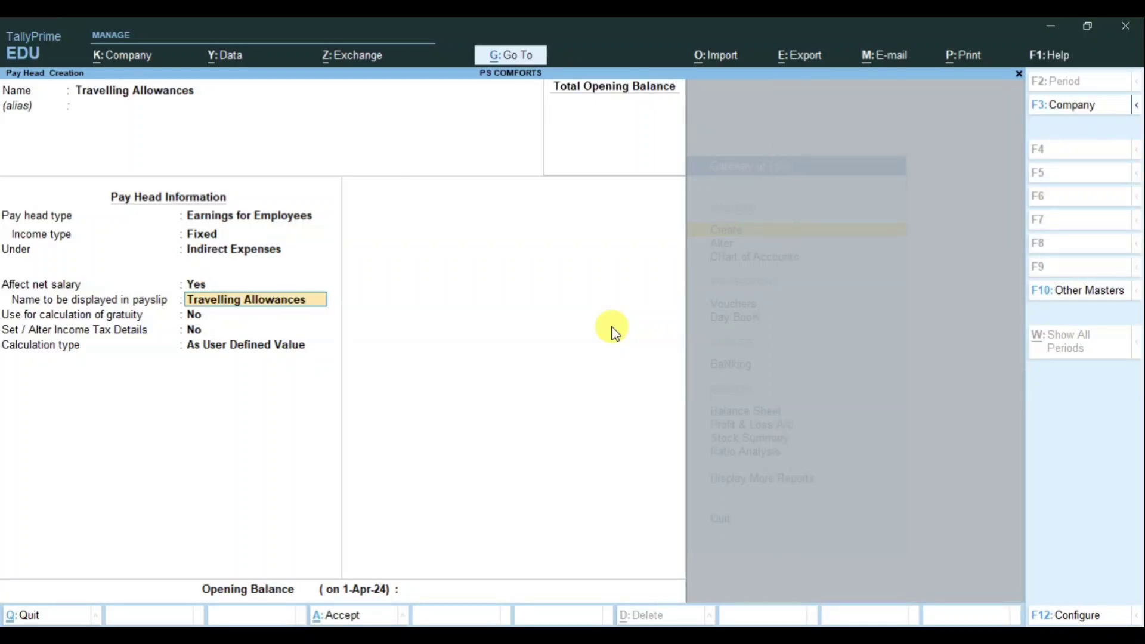
key(Return)
key(Return)
key(Return)
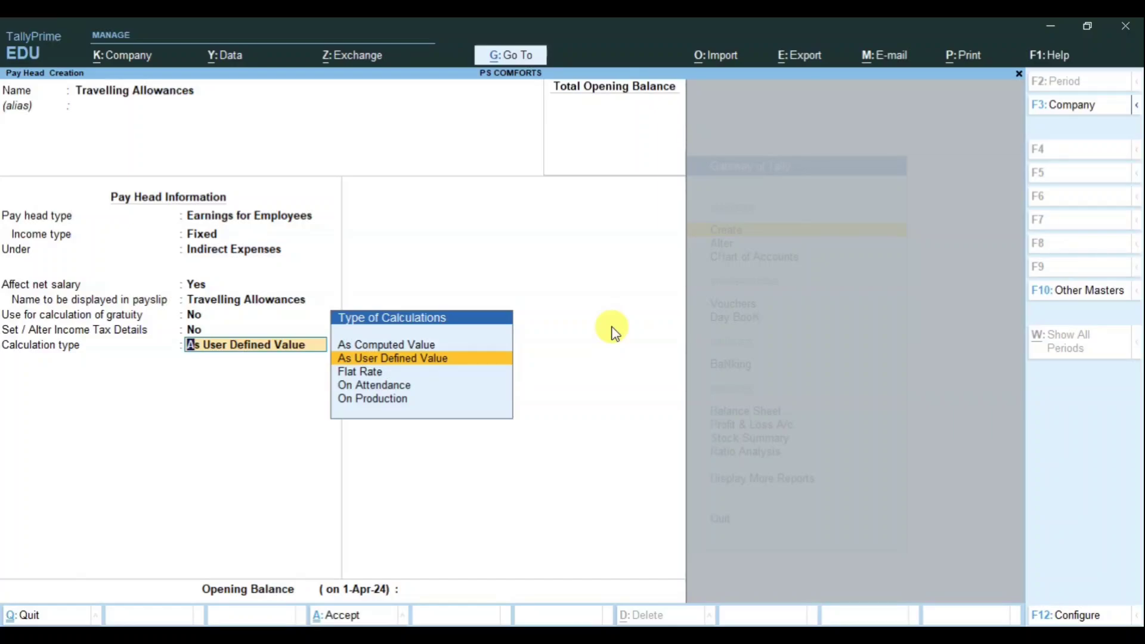
key(Up)
key(Down)
key(Down)
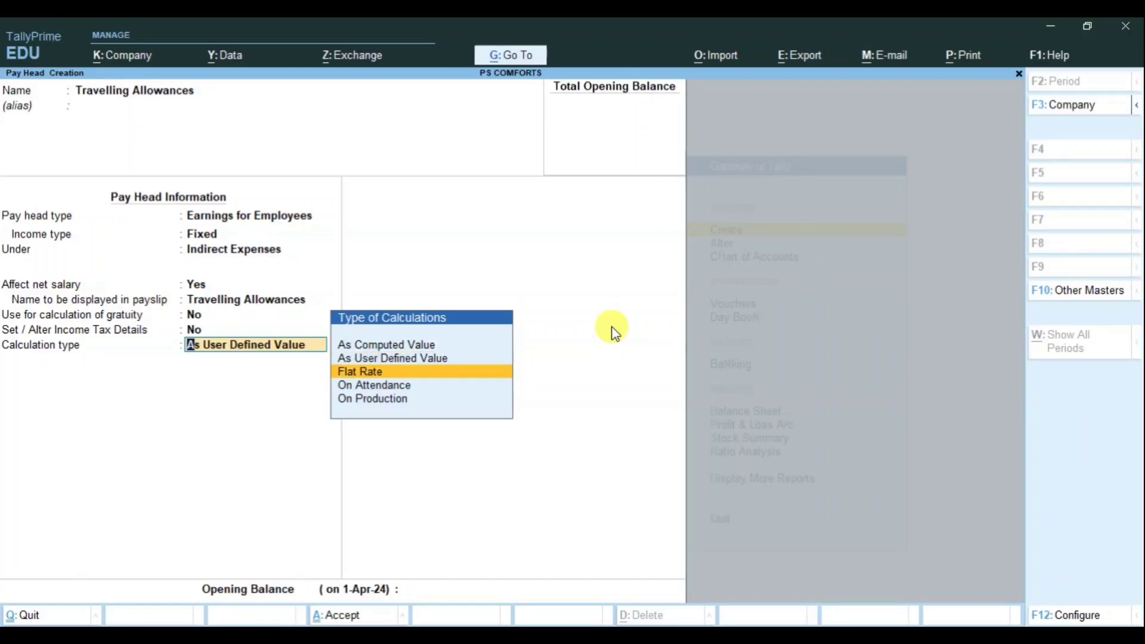
key(Down)
key(Down)
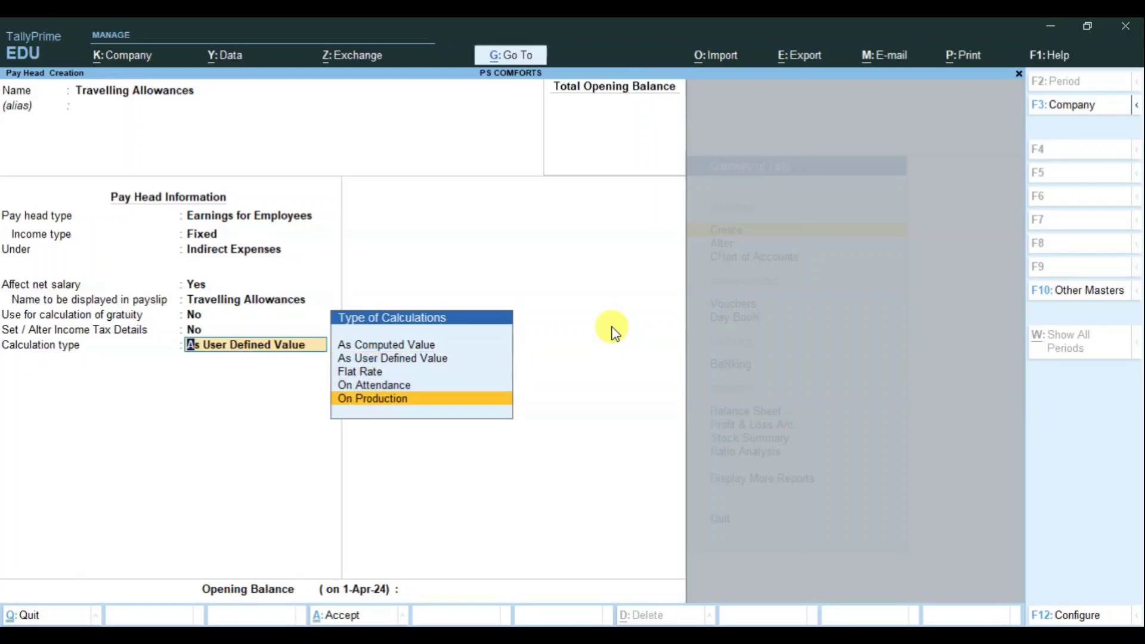
key(Up)
key(Up)
key(Up)
key(Up)
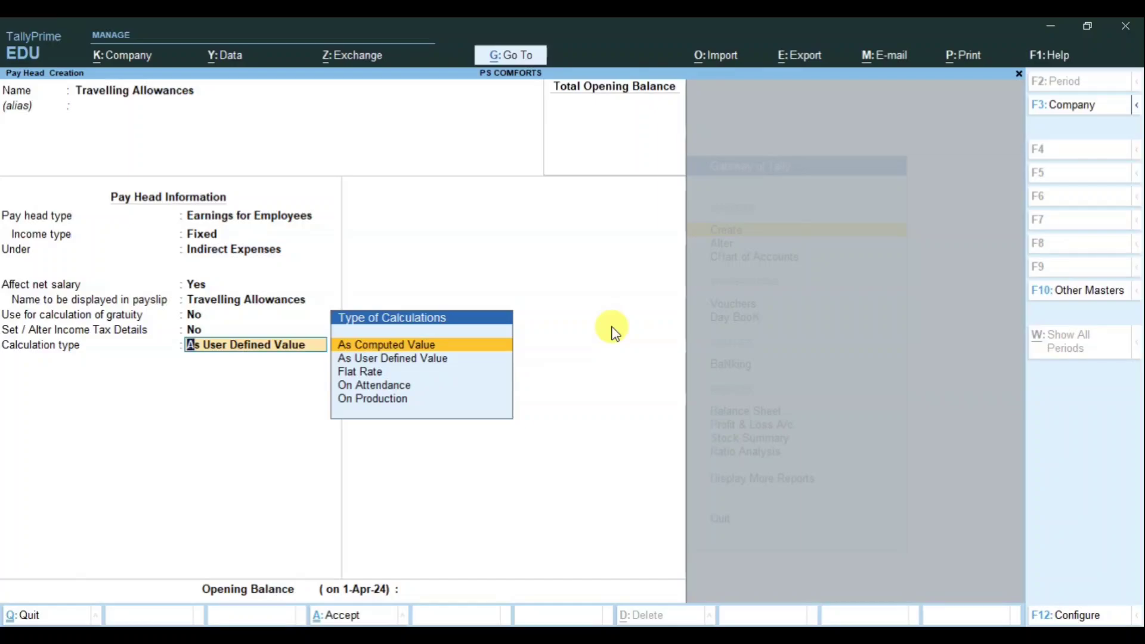
key(Return)
key(Return)
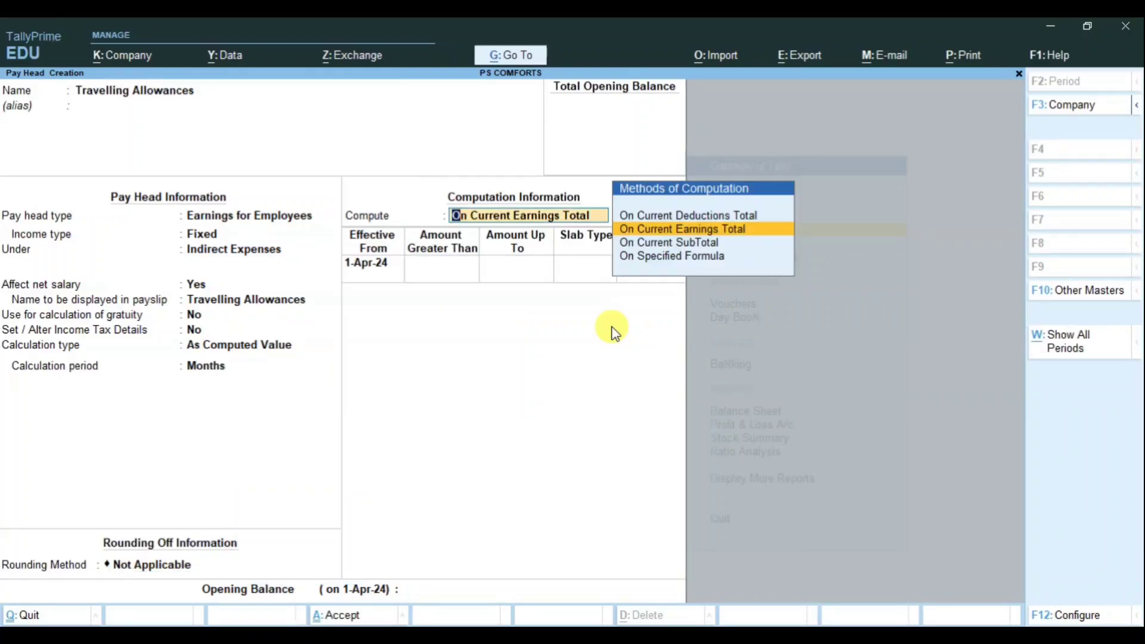
Step: Compute Travelling Allowances On Specified Formula using Basic Salary only
key(Down)
key(Down)
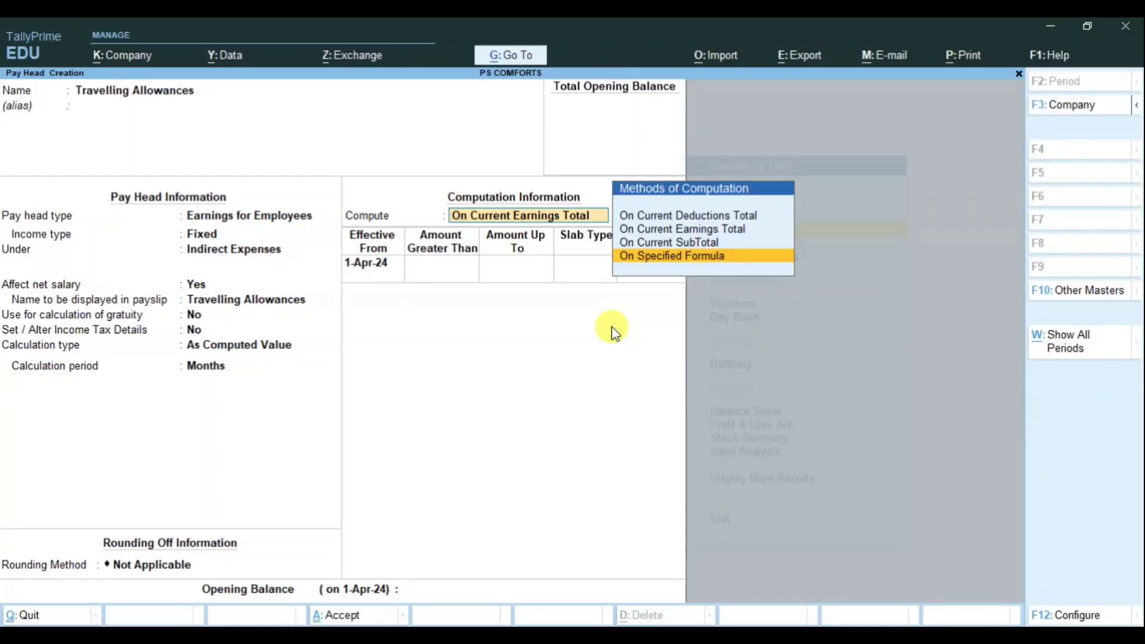
key(Return)
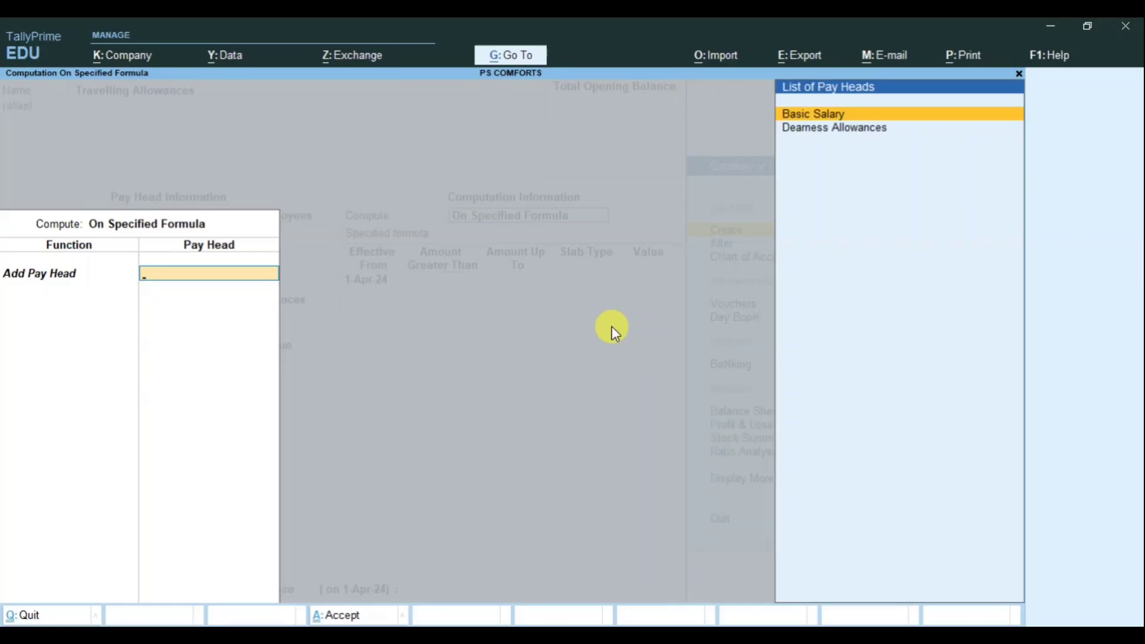
key(Return)
key(Return)
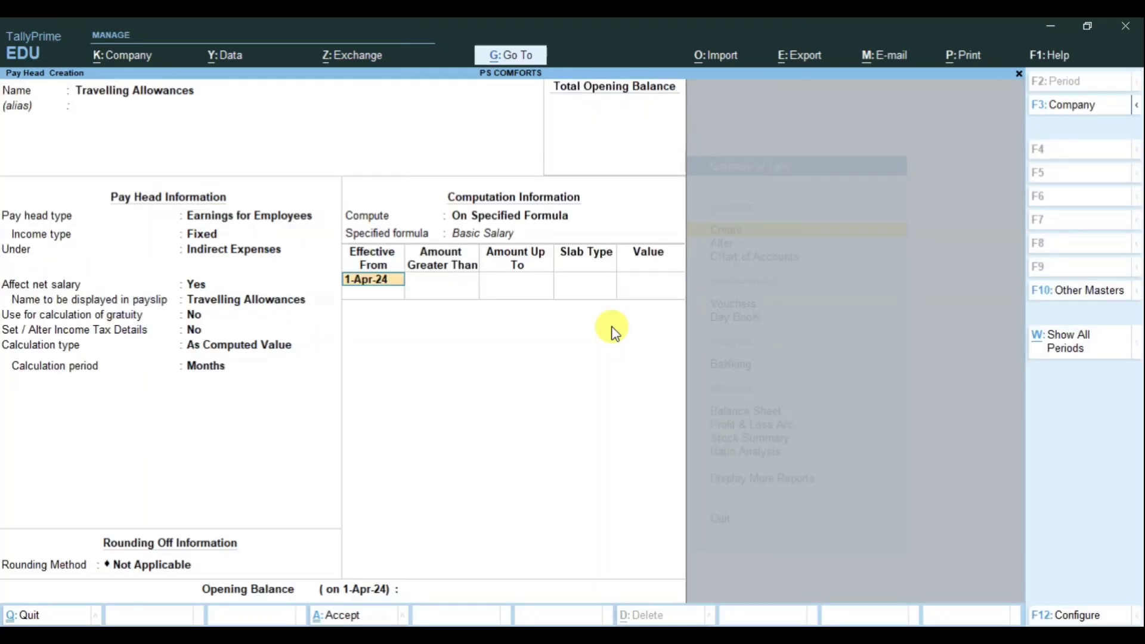
key(Return)
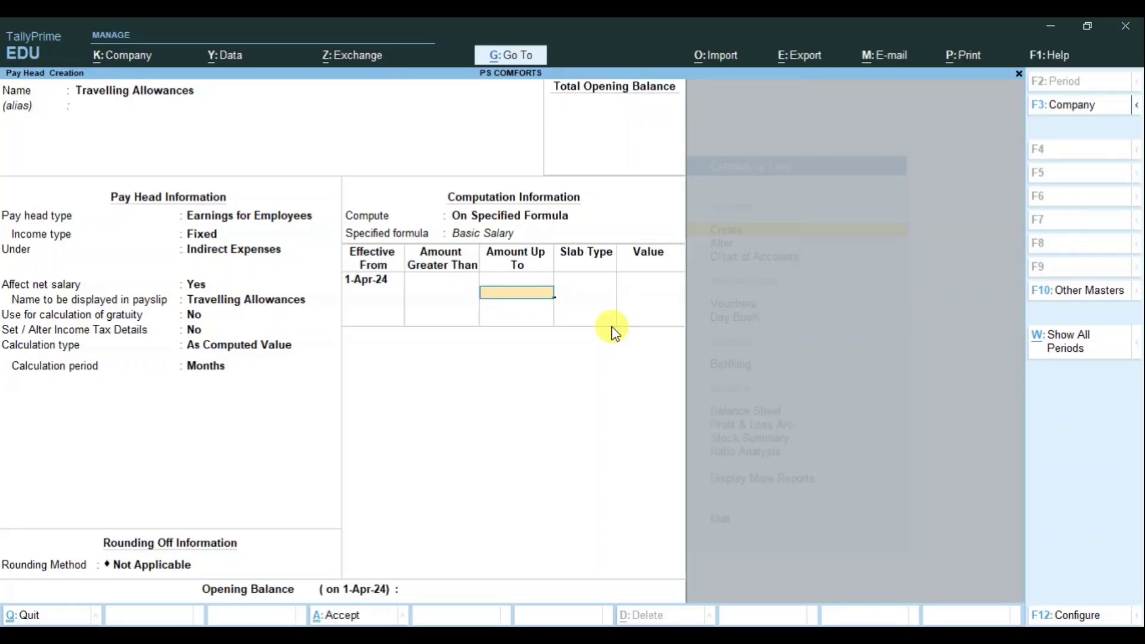
Step: Add Value slabs of 1,000 up to 15,000 and 1,500 above, then save the pay head
text(15000)
key(Return)
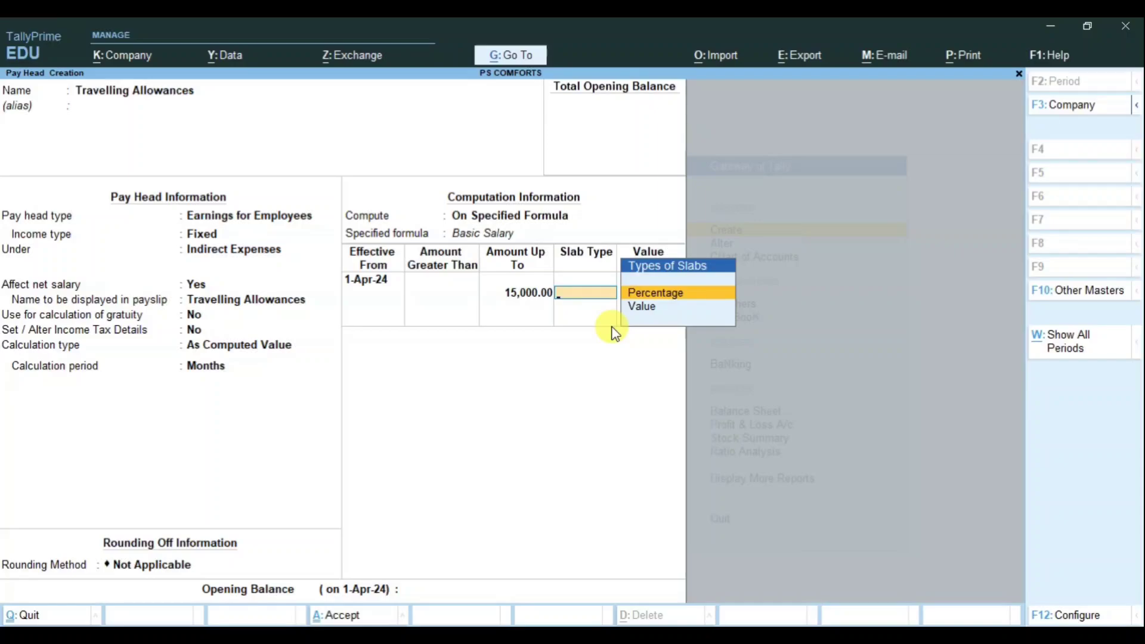
key(Down)
key(Return)
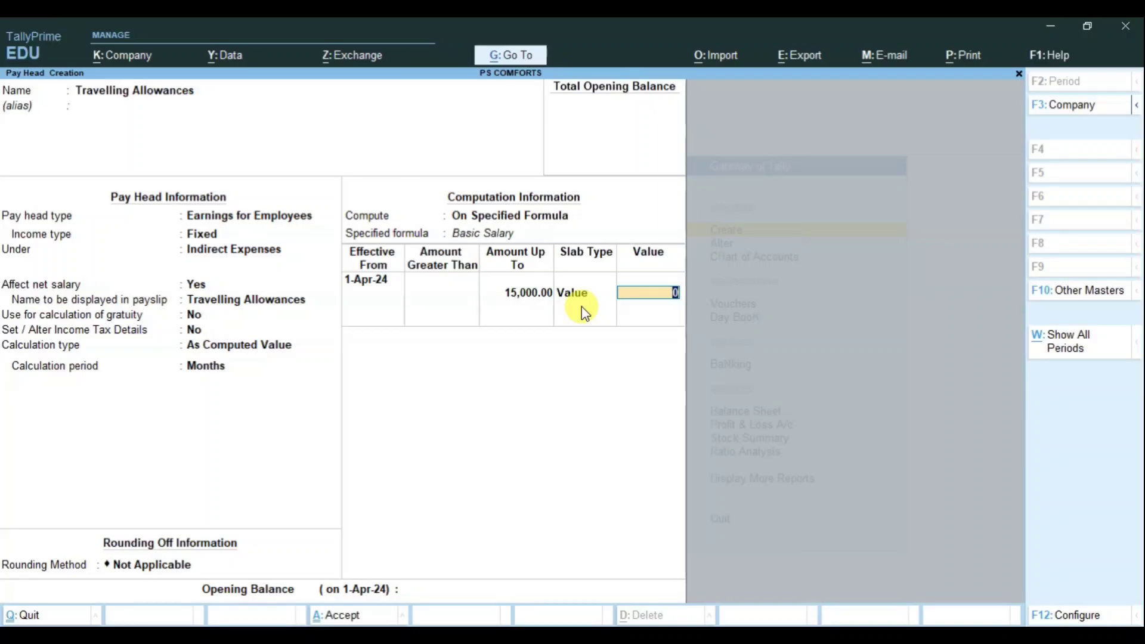
text(1000)
key(Return)
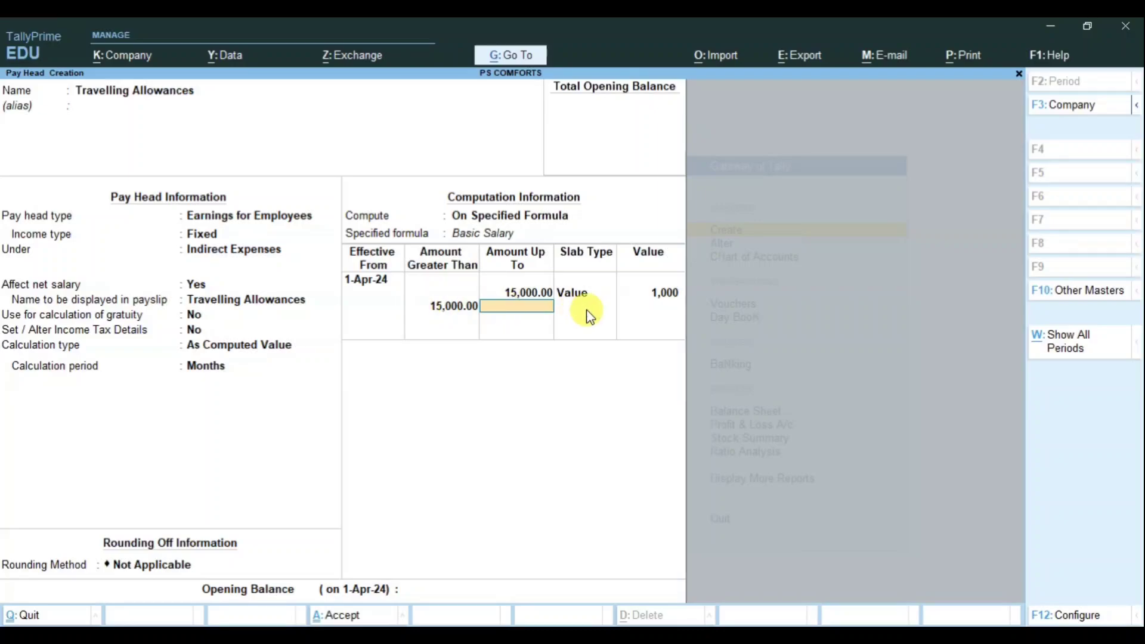
key(Return)
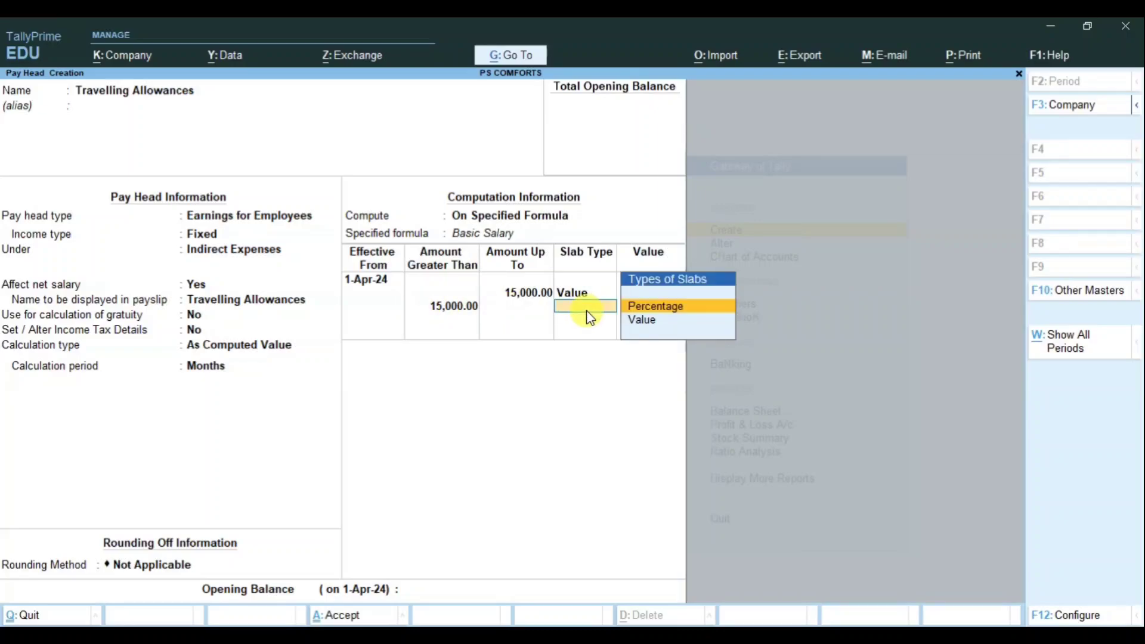
key(Down)
key(Return)
text(1500)
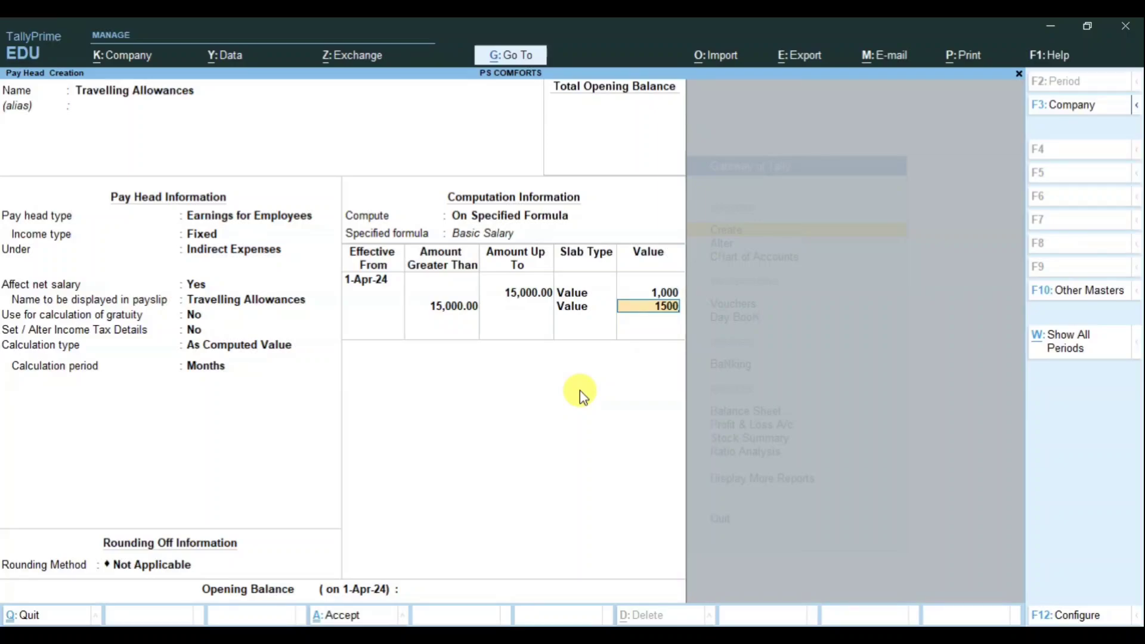
key(Return)
key(Return)
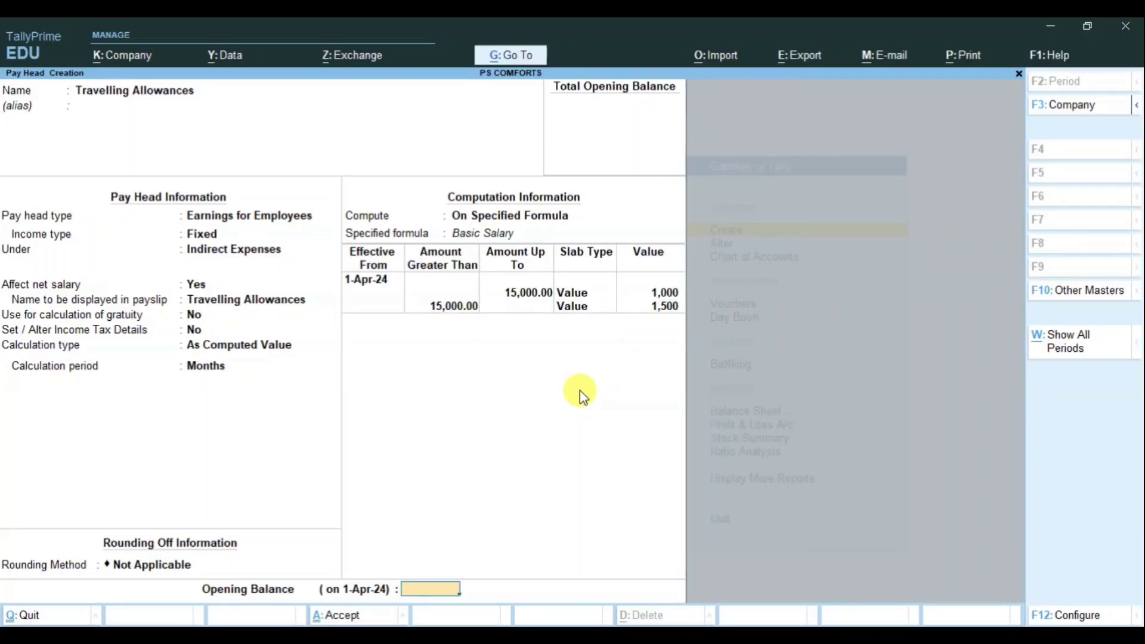
key(Return)
key(Return)
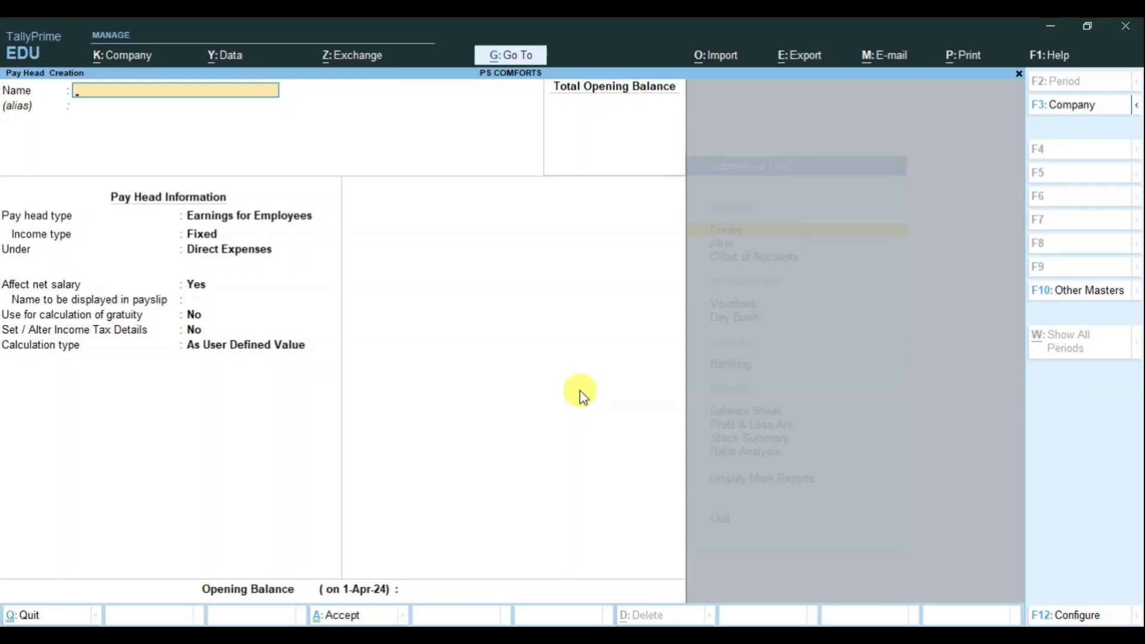
Step: Name the pay head 'House Rent Allowances' as a Fixed employee earning under Indirect Expenses
text(House Rent Allowances)
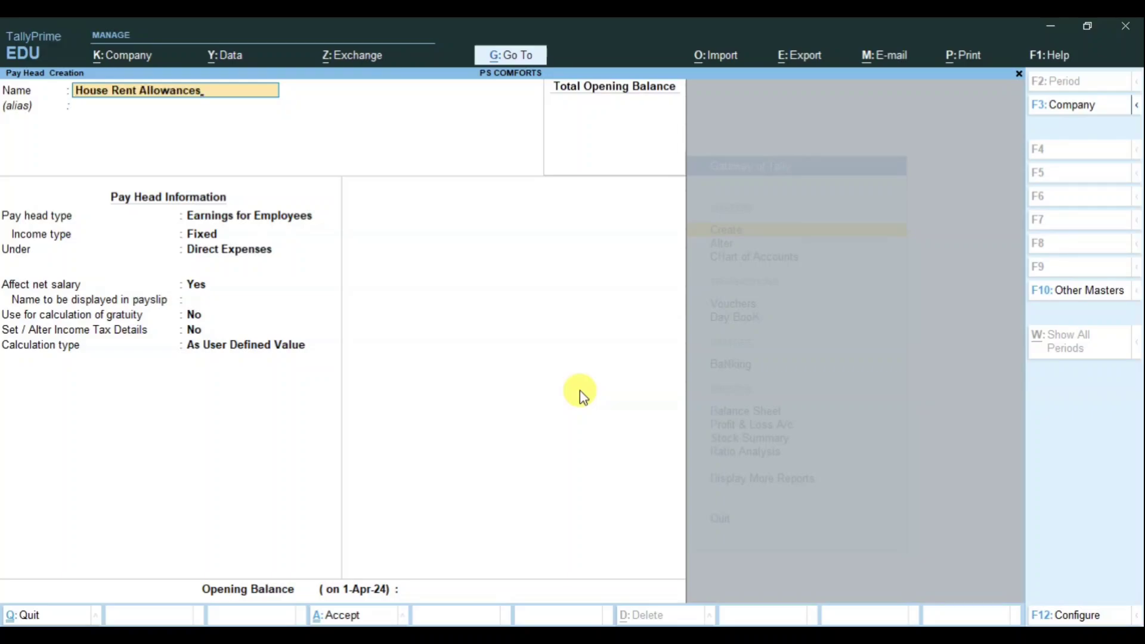
key(Return)
key(Return)
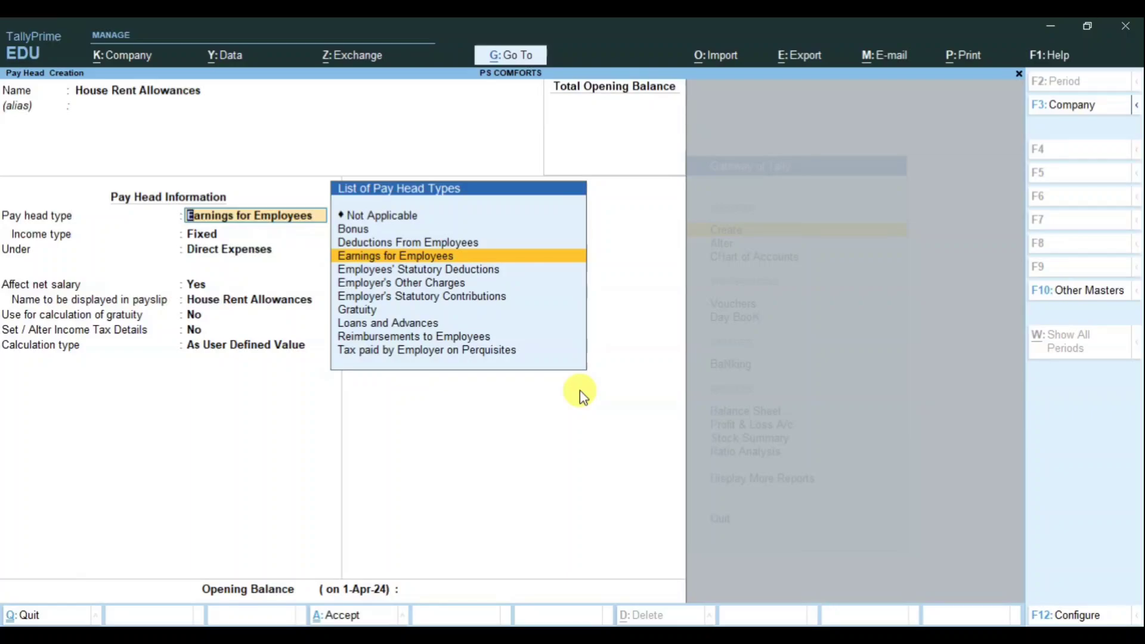
key(Return)
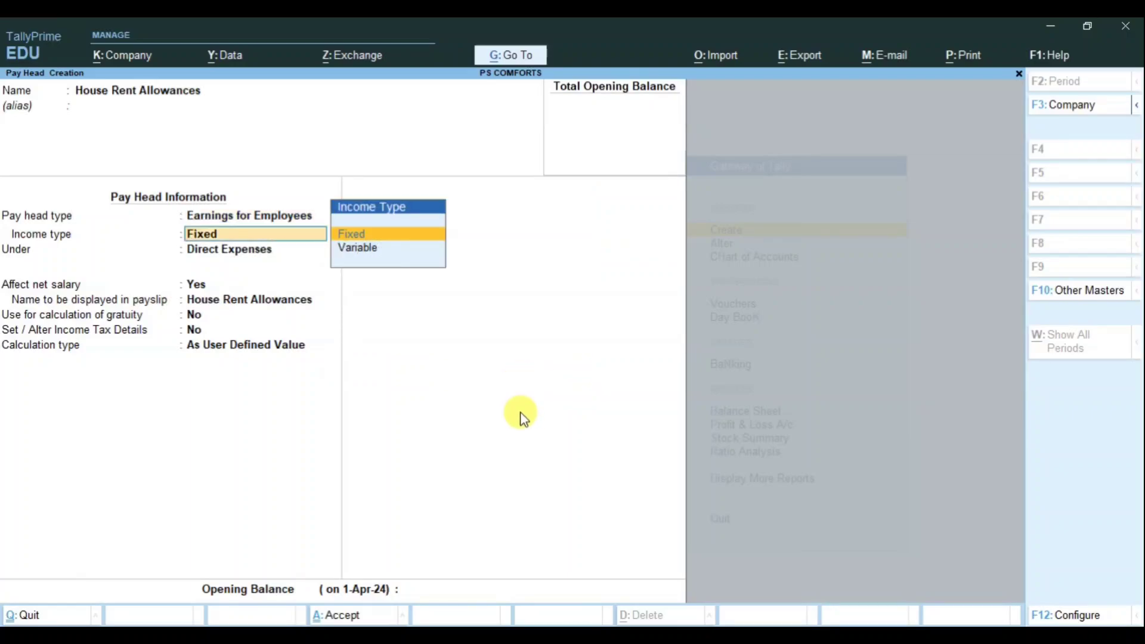
key(Return)
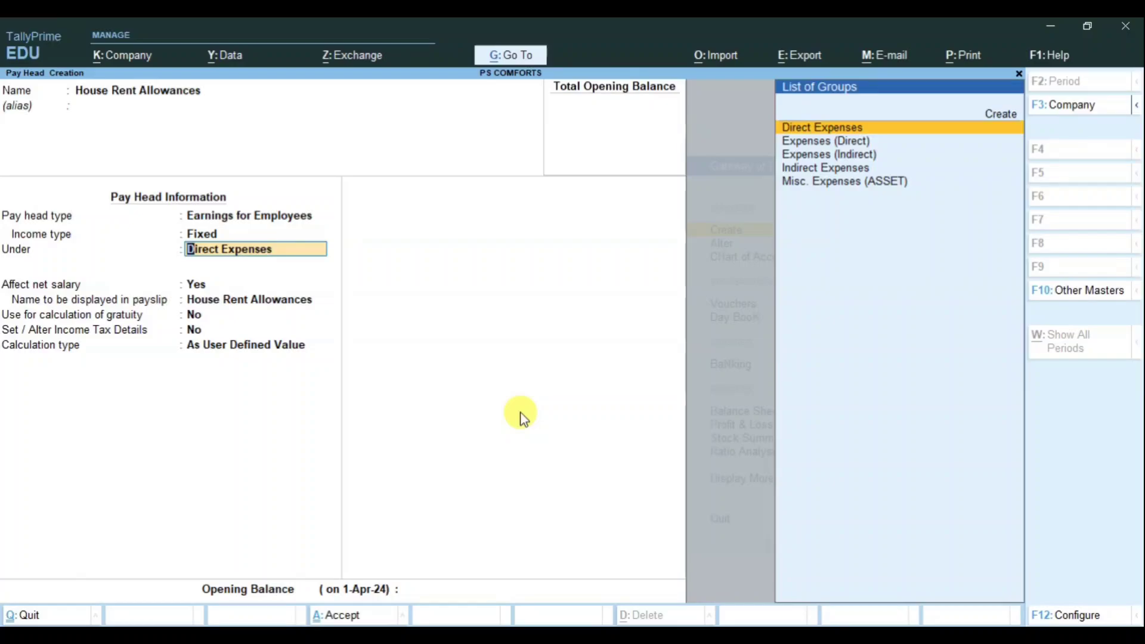
text(Ind)
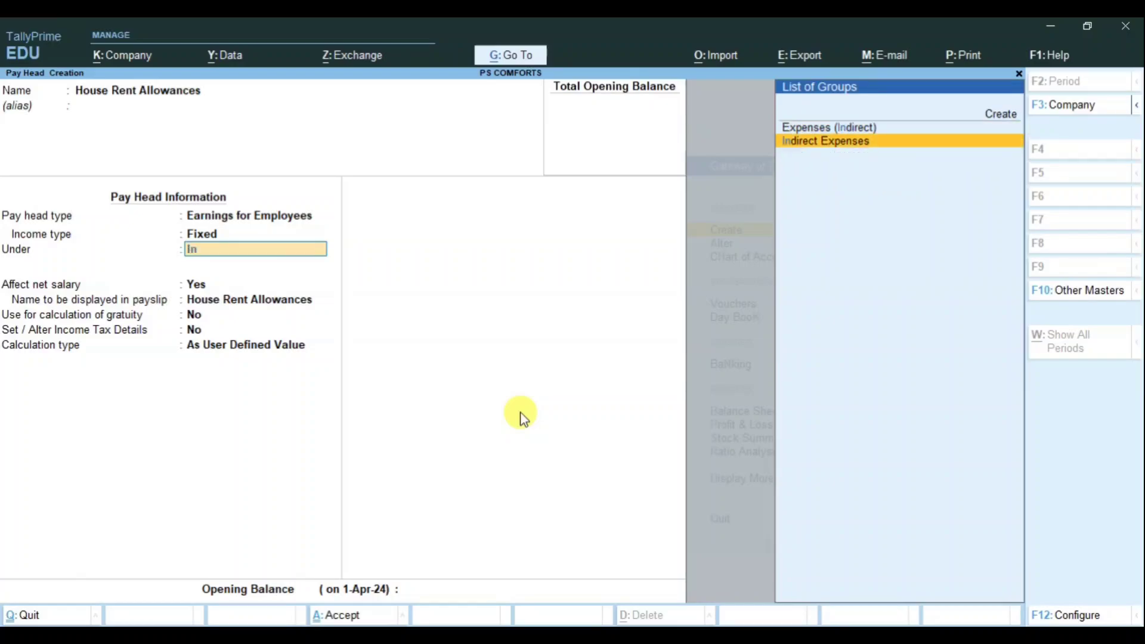
key(Return)
key(Return)
key(Return)
key(Return)
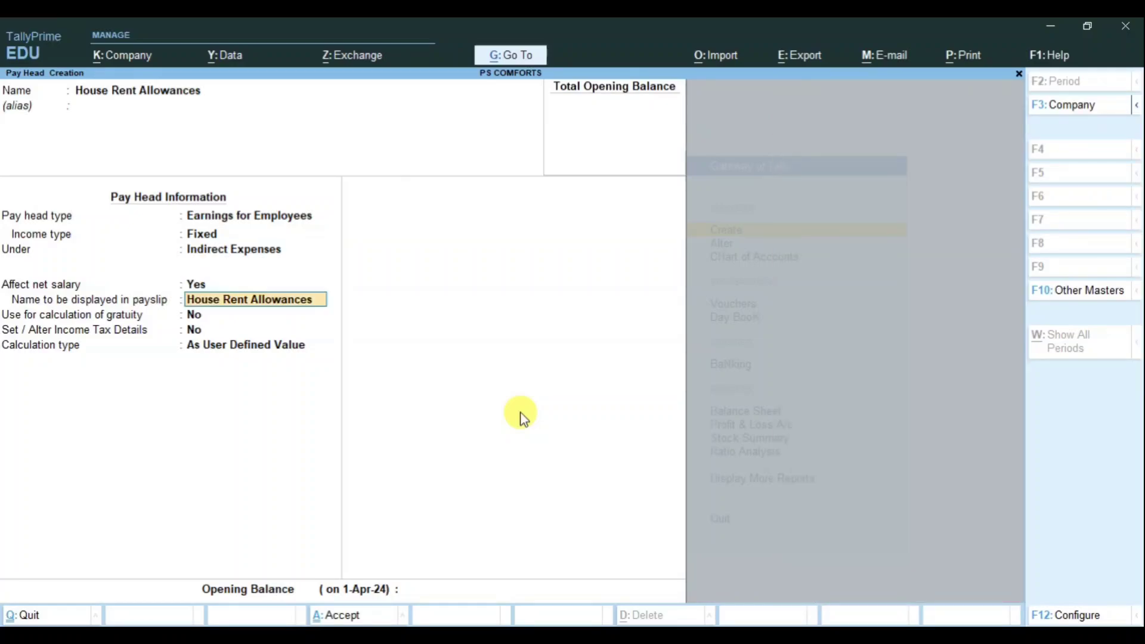
key(Return)
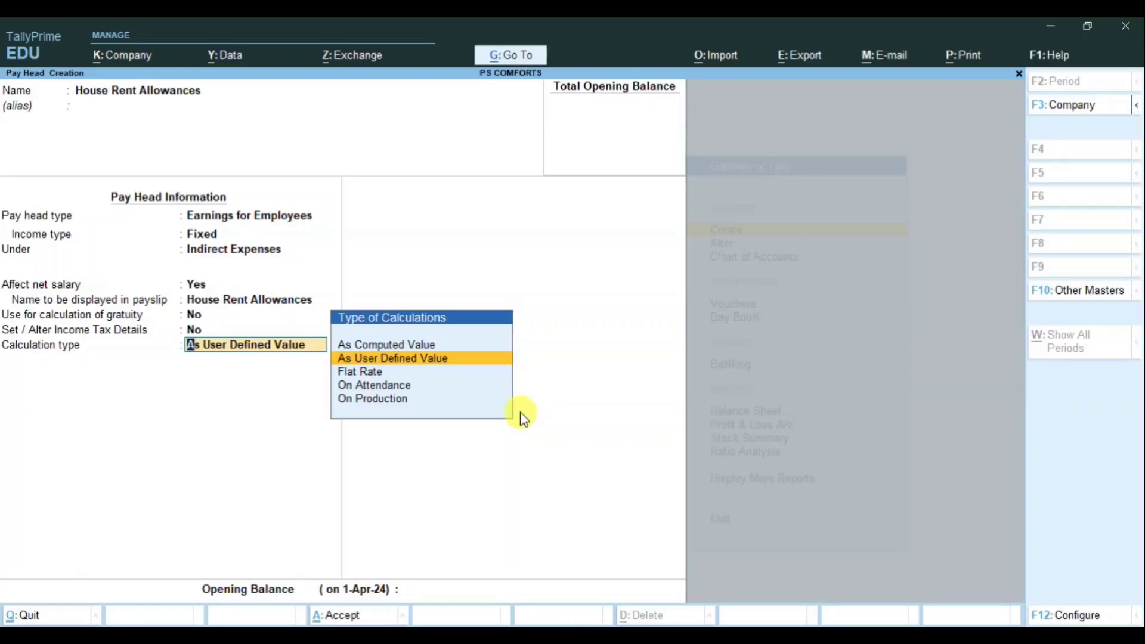
Step: Calculate it As Computed Value on a Basic Salary formula, effective 1-Apr-24
key(Up)
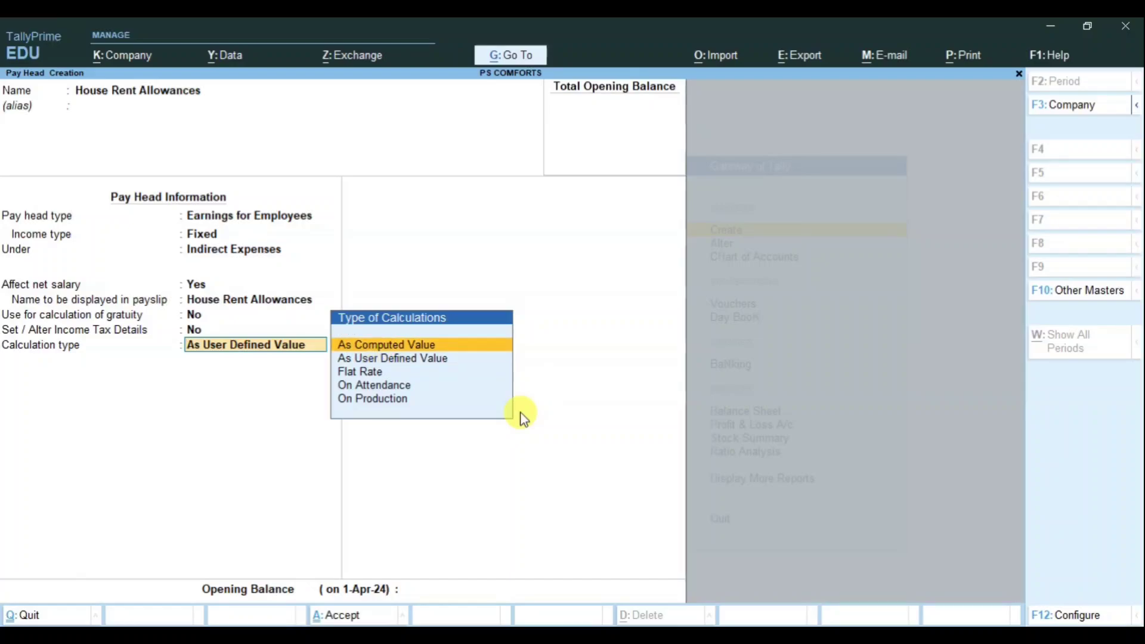
key(Return)
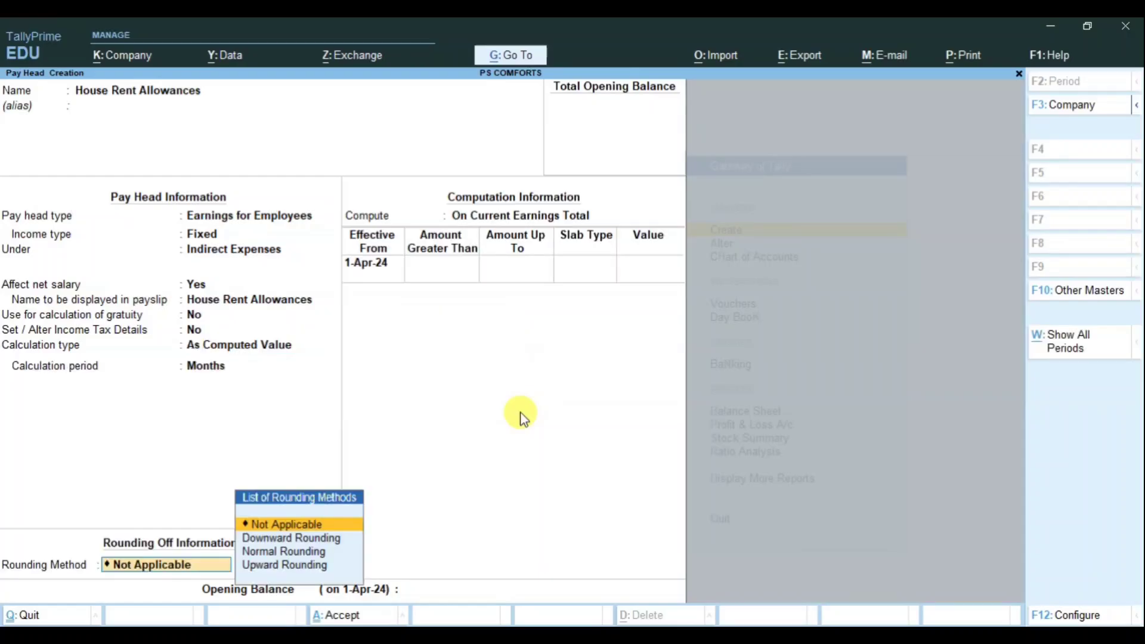
key(Return)
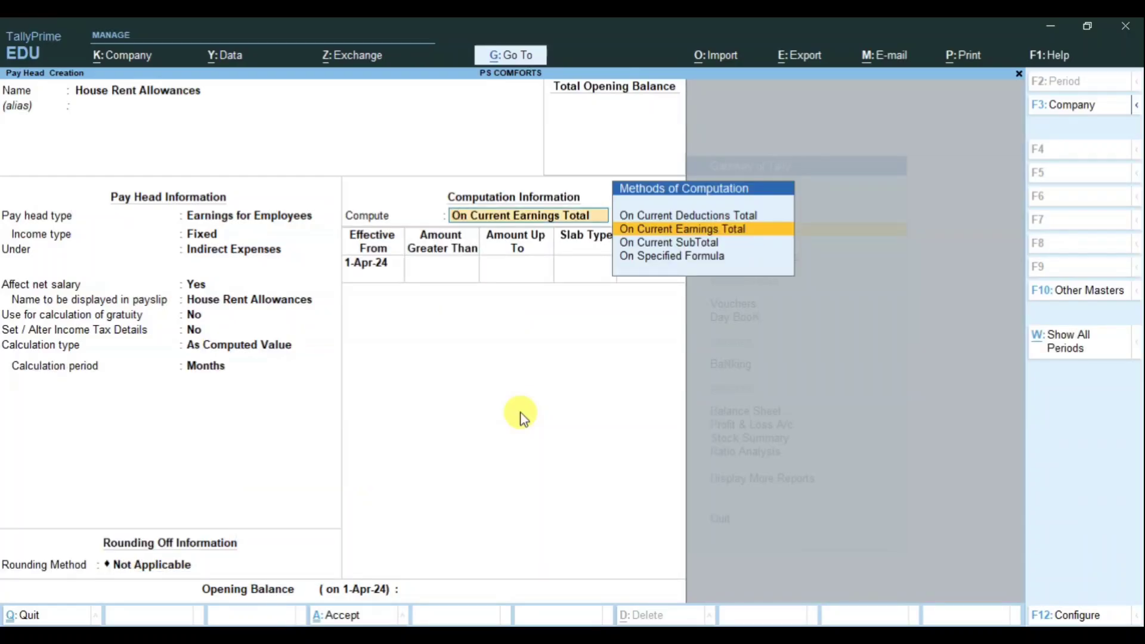
key(Down)
key(Down)
key(Return)
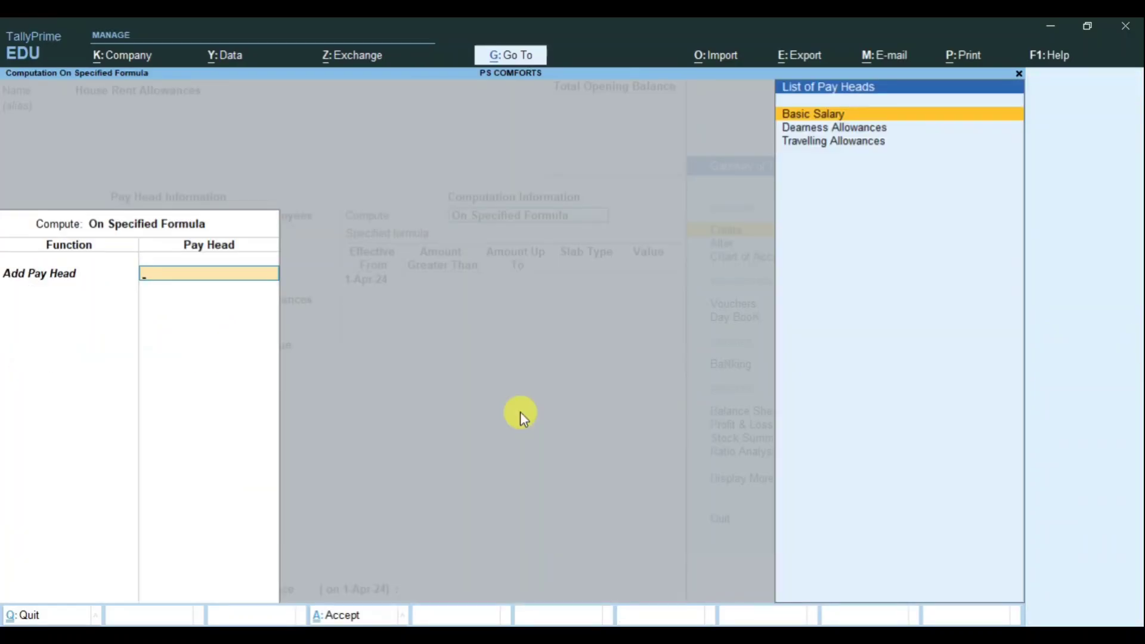
key(Return)
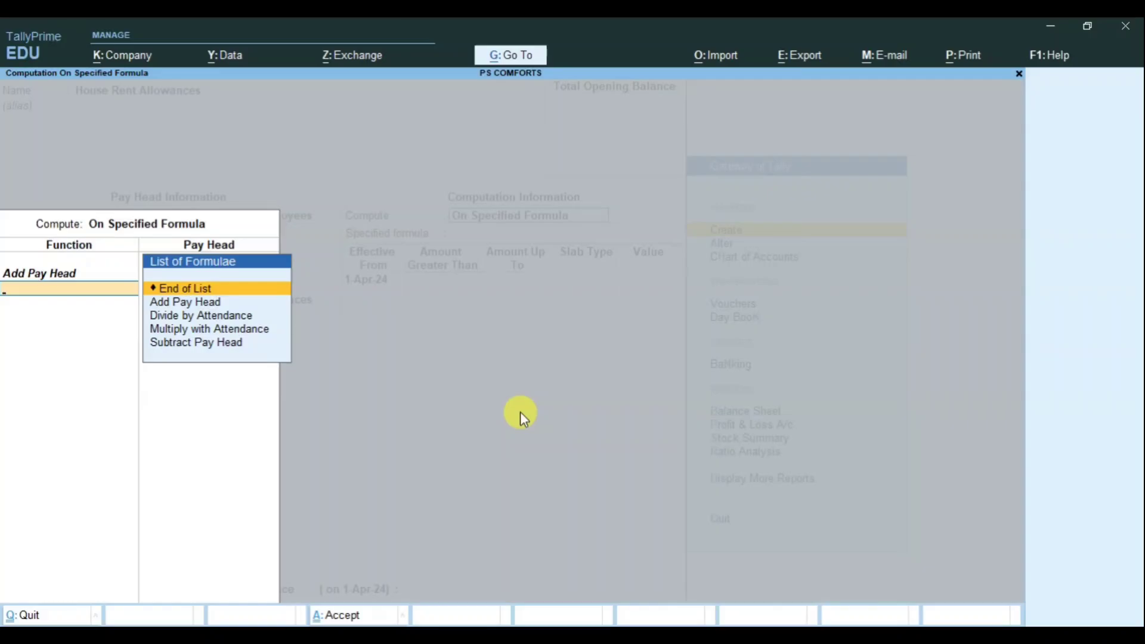
key(Return)
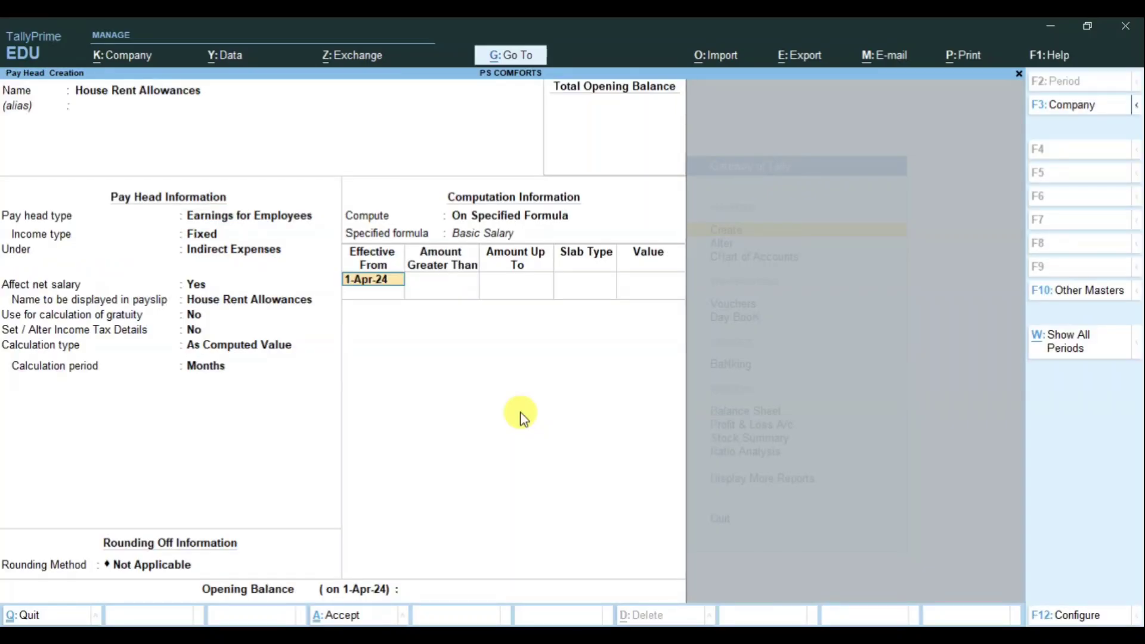
key(Return)
Step: Add a first Value slab of 2,200 up to 15,000
text(15000)
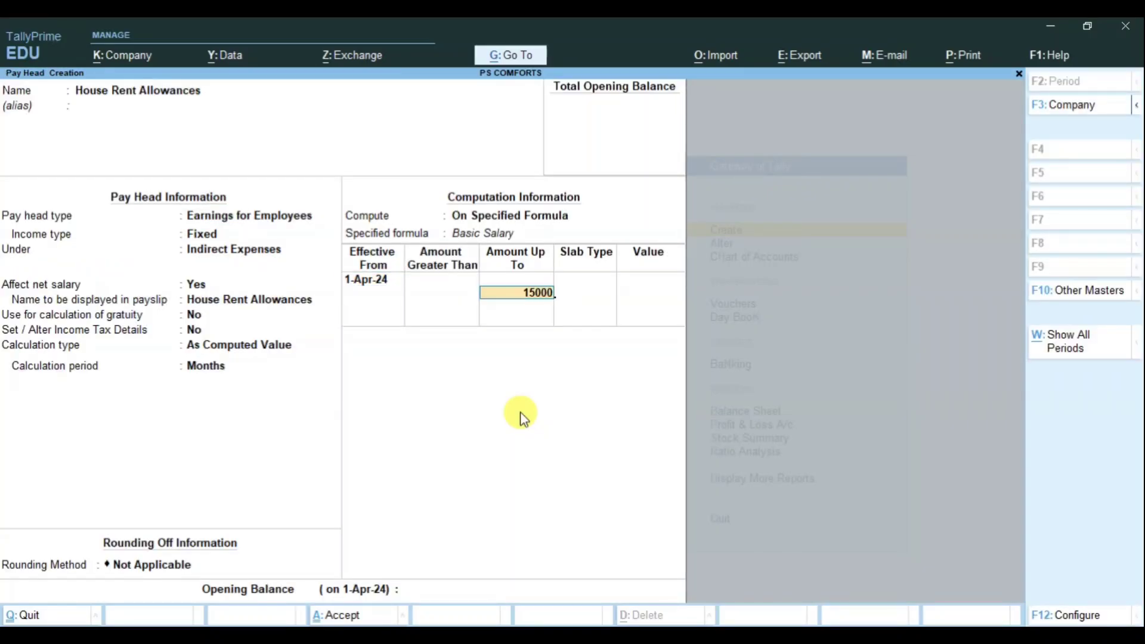
key(Return)
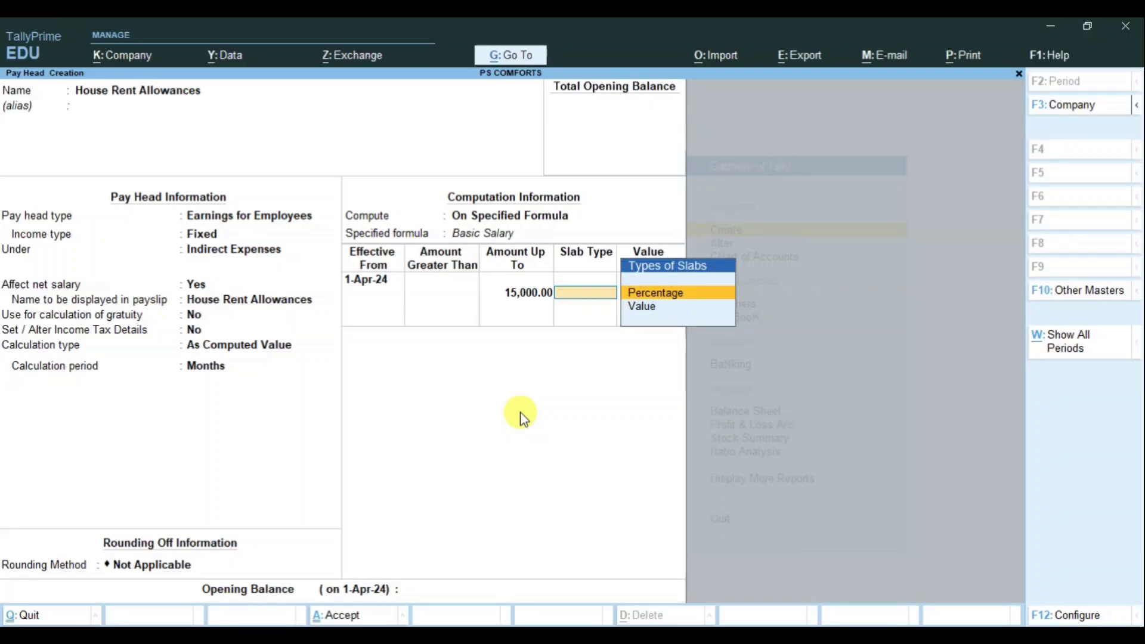
key(Down)
key(Return)
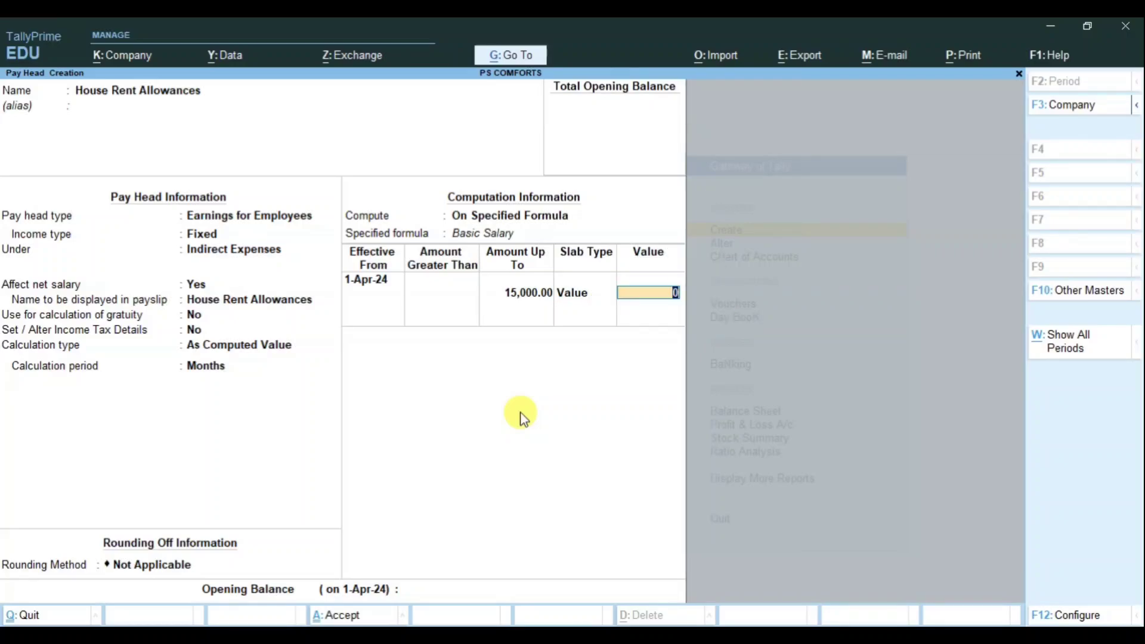
text(2200)
key(Return)
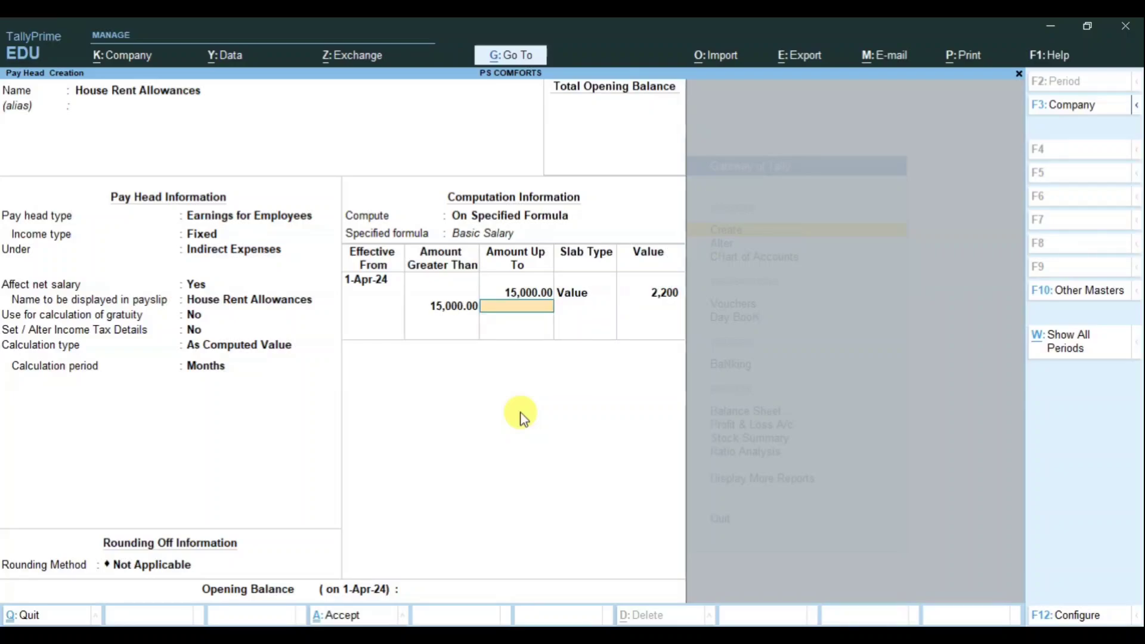
Step: Add an open-ended second Value slab of 3,000 and save House Rent Allowances
key(Return)
key(Down)
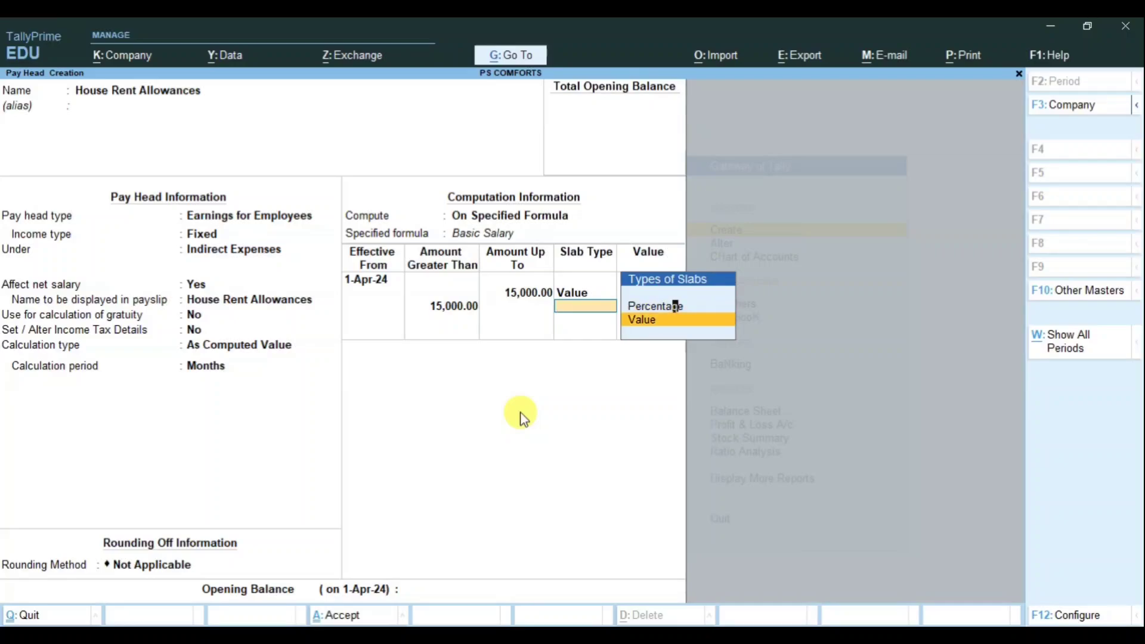
key(Return)
text(3000)
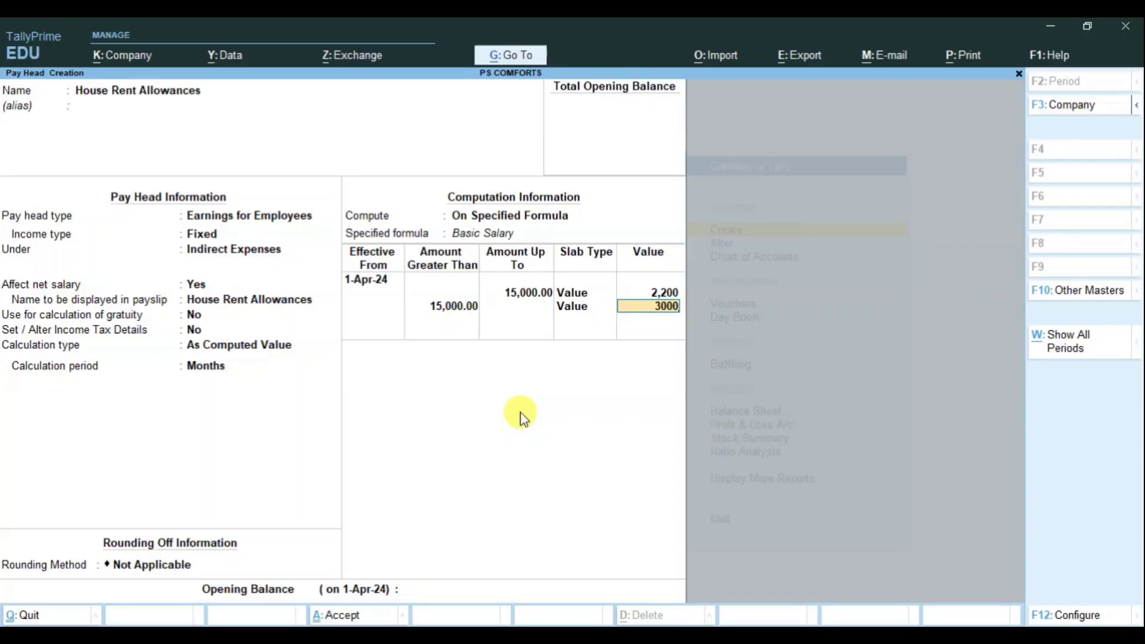
key(Return)
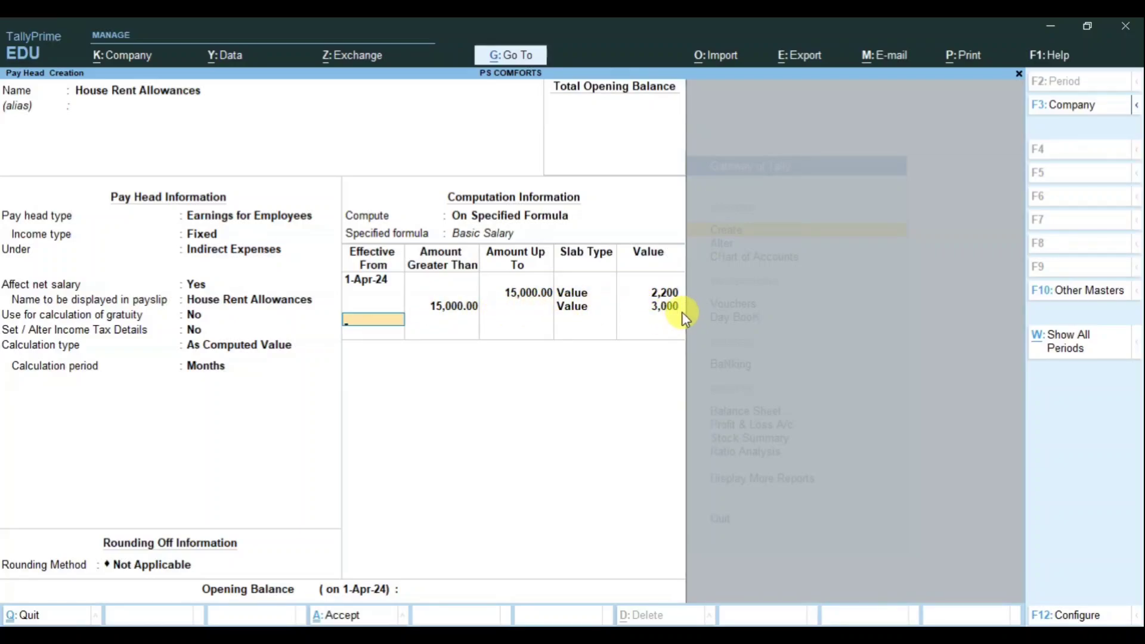
key(Return)
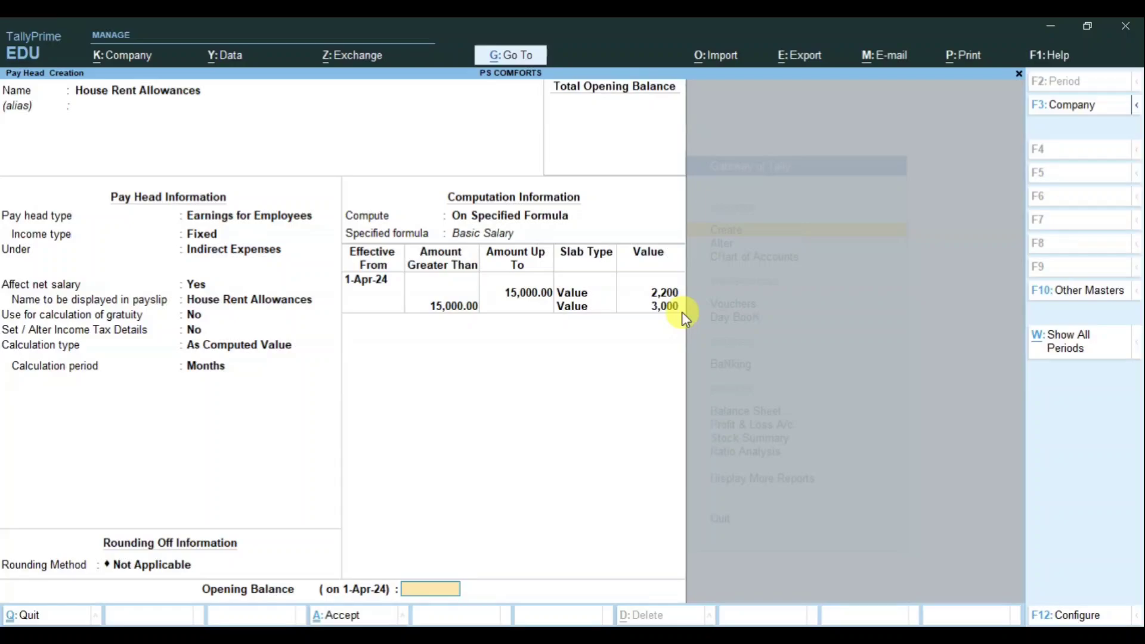
key(Return)
key(Return)
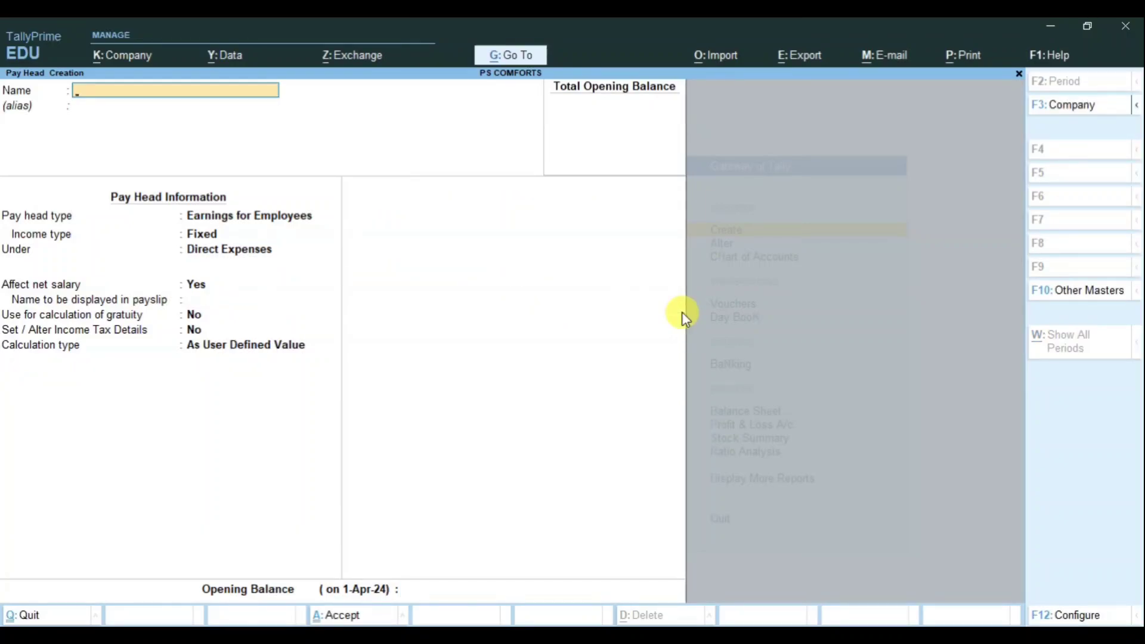
Step: Name the pay head 'Over Time' as an employee earning under Indirect Expenses
text(Over Time)
key(Return)
key(Return)
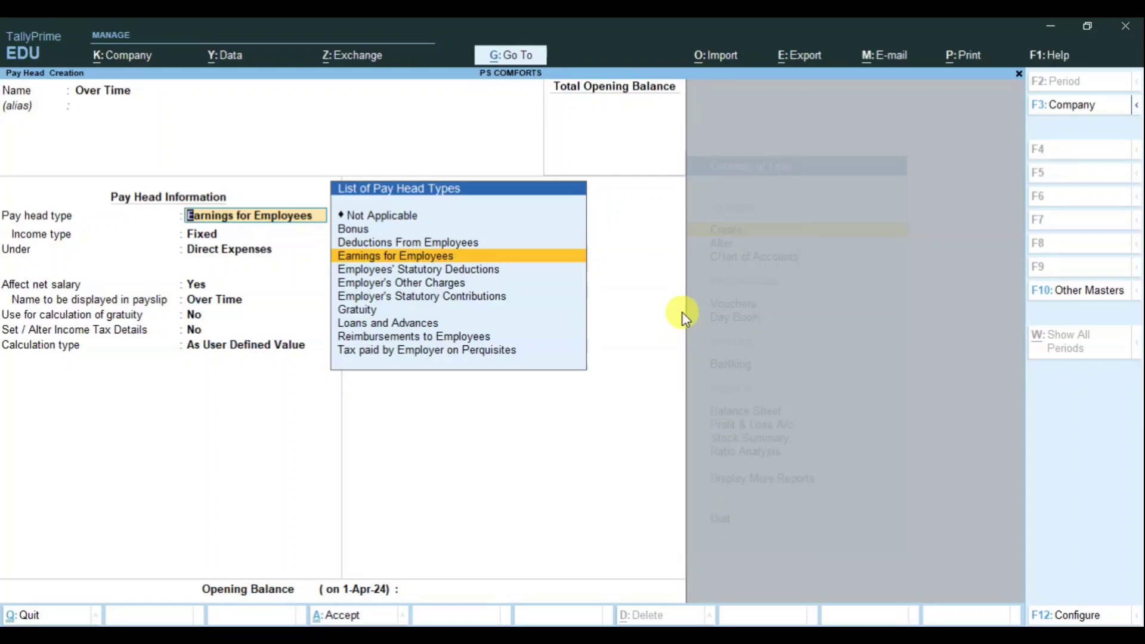
key(Return)
key(Return)
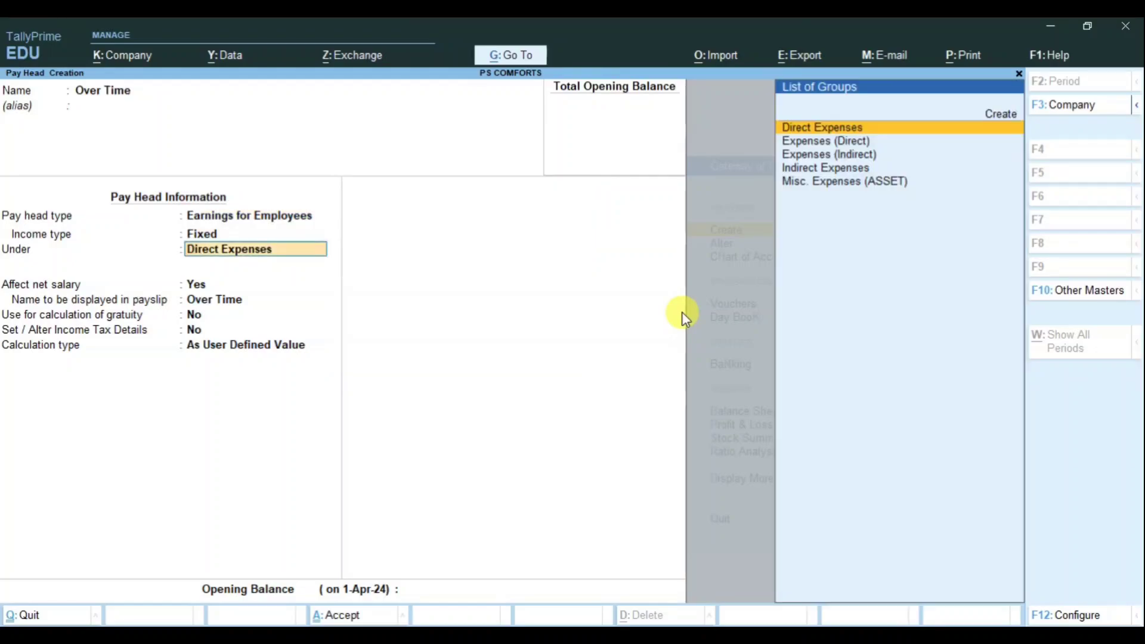
text(Ind)
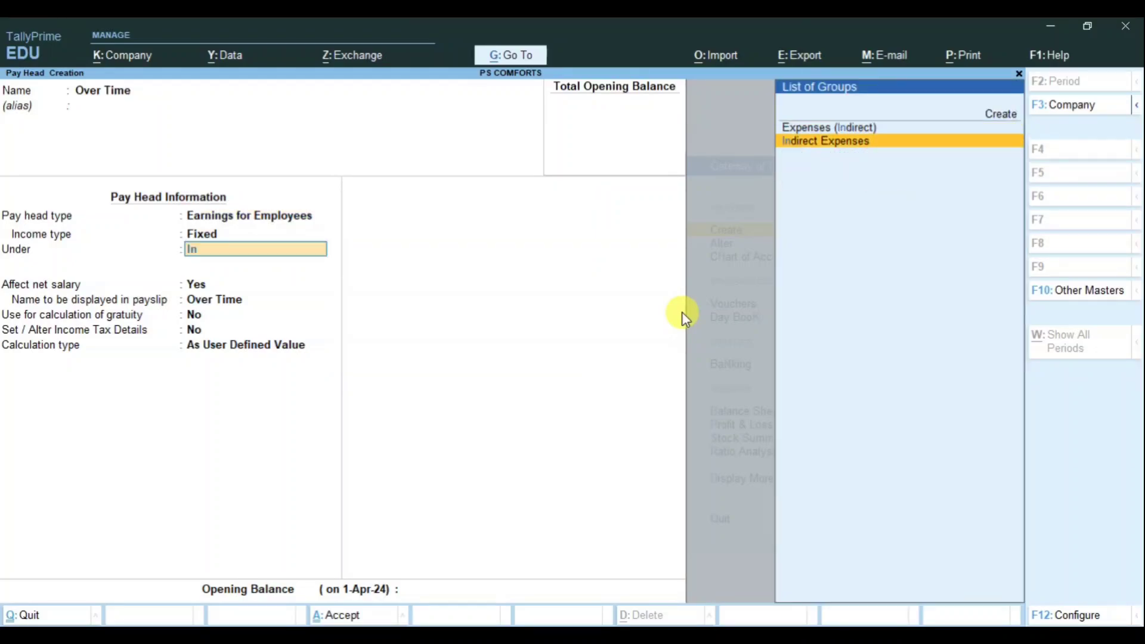
key(Return)
key(Return)
key(Return)
key(Return)
key(Return)
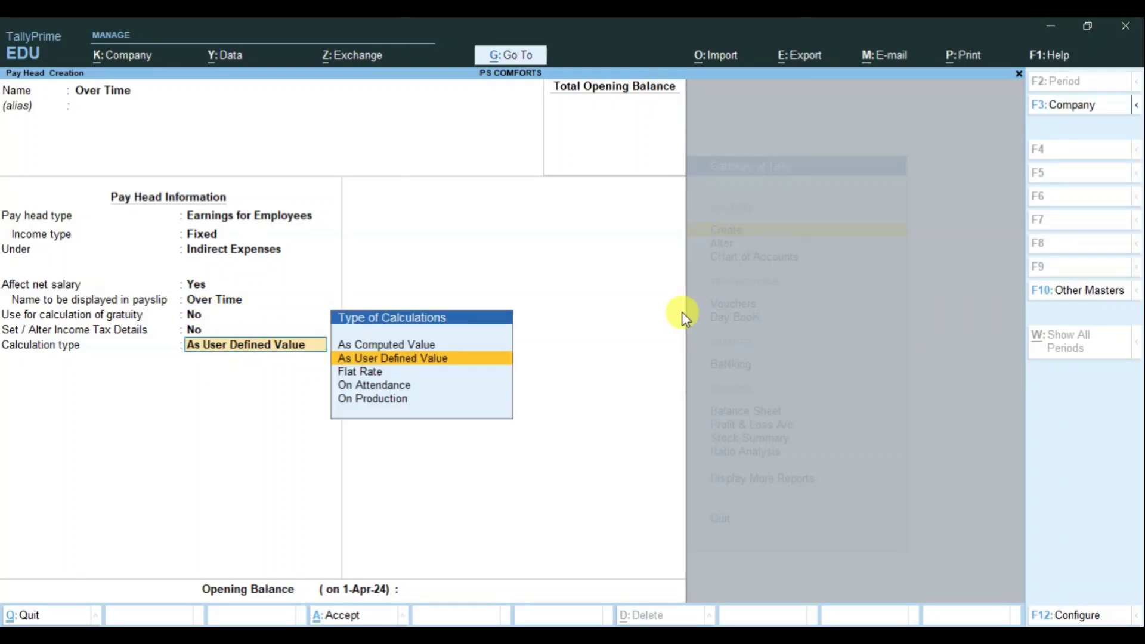
Step: Calculate Over Time On Production with Over Time production type, no rounding, and save
key(Down)
key(Down)
key(Down)
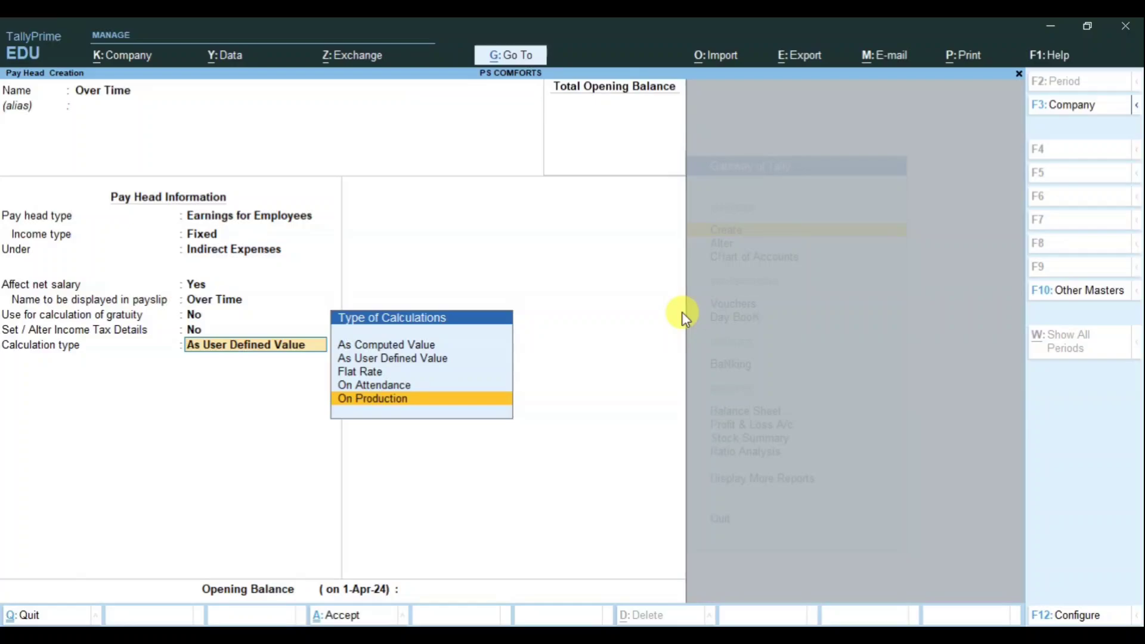
key(Return)
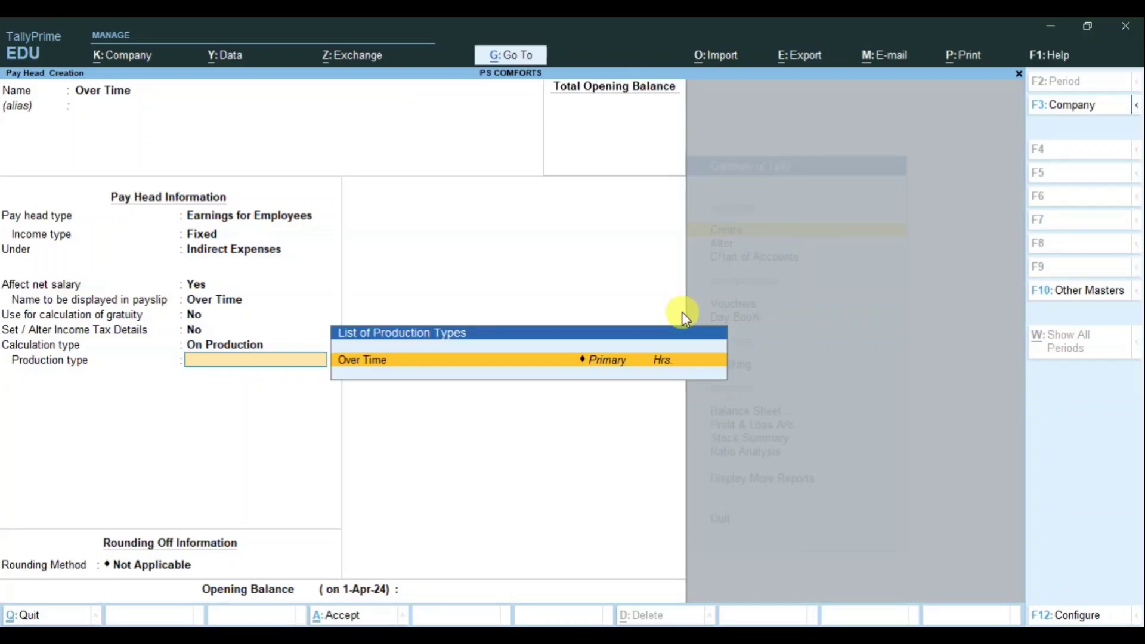
key(Return)
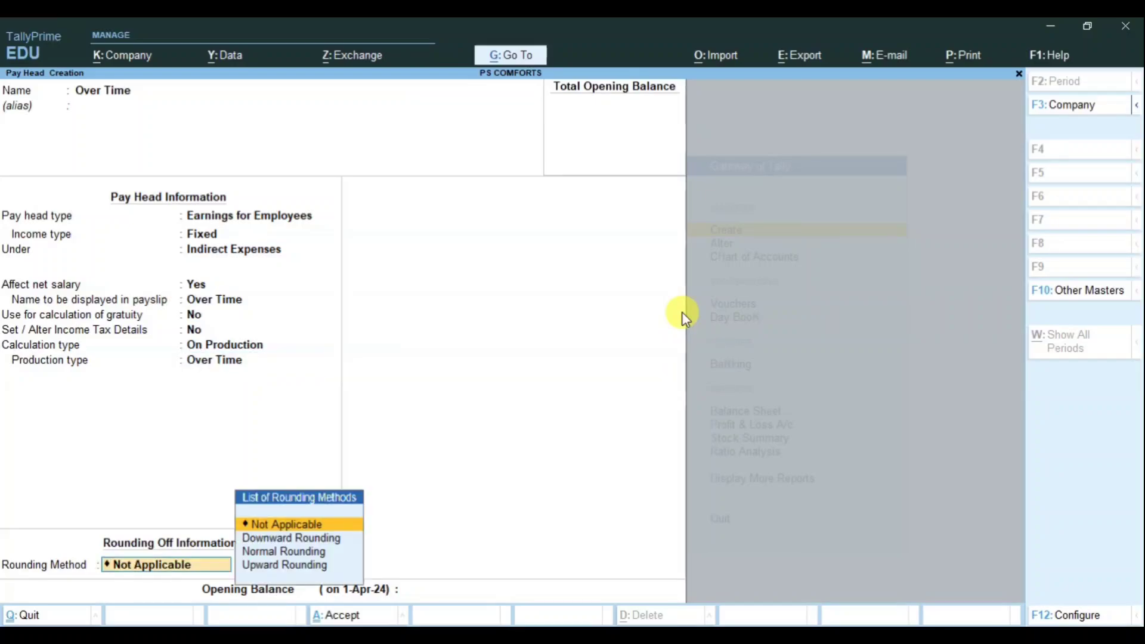
key(Return)
key(Return)
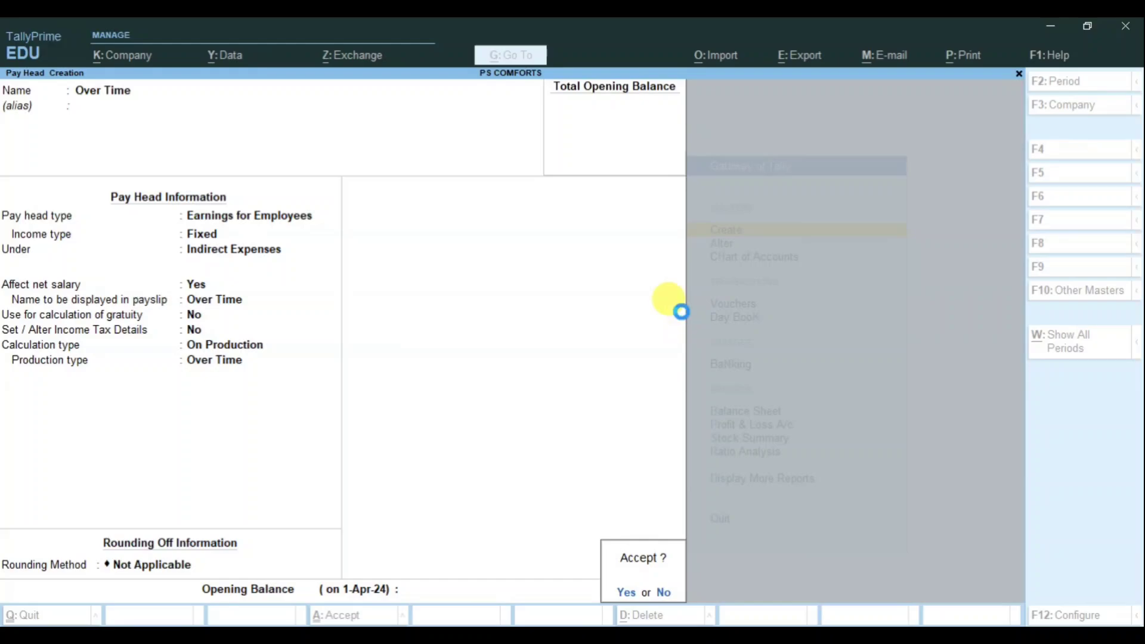
key(Return)
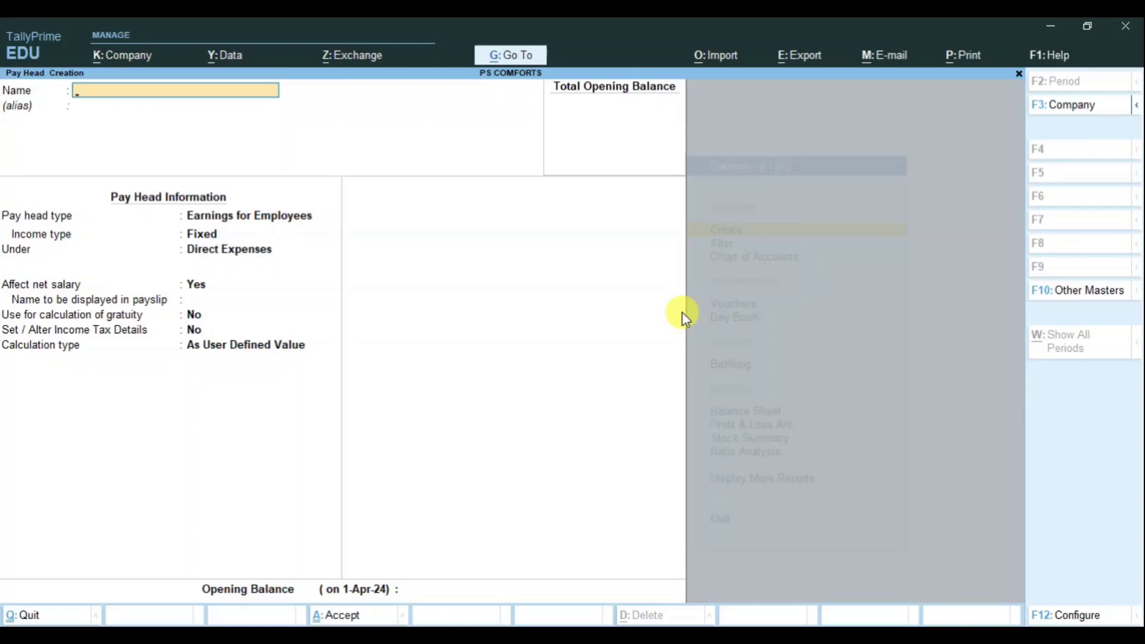
Step: Name the pay head 'Absent' as Deductions From Employees under Indirect Incomes
text(Absent)
key(Return)
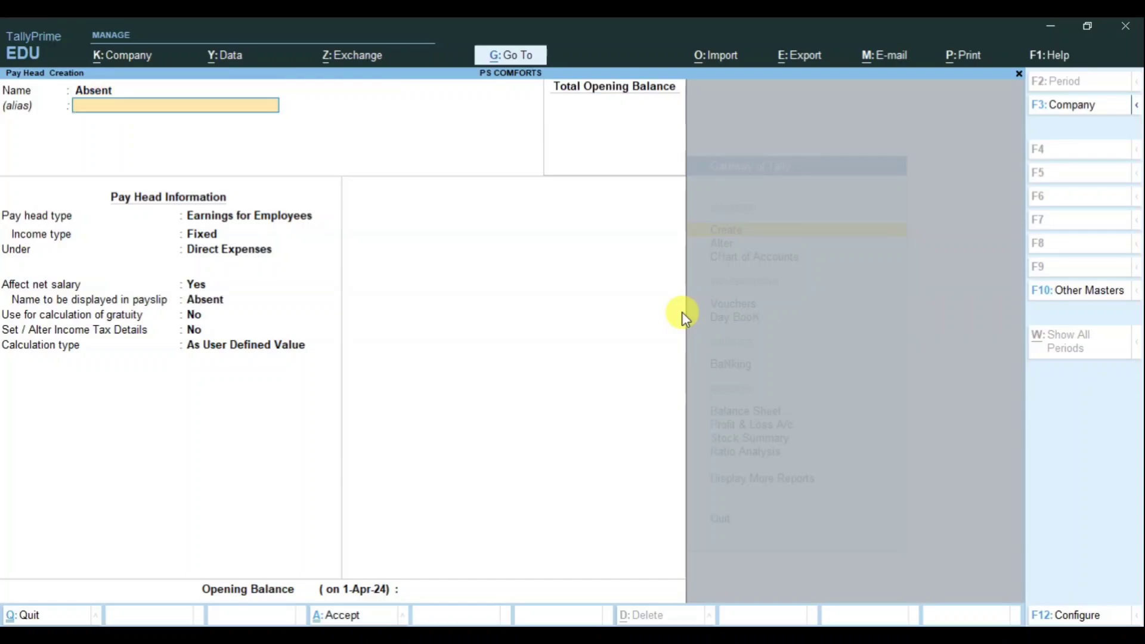
key(Return)
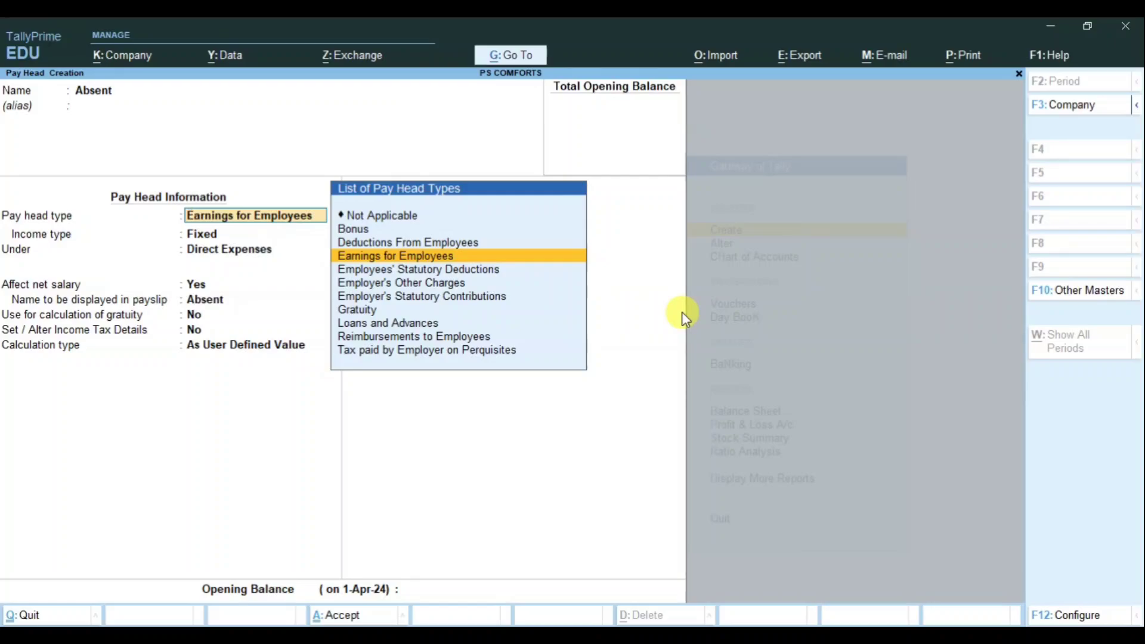
key(Up)
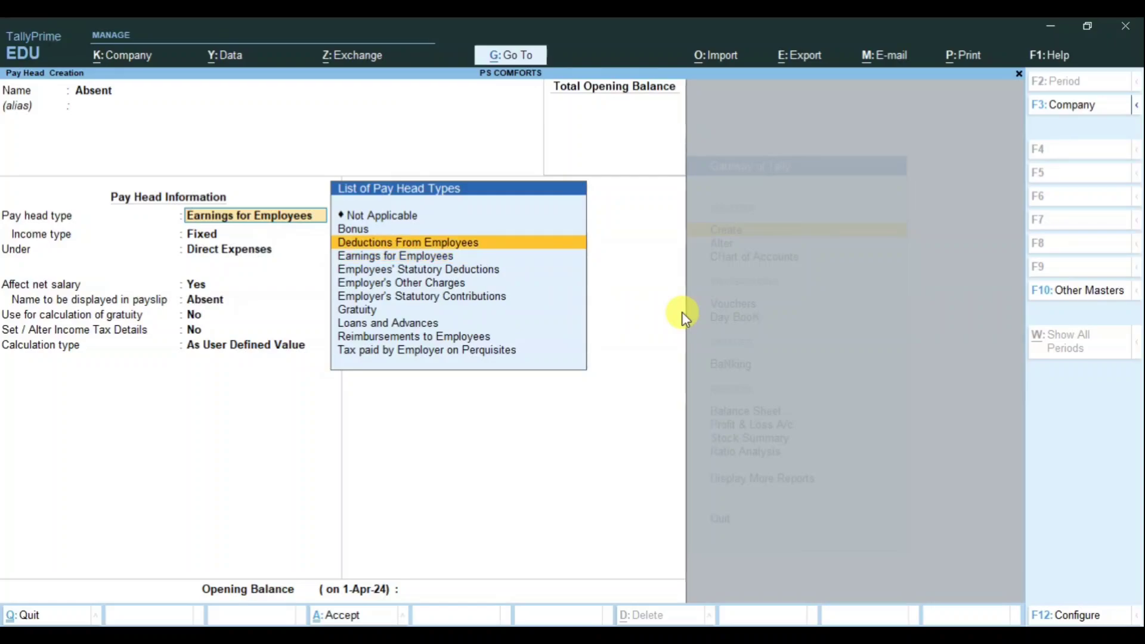
key(Return)
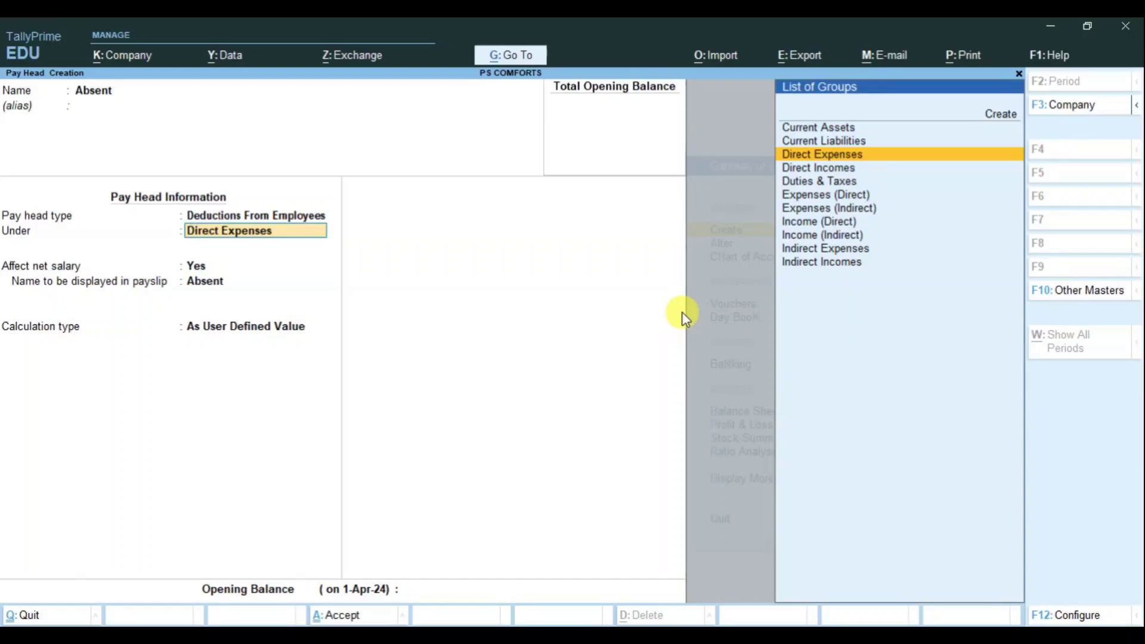
text(Ind)
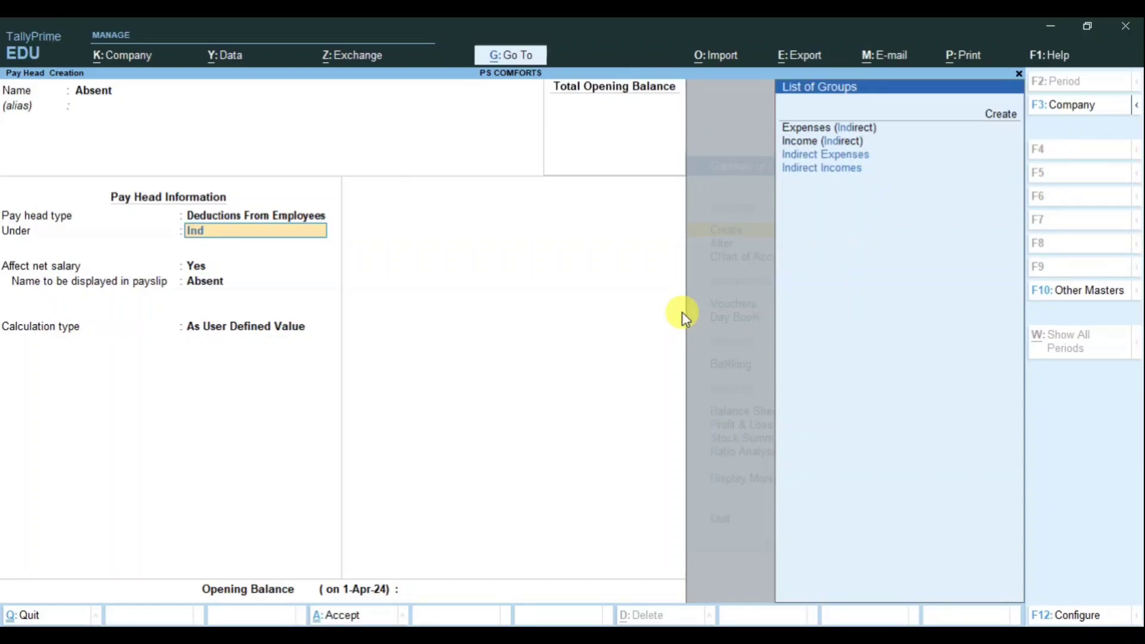
key(Down)
key(Down)
key(Return)
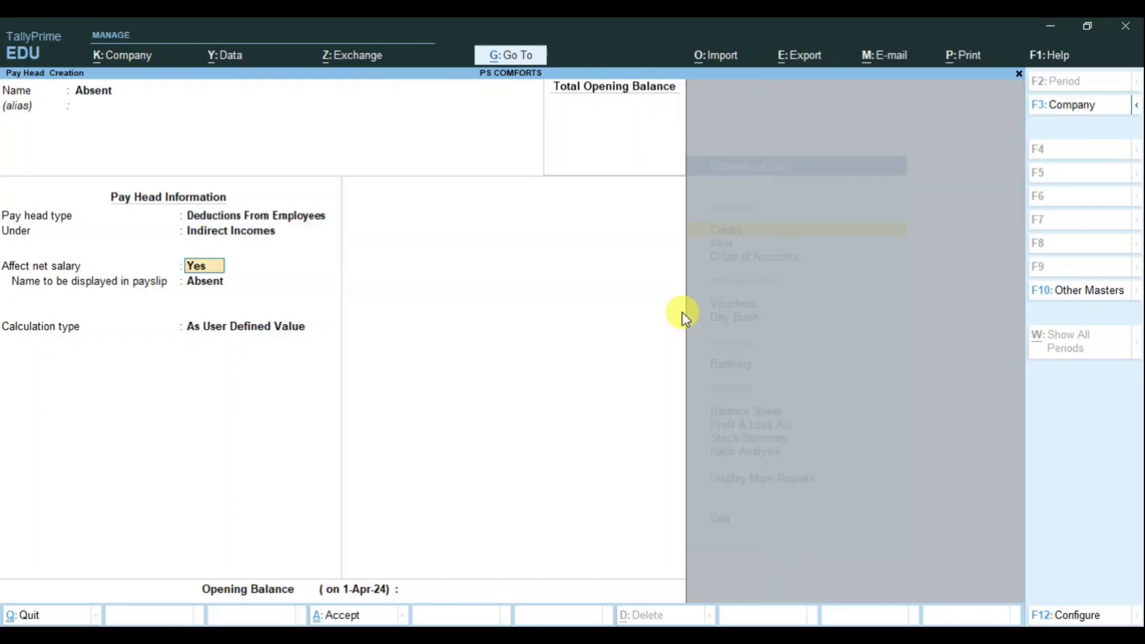
key(Return)
key(Return)
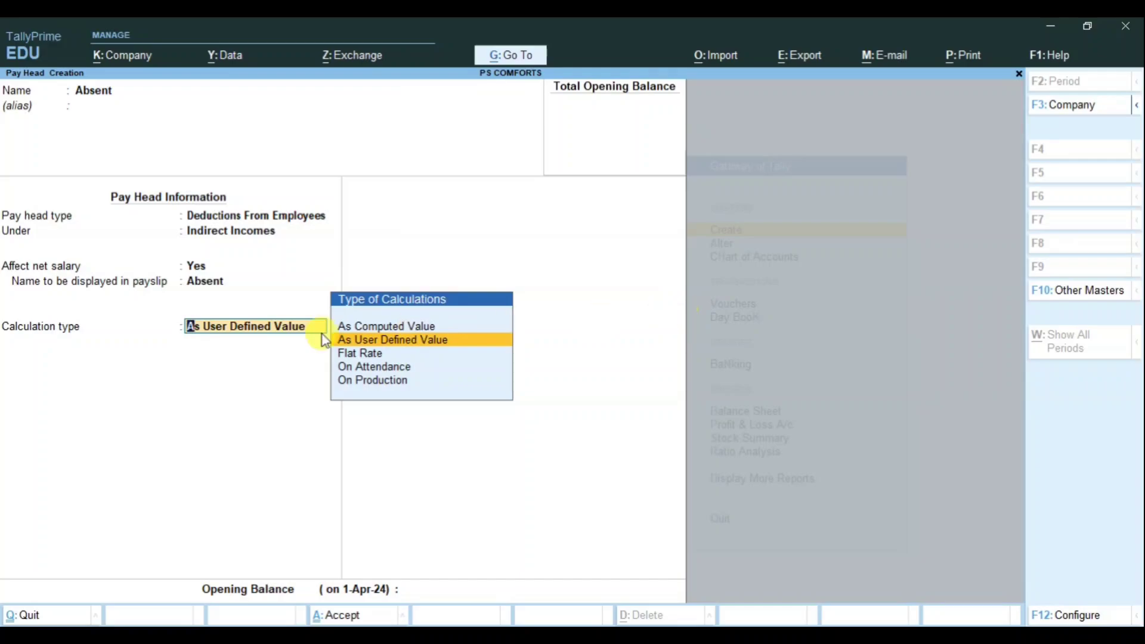
Step: Calculate Absent On Attendance with Absent leave, Days period, and no rounding
click(390, 366)
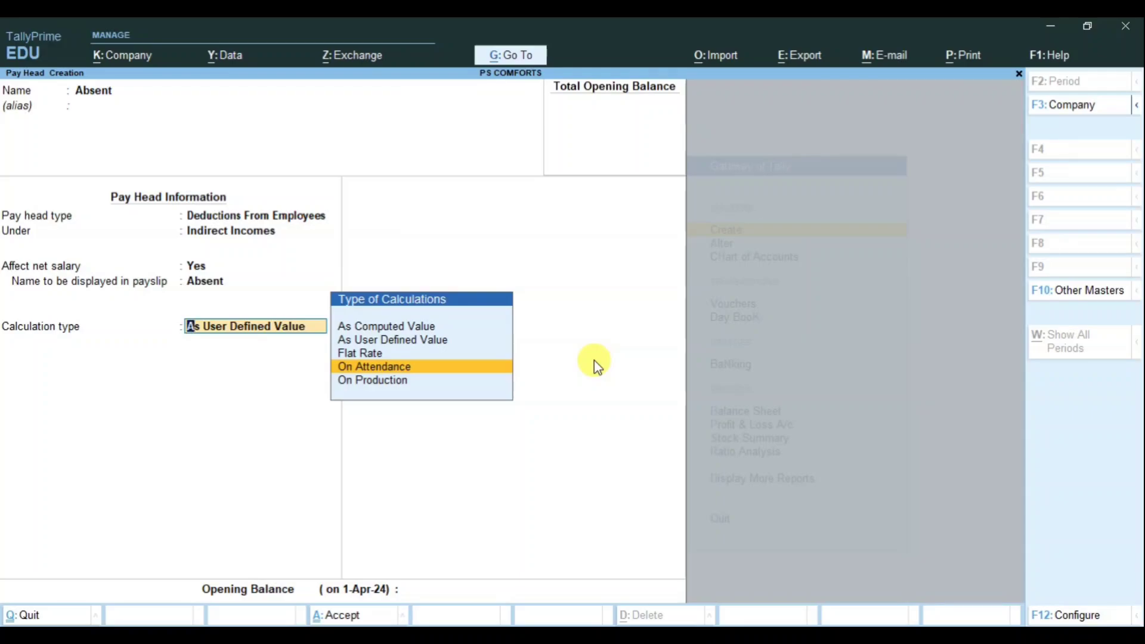
key(Return)
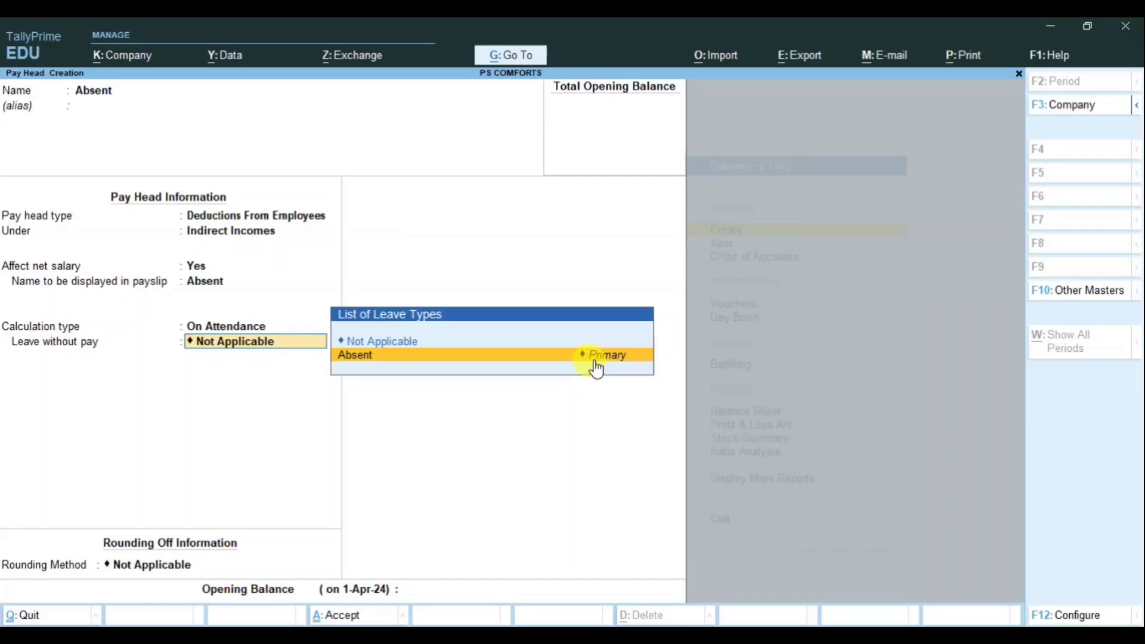
click(595, 362)
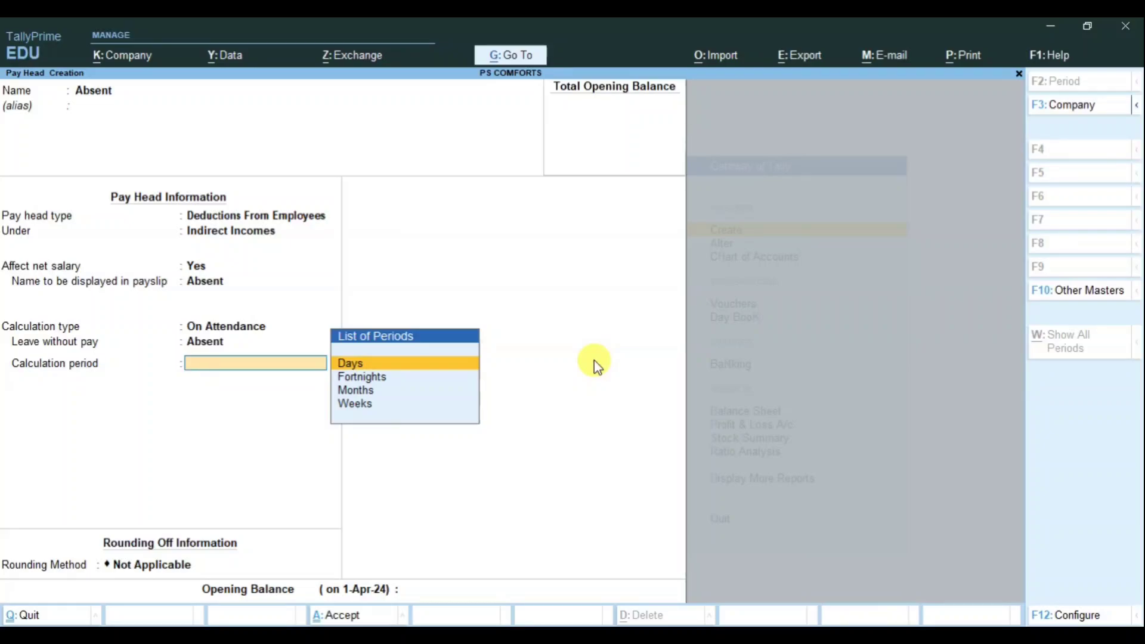
key(Return)
key(Return)
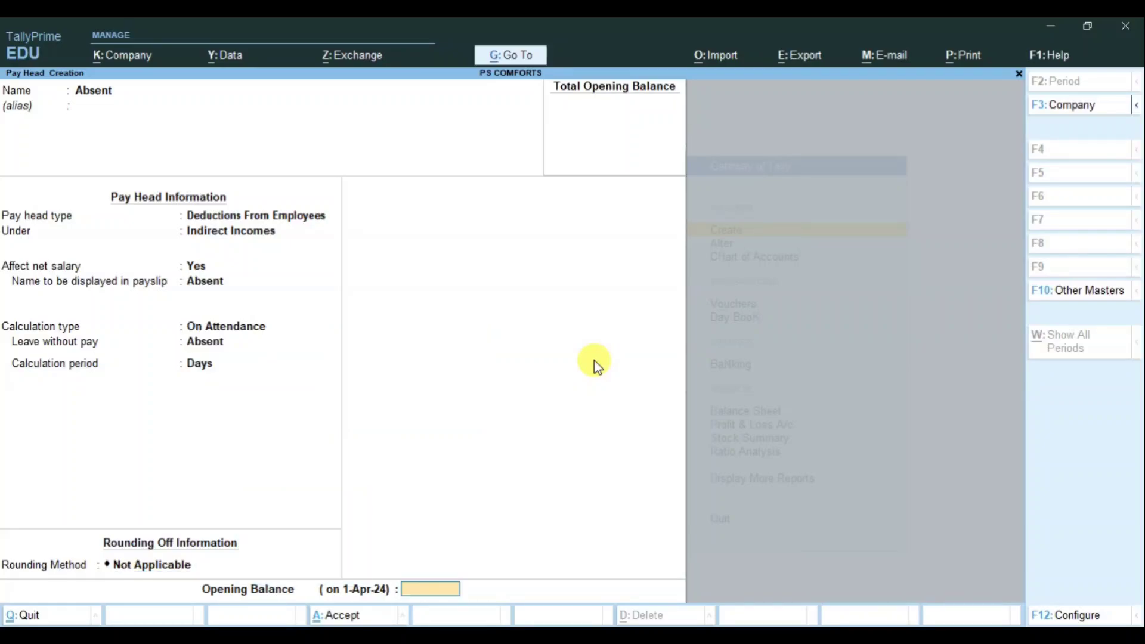
key(Return)
key(Return)
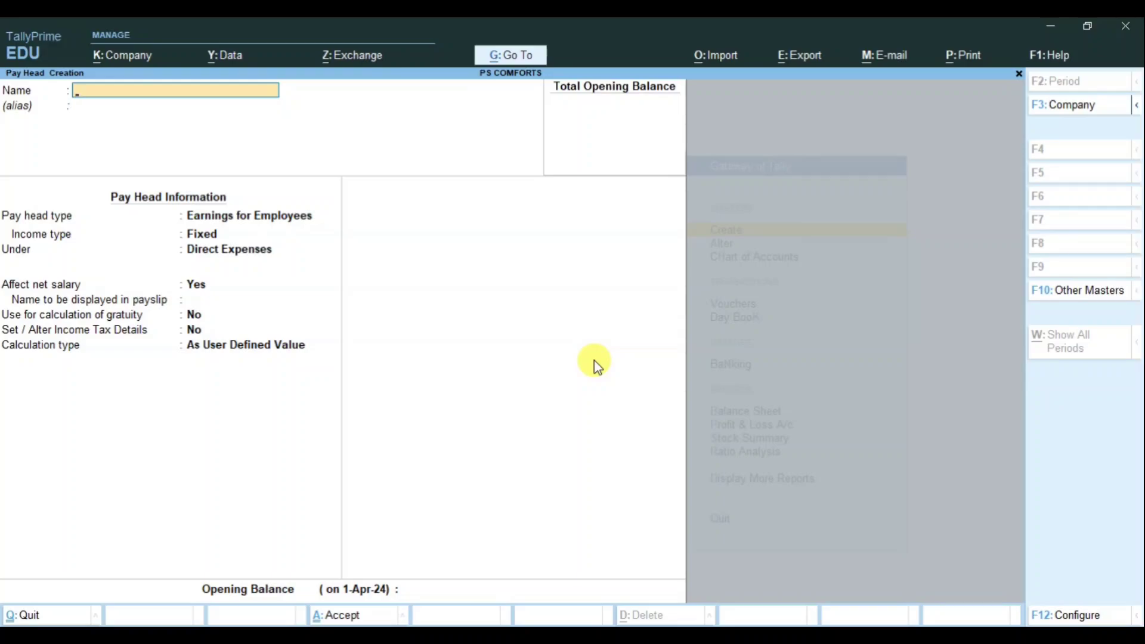
Step: Name the pay head 'Professional Tax' as an Employees' Statutory Deduction of Professional Tax type
text(Professional Tax)
key(Return)
key(Return)
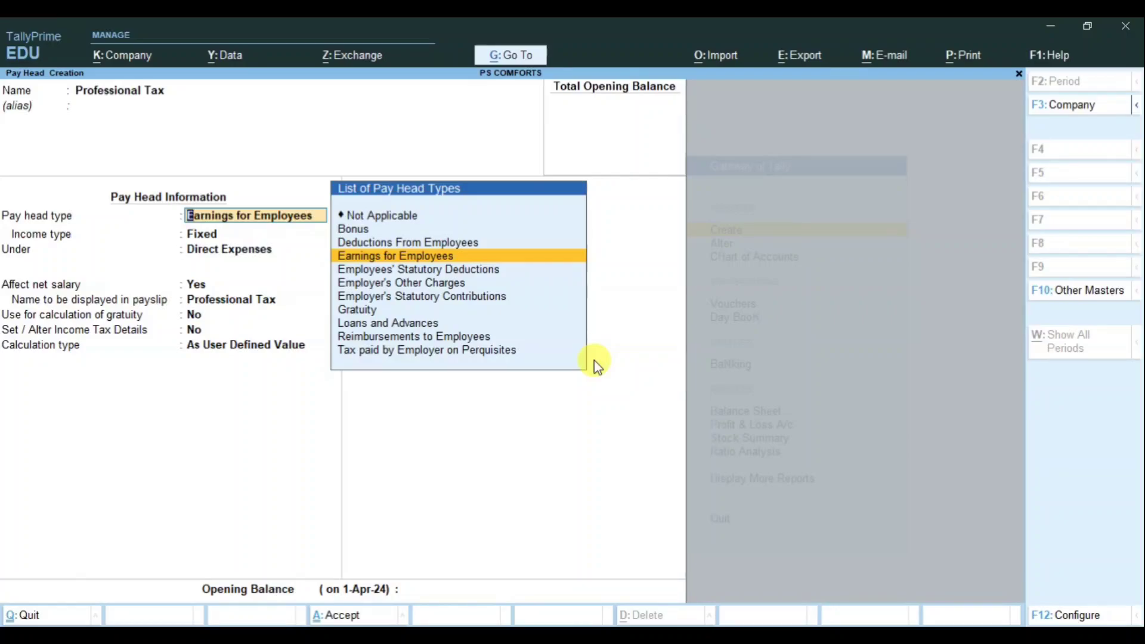
key(Down)
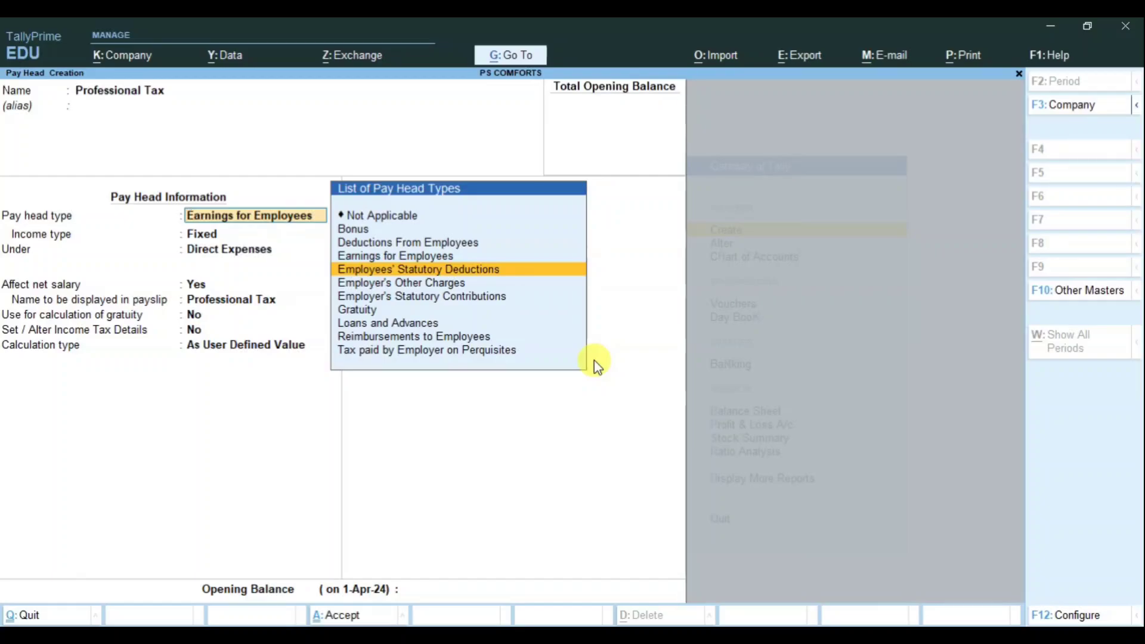
key(Return)
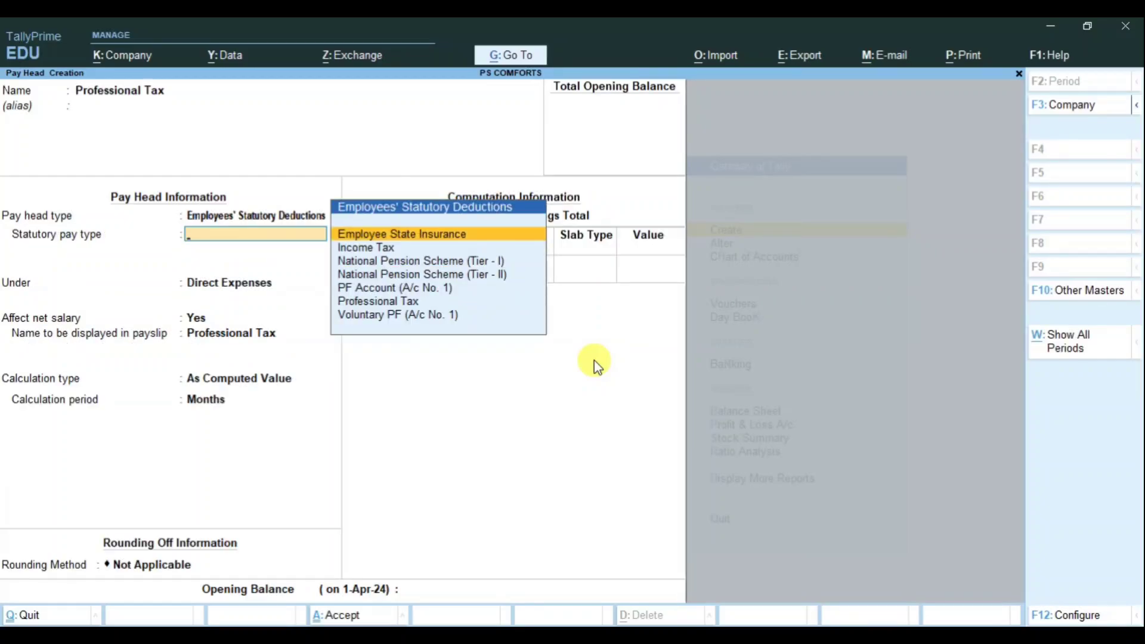
key(Down)
key(Down)
key(Down)
key(Down)
key(Down)
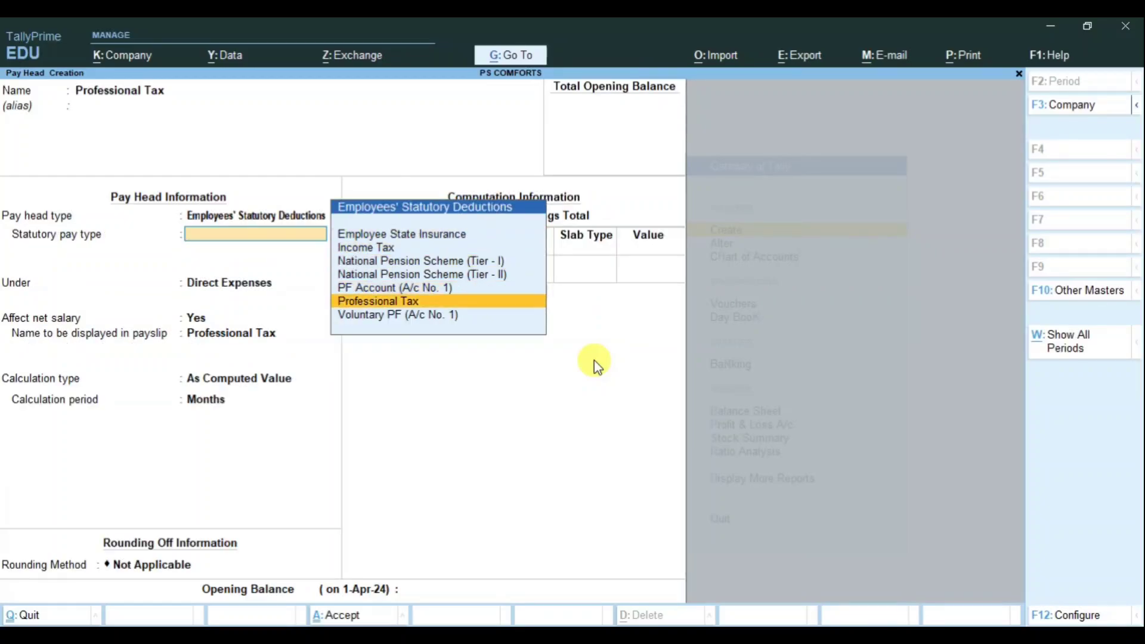
key(Return)
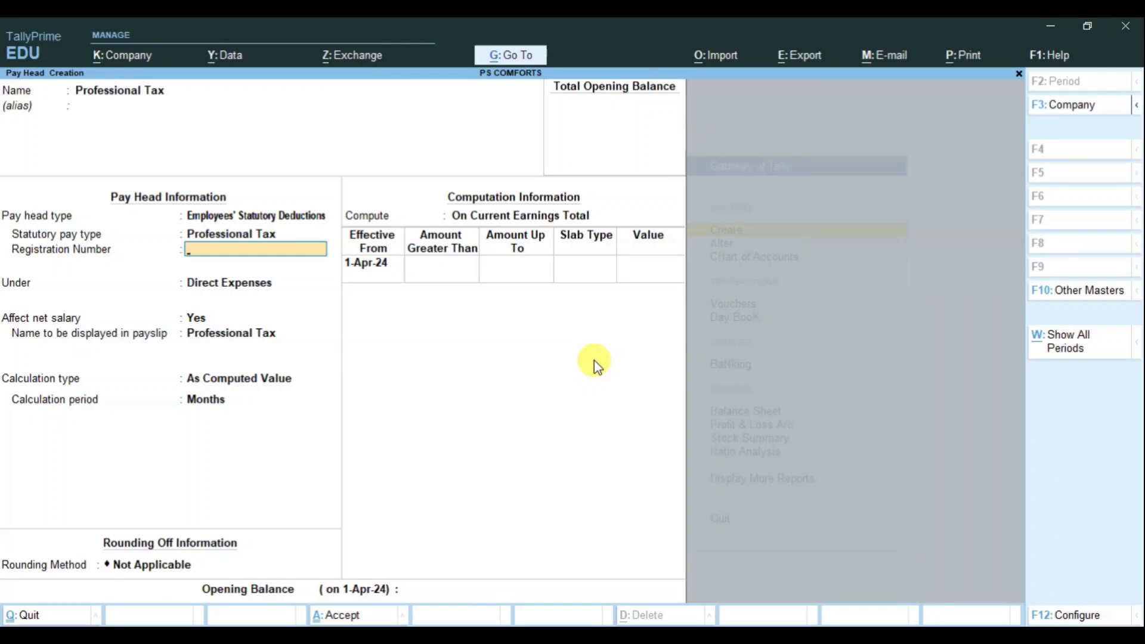
Step: Place Professional Tax under Current Liabilities with a Months calculation period
key(Return)
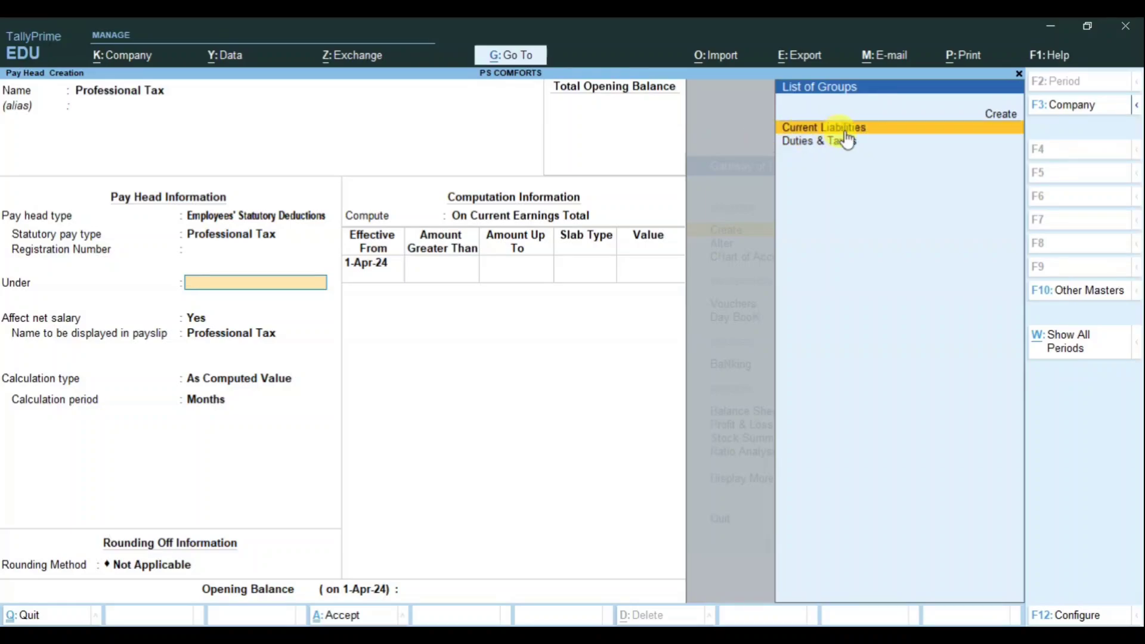
key(Return)
key(Return)
key(Return)
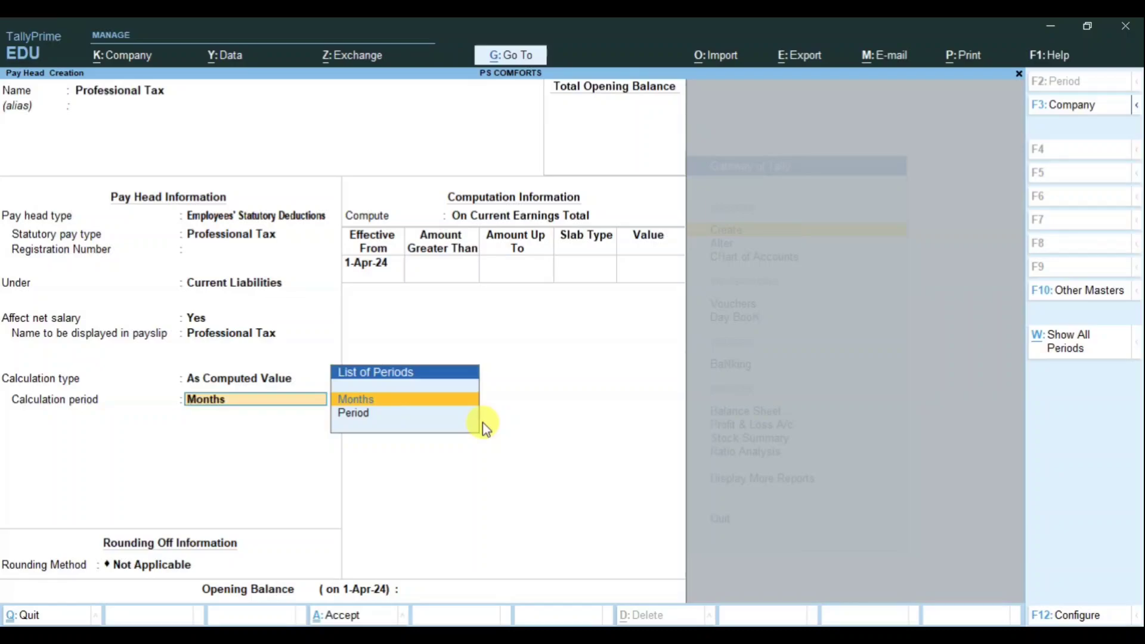
key(Return)
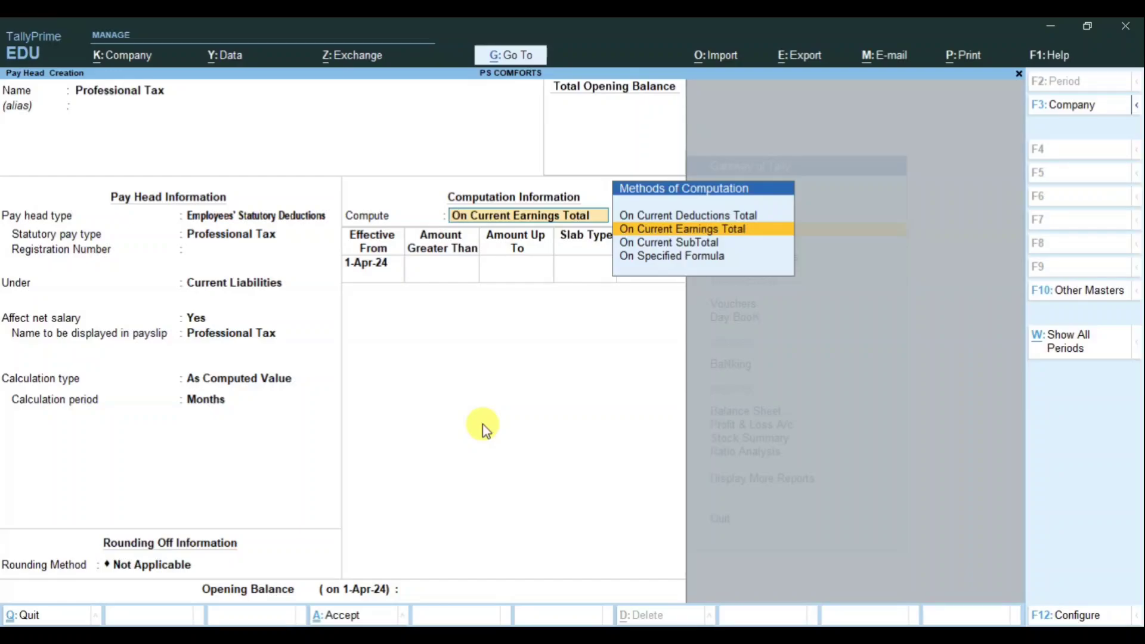
Step: Compute Professional Tax On Specified Formula using Basic Salary, effective 1-Apr-24
key(Down)
key(Down)
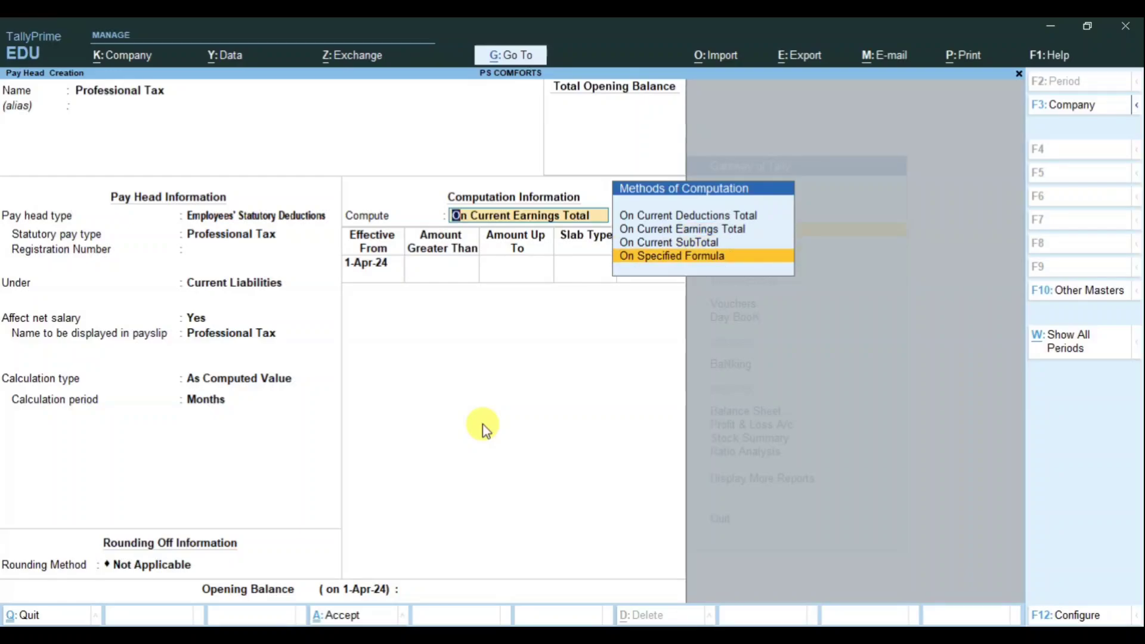
key(Return)
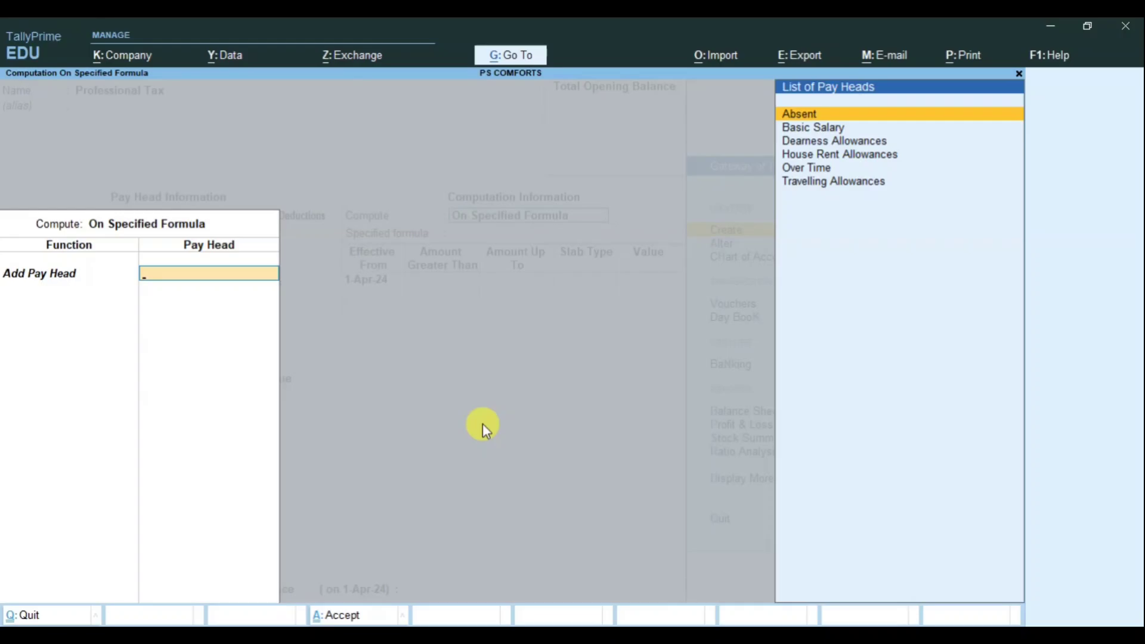
key(Down)
key(Return)
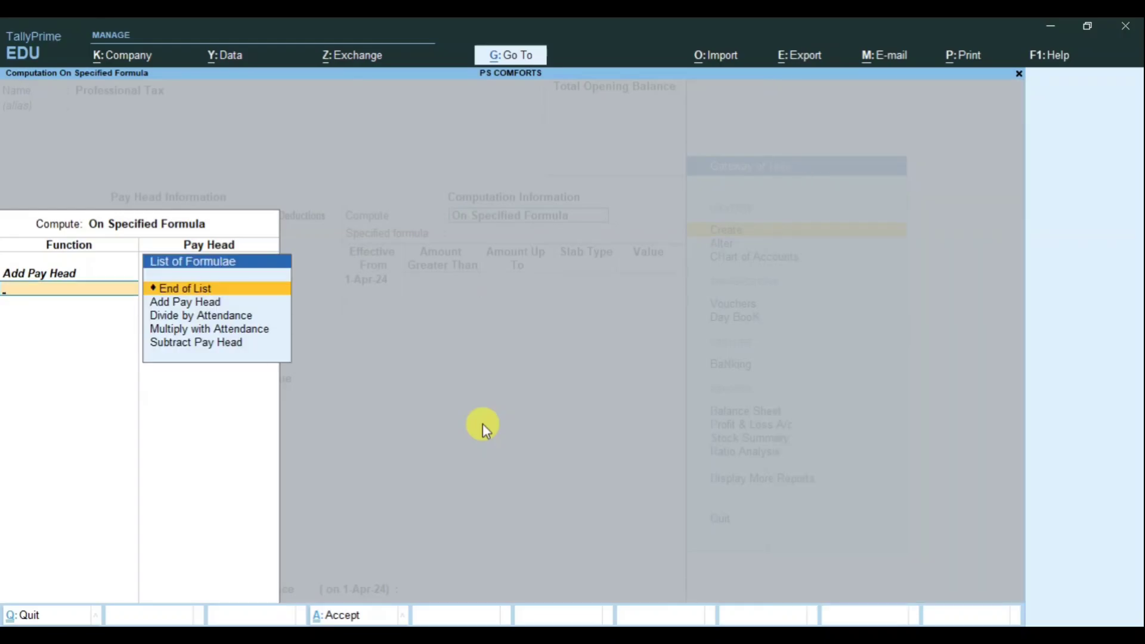
key(Return)
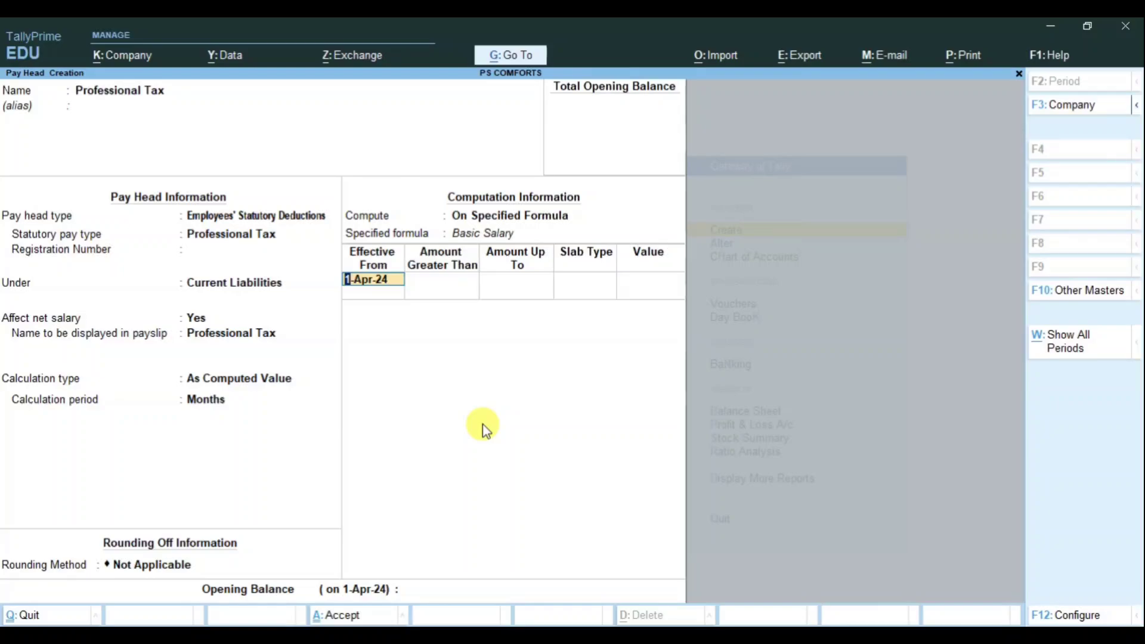
key(Return)
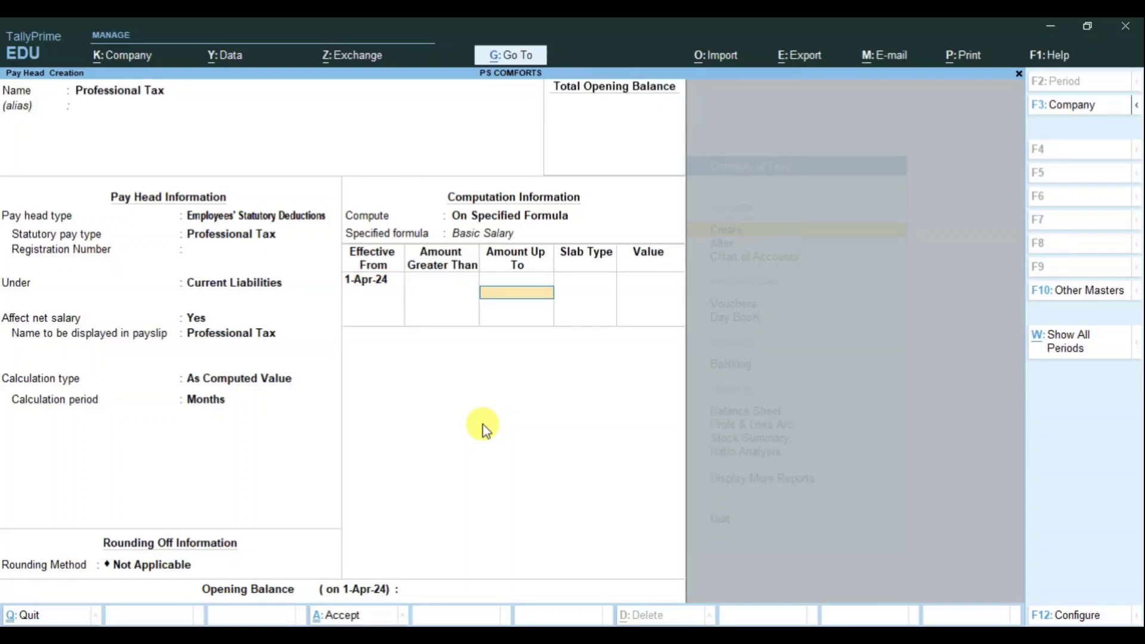
Step: Add a first slab up to 15,000 with Value as the slab type
text(15000)
key(Return)
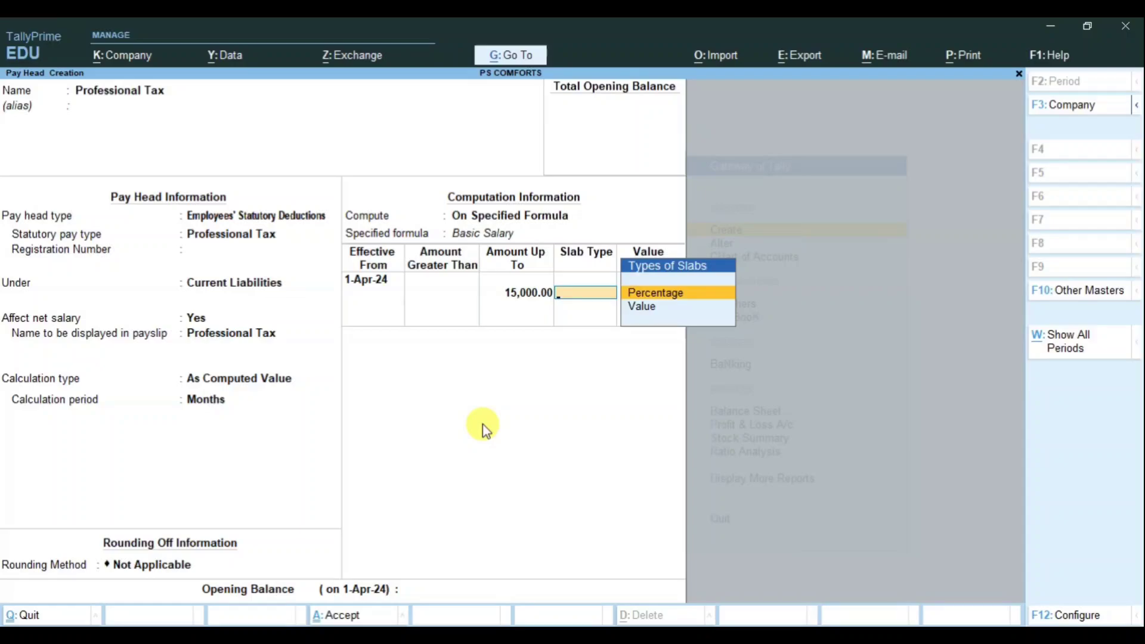
key(Down)
key(Return)
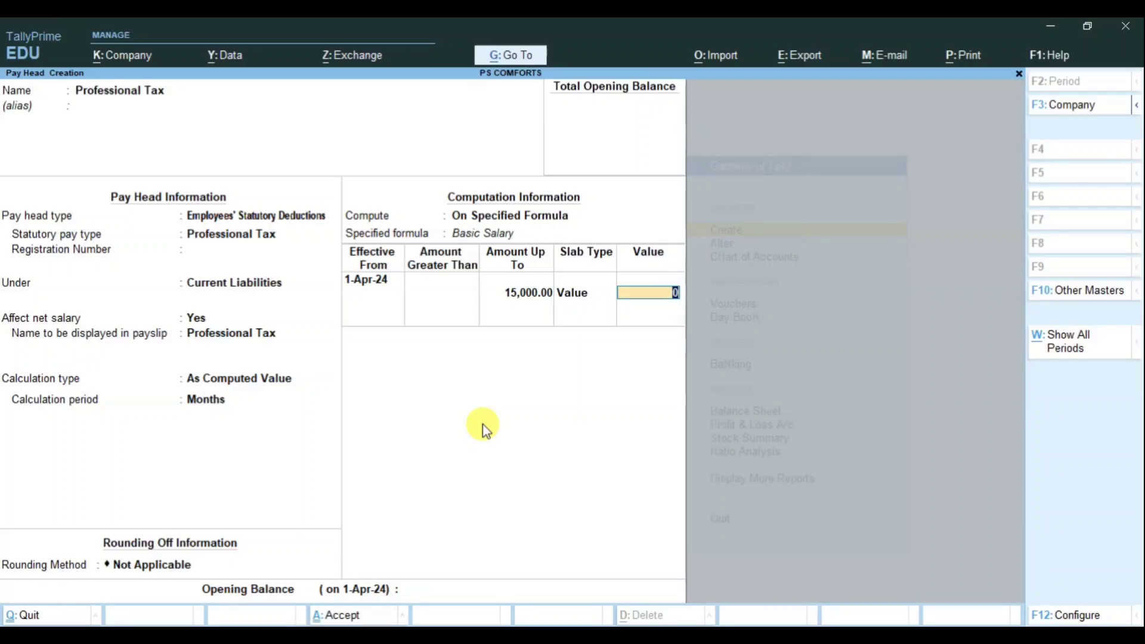
Step: Finish the first slab at 0 and add a second slab up to 20,000 valued at 150
key(Return)
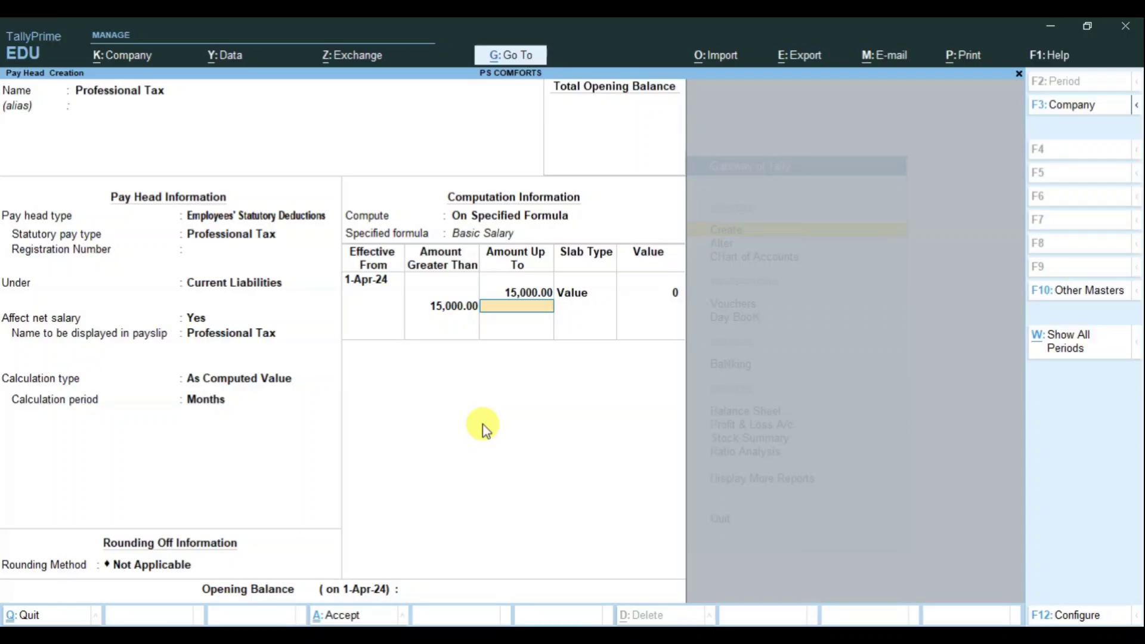
text(20000)
key(Return)
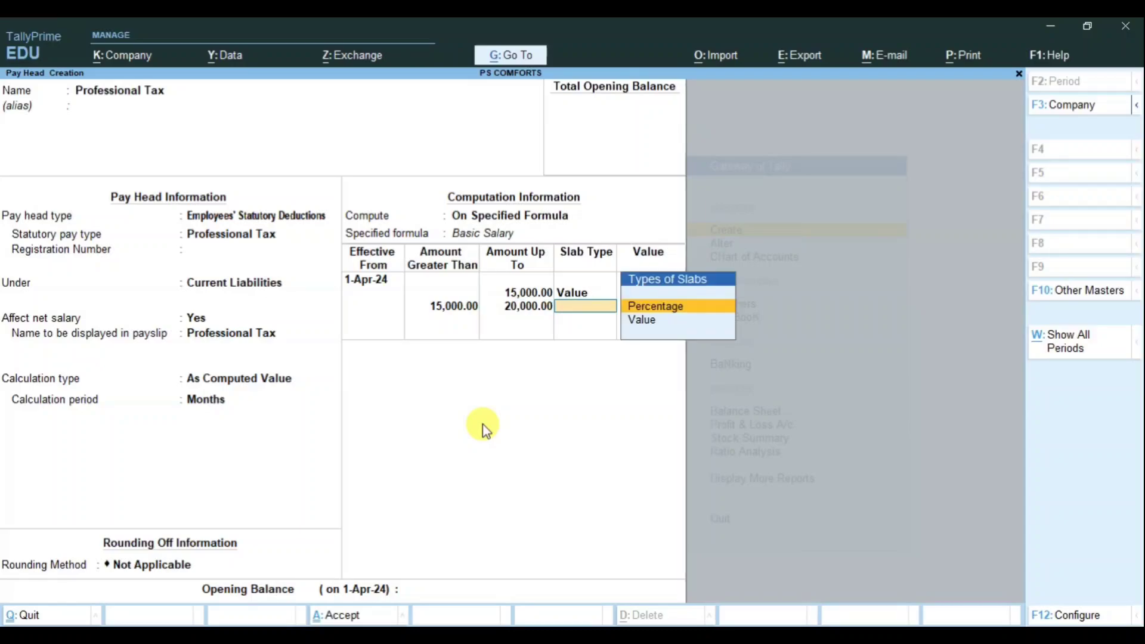
key(Down)
key(Return)
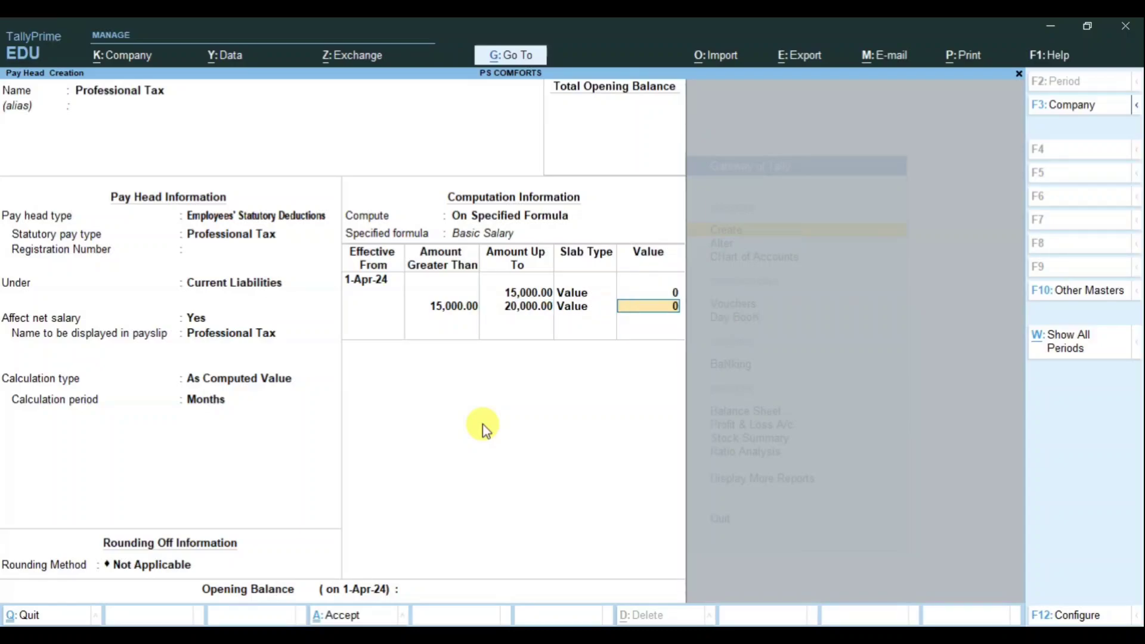
text(150)
key(Return)
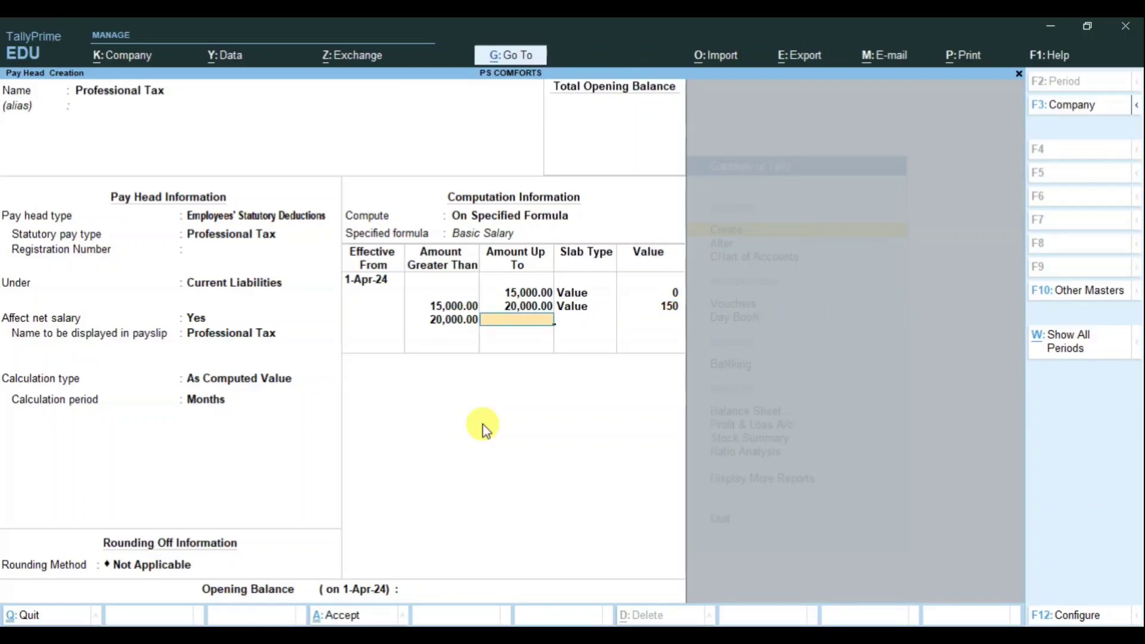
Step: Add an open-ended top slab with a fixed Value of 200, then save the pay head
key(Return)
key(Down)
key(Return)
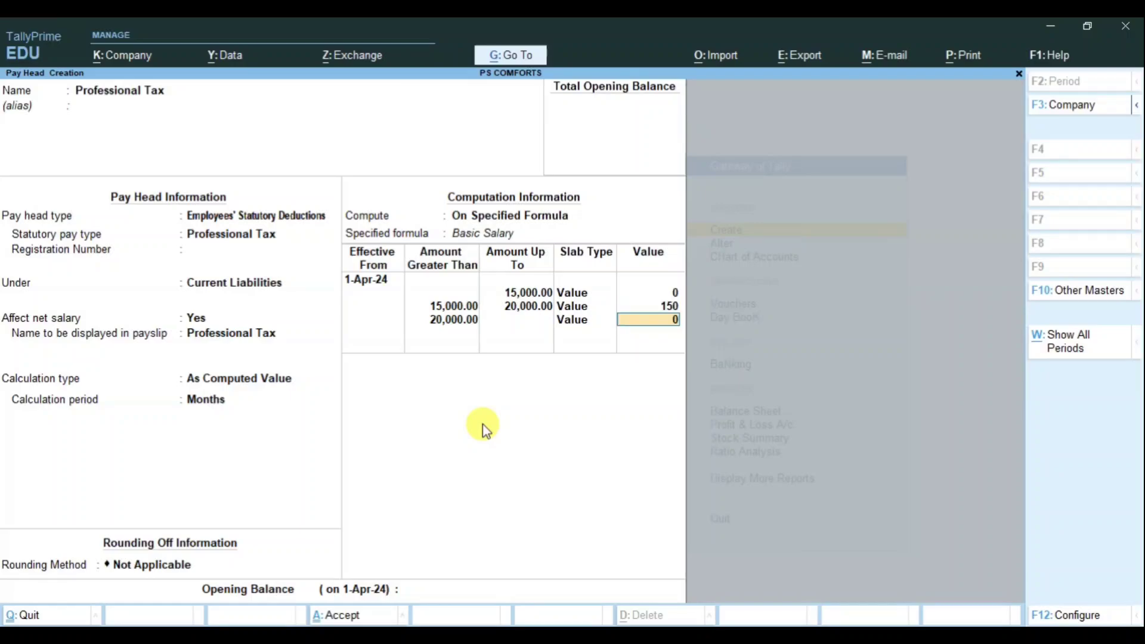
text(200)
key(Return)
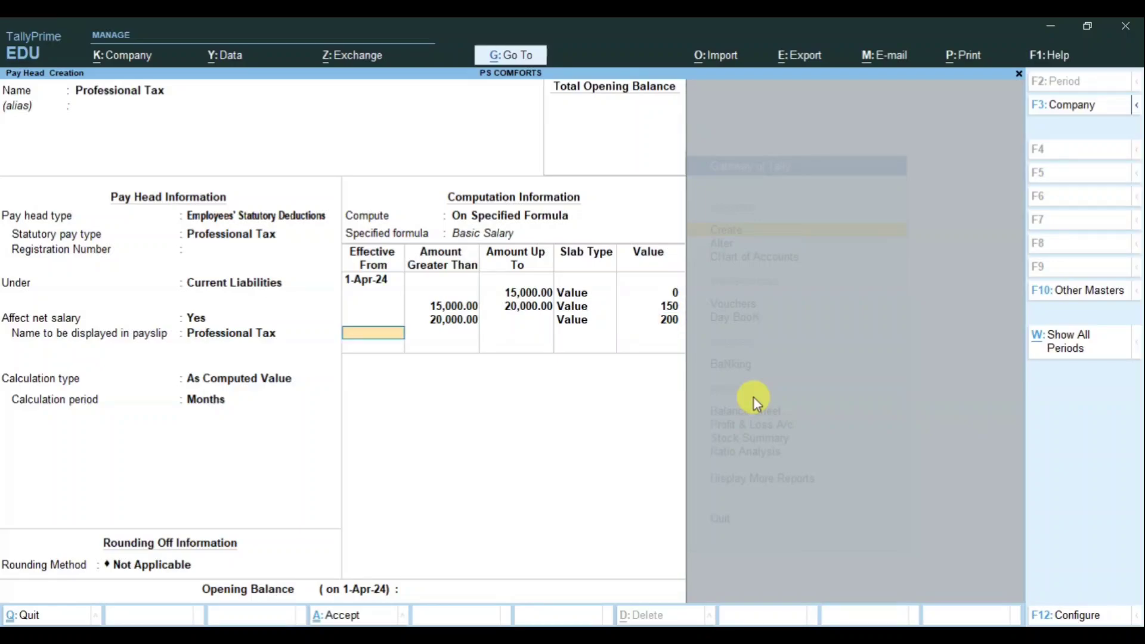
key(Return)
key(Return)
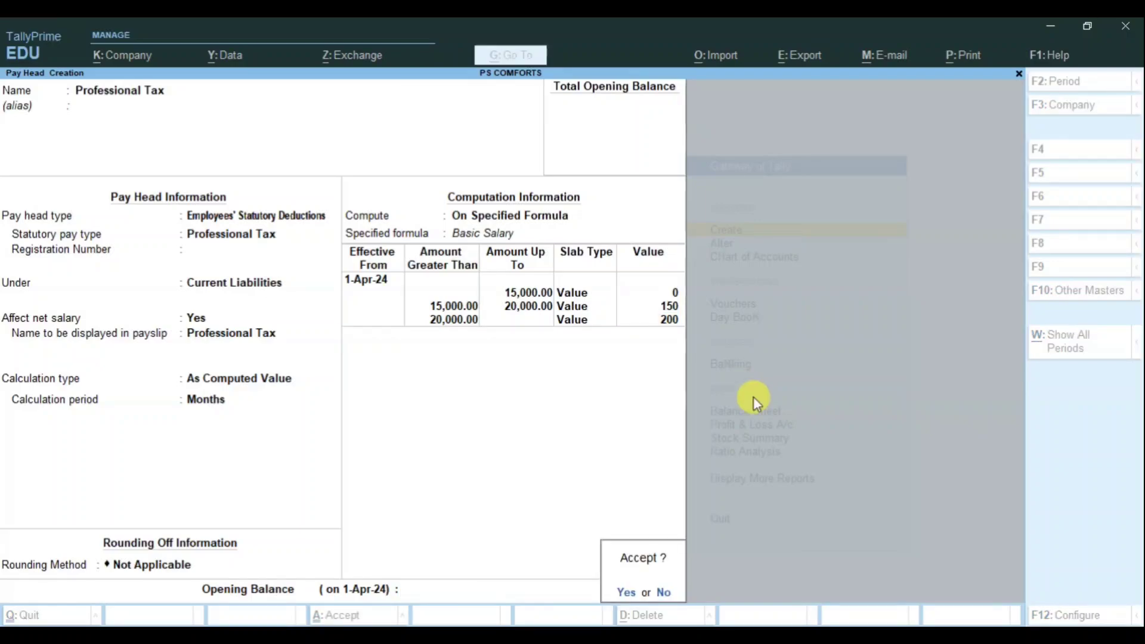
key(Return)
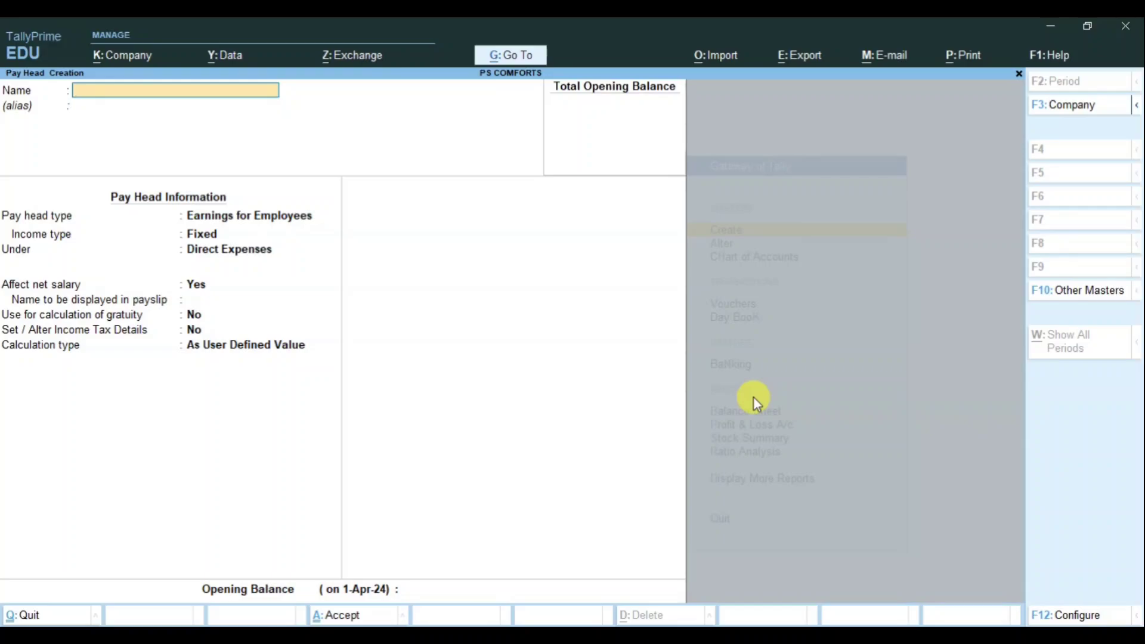
Step: Name it Employee Provident Fund, a PF Account (A/c No. 1) statutory deduction under Current Liabilities
text(Employee Provident Fund)
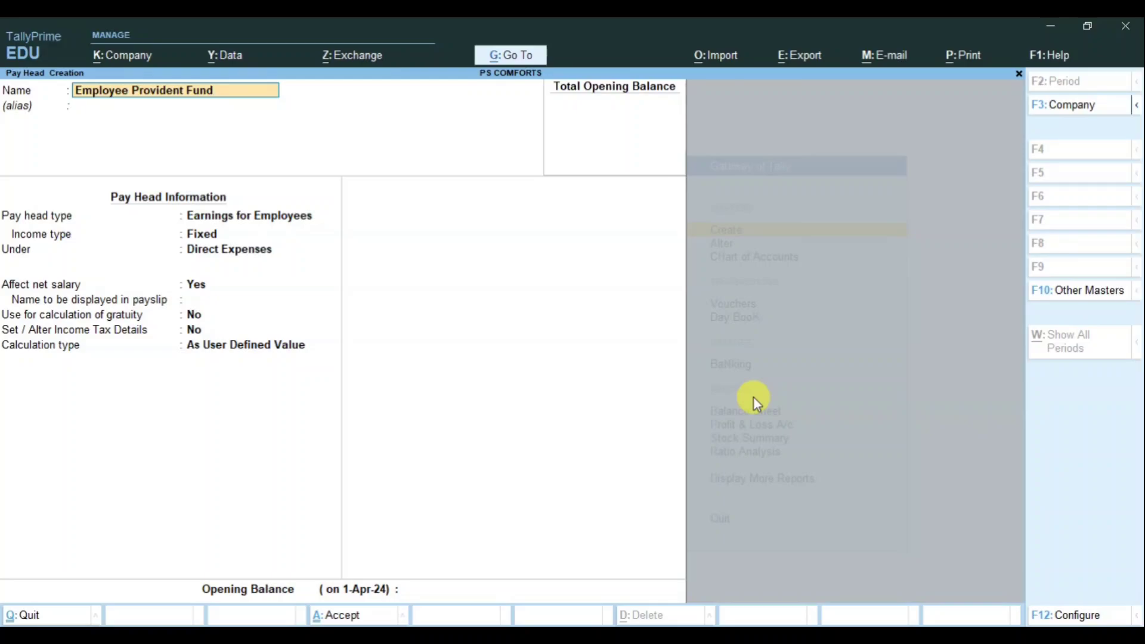
key(Return)
key(Return)
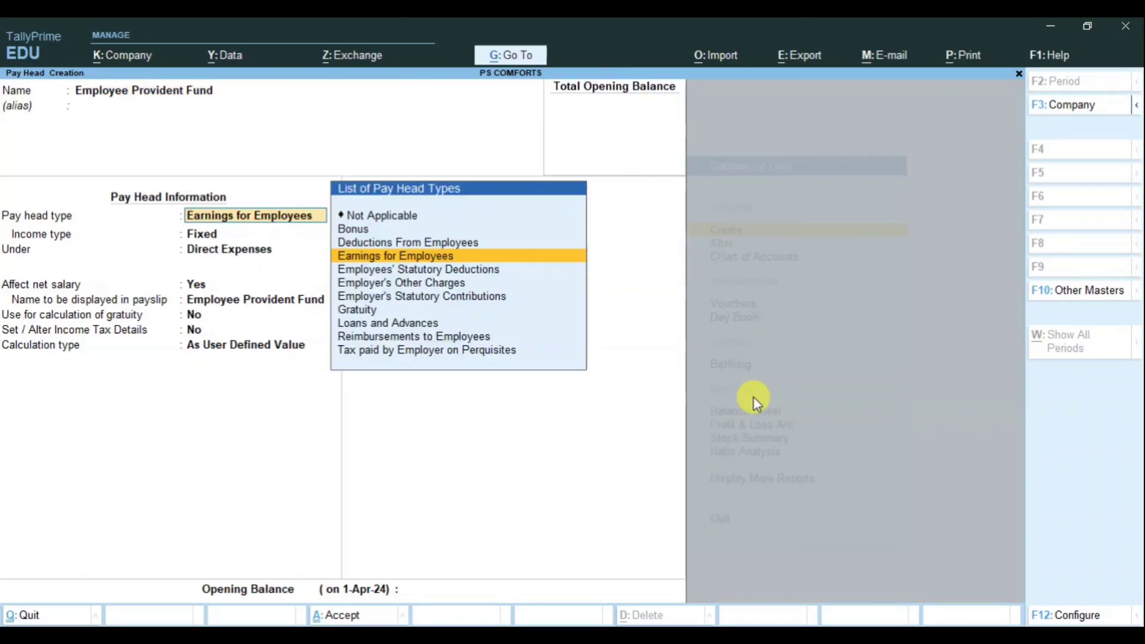
key(Down)
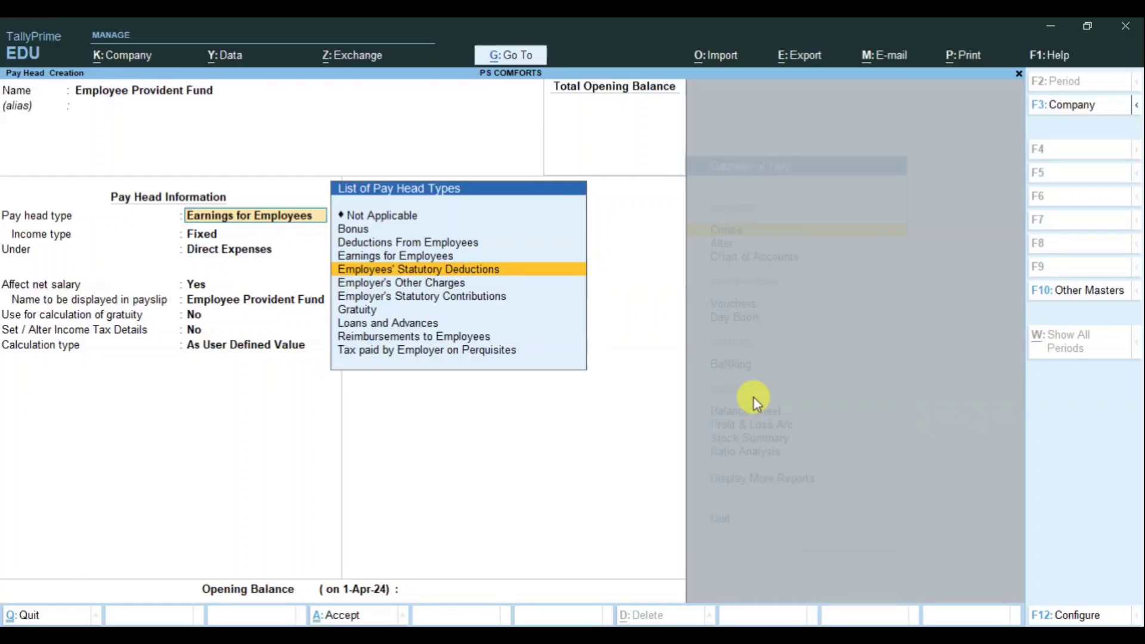
key(Return)
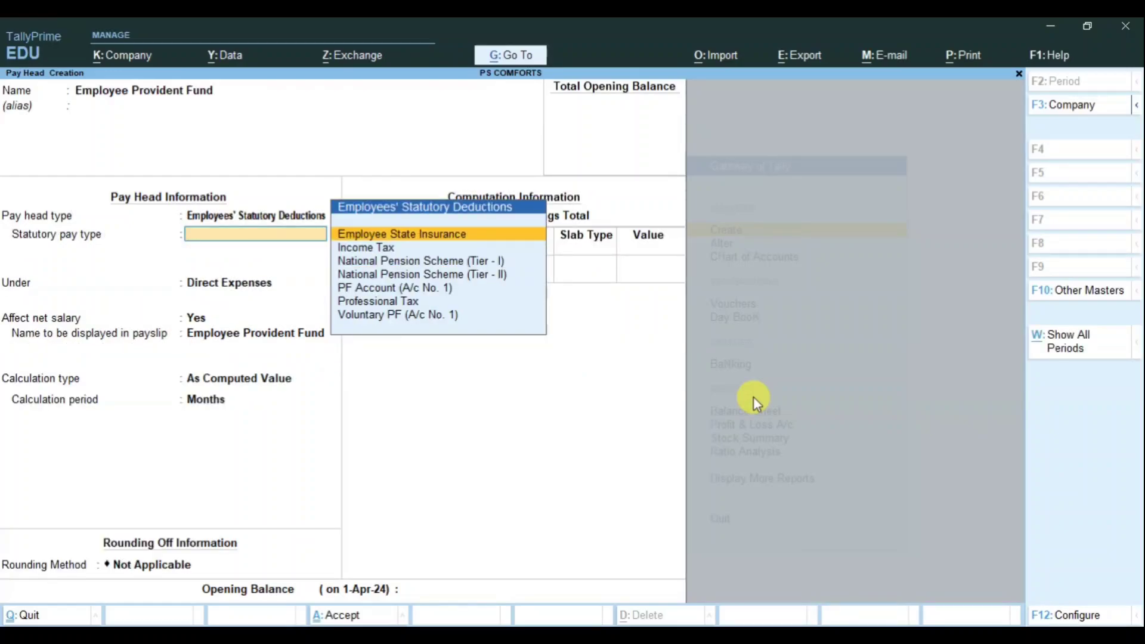
key(Down)
key(Down)
key(Down)
key(Down)
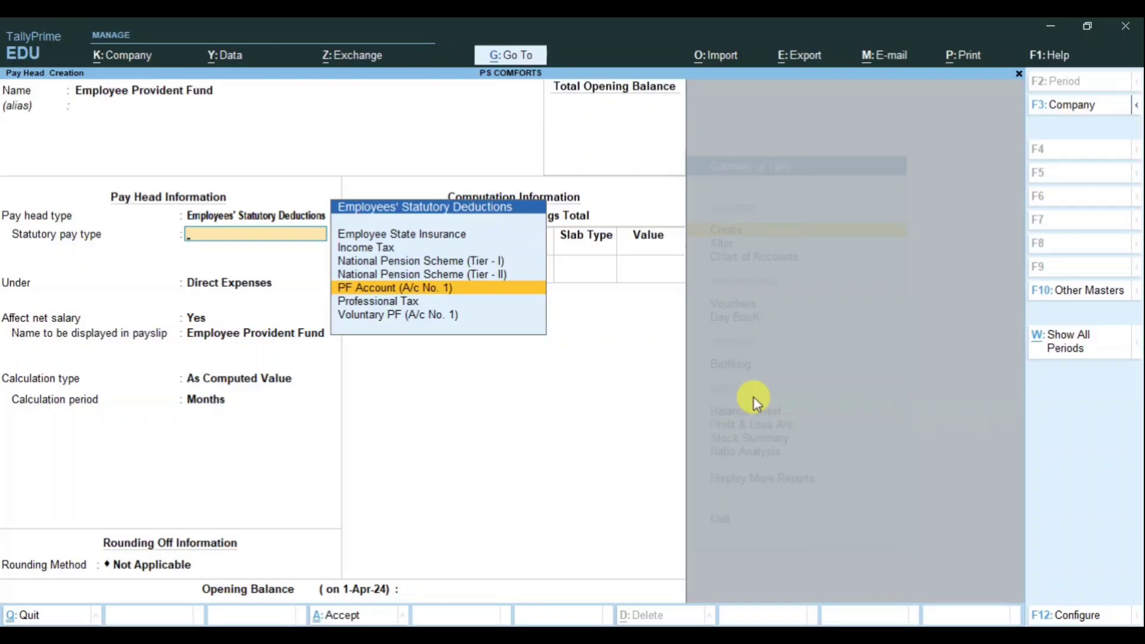
key(Return)
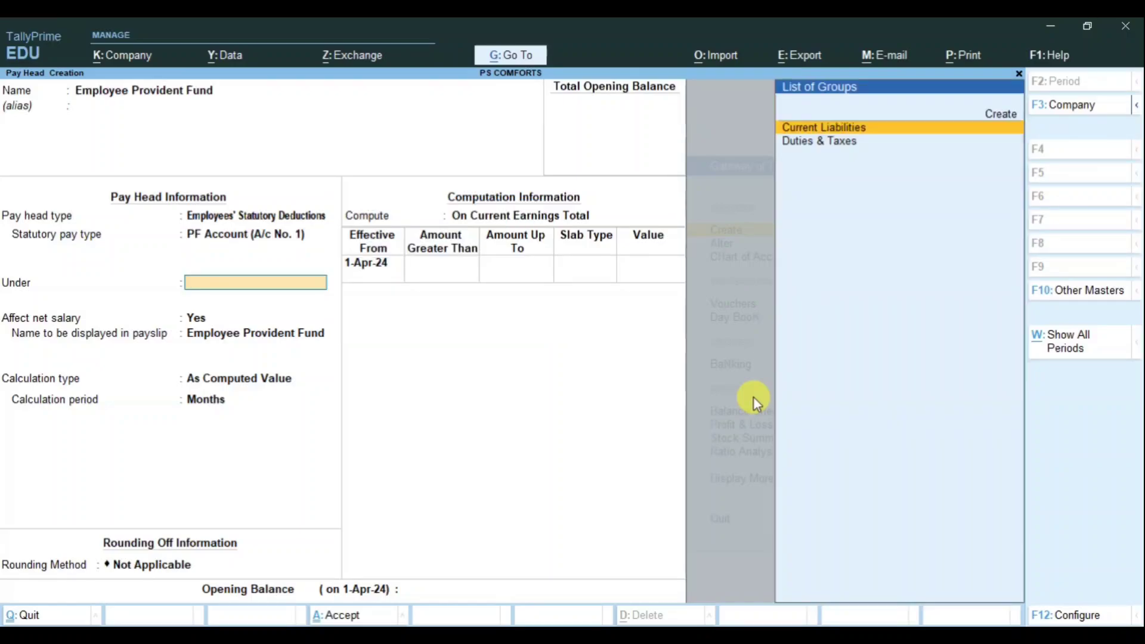
key(Return)
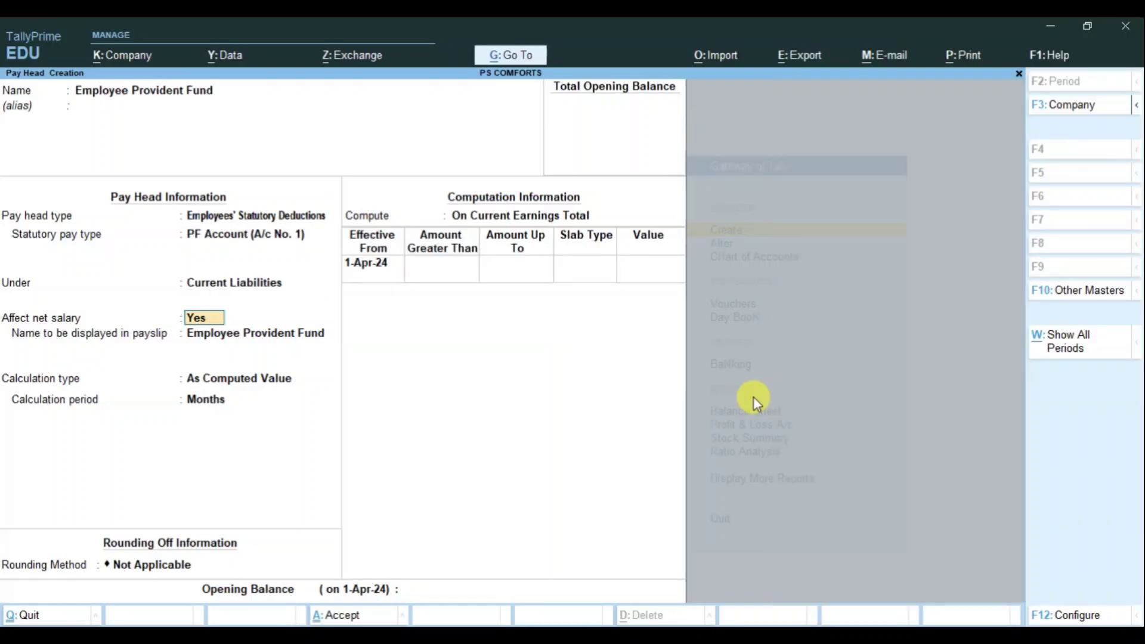
key(Return)
key(Return)
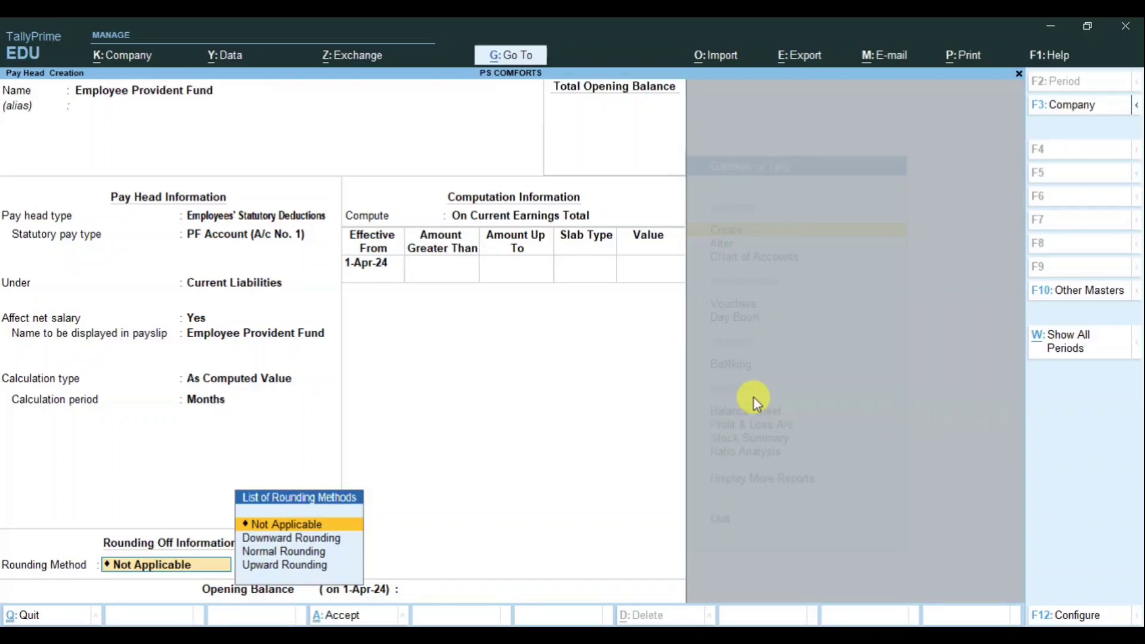
key(Return)
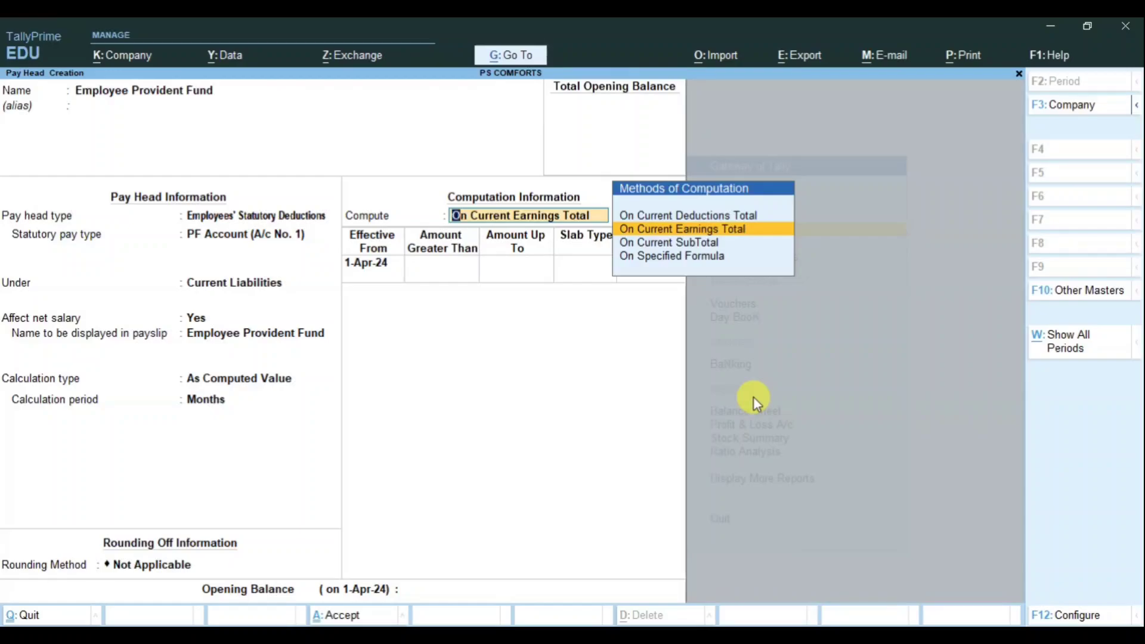
Step: Compute it On Specified Formula from Basic Salary at 12 percent
key(Down)
key(Down)
key(Return)
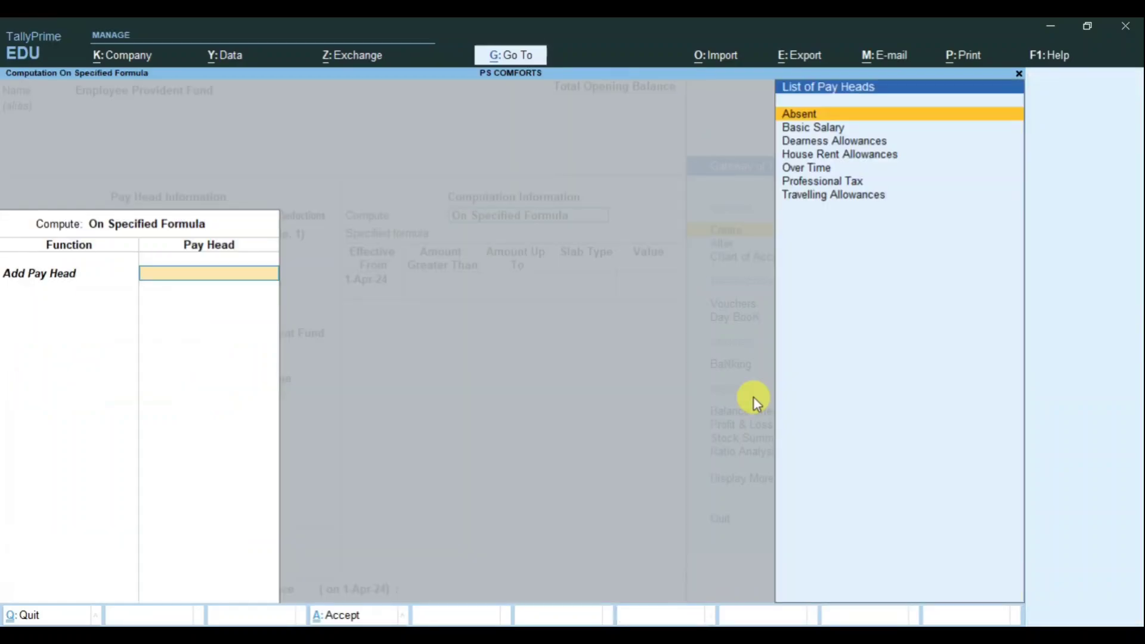
key(Down)
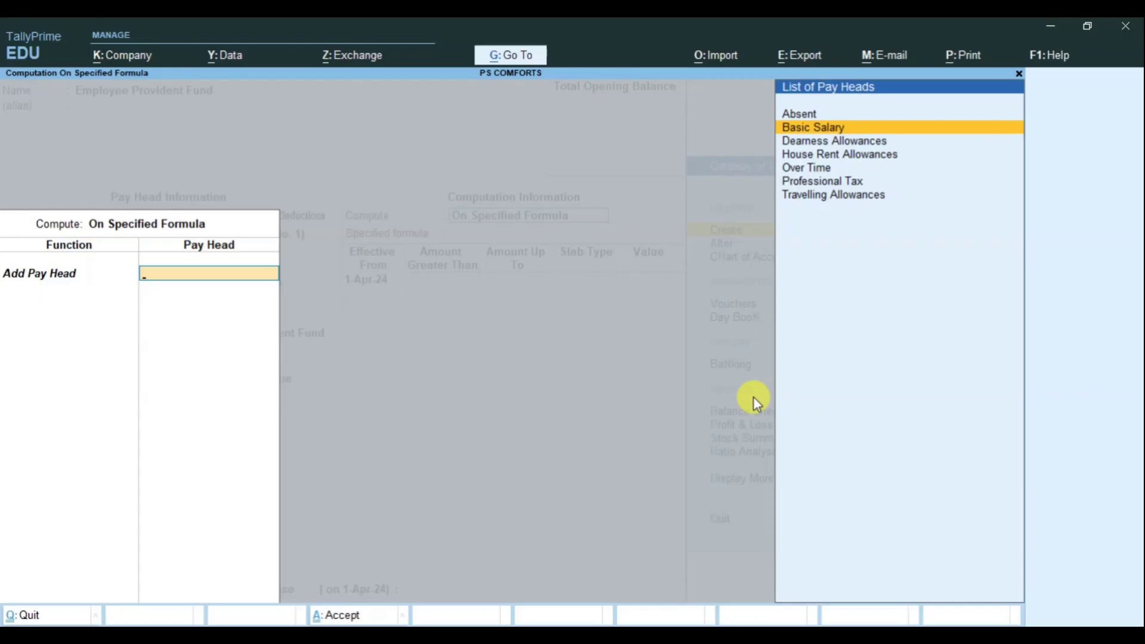
key(Return)
key(Return)
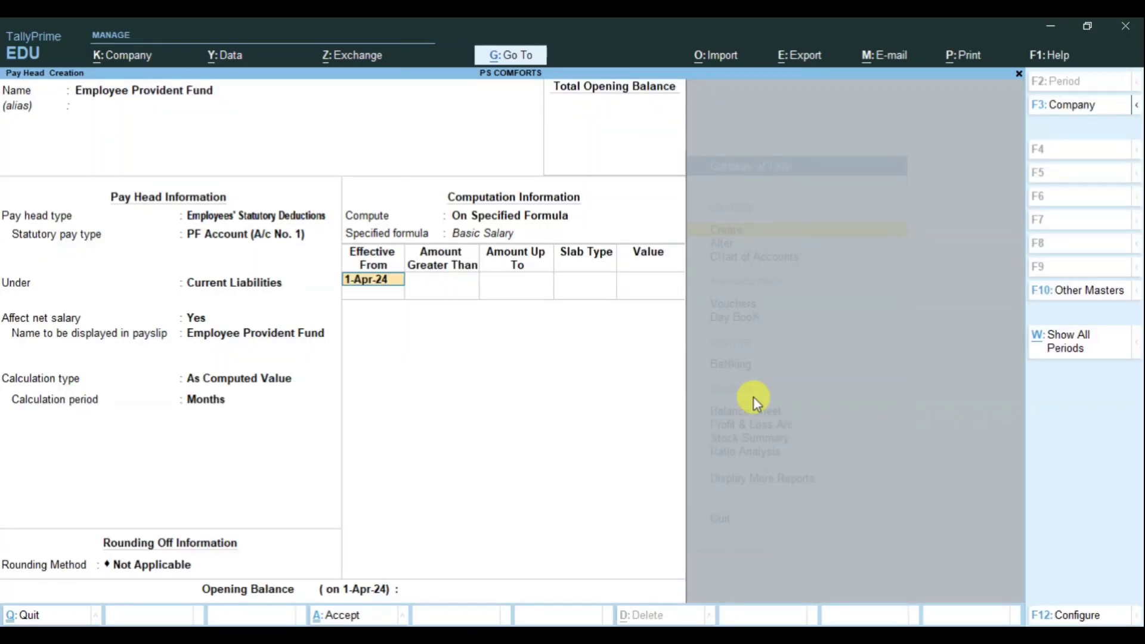
key(Return)
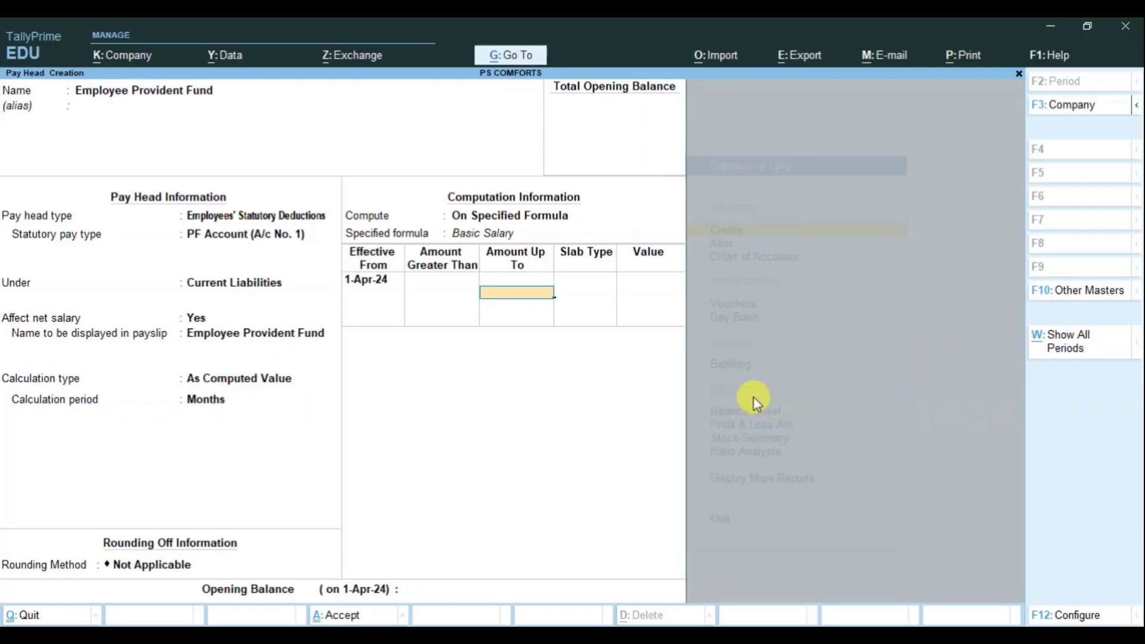
key(Return)
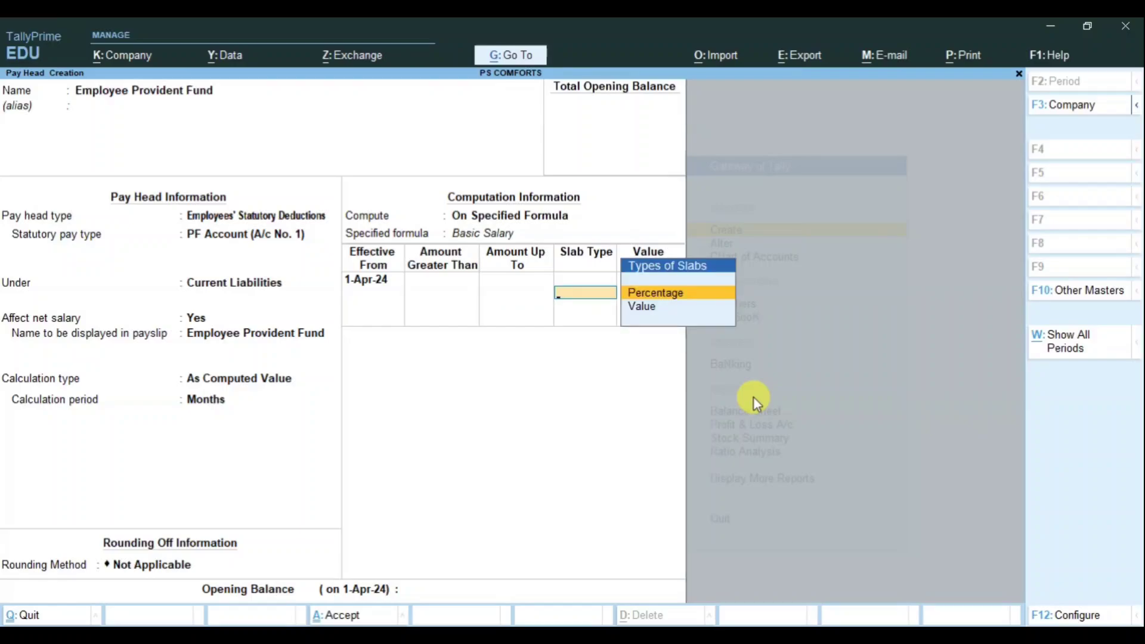
key(Return)
text(12)
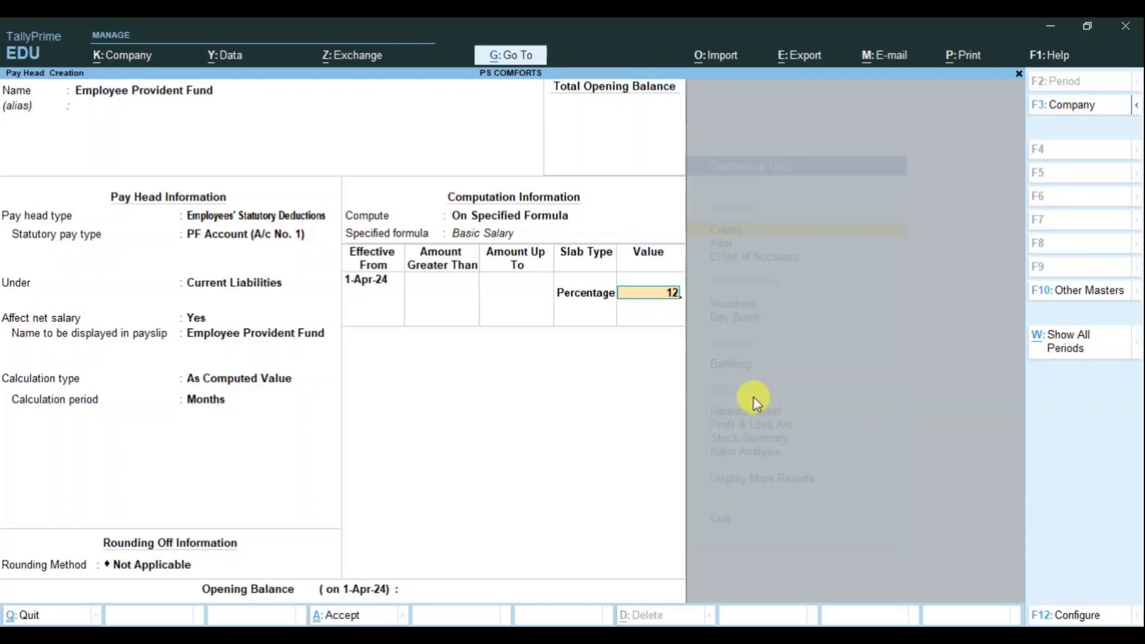
key(Return)
key(Return)
key(Return)
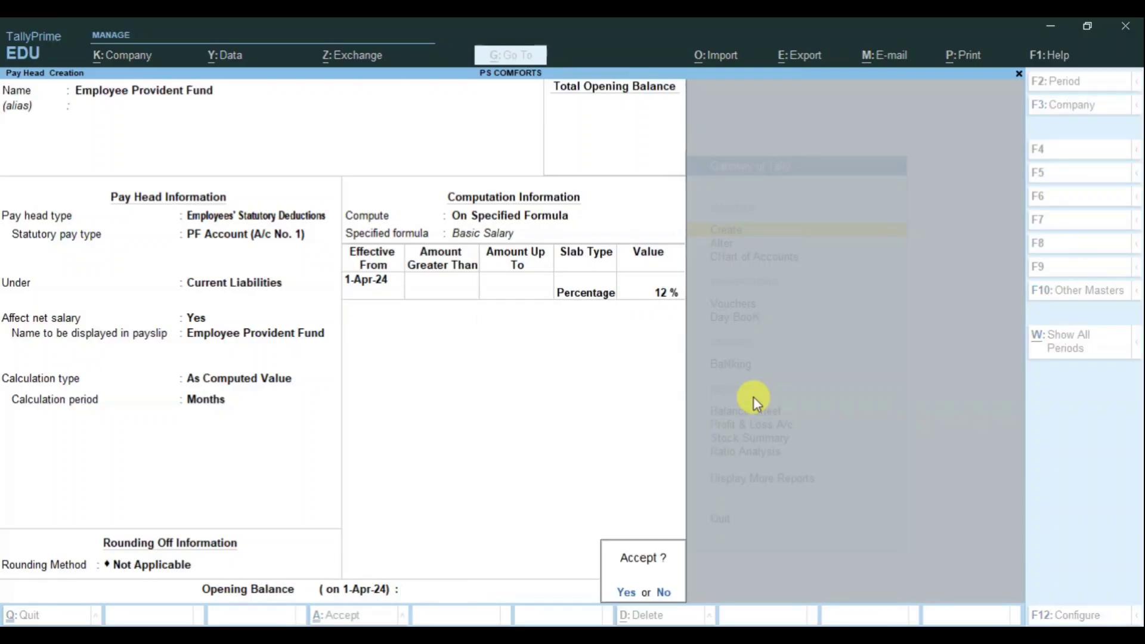
key(Return)
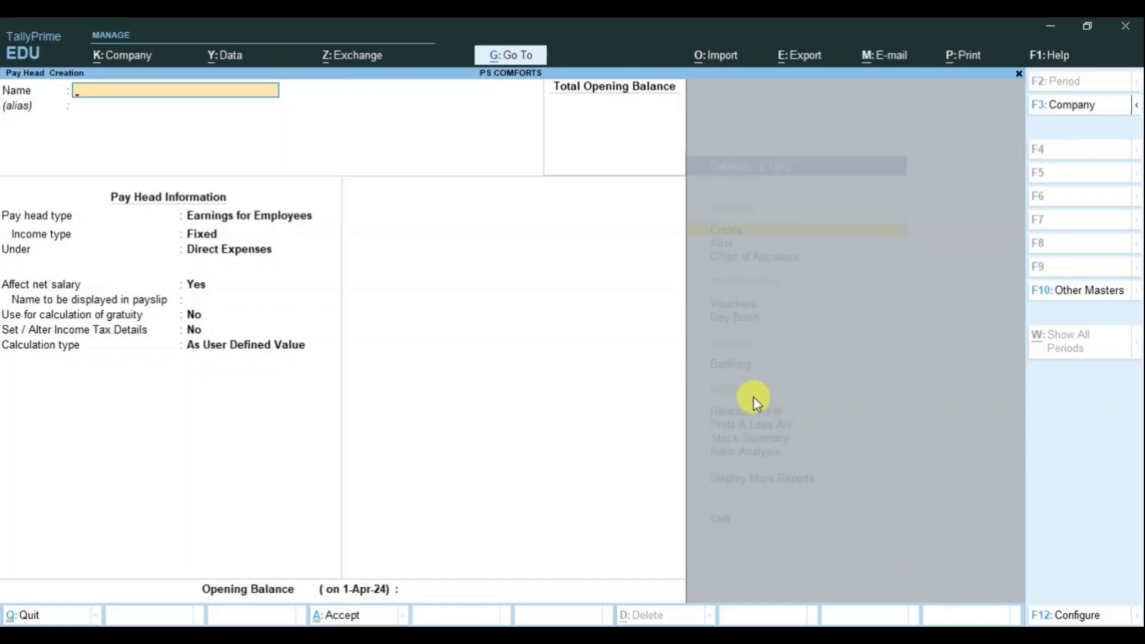
Step: Name the pay head Salary Payable, type Not Applicable, grouped under Current Liabilities
text(Salary Payable)
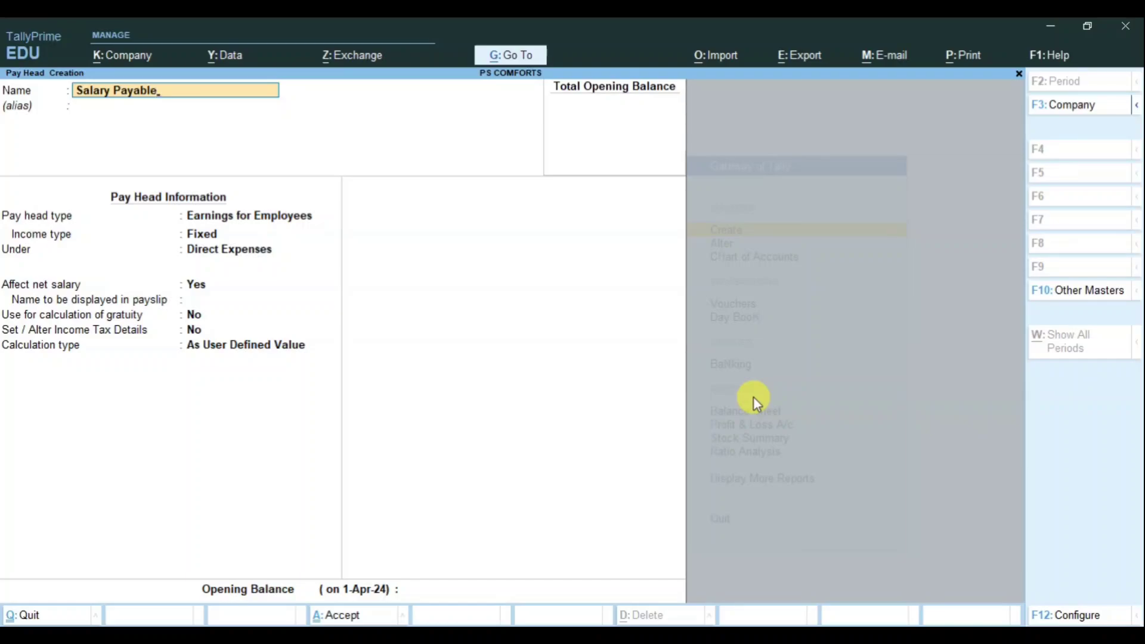
key(Return)
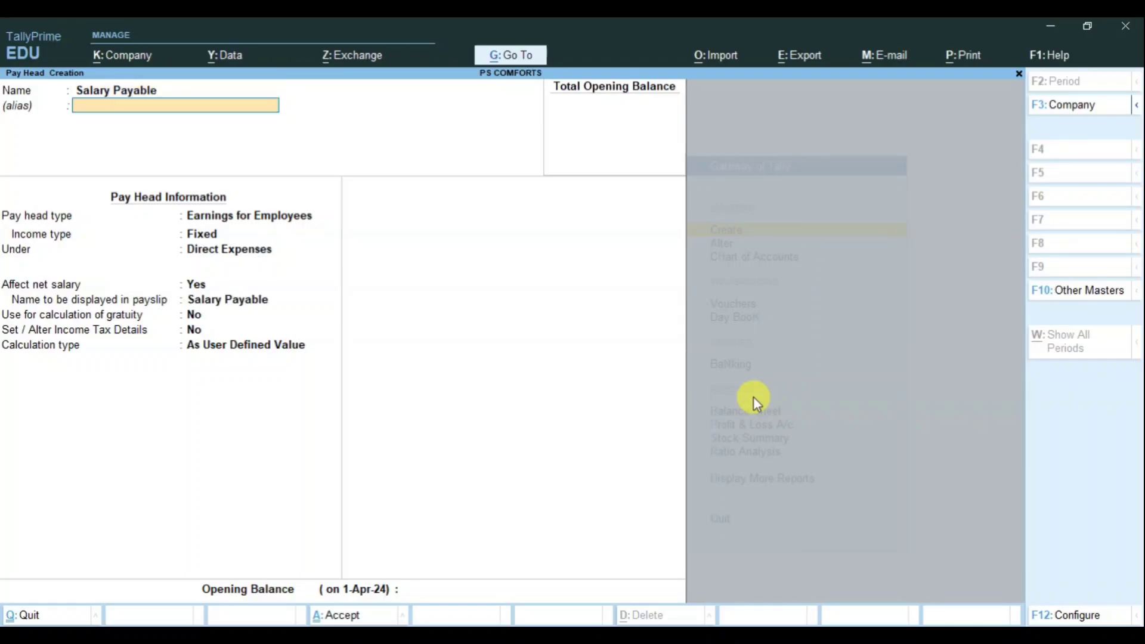
key(Return)
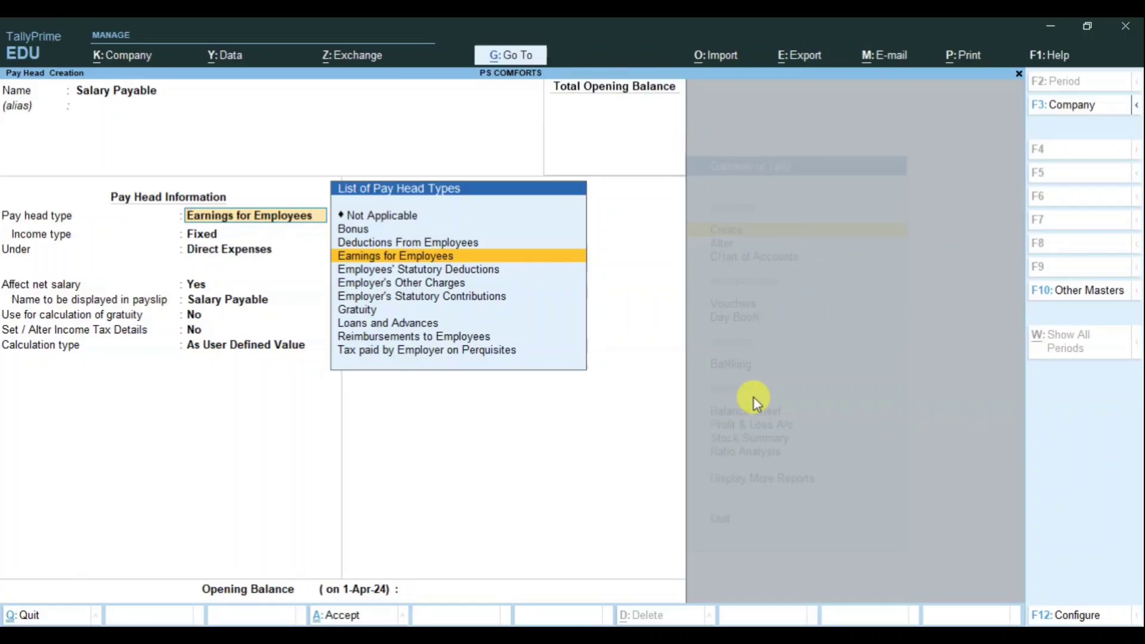
key(Up)
key(Up)
key(Up)
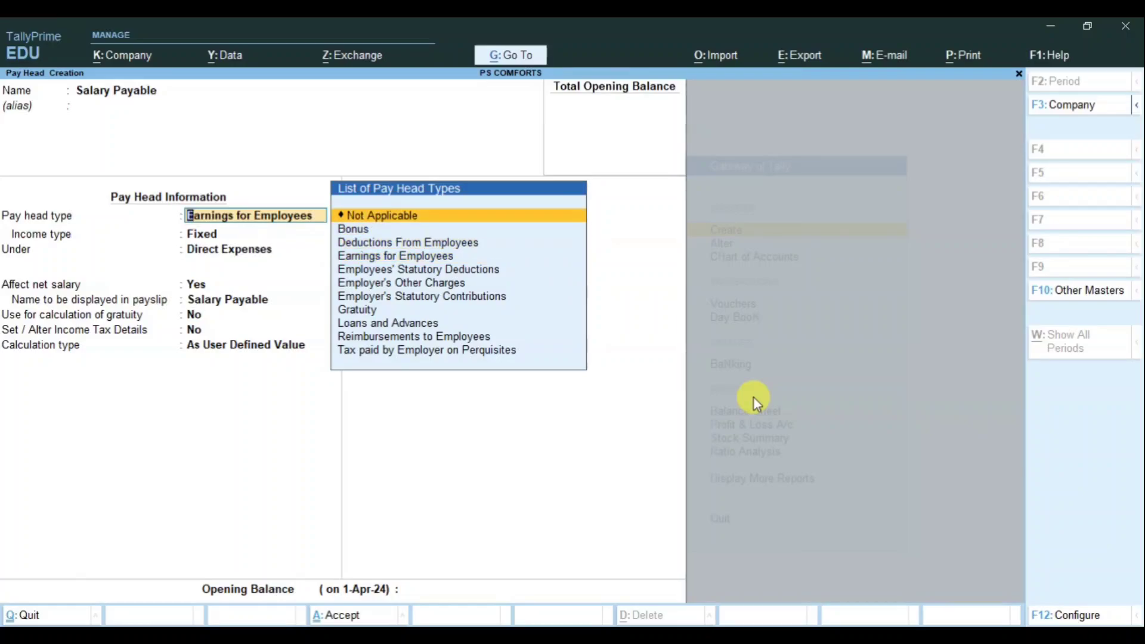
key(Return)
key(Return)
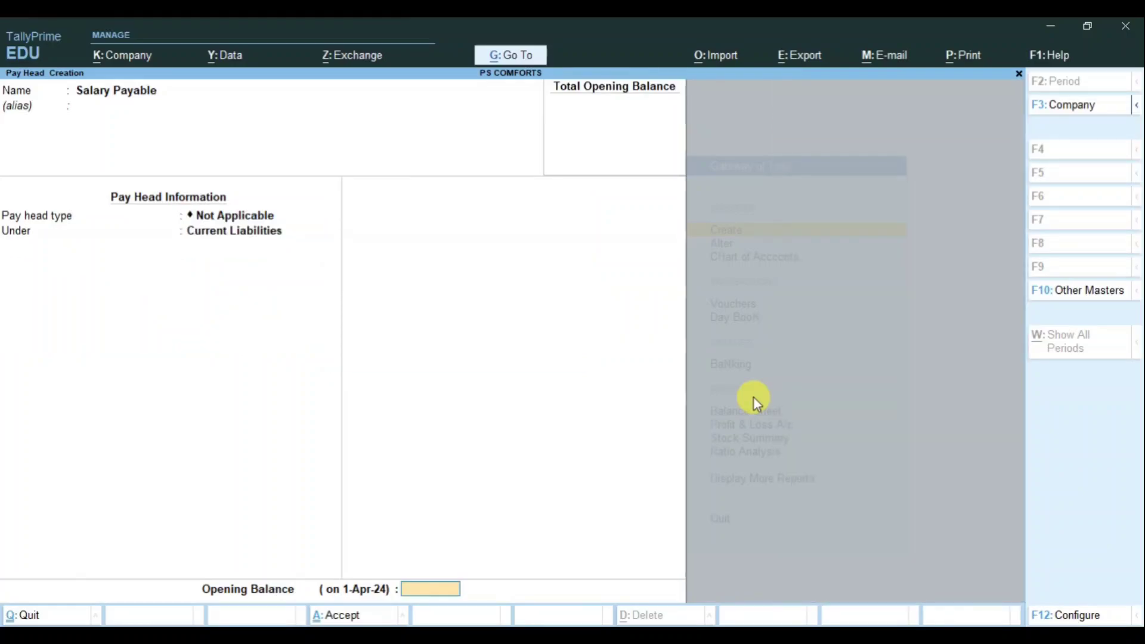
key(Return)
key(Return)
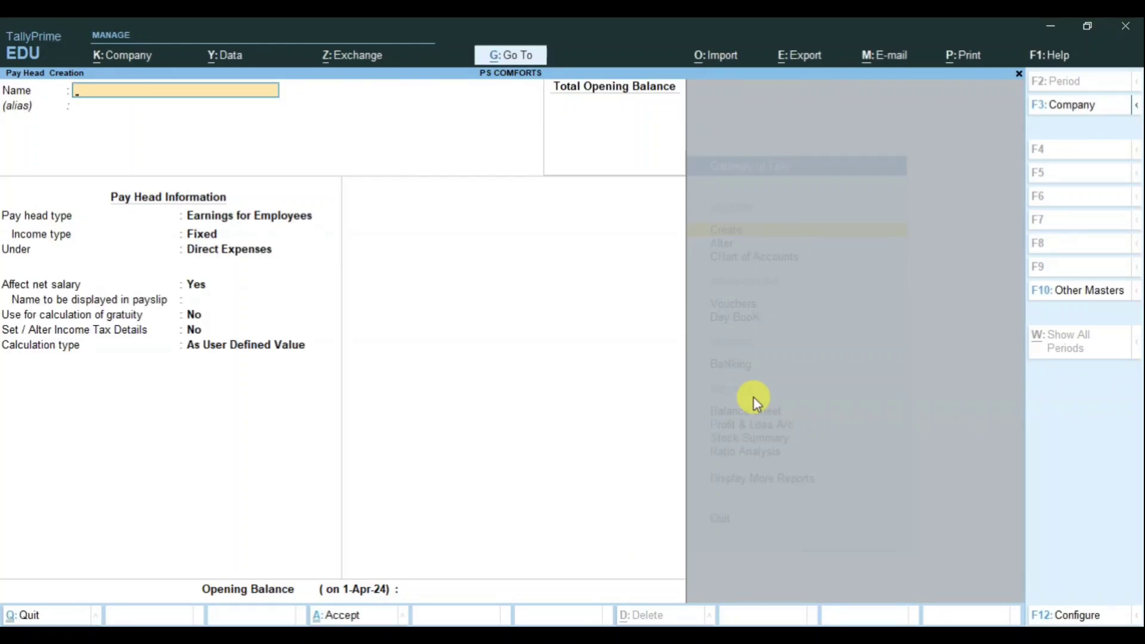
Step: Leave pay head creation and open the accountant employee's record for alteration
key(Escape)
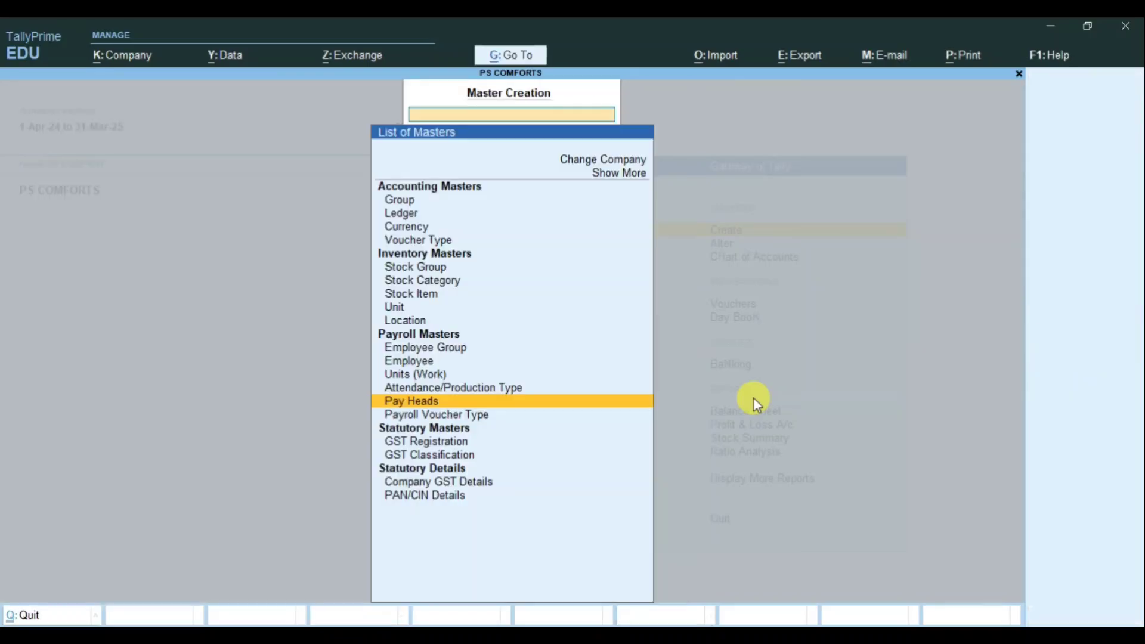
key(Up)
key(Up)
key(Up)
key(Down)
key(Down)
key(Down)
key(Down)
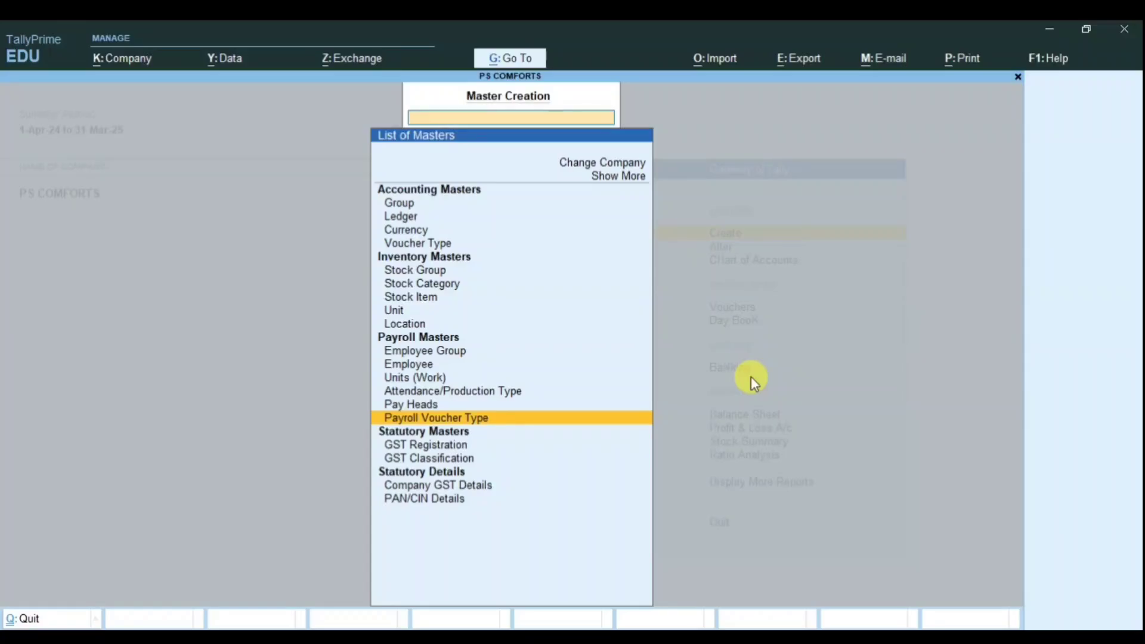
key(Escape)
key(Down)
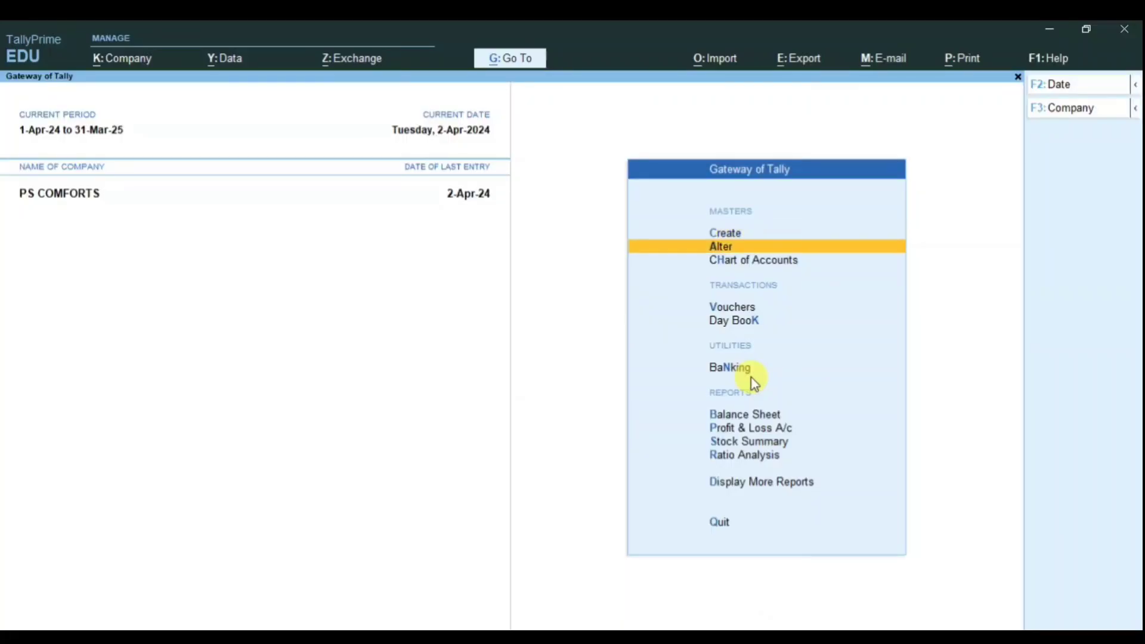
key(Return)
key(Down)
key(Down)
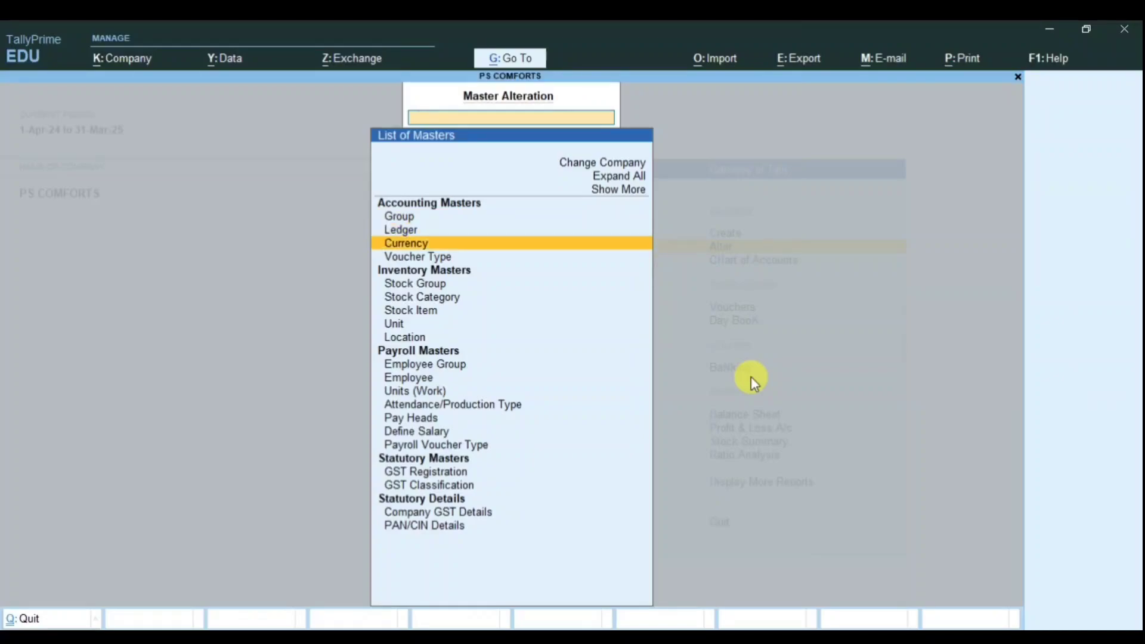
key(Down)
key(Down)
key(Down)
key(Down)
key(Down)
key(Down)
key(Down)
key(Down)
key(Down)
key(Down)
key(Down)
key(Down)
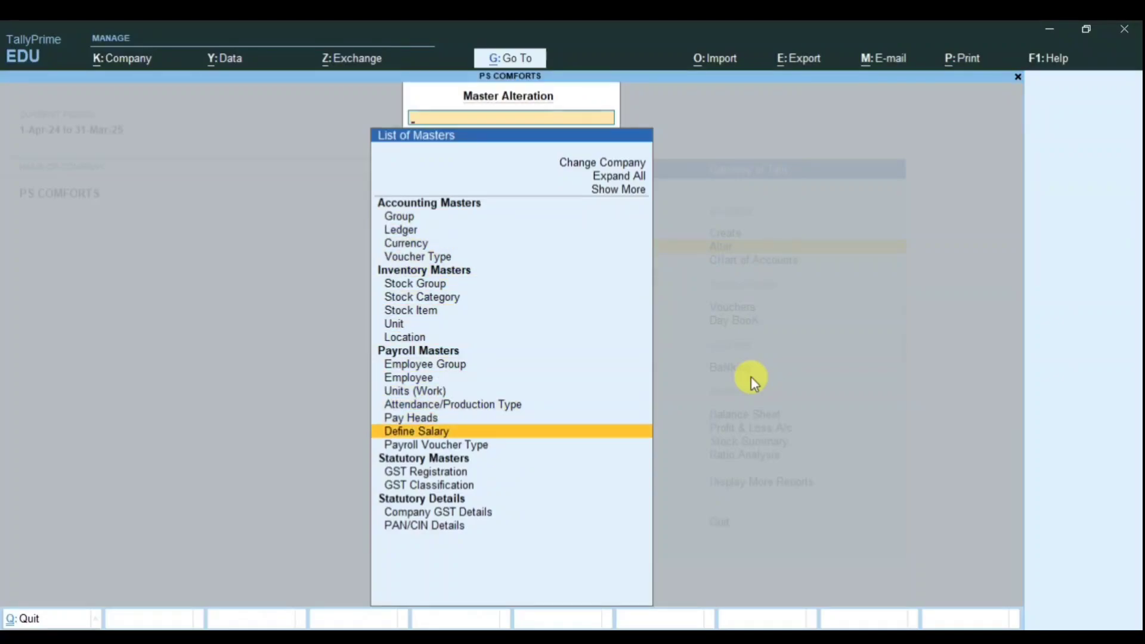
key(Up)
key(Up)
key(Up)
key(Up)
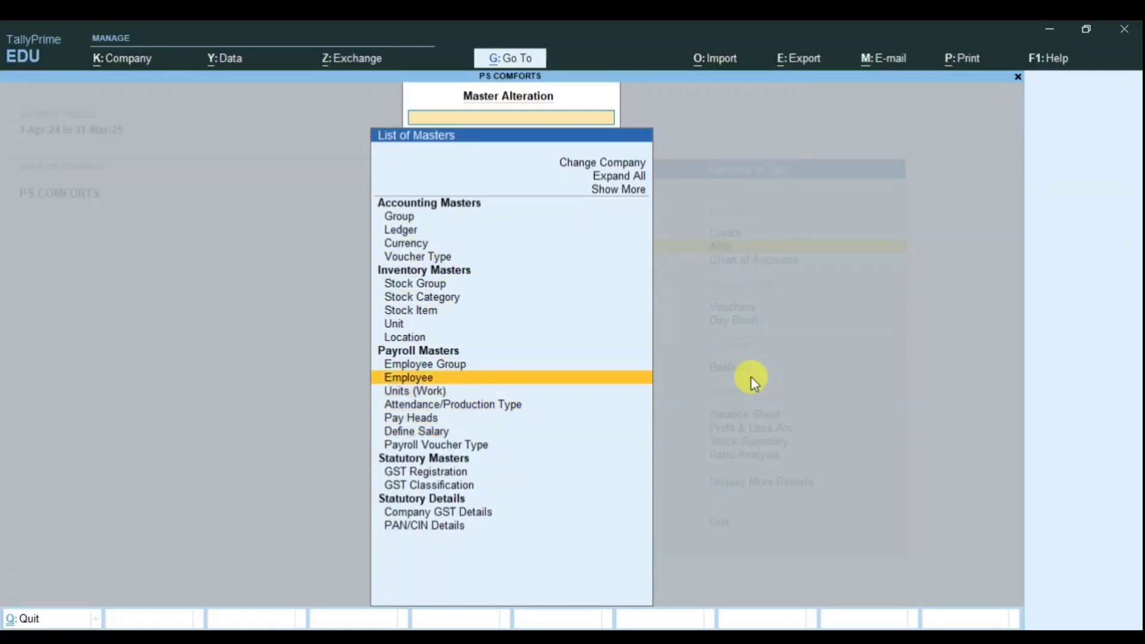
key(Return)
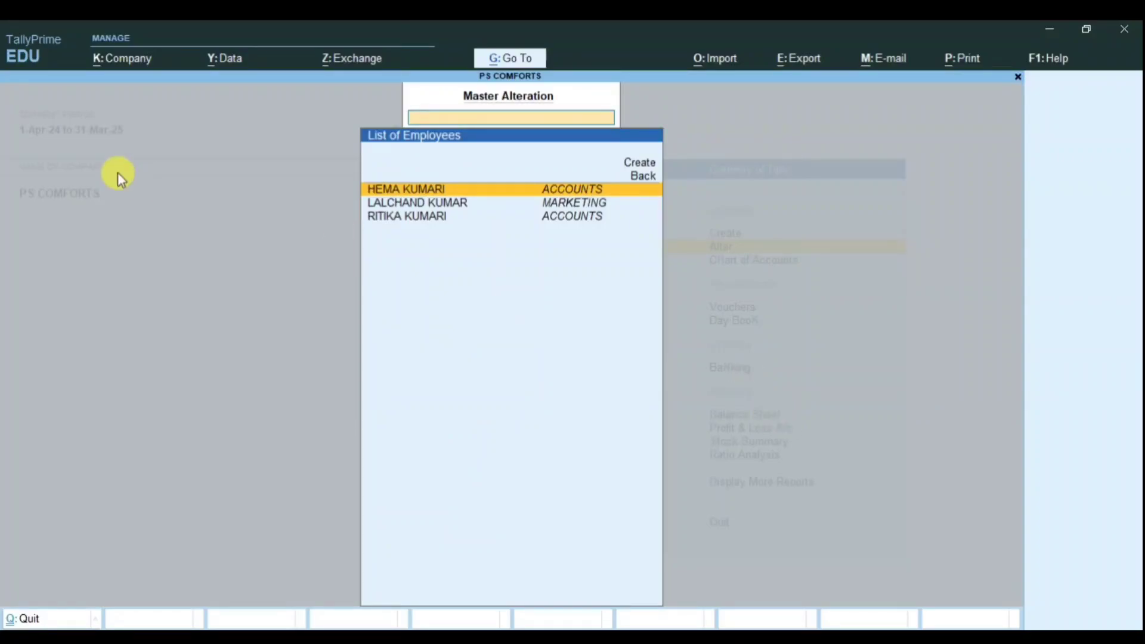
key(Return)
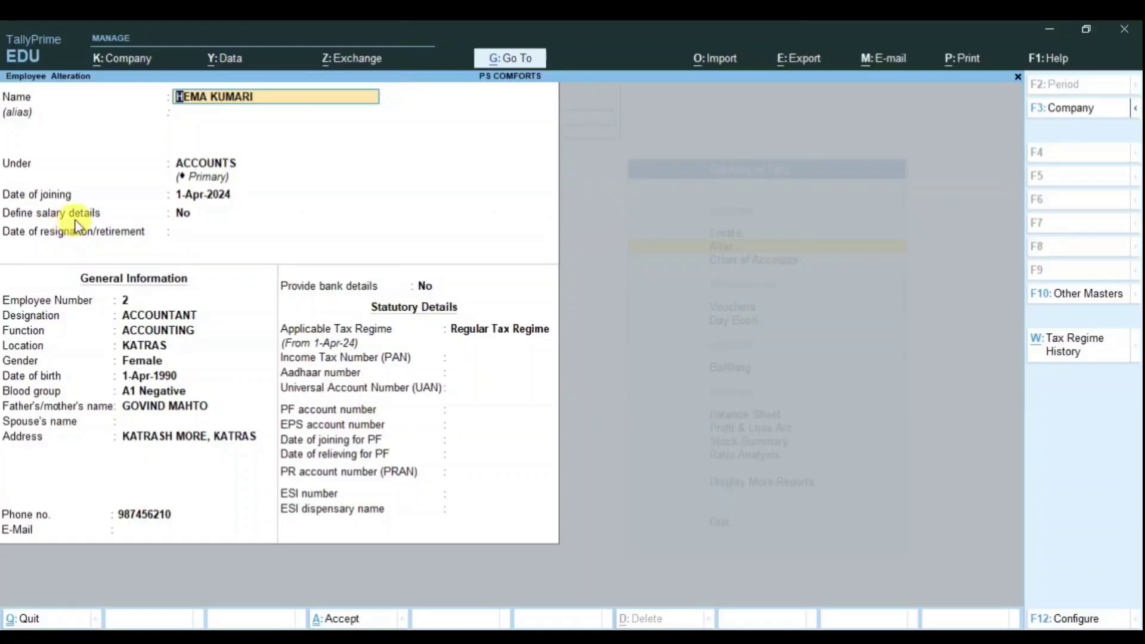
Step: Enable salary details from 1-Apr-24 with Basic Salary at 18,000 per month
click(182, 214)
text(y)
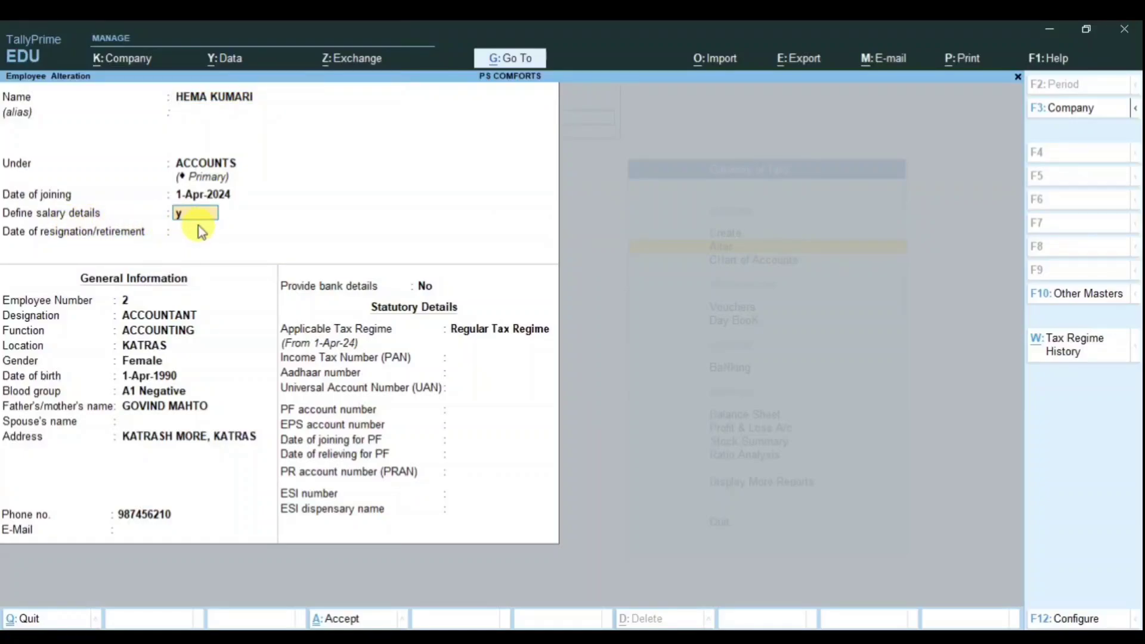
key(Return)
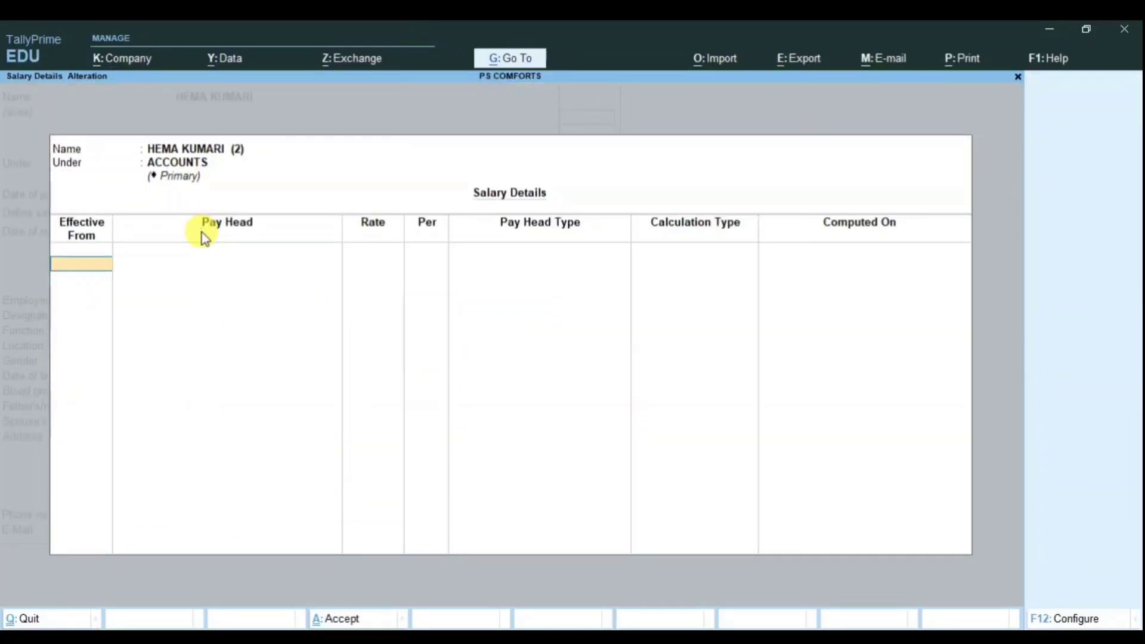
text(1-4)
key(Return)
key(Down)
key(Down)
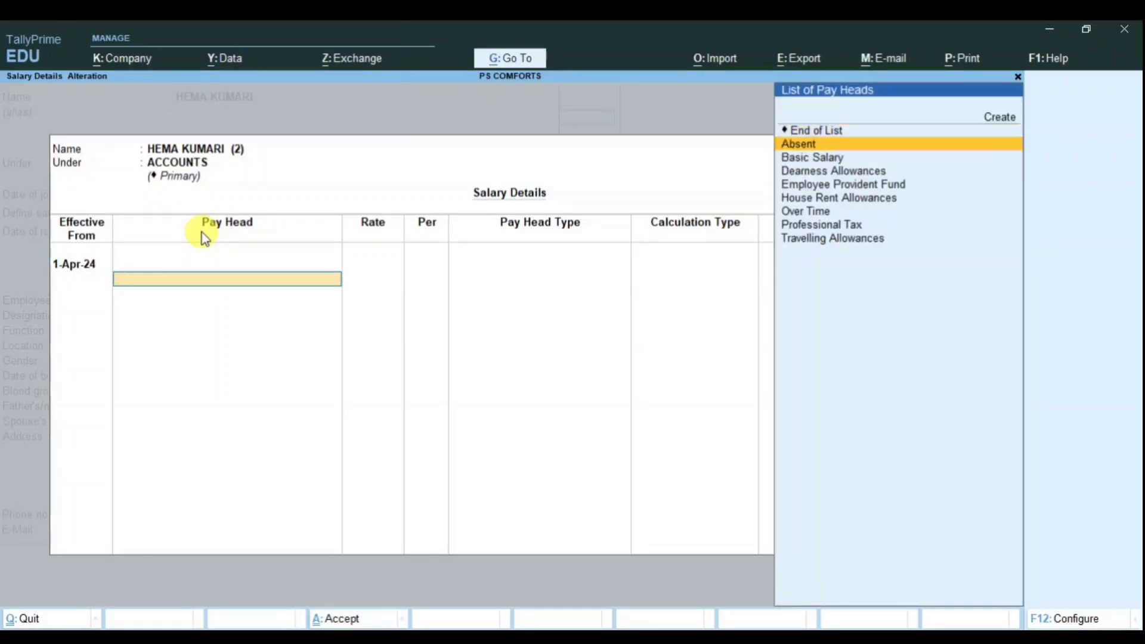
key(Return)
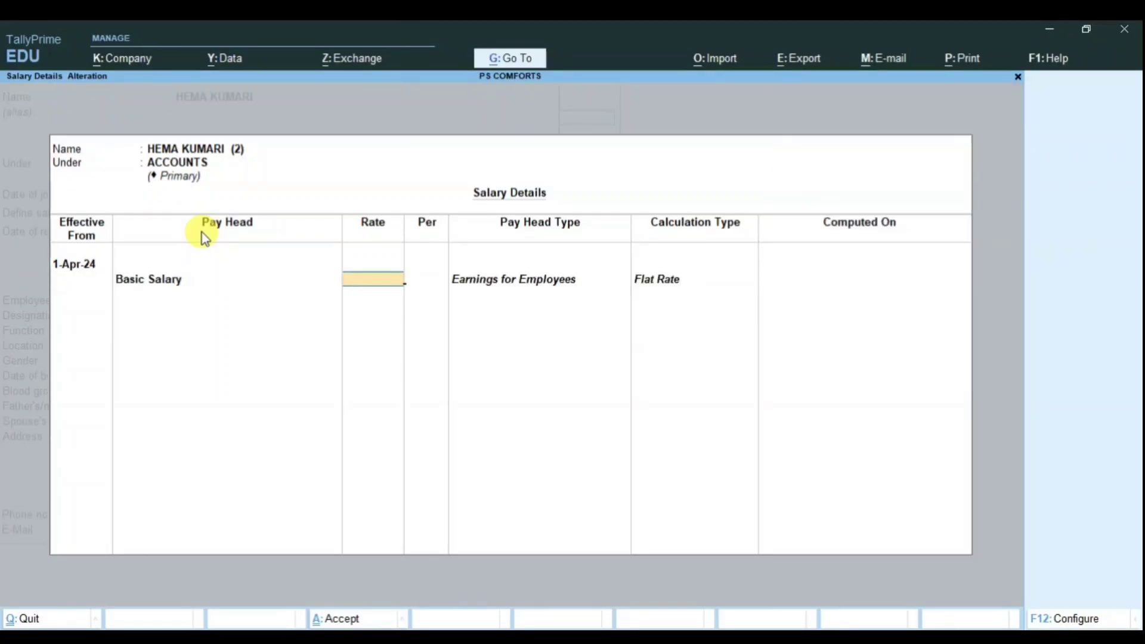
text(18000)
key(Return)
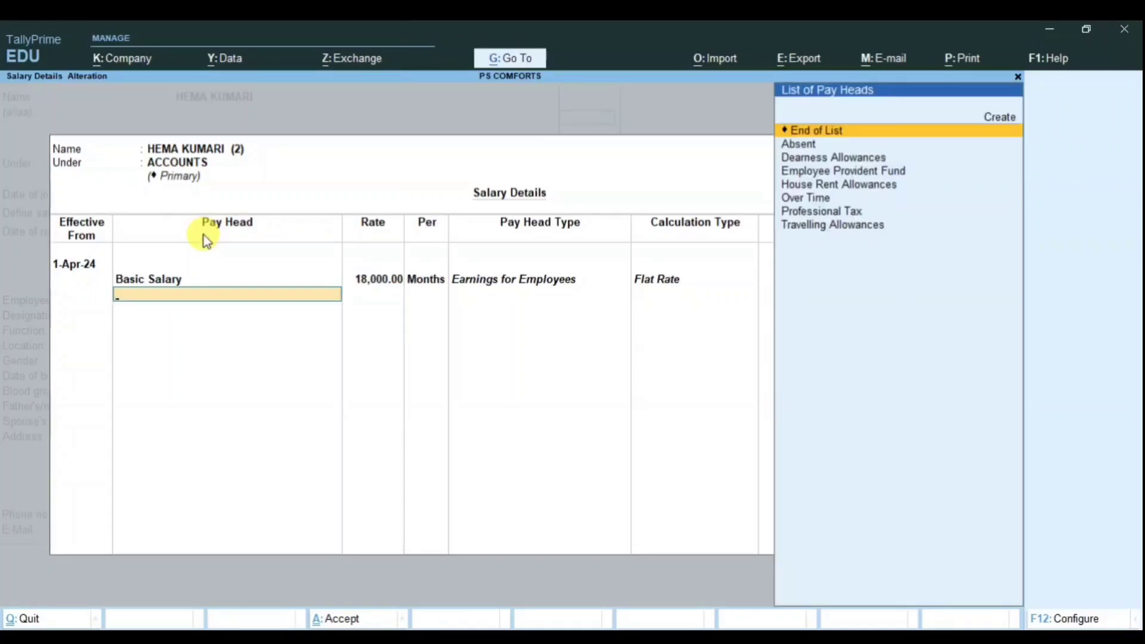
Step: Add Dearness, Travelling and House Rent Allowances, plus Over Time at 100 per hour
key(Down)
key(Down)
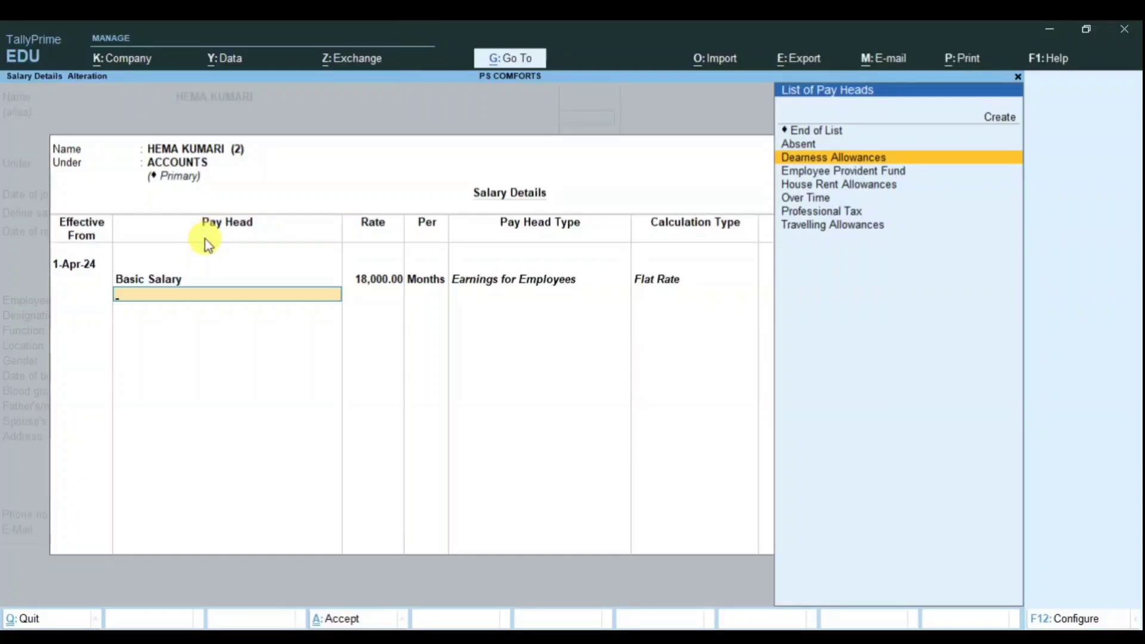
key(Return)
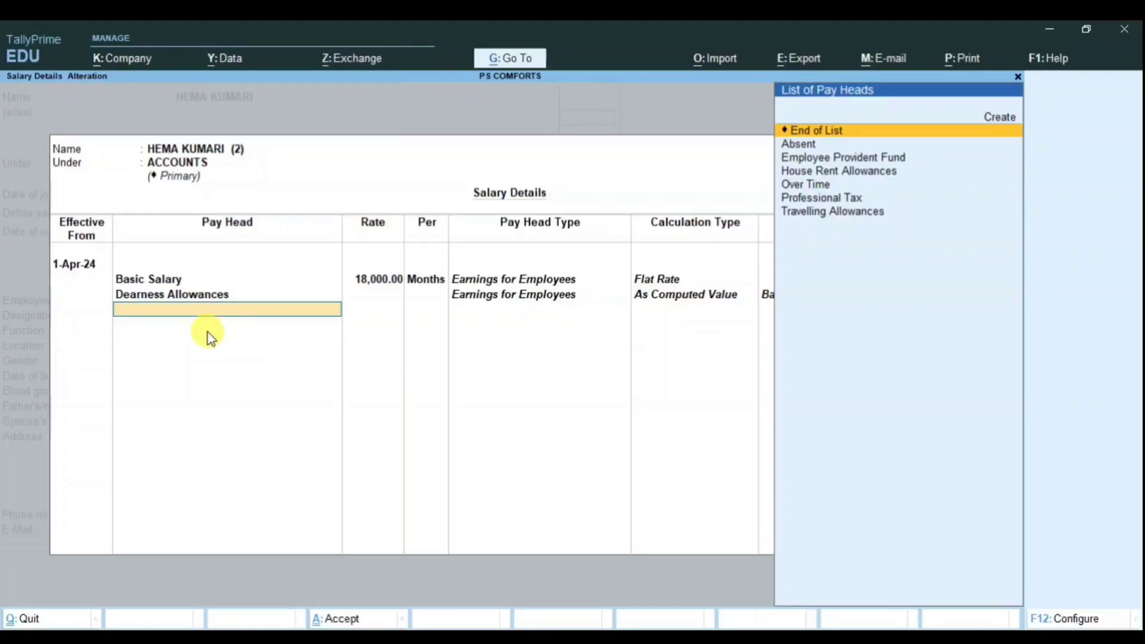
key(Up)
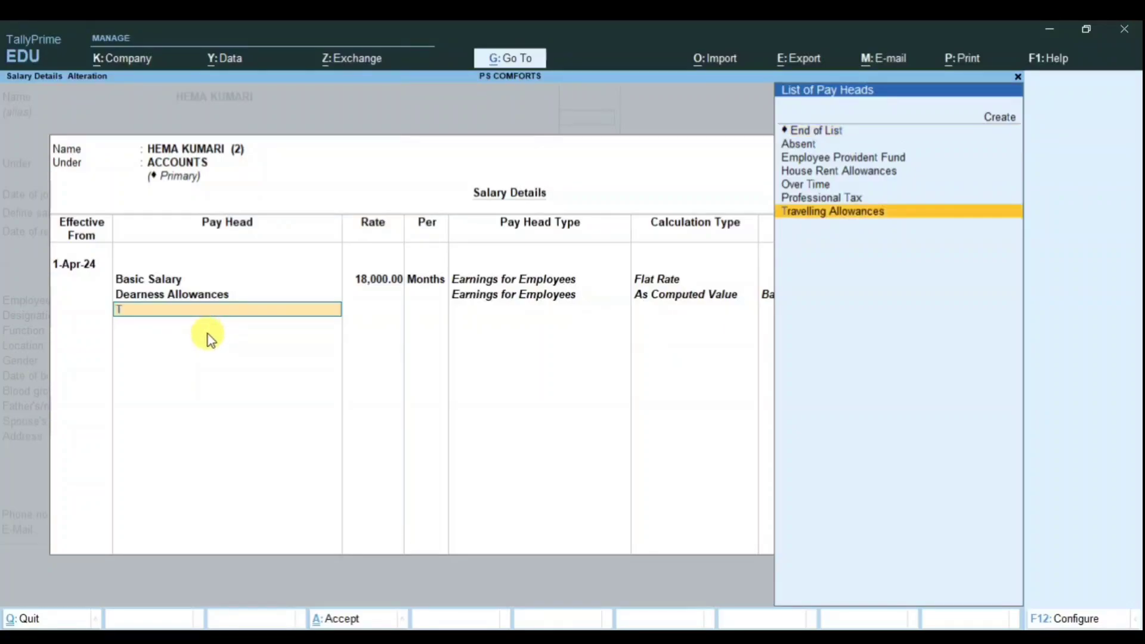
key(Return)
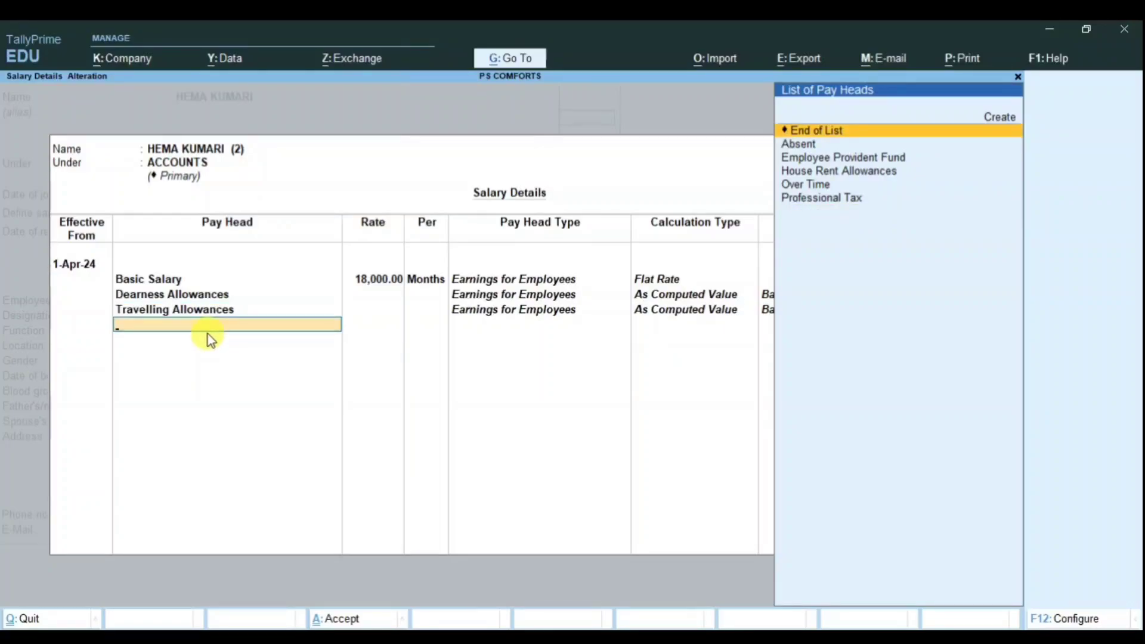
text(H)
key(Return)
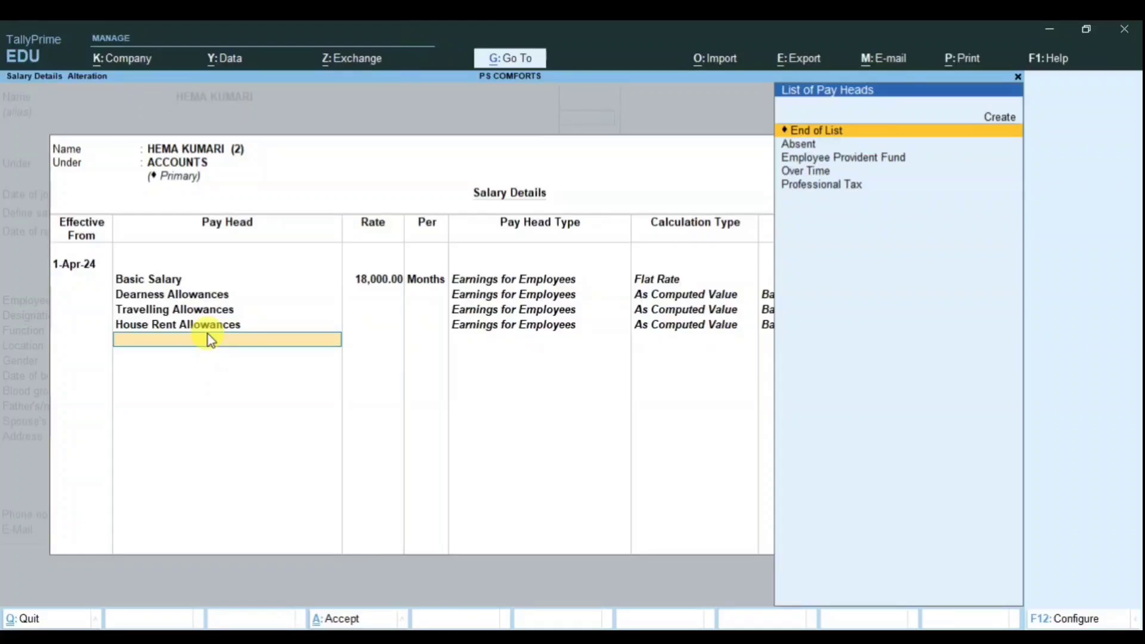
key(Down)
key(Down)
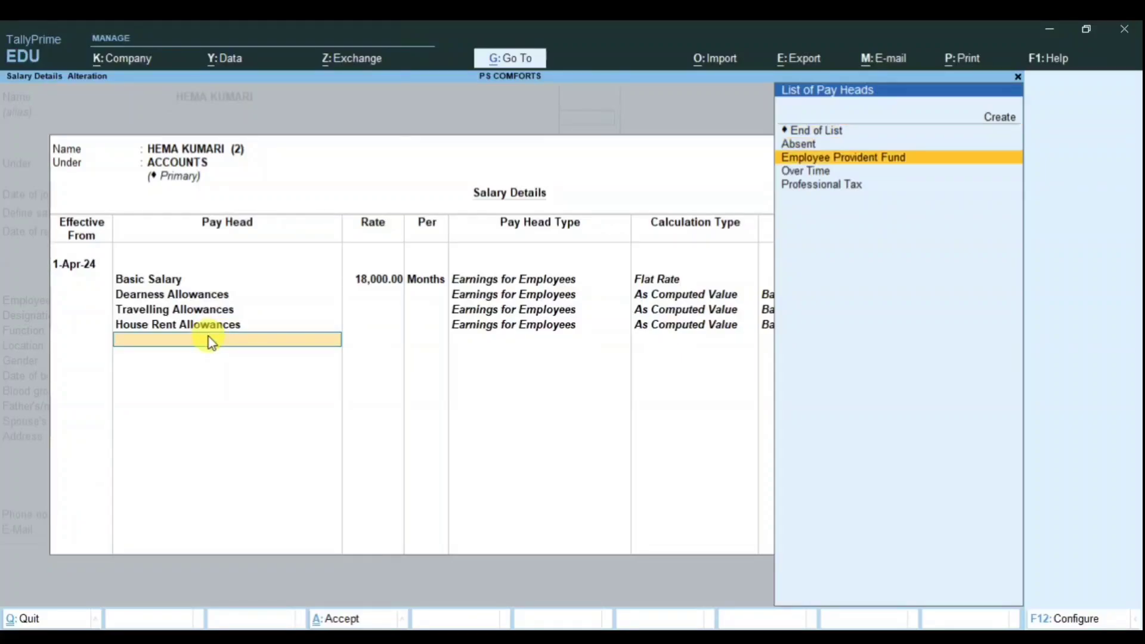
key(Down)
key(Return)
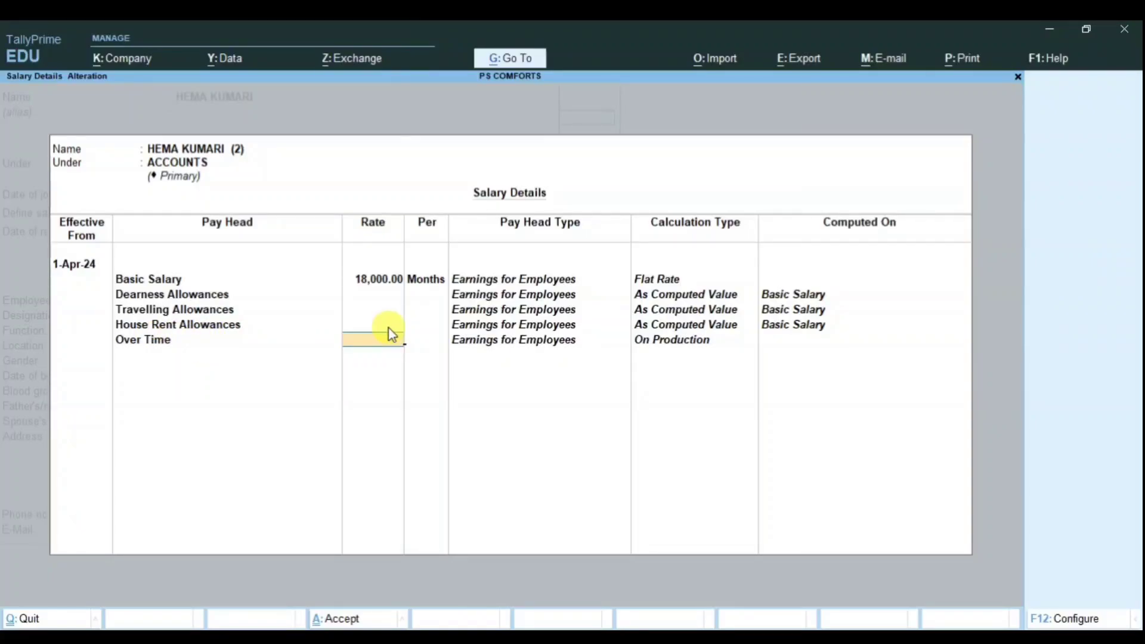
text(50)
key(Return)
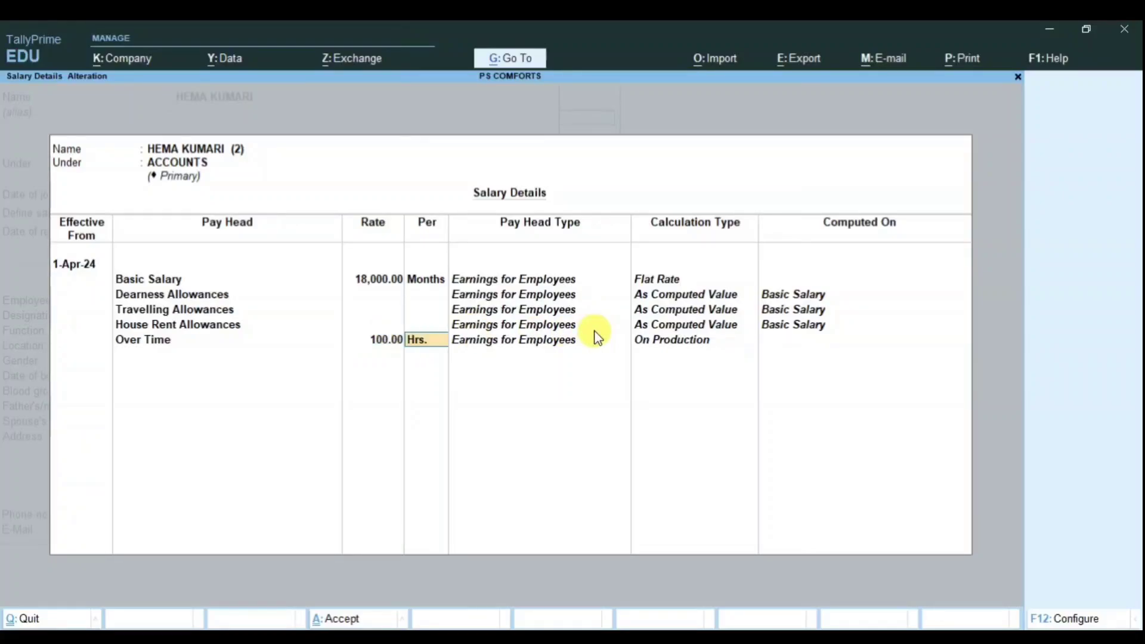
key(Return)
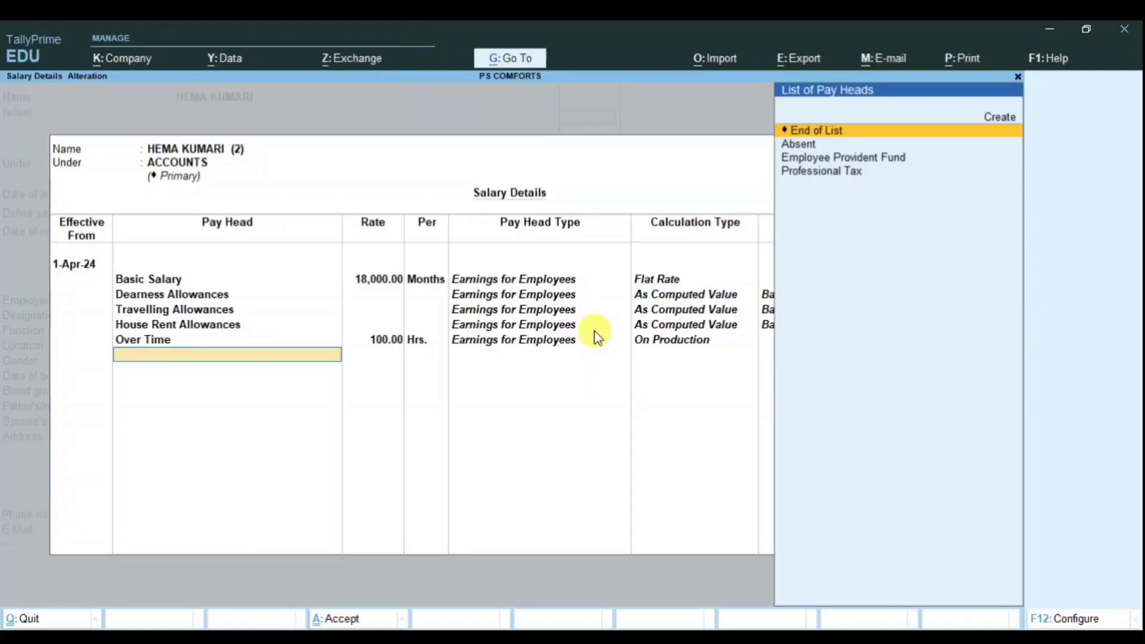
Step: Add Absent at 600 per day, Employee Provident Fund and Professional Tax
key(Down)
key(Return)
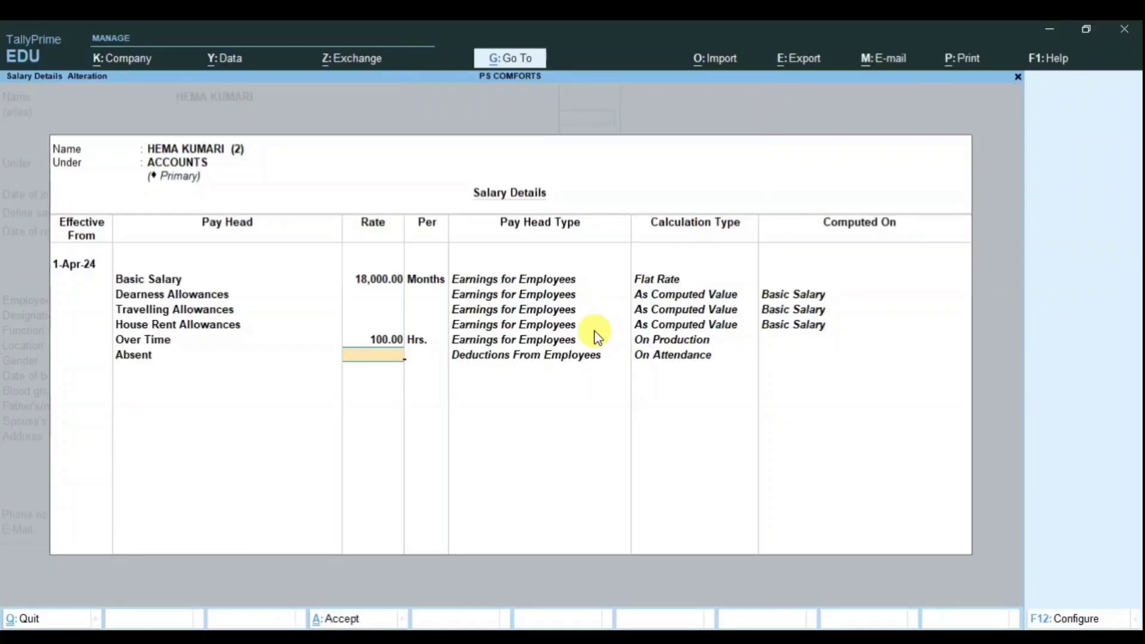
text(600)
key(Return)
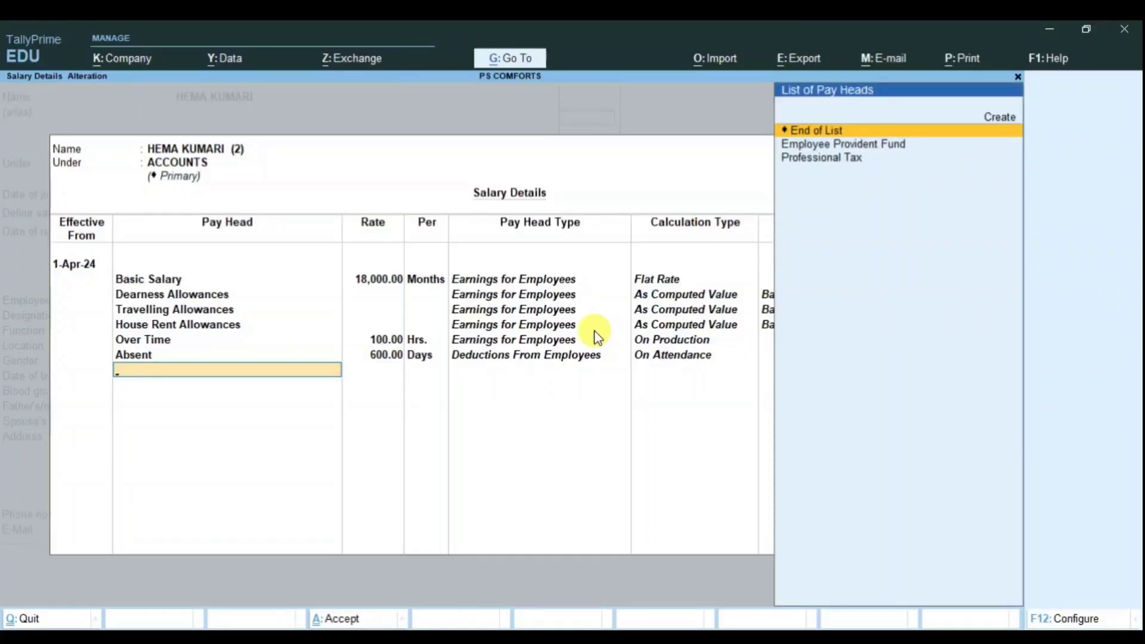
key(Down)
key(Return)
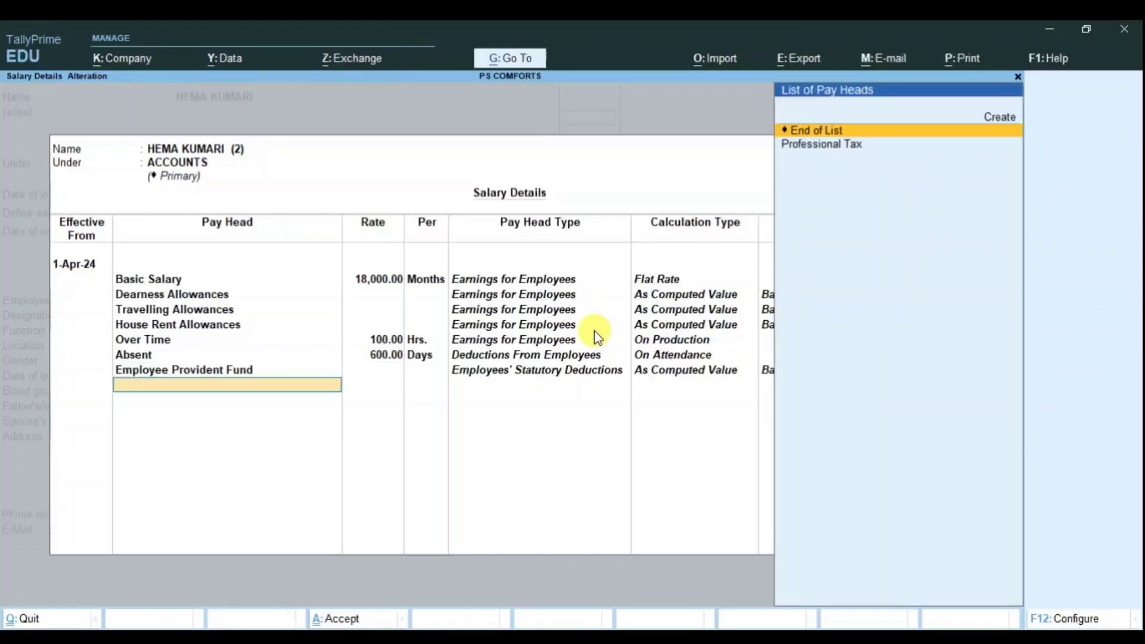
key(Down)
key(Return)
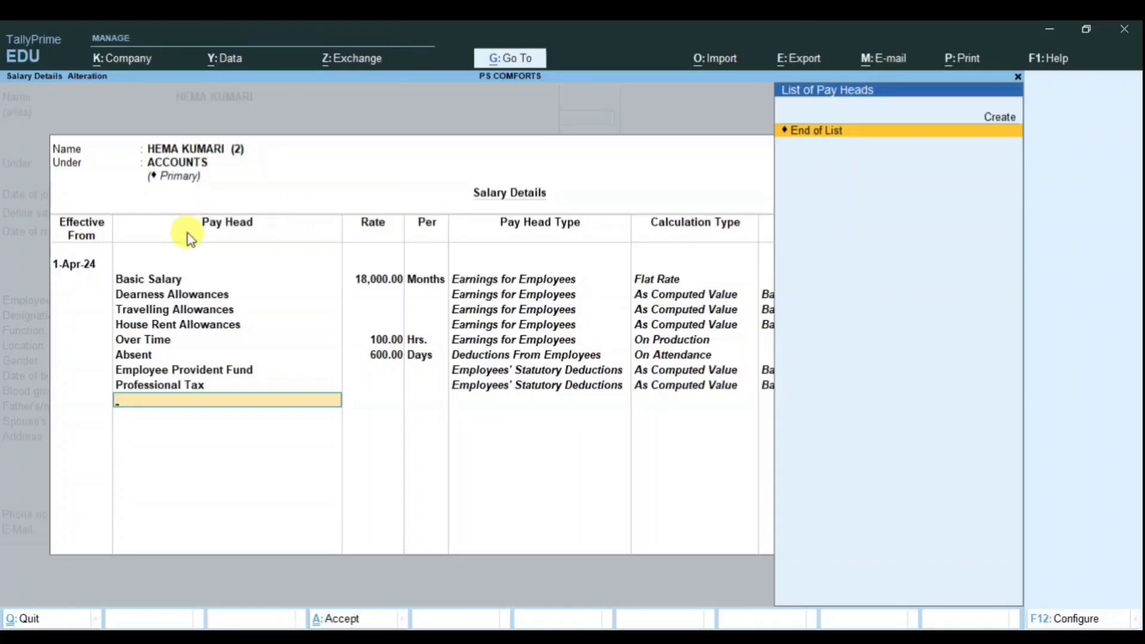
key(Return)
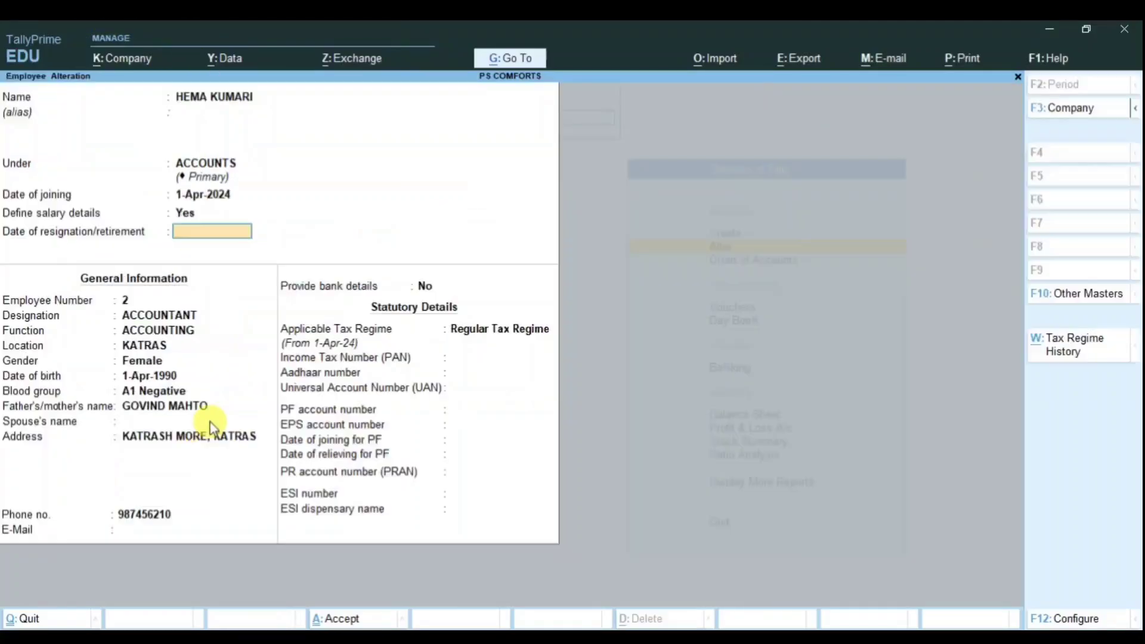
Step: Save the accountant's salary setup and enable salary details for the marketing employee
key(Return)
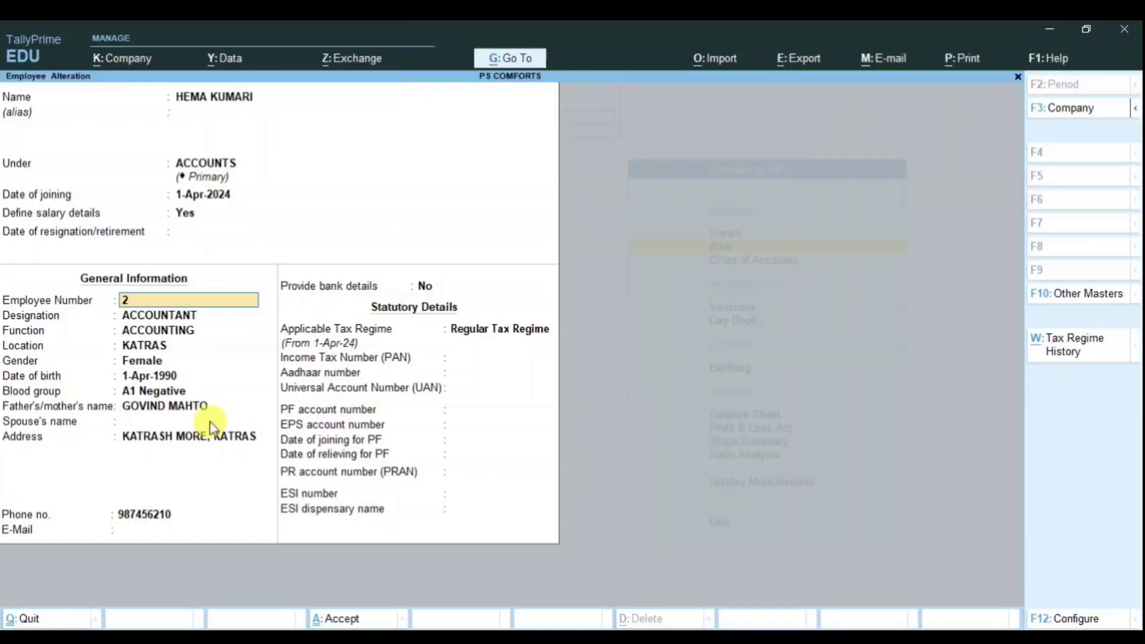
key(ctrl+a)
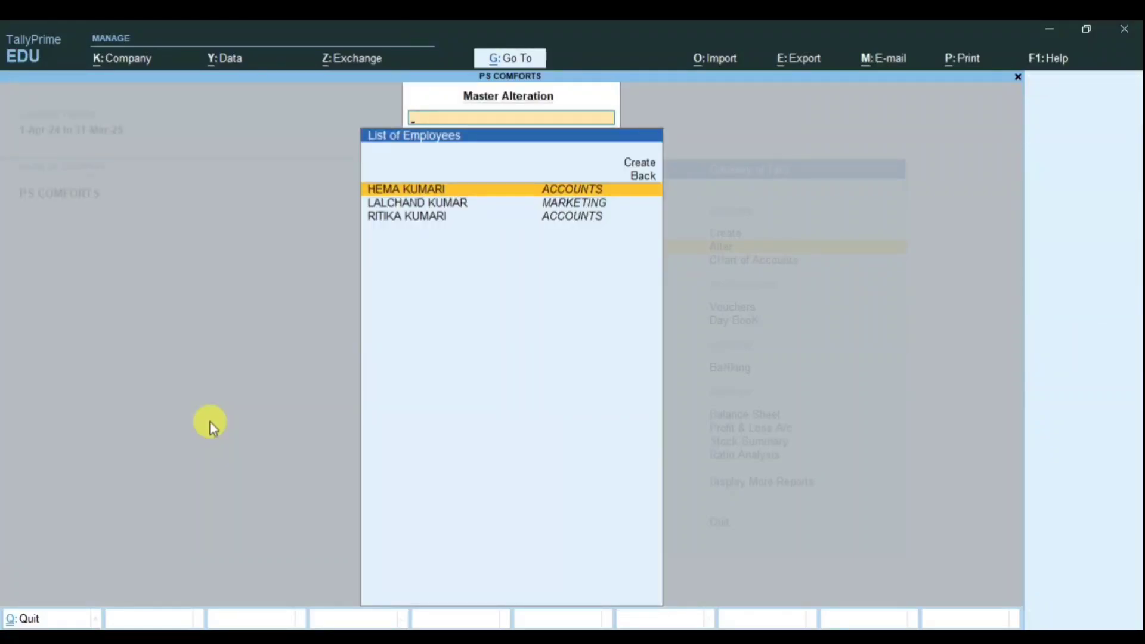
key(Down)
key(Return)
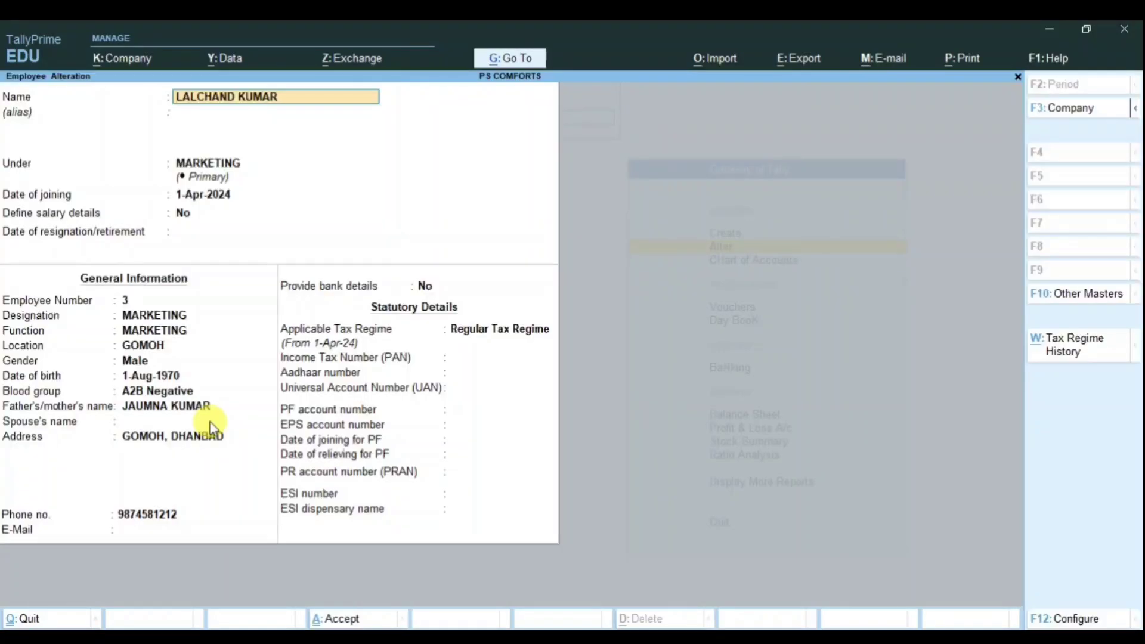
key(Return)
key(Return)
key(Return)
key(Return)
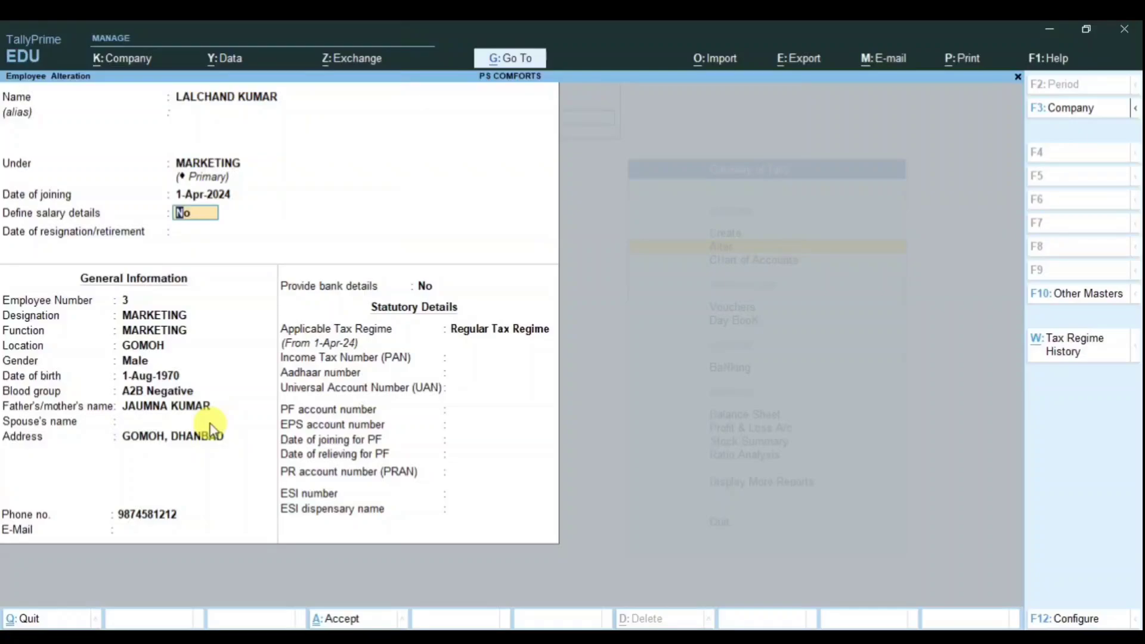
text(y)
key(Return)
Step: Make the salary effective 1-Apr-24 with Basic Salary at 15,000 per month
text(1)
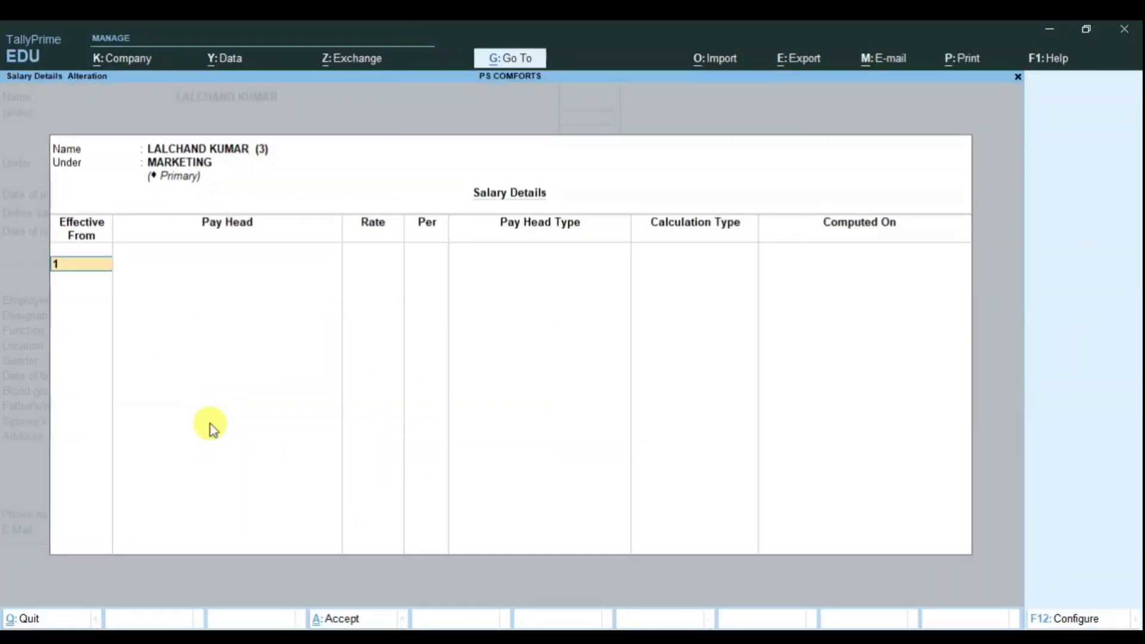
text(-4-)
key(Return)
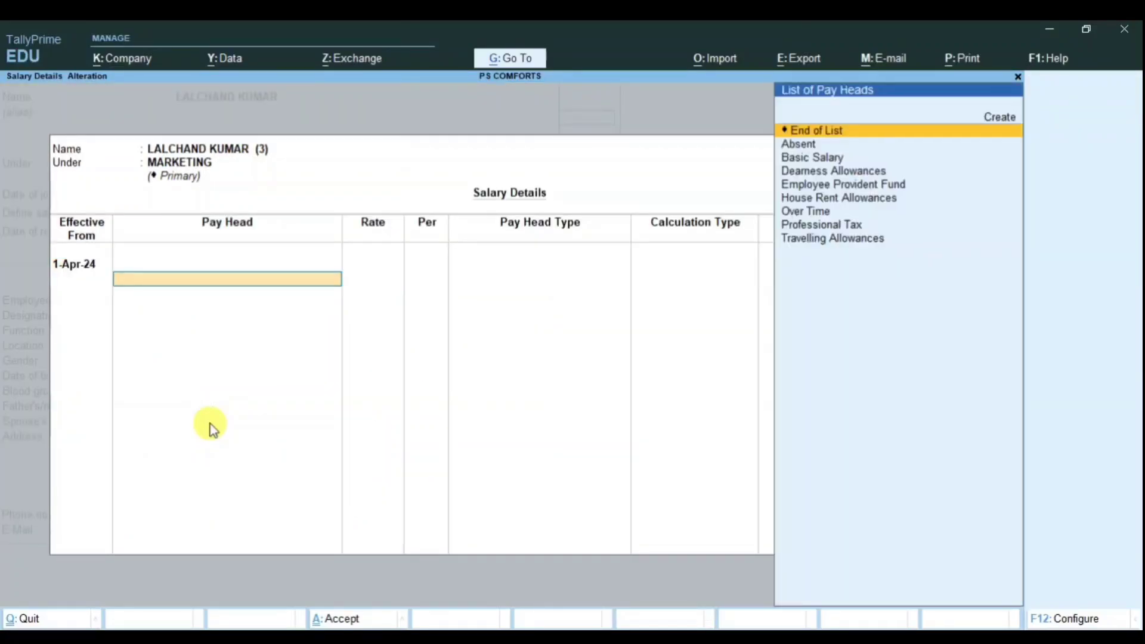
key(Down)
key(Down)
key(Return)
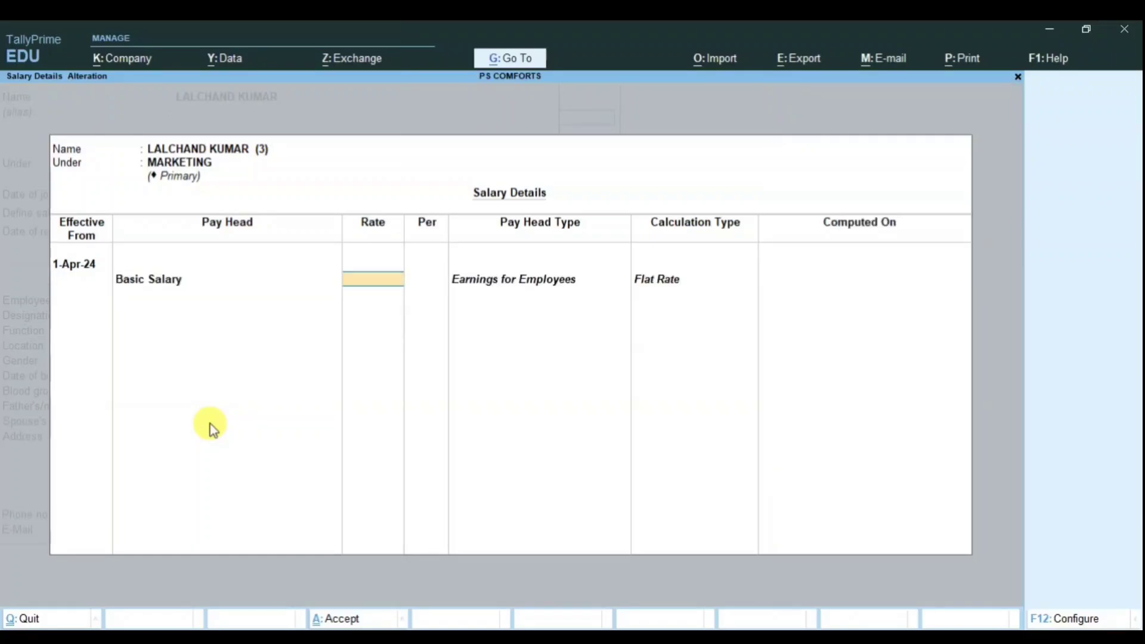
text(15000)
key(Return)
Step: Add Dearness, Travelling and House Rent Allowances, plus Over Time at 80 per hour
key(Down)
key(Down)
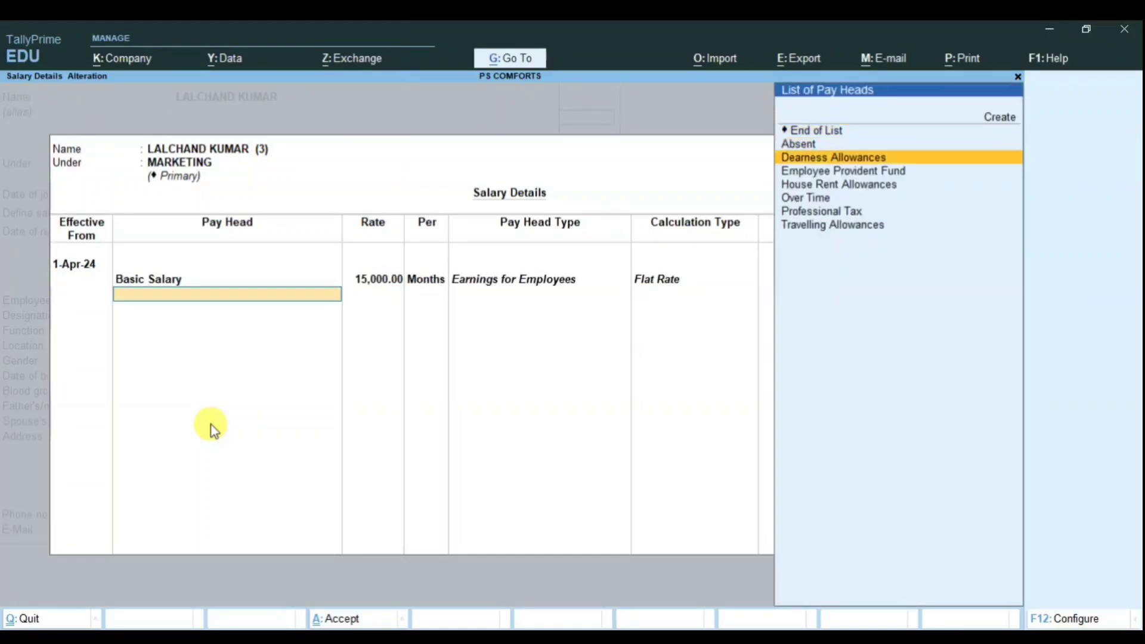
key(Return)
key(Up)
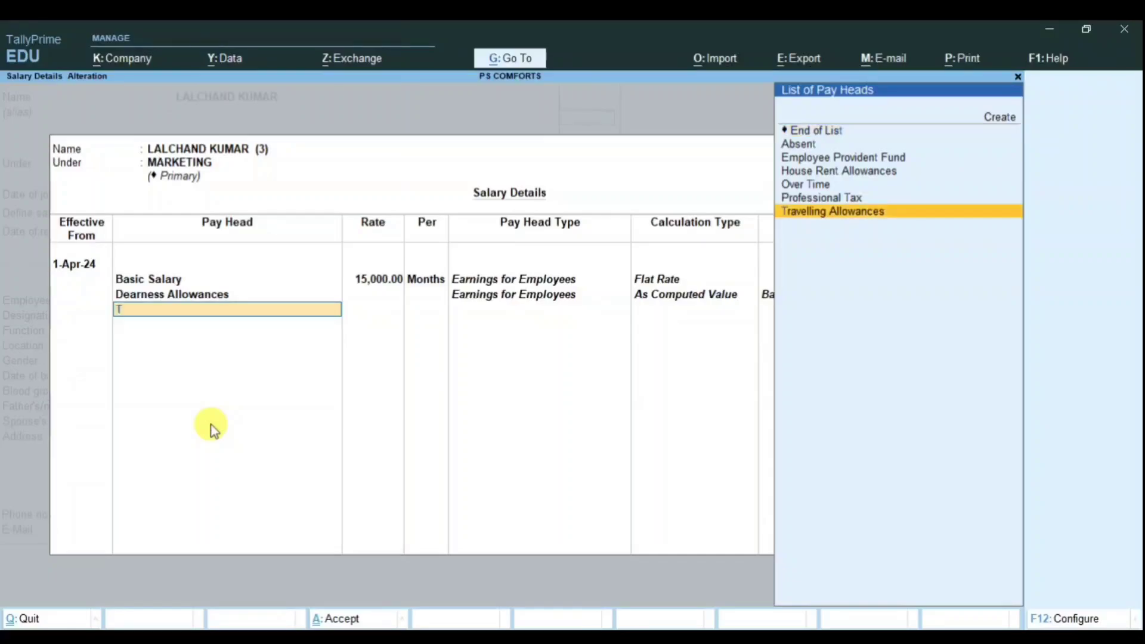
key(Return)
text(H)
key(Return)
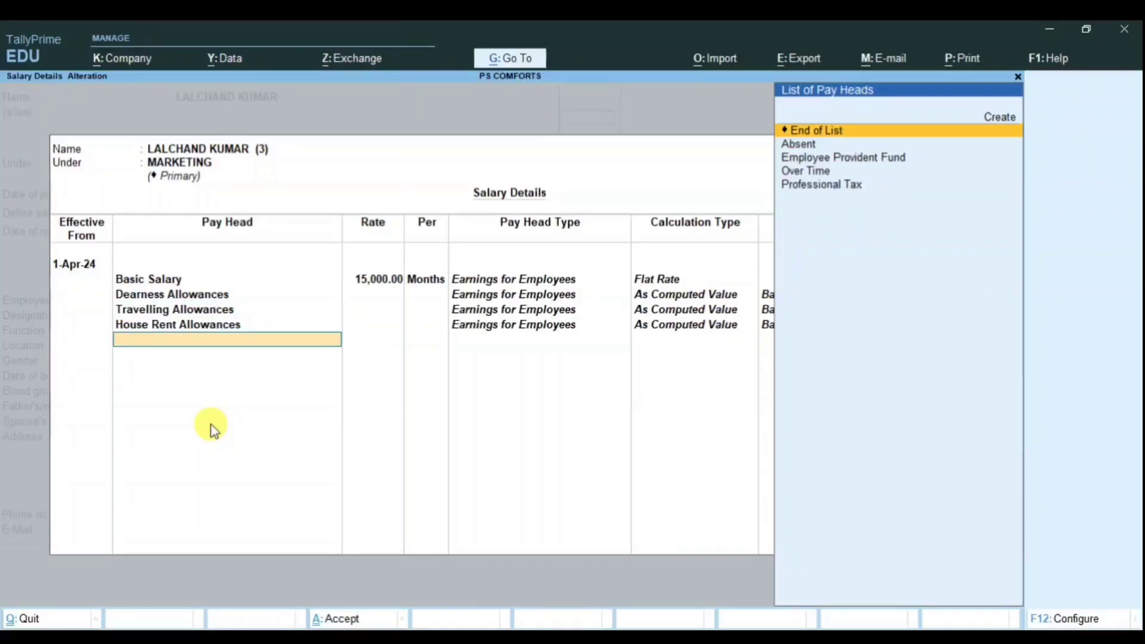
text(O)
key(Return)
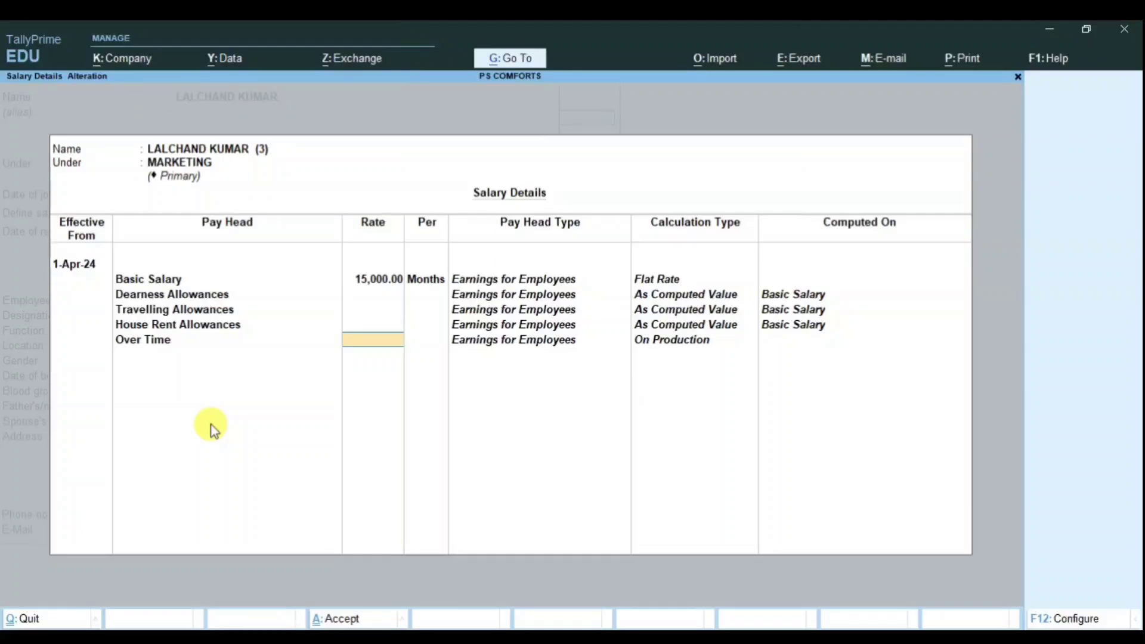
text(80)
key(Return)
key(Return)
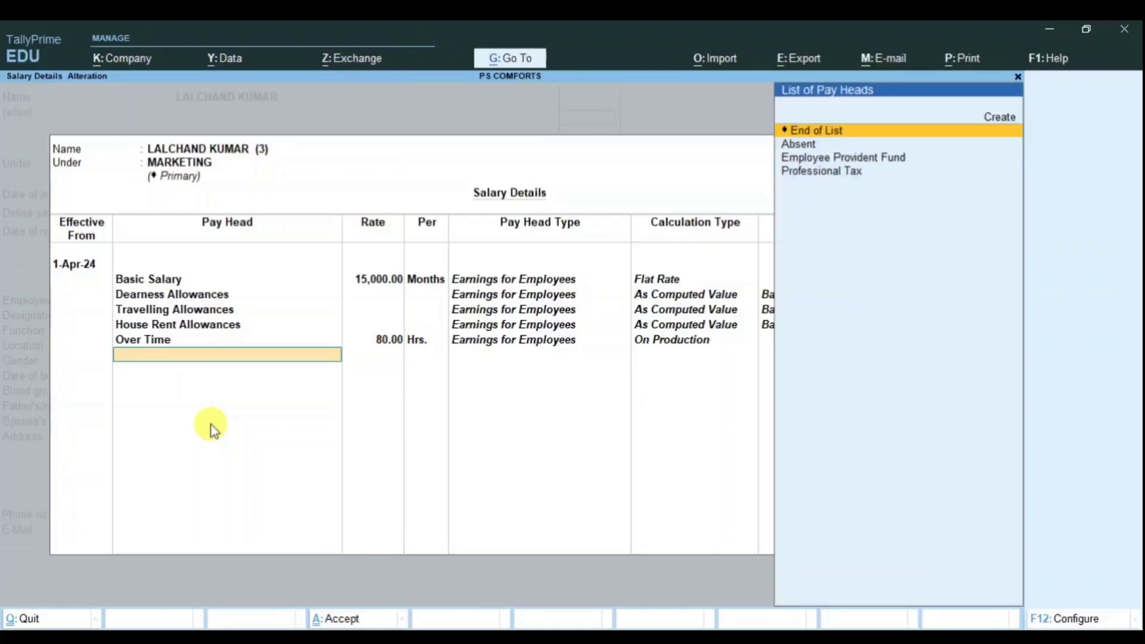
key(Down)
key(Return)
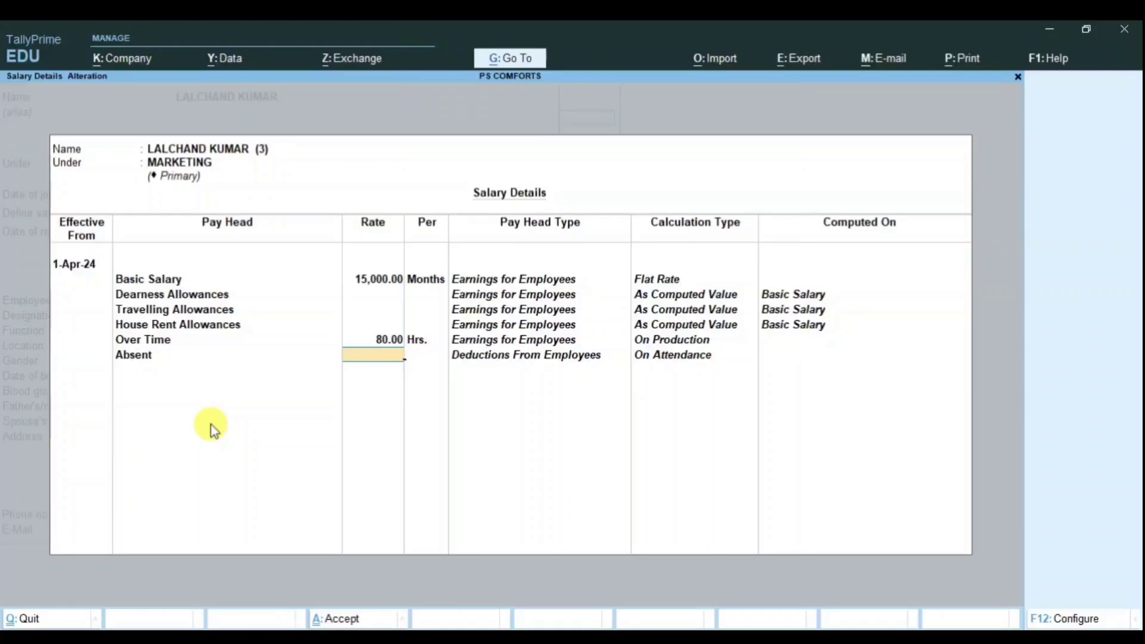
Step: Add Absent at 500 per day, Employee Provident Fund and Professional Tax
text(500)
key(Return)
key(Return)
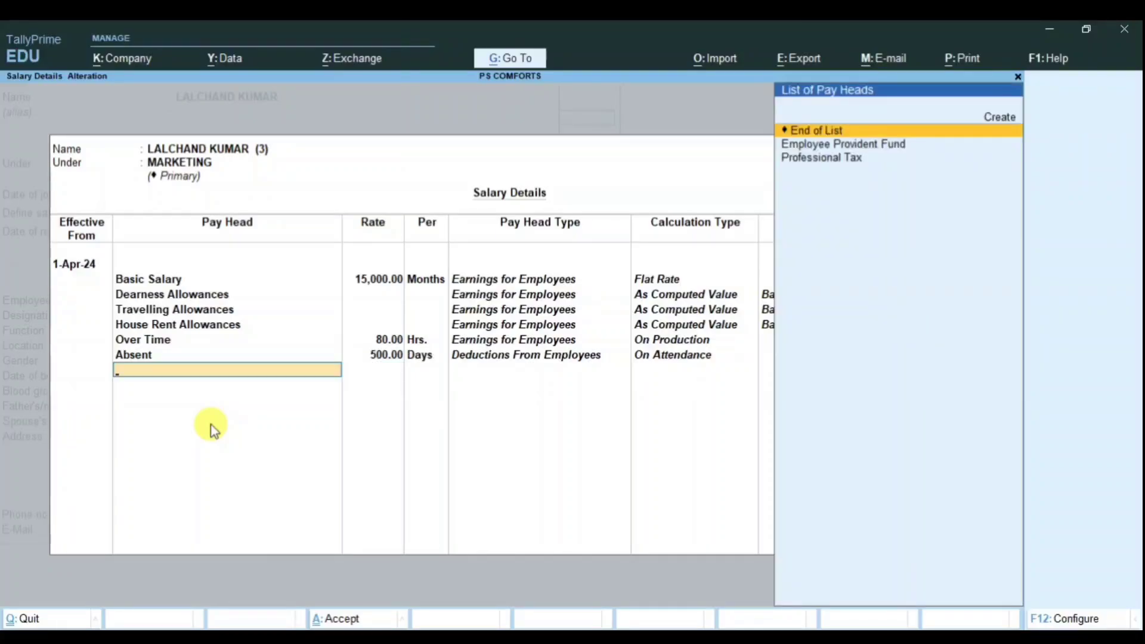
key(Down)
key(Return)
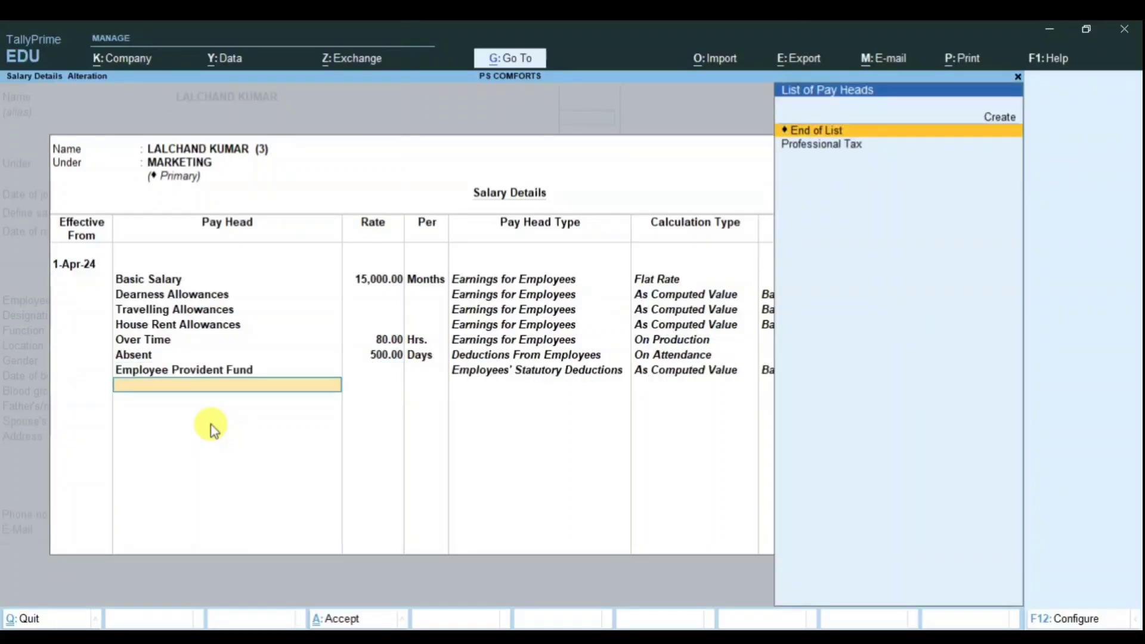
key(Down)
key(Return)
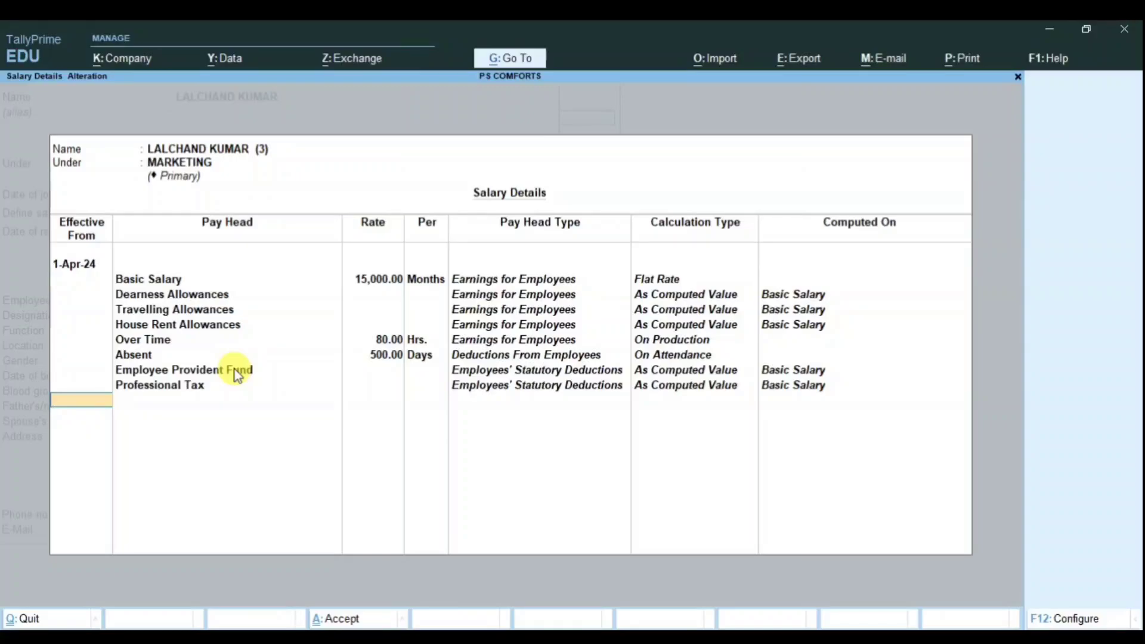
key(Return)
key(Return)
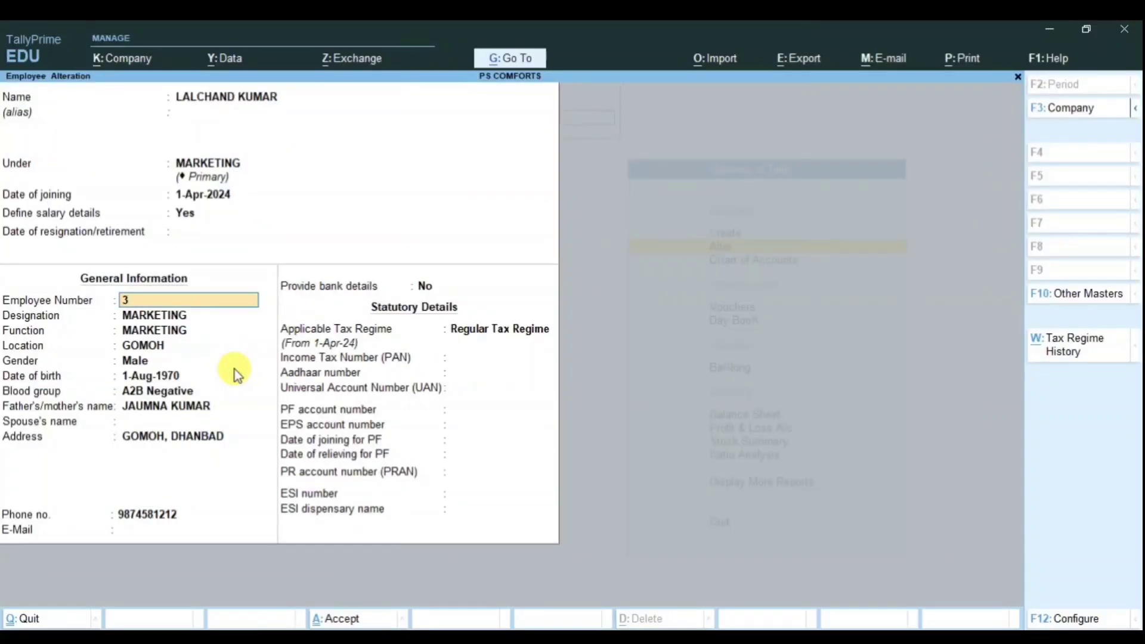
Step: Save the Marketing employee, then enable salary details for the accountant effective 1-Apr-24
key(ctrl+a)
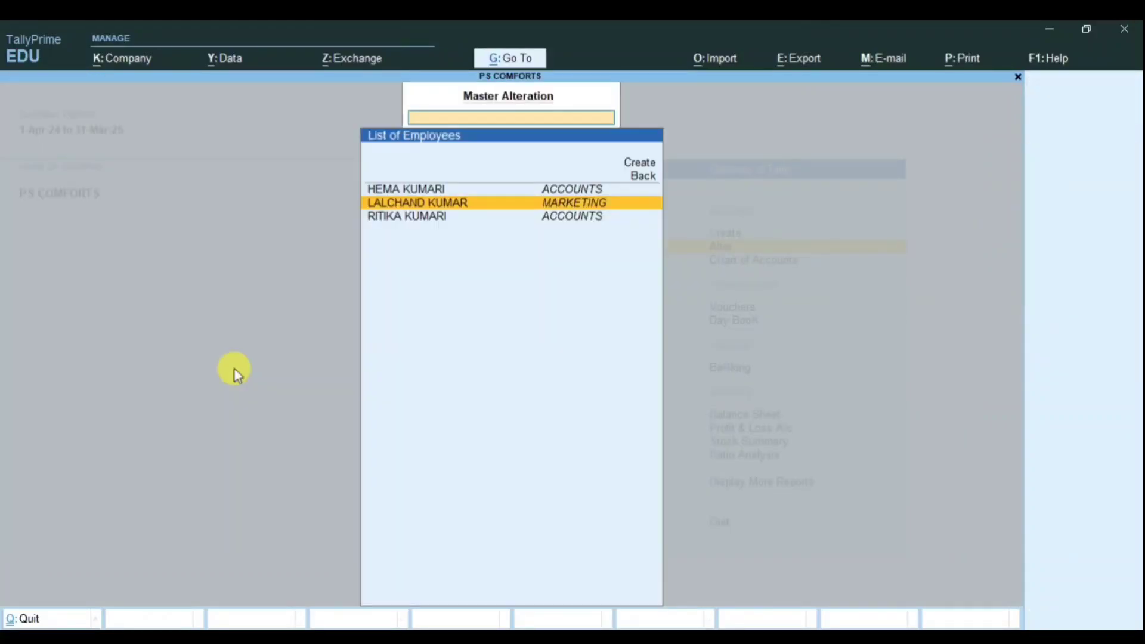
key(Down)
key(Return)
key(Return)
key(Return)
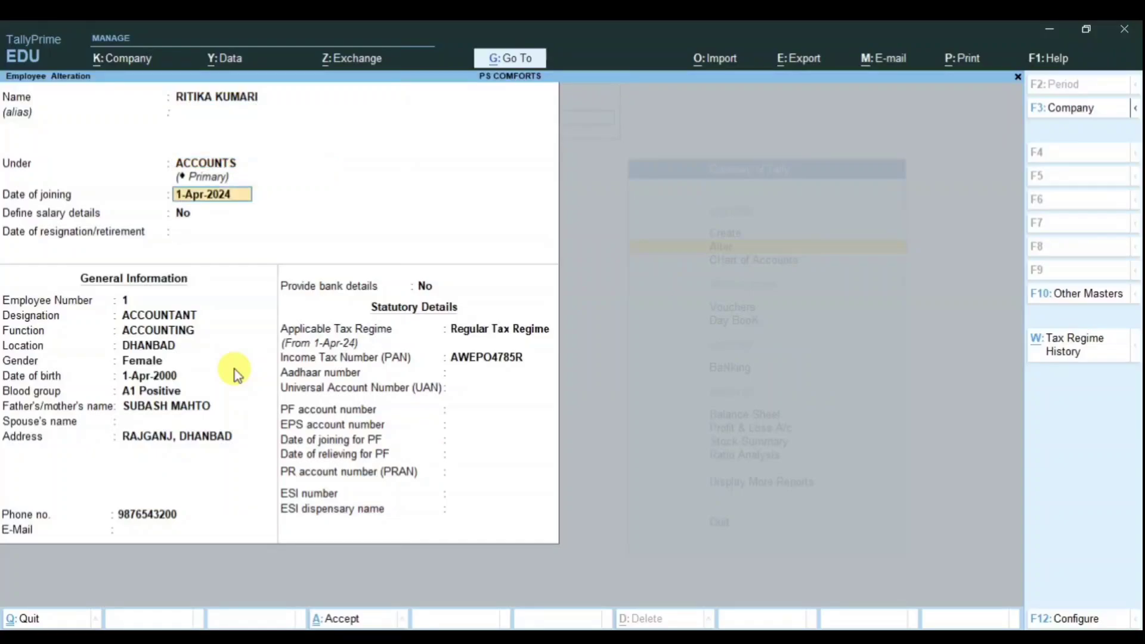
key(Return)
text(y)
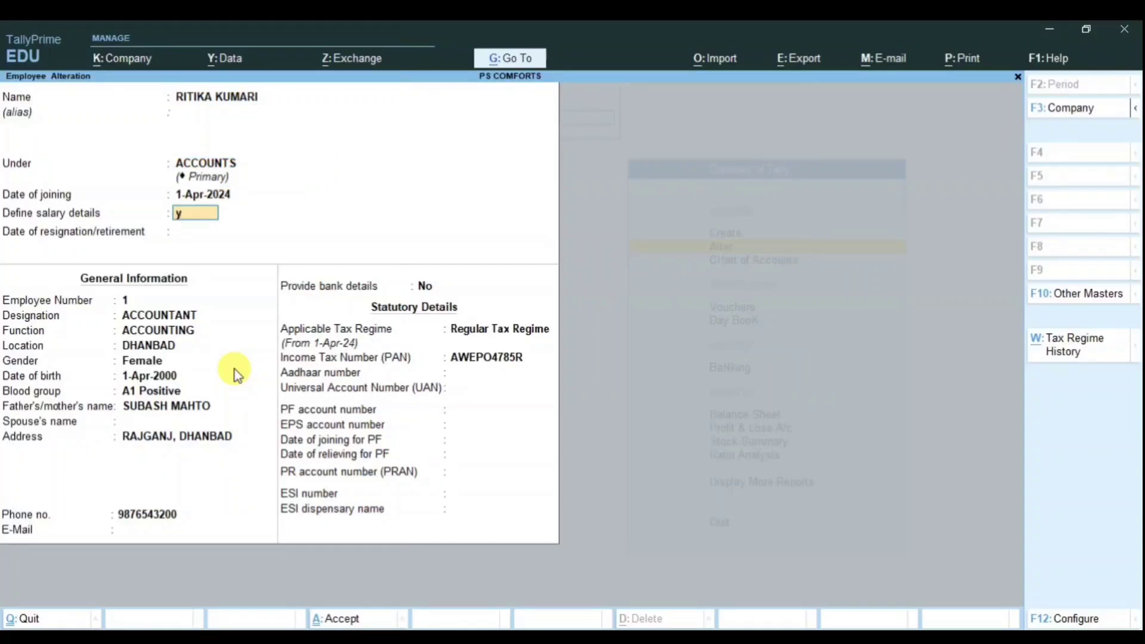
key(Return)
text(1-4)
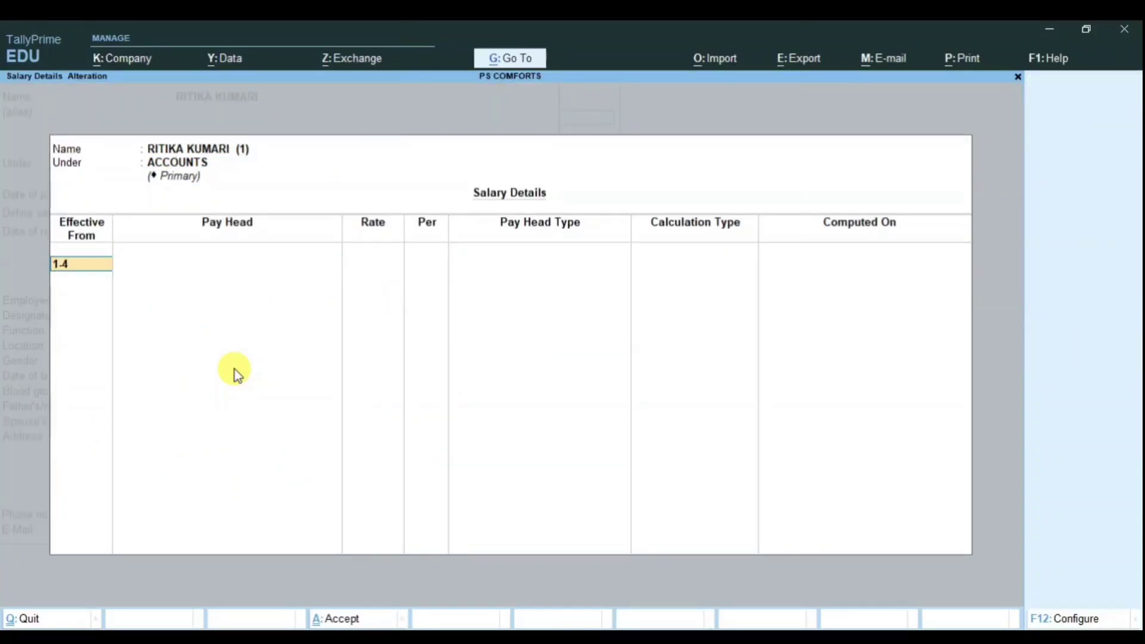
key(Return)
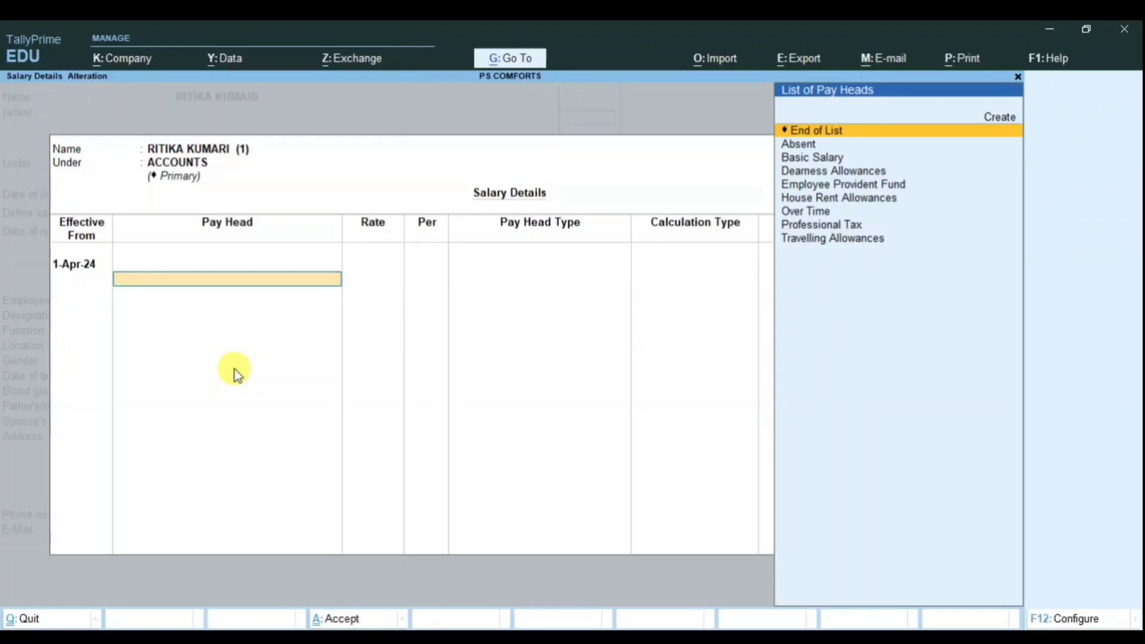
Step: Add Basic Salary as the accountant's first pay head at 20,000 per month
text(Ba)
key(Return)
text(180)
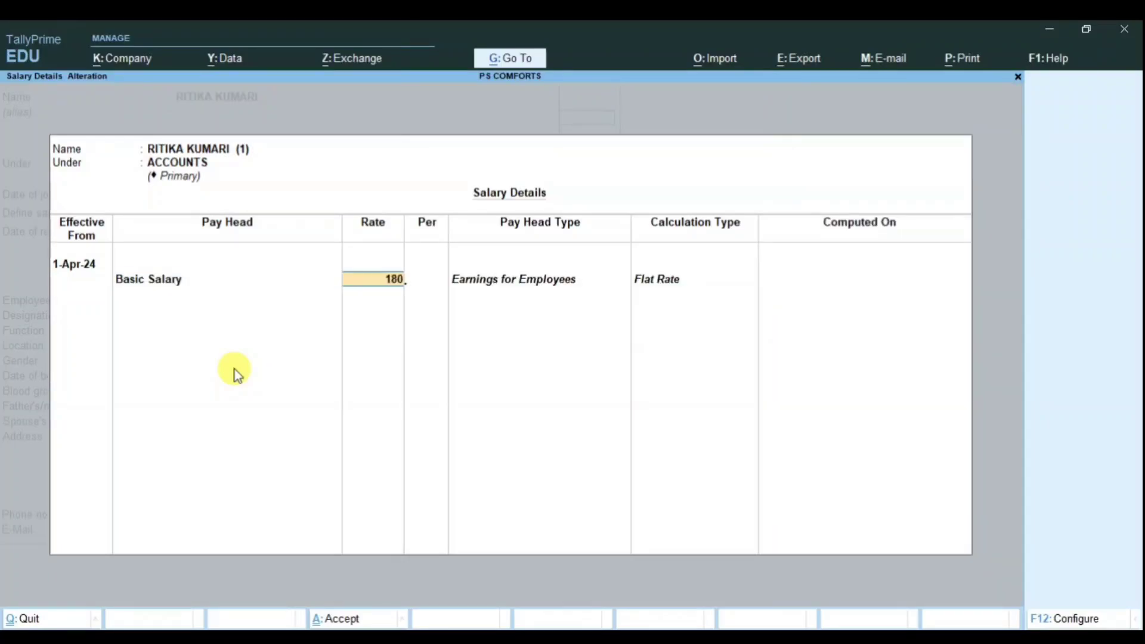
text(00)
key(BackSpace)
key(BackSpace)
key(BackSpace)
key(BackSpace)
key(BackSpace)
text(200000)
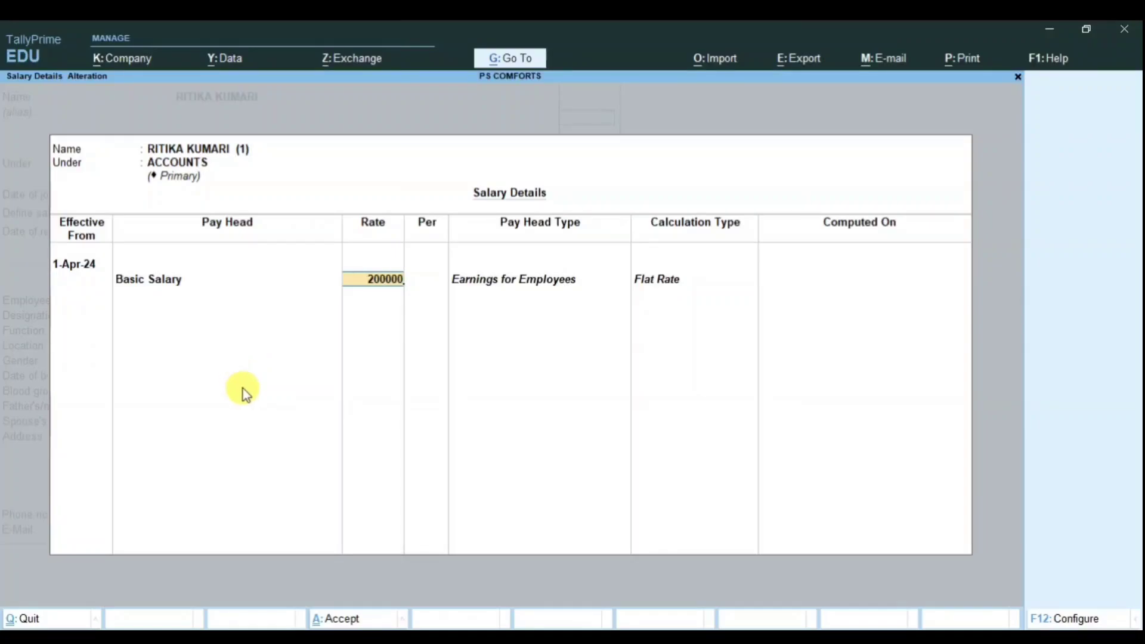
key(BackSpace)
key(Return)
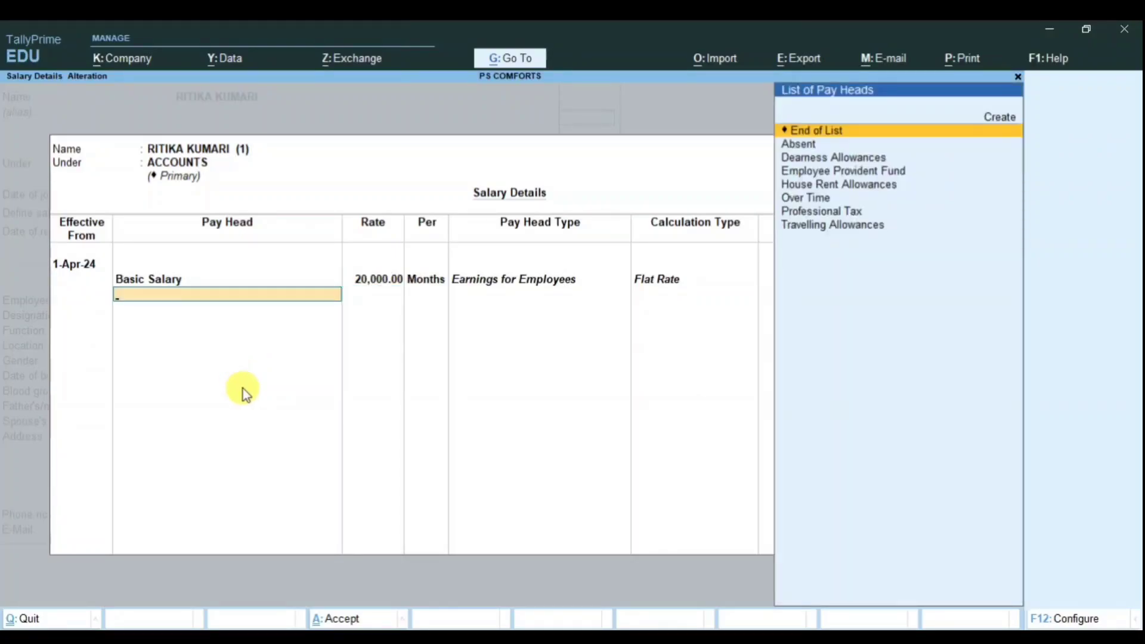
Step: Add Travelling, Dearness and House Rent Allowances, plus Over Time at 100 per hour
key(Up)
key(Return)
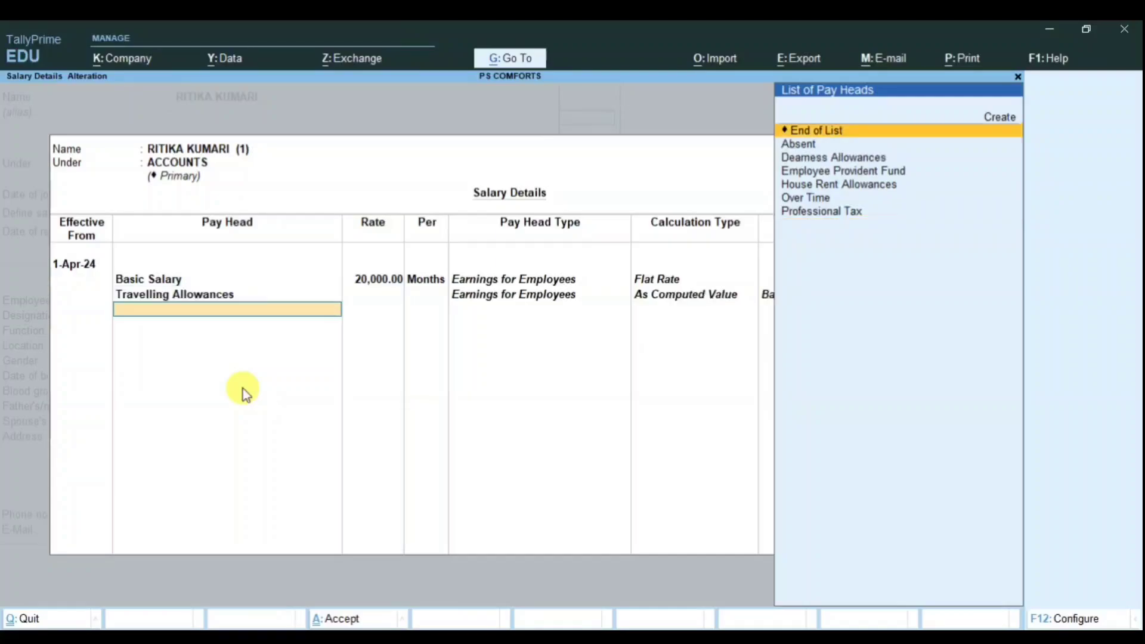
text(D)
key(Return)
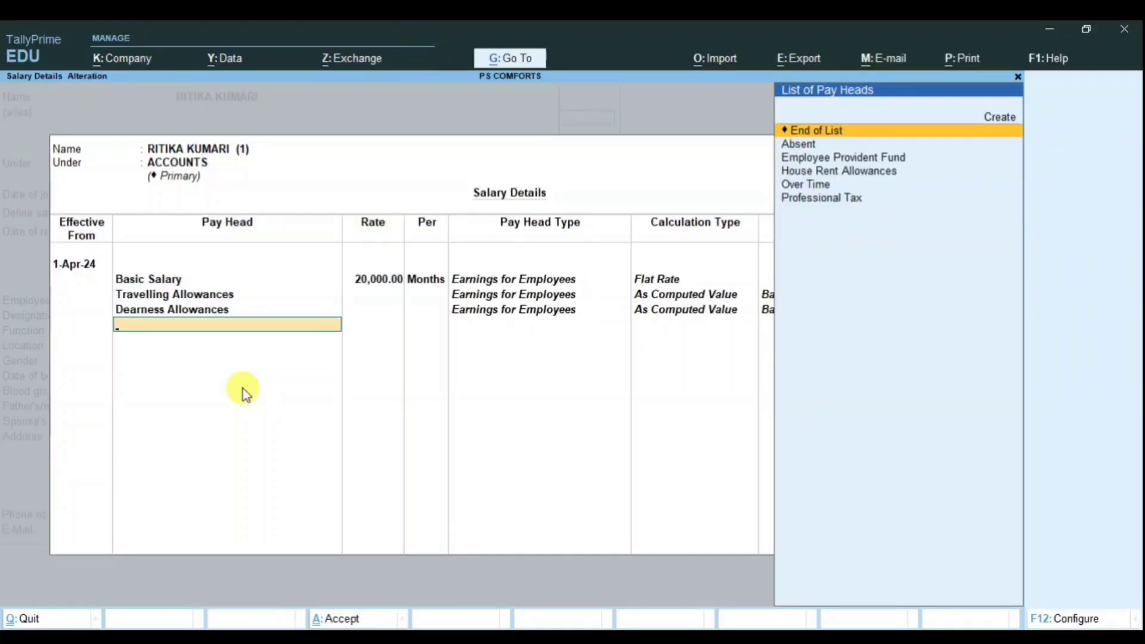
text(H)
key(Return)
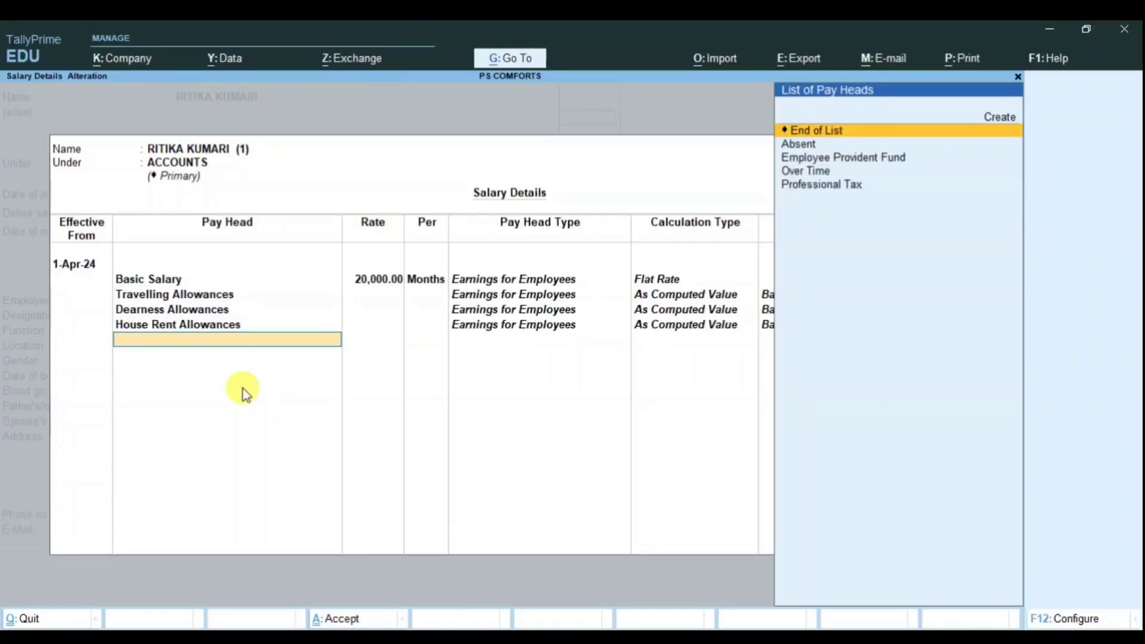
text(Ov)
key(Return)
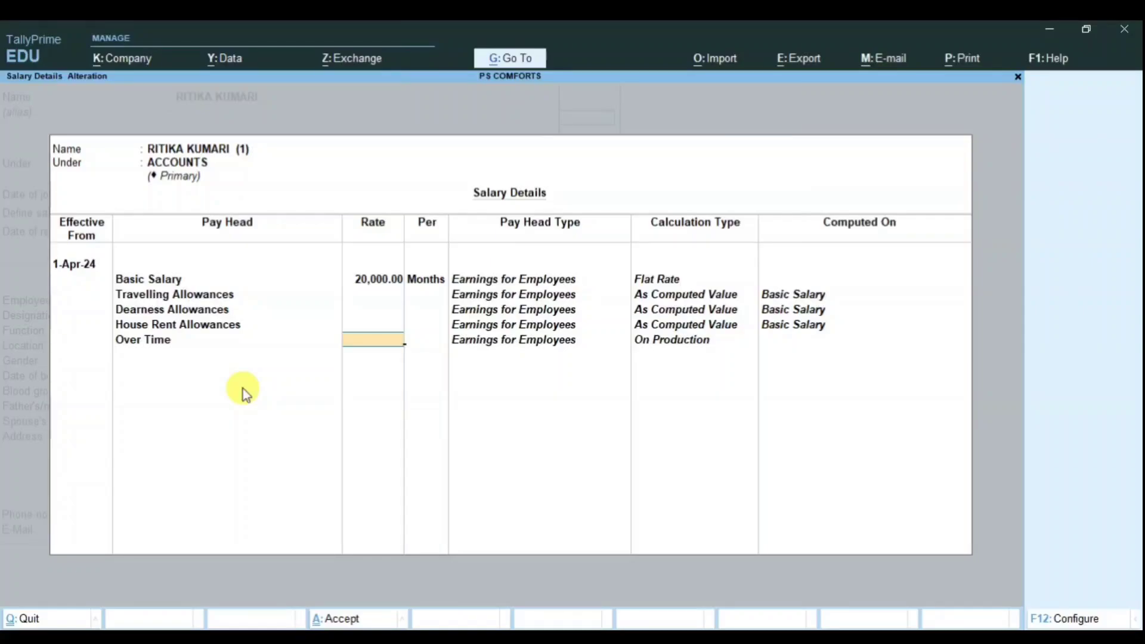
text(100)
key(Return)
key(Return)
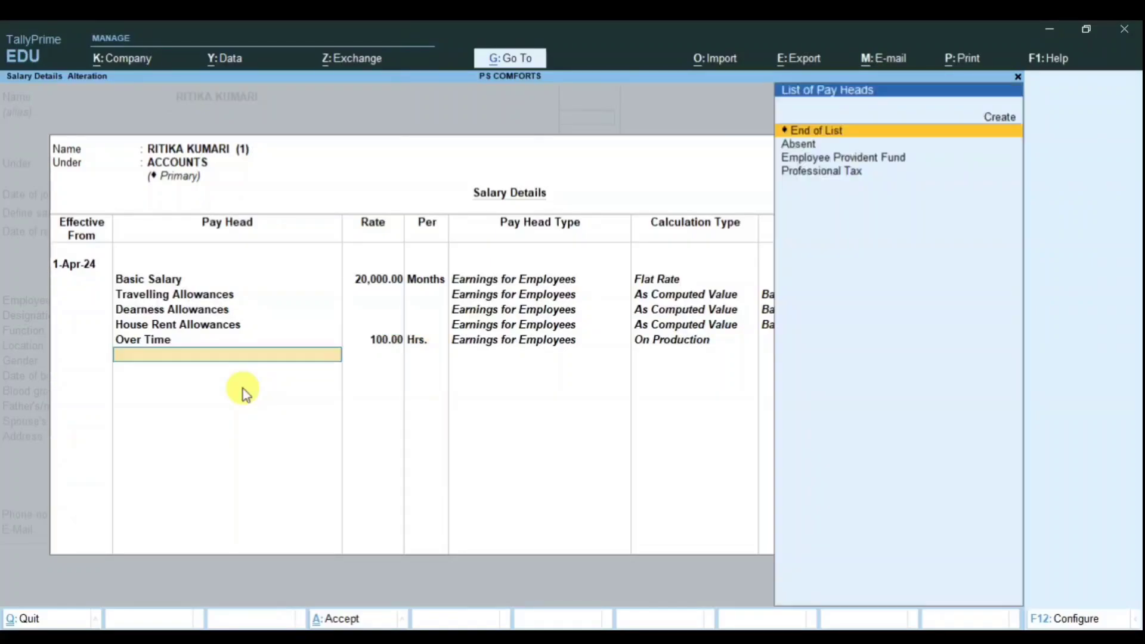
Step: Add Absent at 650 per day, Employee Provident Fund and Professional Tax, then save the accountant
key(Down)
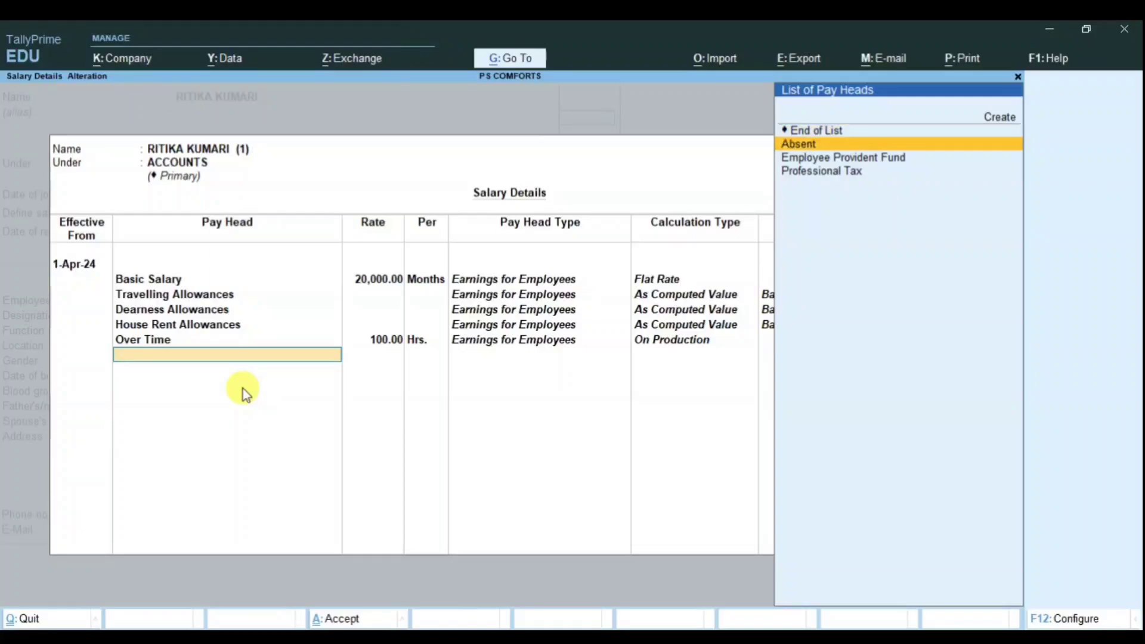
key(Return)
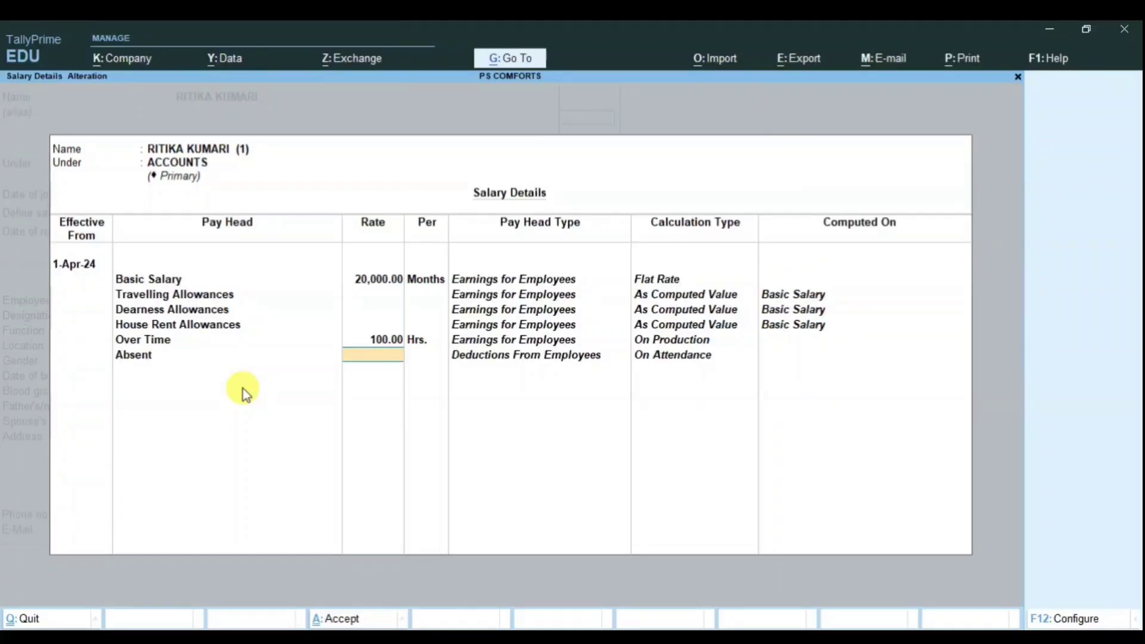
text(650)
key(Return)
key(Down)
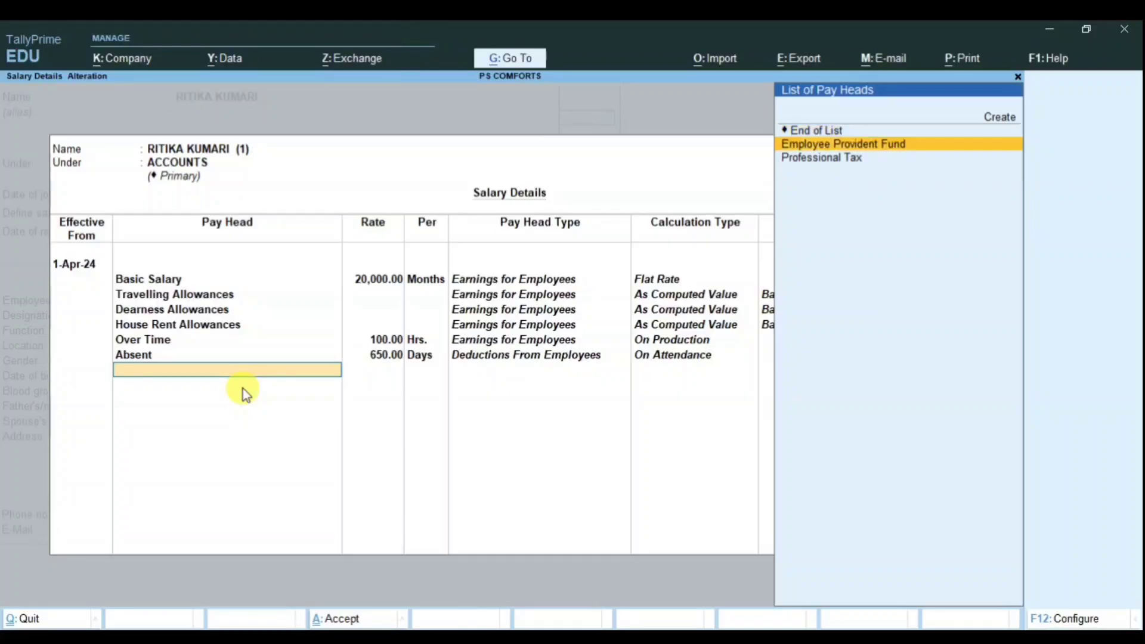
key(Return)
key(Down)
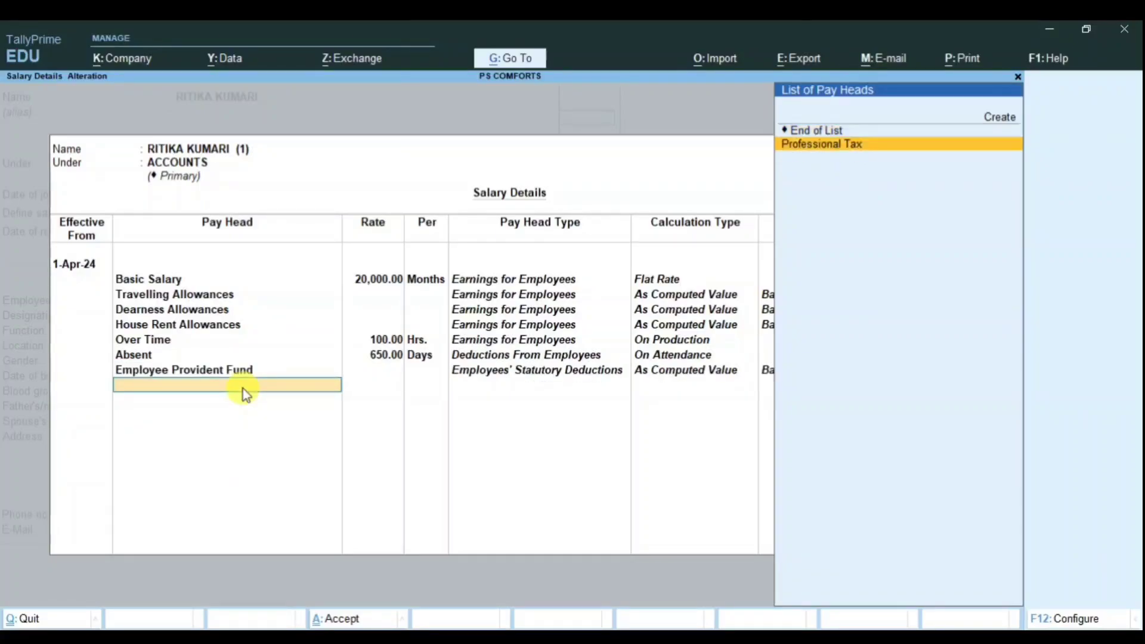
key(Return)
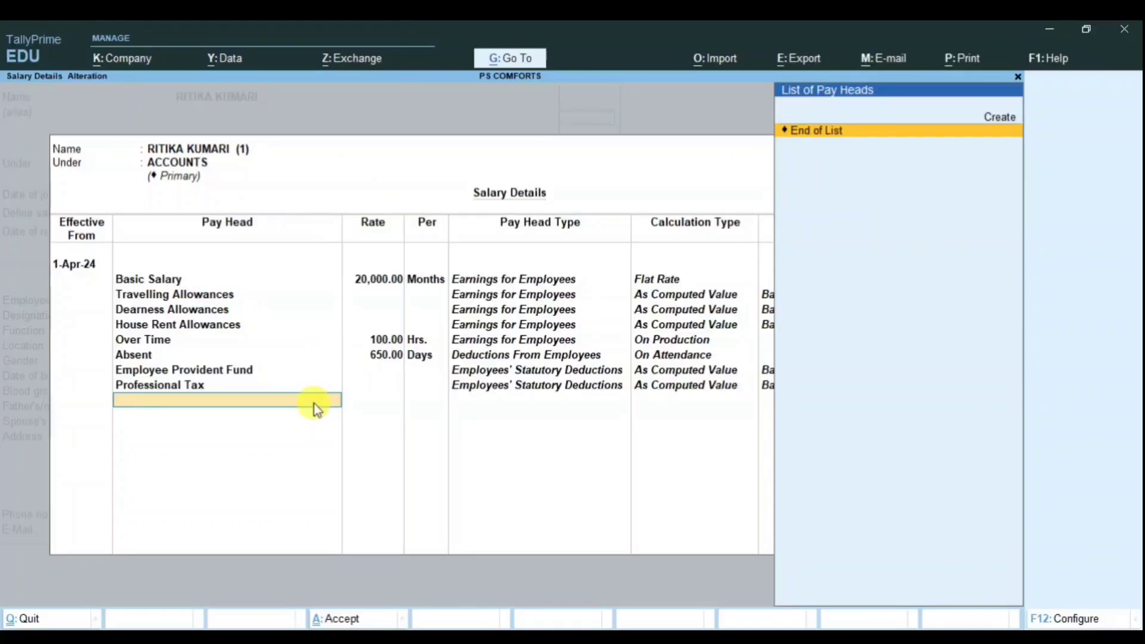
key(Return)
key(Return)
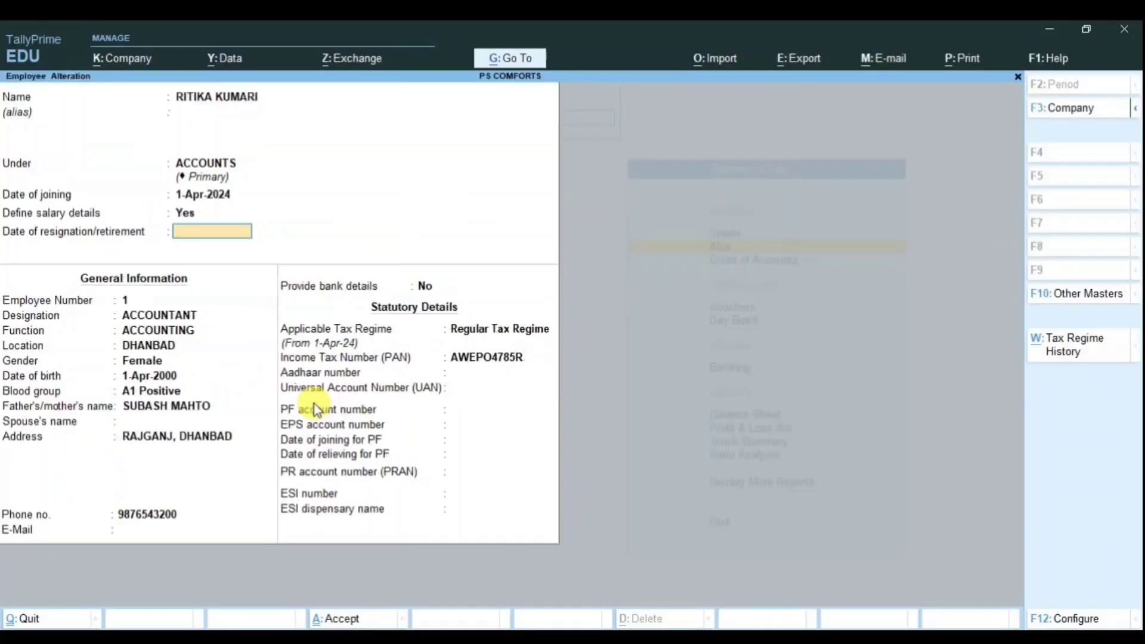
key(Return)
key(ctrl+a)
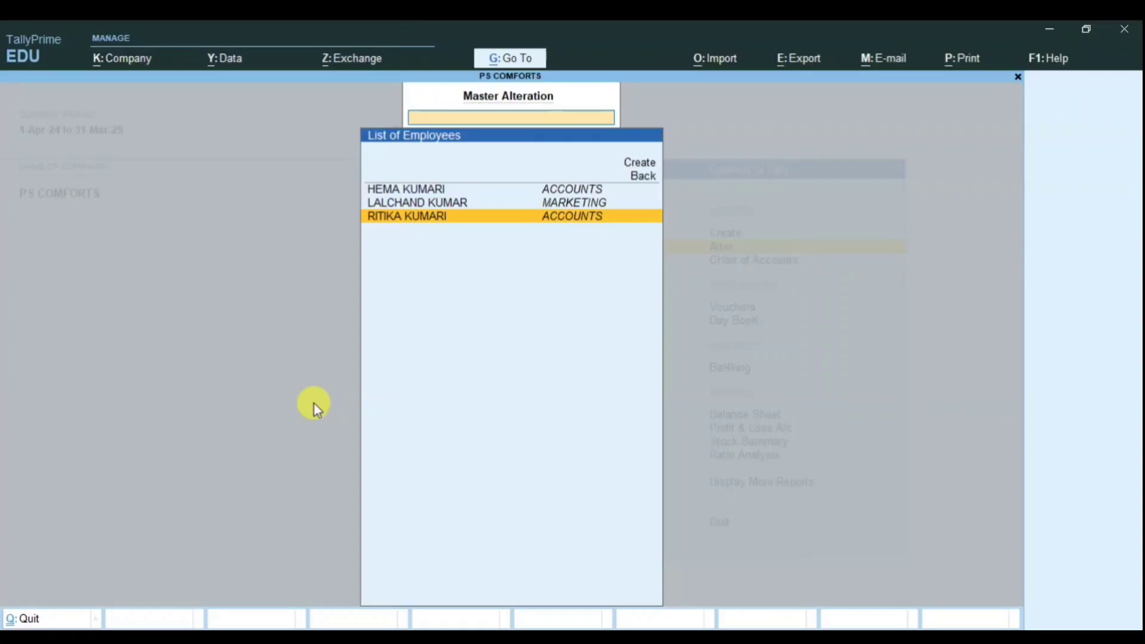
Step: Start a payroll voucher type named Salary Slip of type Payroll with automatic numbering
key(Escape)
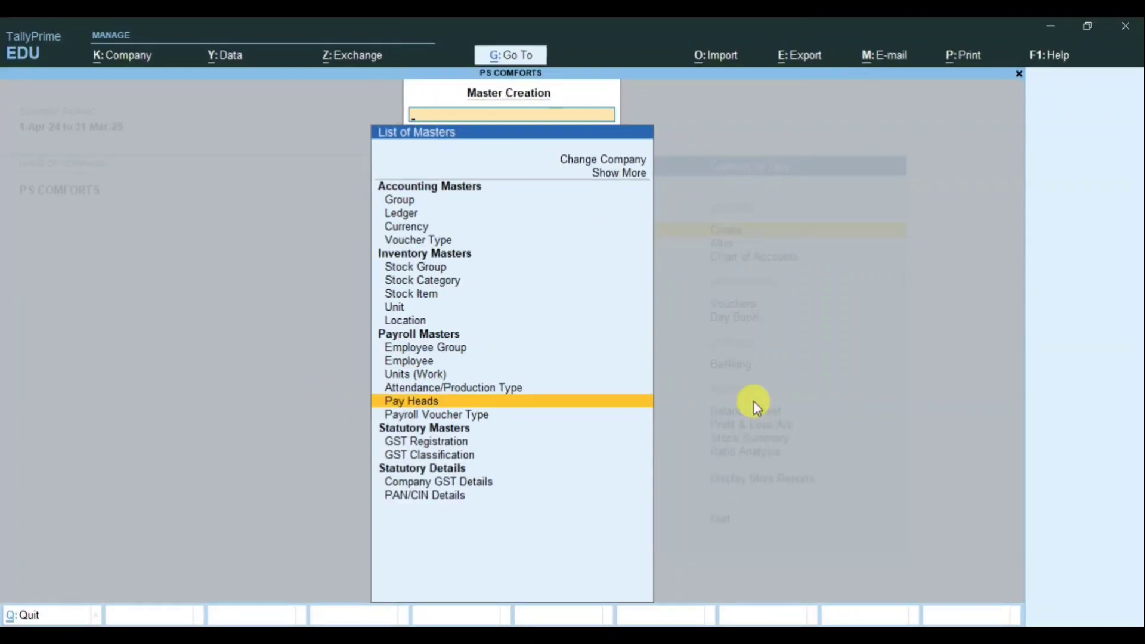
key(Down)
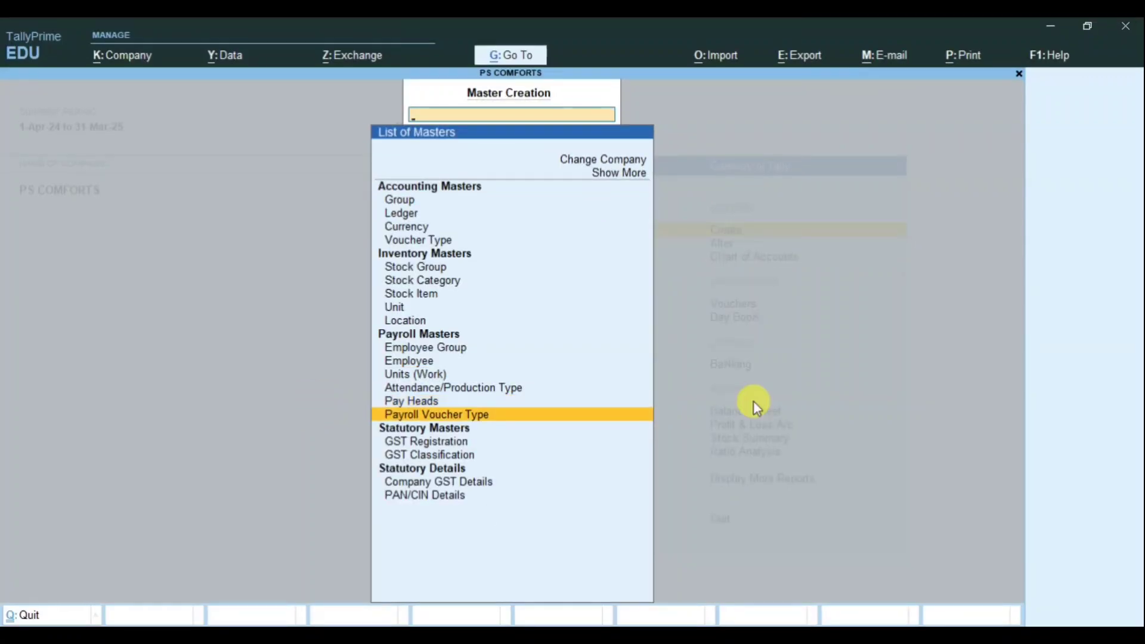
key(Return)
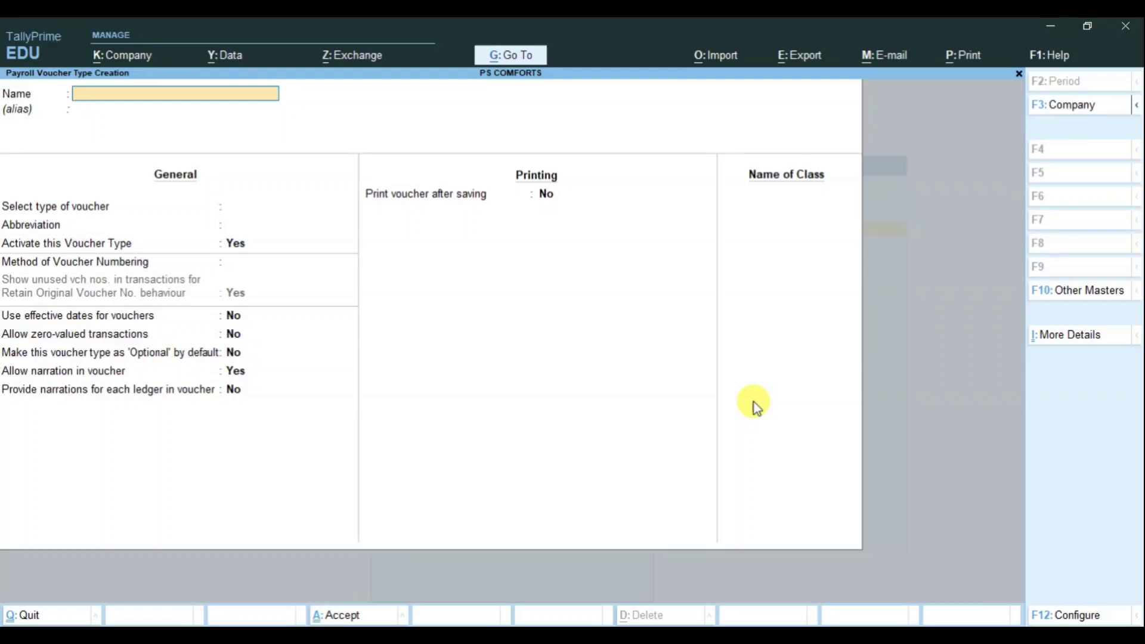
text(Salary Slip)
key(Return)
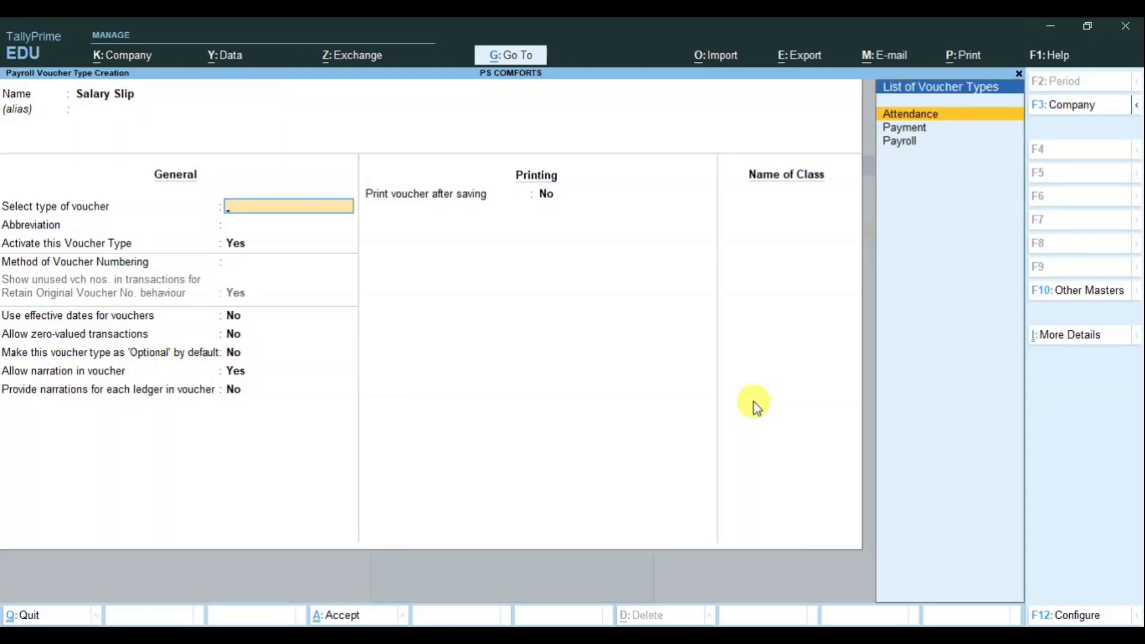
key(Down)
key(Down)
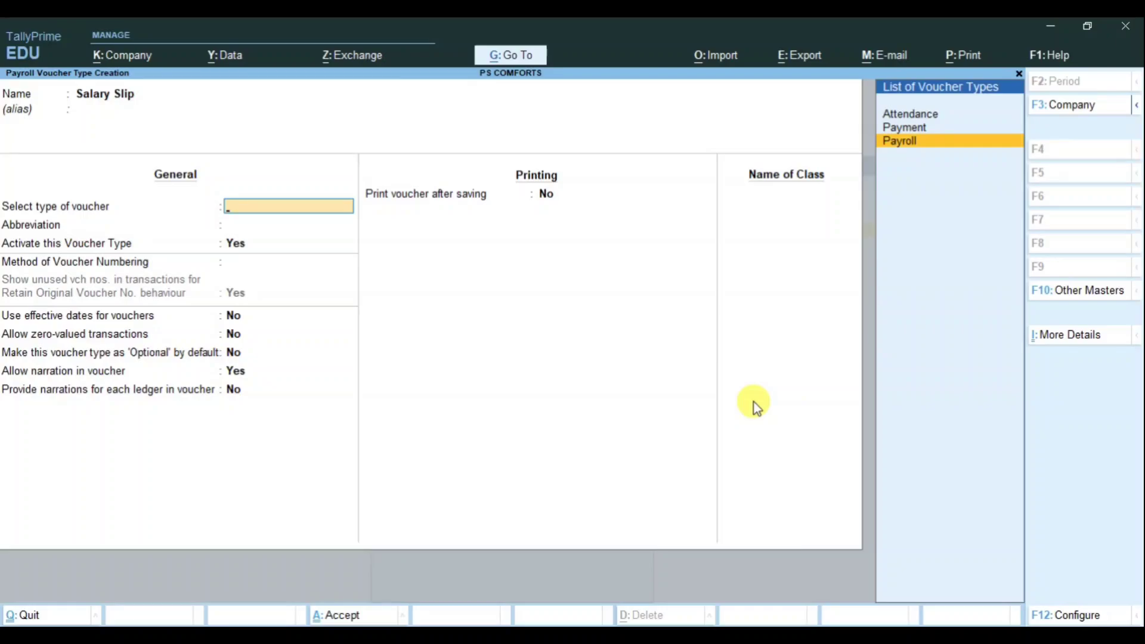
key(Return)
key(Return)
key(Return)
key(Return)
key(Return)
key(Return)
key(Return)
key(Return)
key(Return)
key(Return)
key(Return)
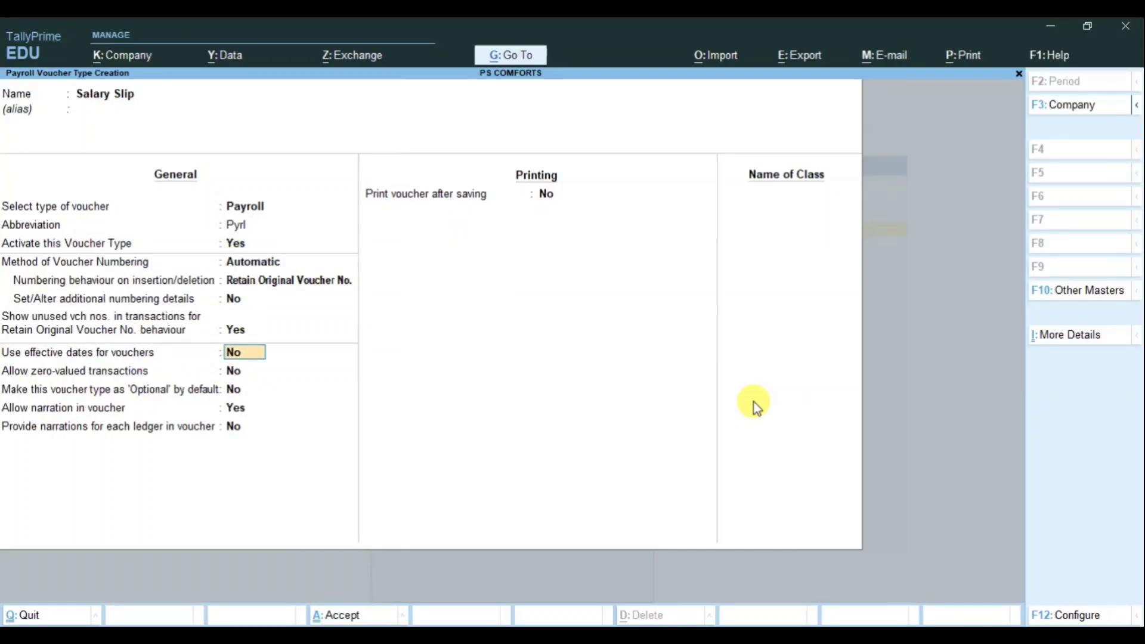
key(Return)
key(Return)
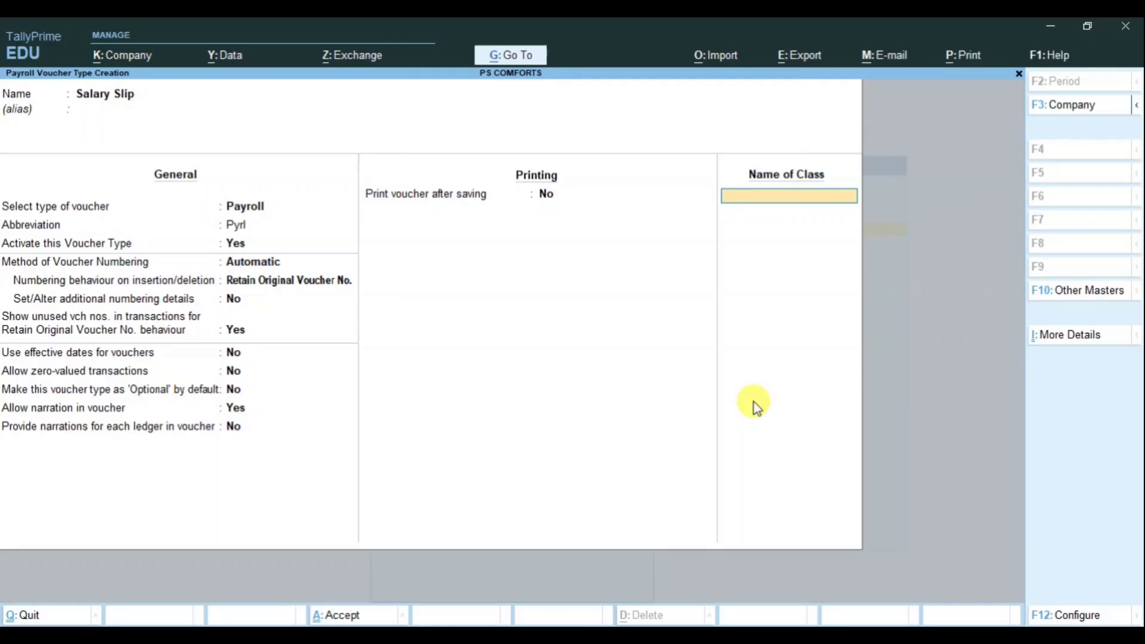
Step: Add the class Salary Slip using the Salary Payable ledger and save the voucher type
text(Salary Slip)
key(Return)
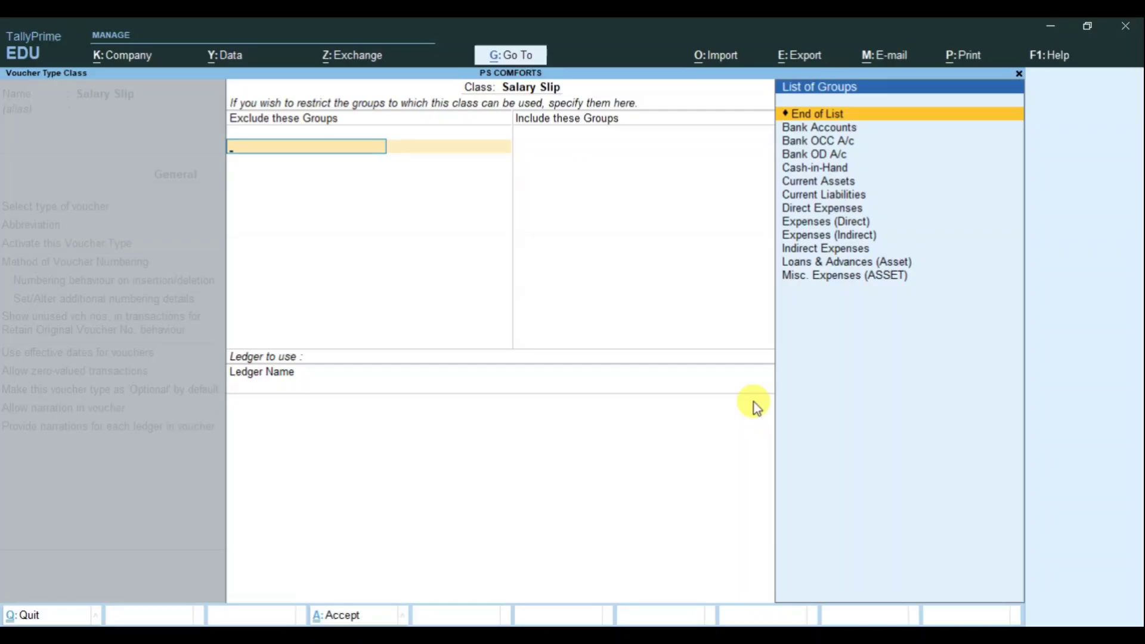
key(Return)
key(Return)
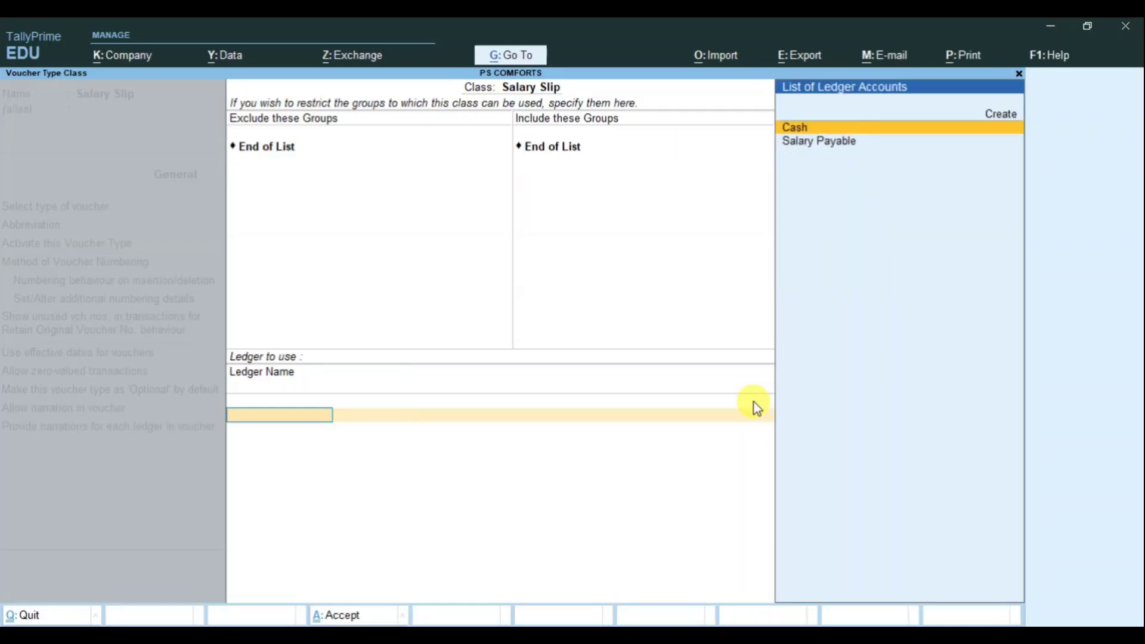
key(Down)
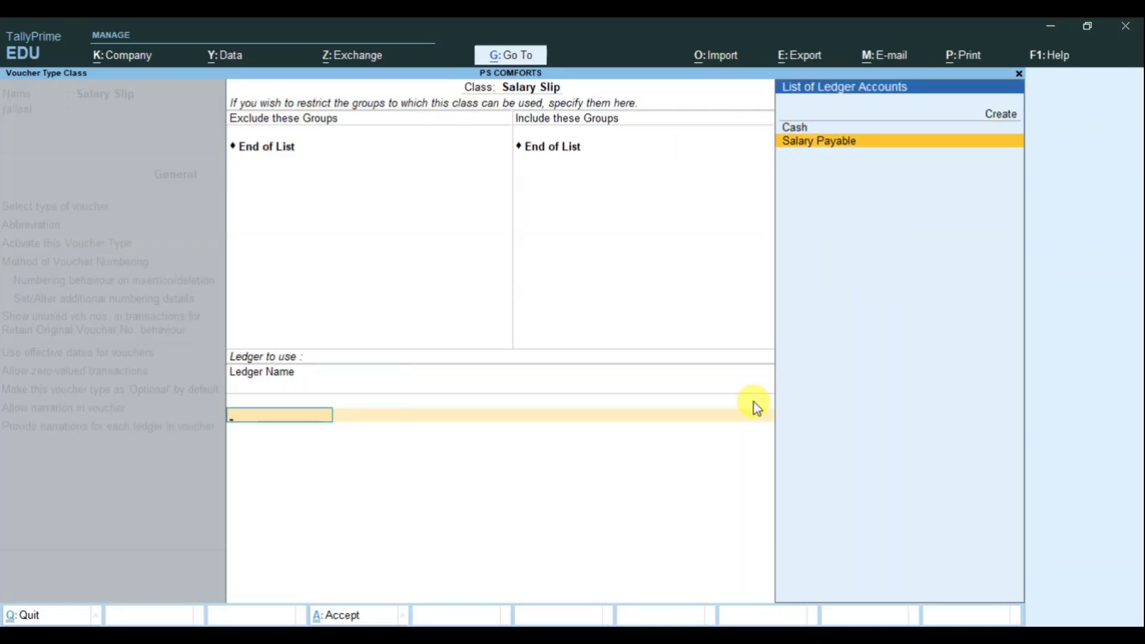
key(ctrl+a)
key(Return)
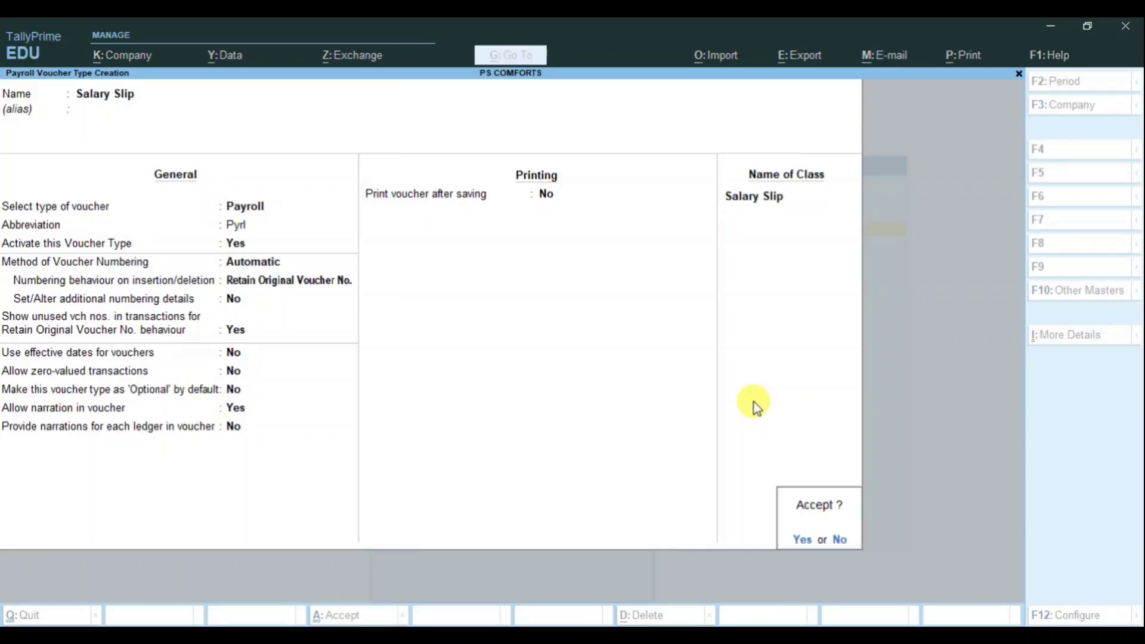
key(Return)
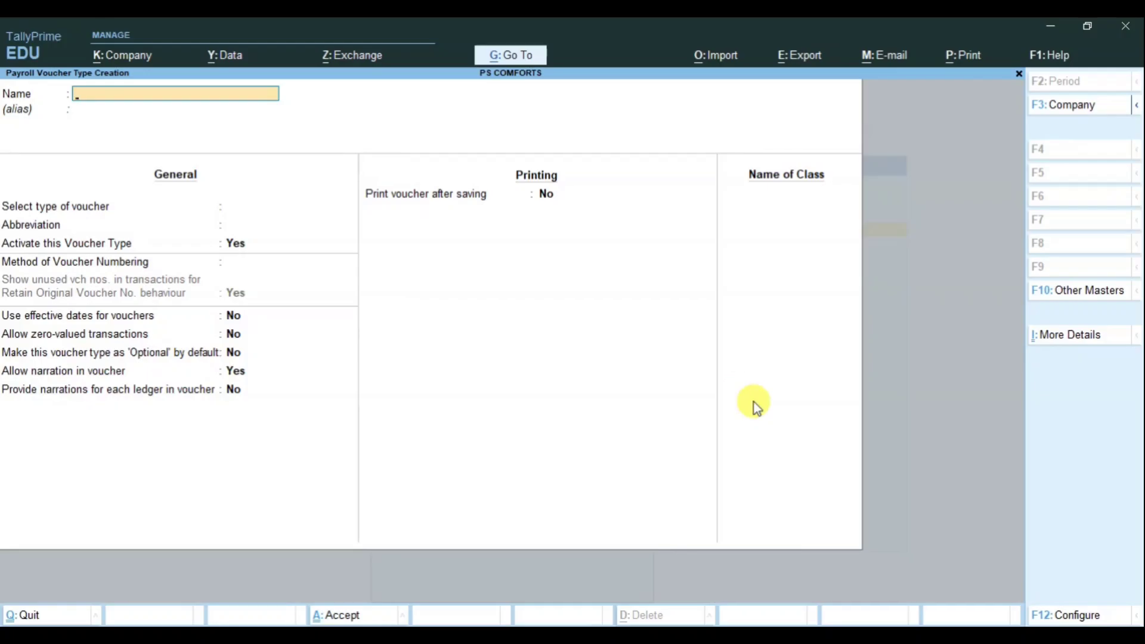
key(Escape)
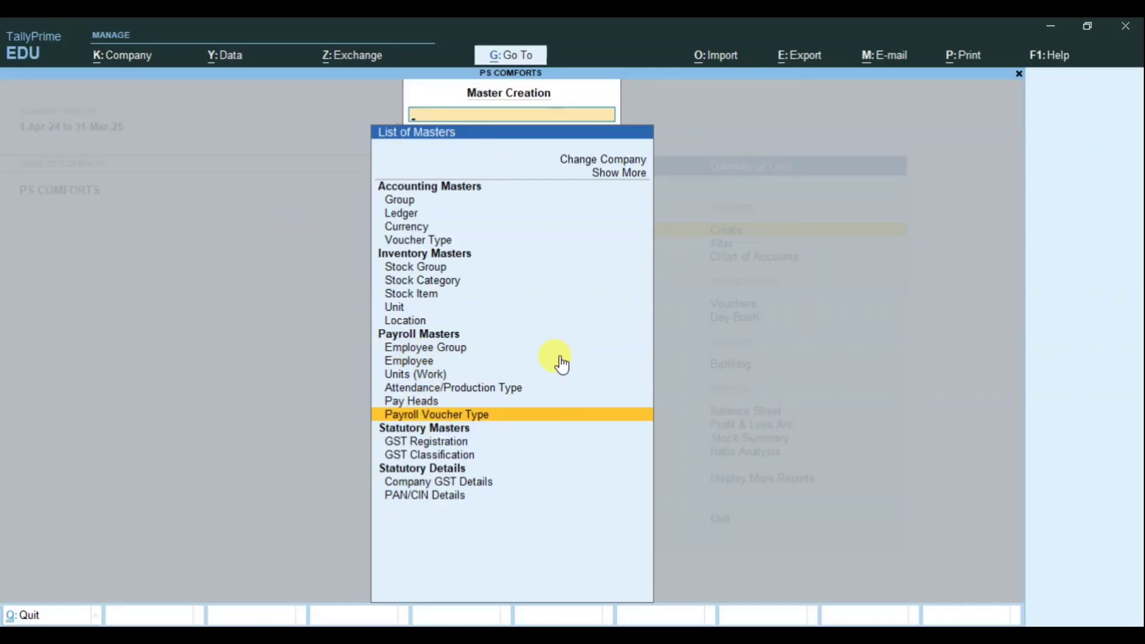
Step: Open voucher entry, switch to an Attendance voucher, and enter the first employee in row one
key(Escape)
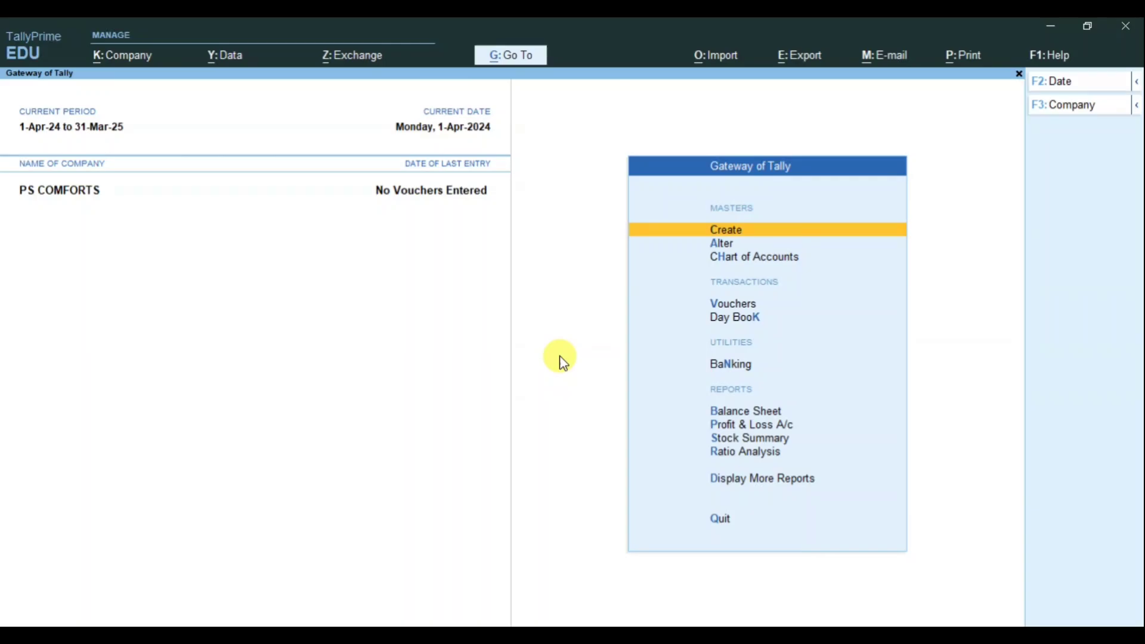
key(Down)
key(Down)
key(Down)
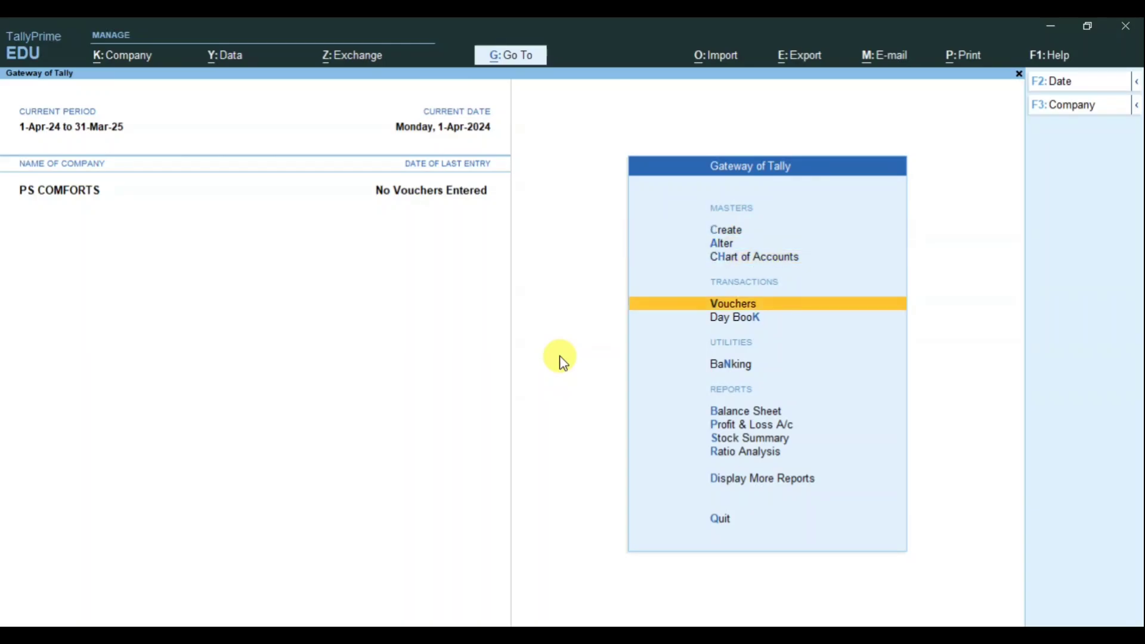
key(Return)
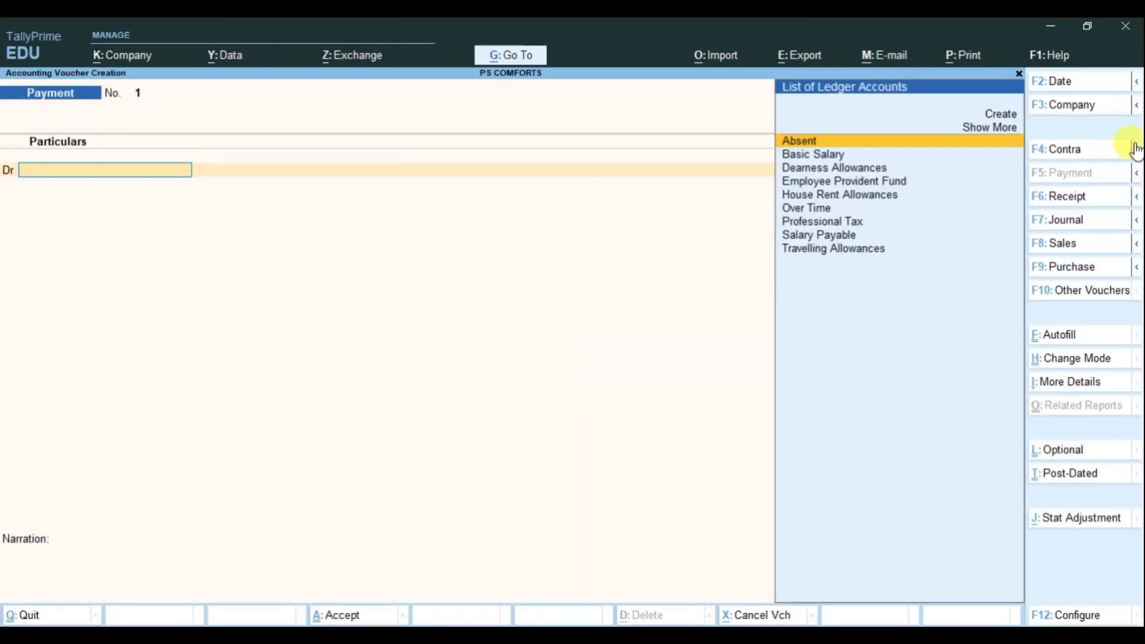
click(1076, 293)
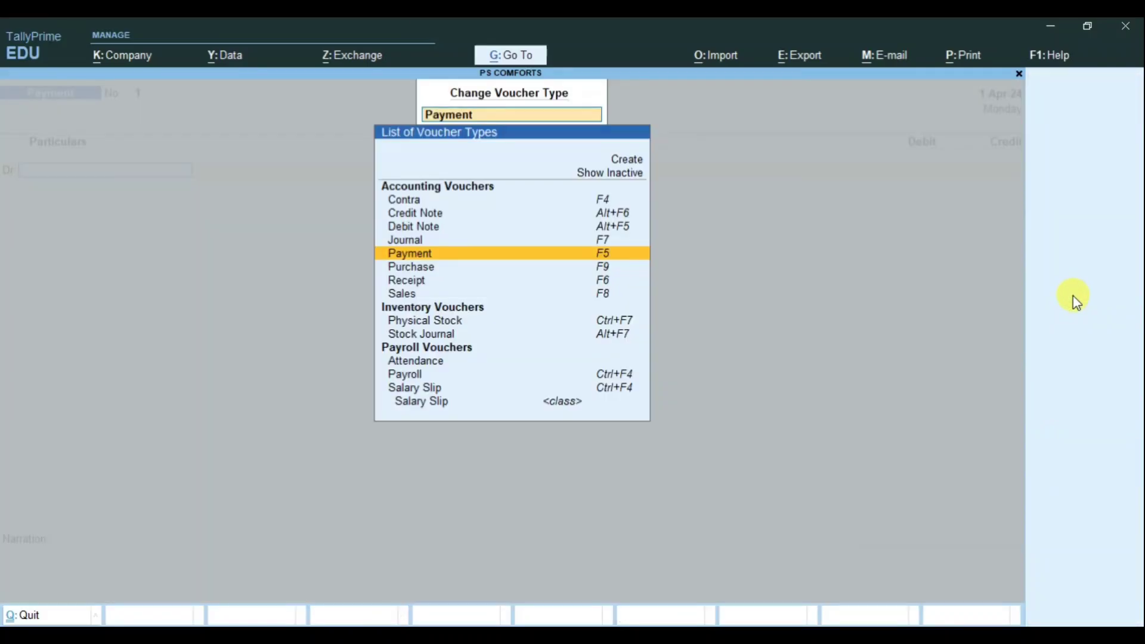
click(415, 361)
key(Return)
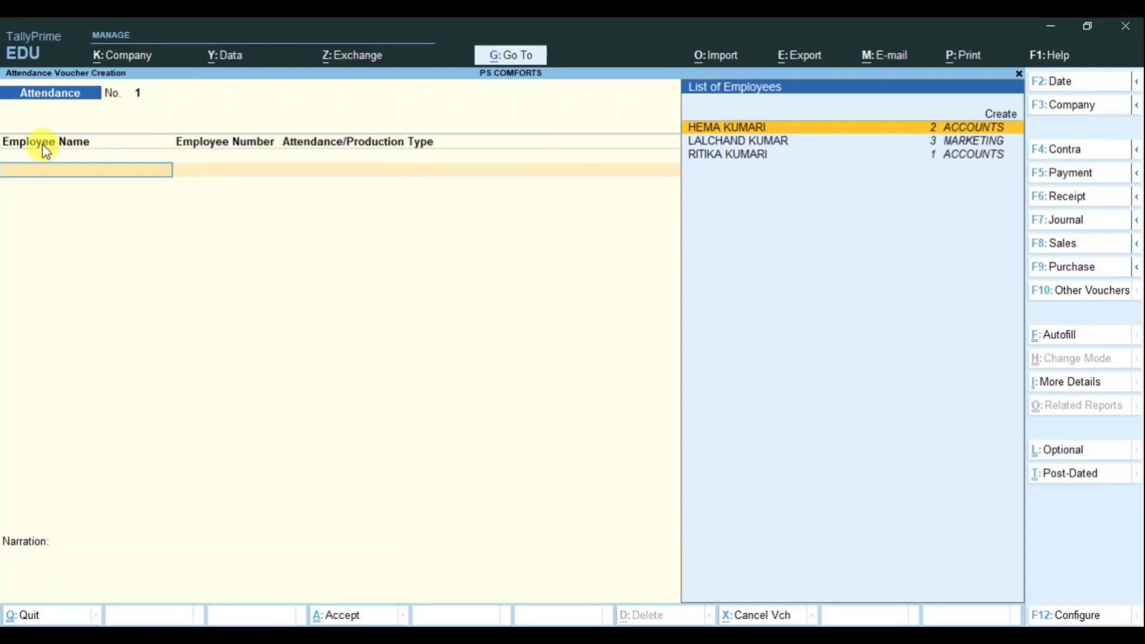
key(Return)
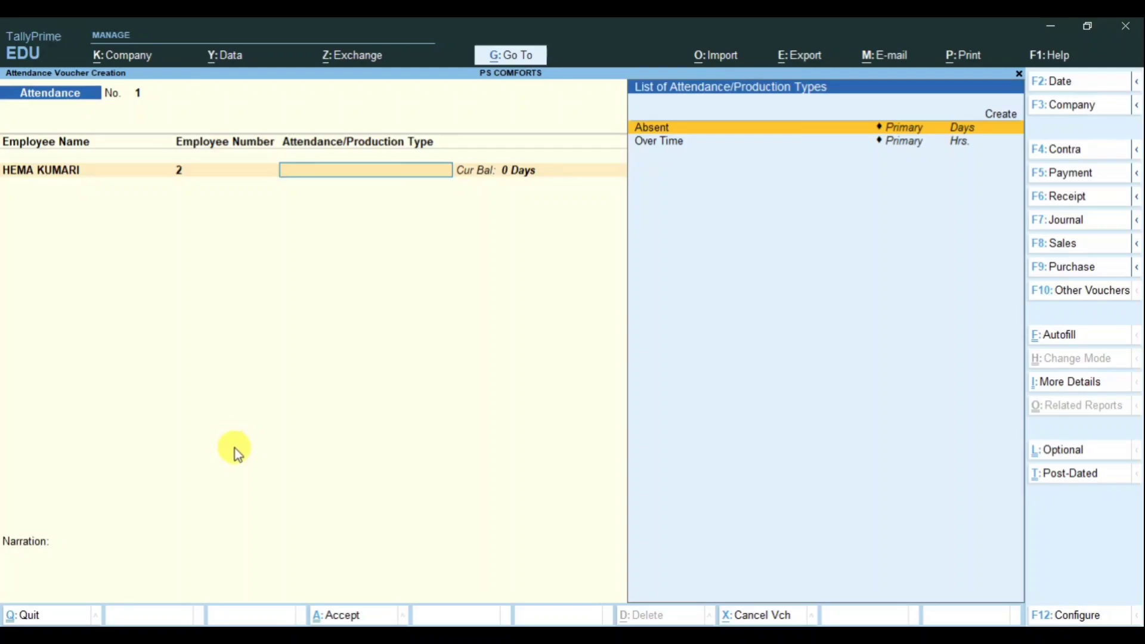
key(BackSpace)
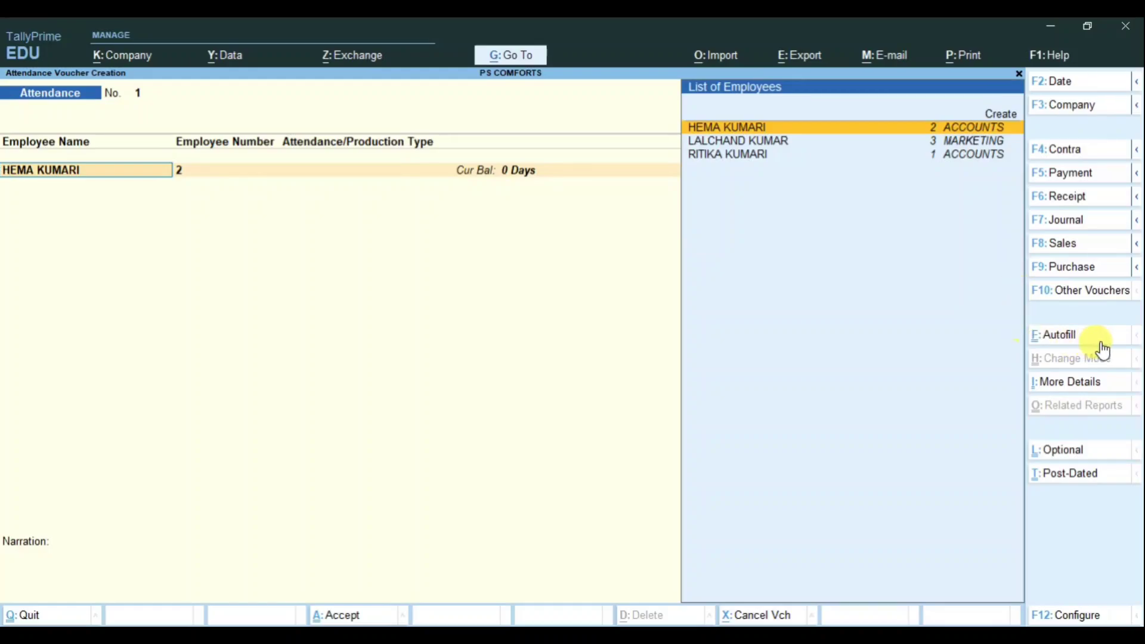
Step: Attendance-autofill for 2-4-2024: all employees, Absent, default value 2, sorted by employee name
click(1056, 338)
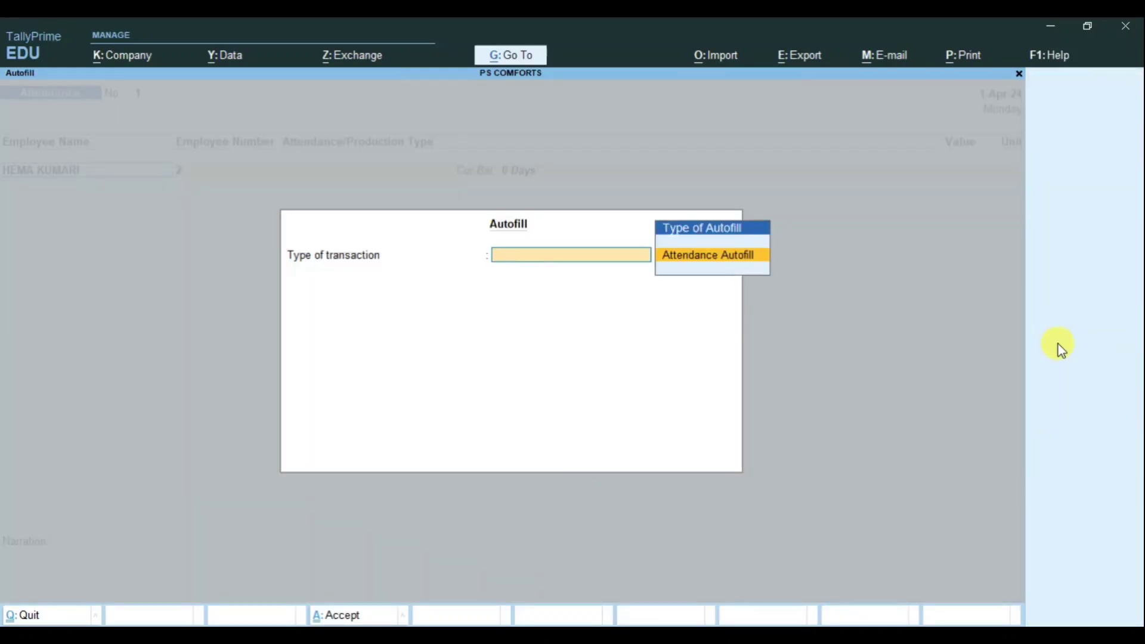
key(Return)
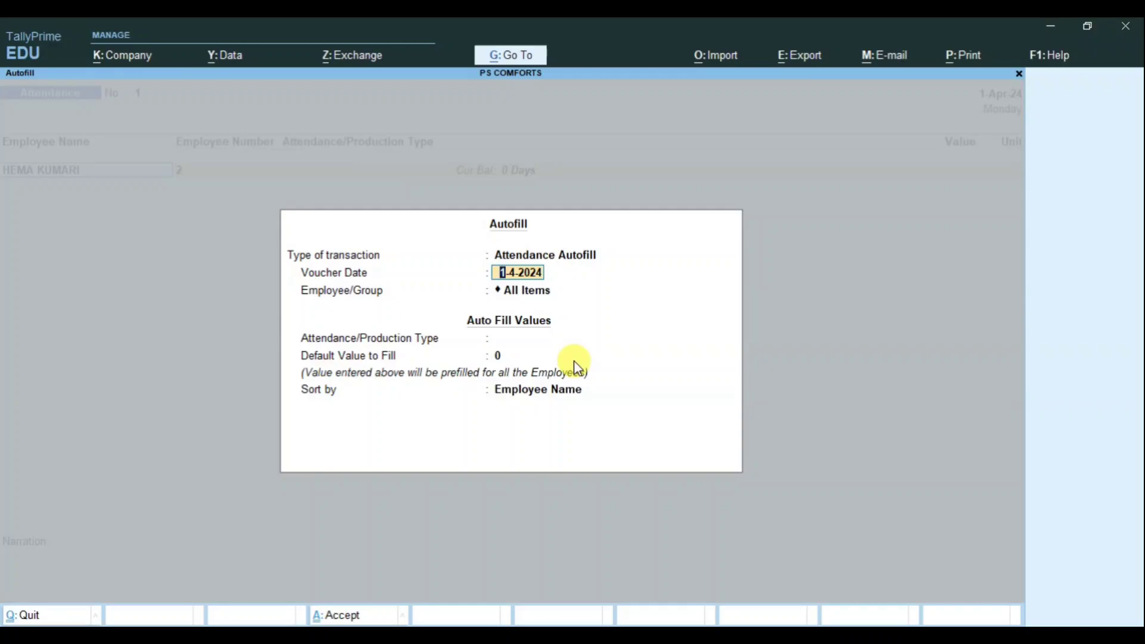
text(2-4)
key(Return)
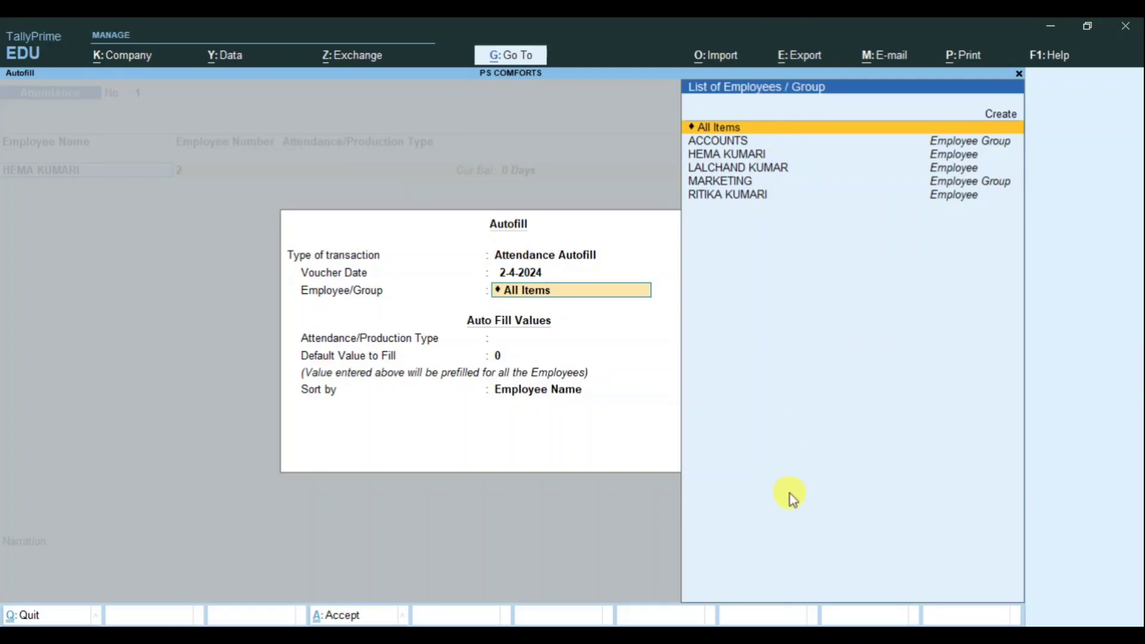
key(Return)
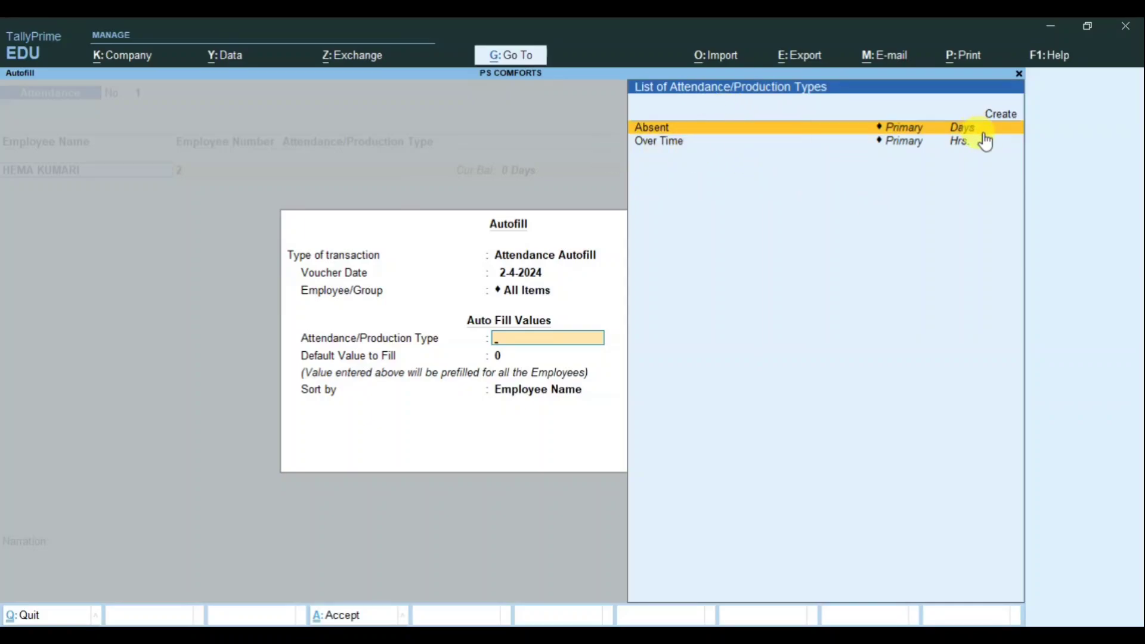
key(Return)
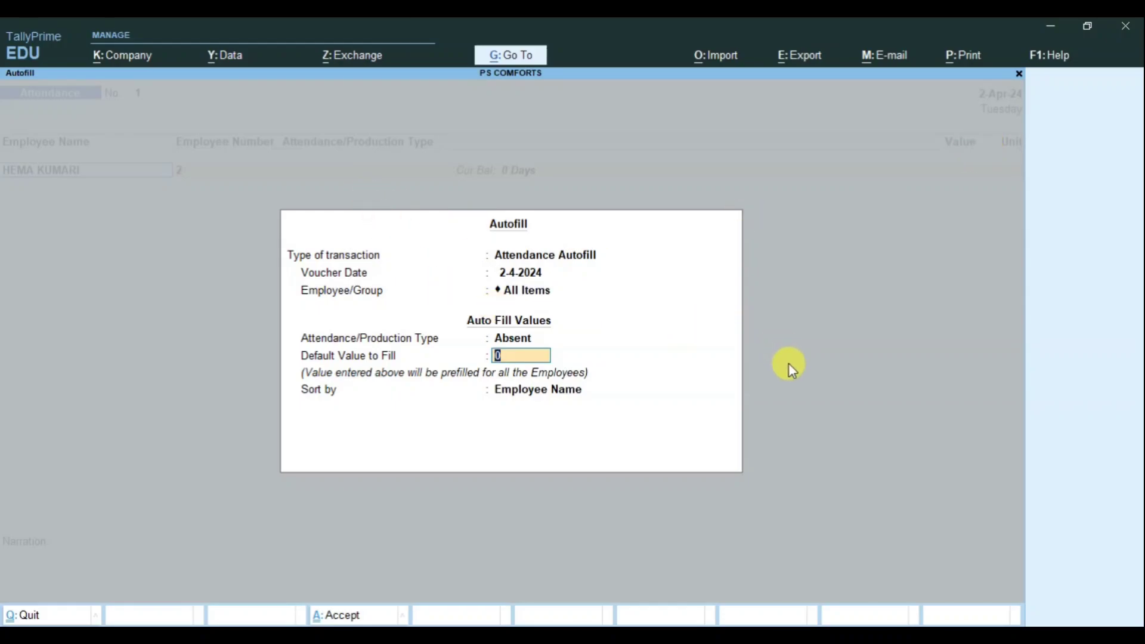
text(2)
key(Return)
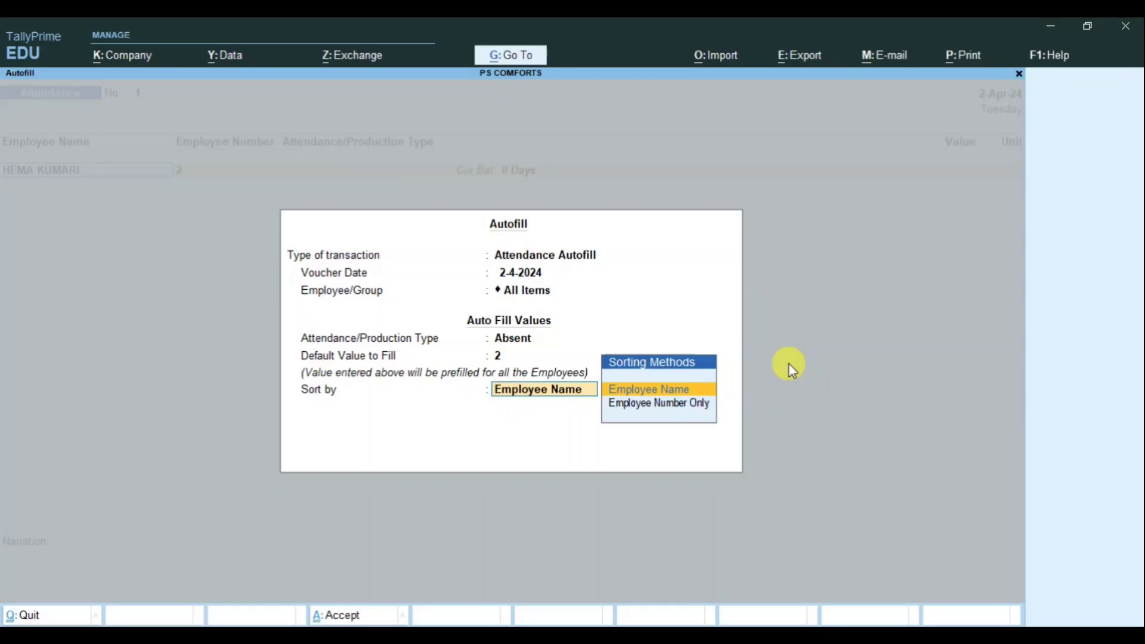
key(Return)
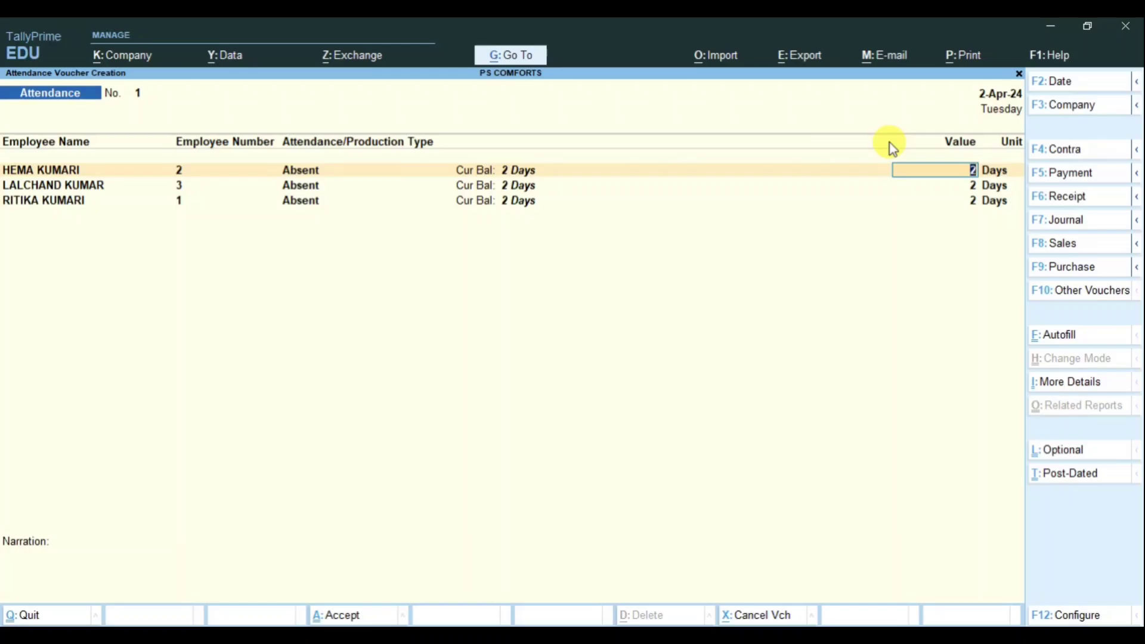
Step: Set the absent days to 1, 5 and 2 and save Attendance Voucher No. 1
text(1)
key(Return)
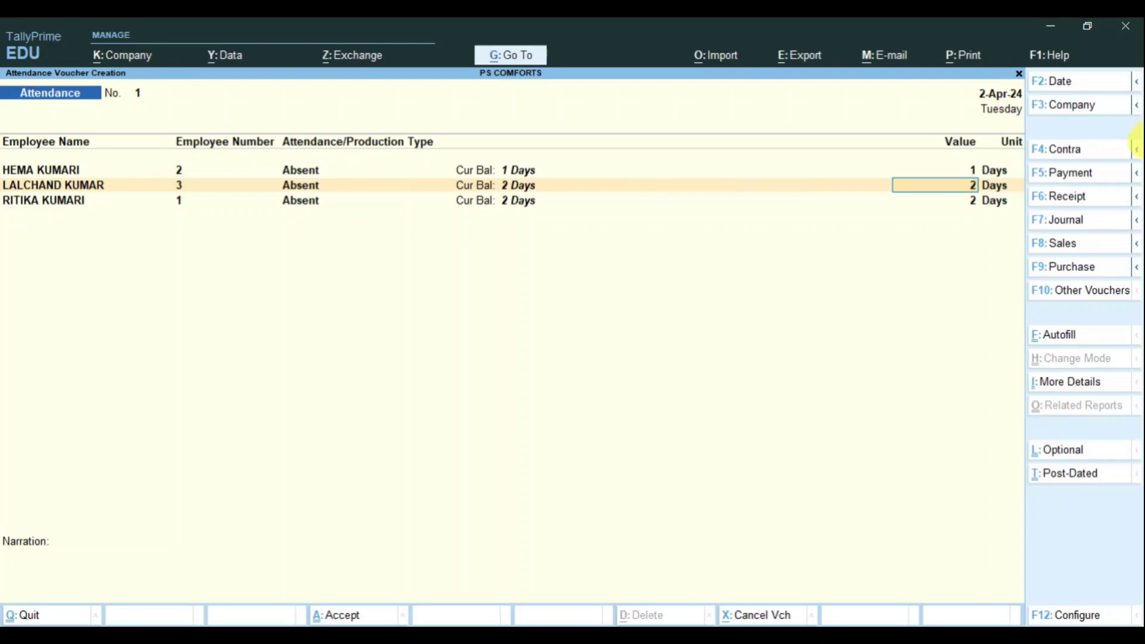
text(5)
key(Return)
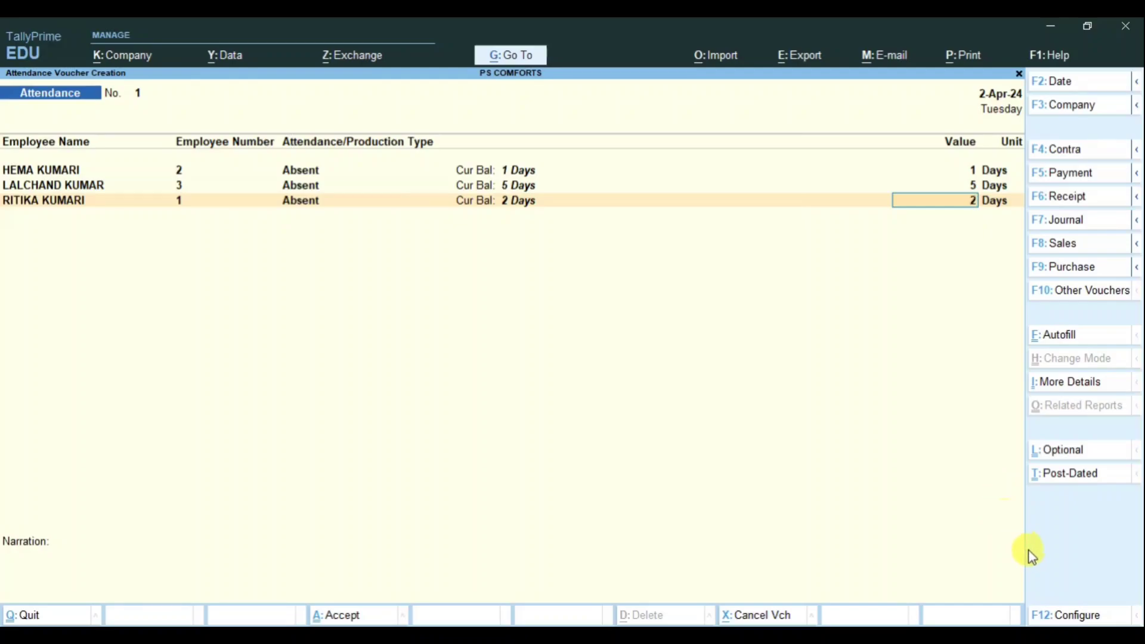
key(Return)
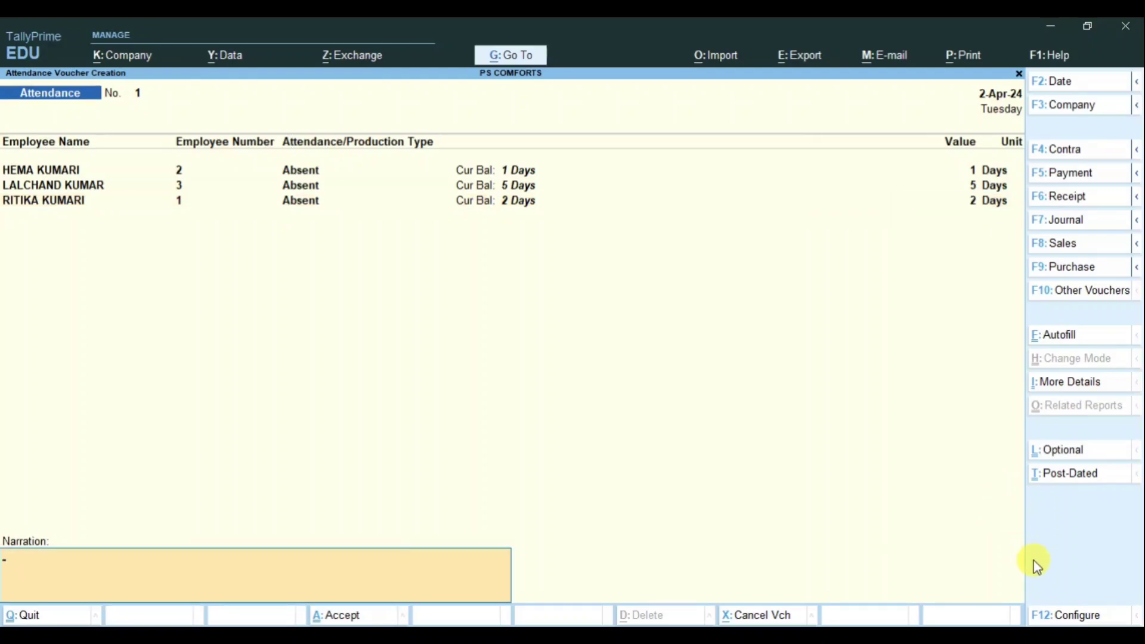
key(Return)
key(Return)
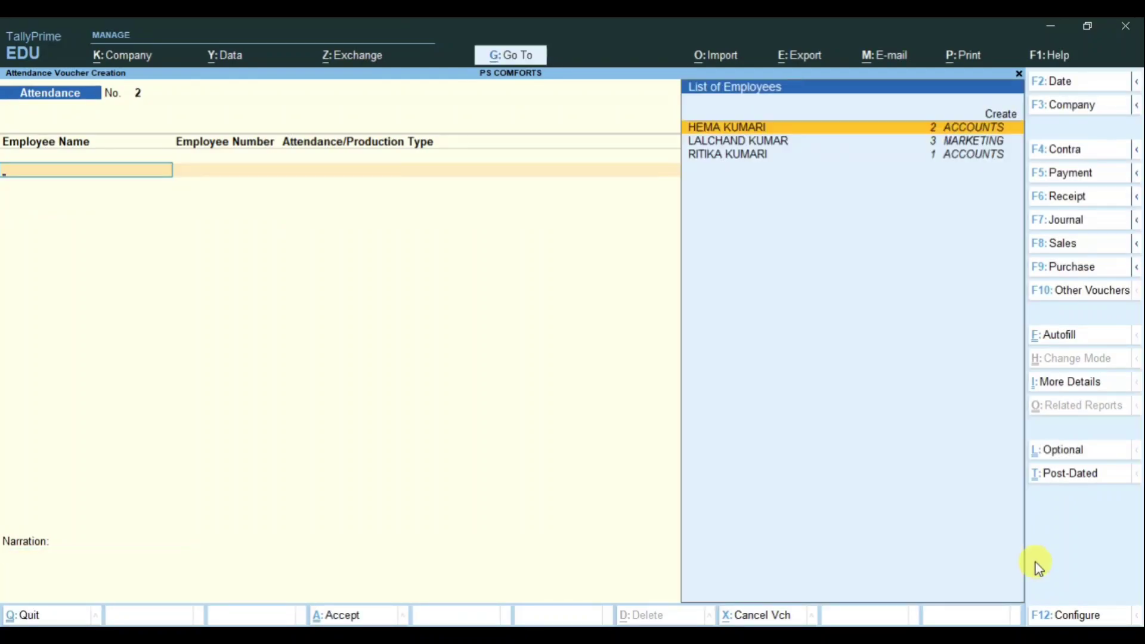
Step: Attendance-autofill Voucher No. 2 for 2-4-2024 with Over Time, value 0, all employees by name
click(1064, 336)
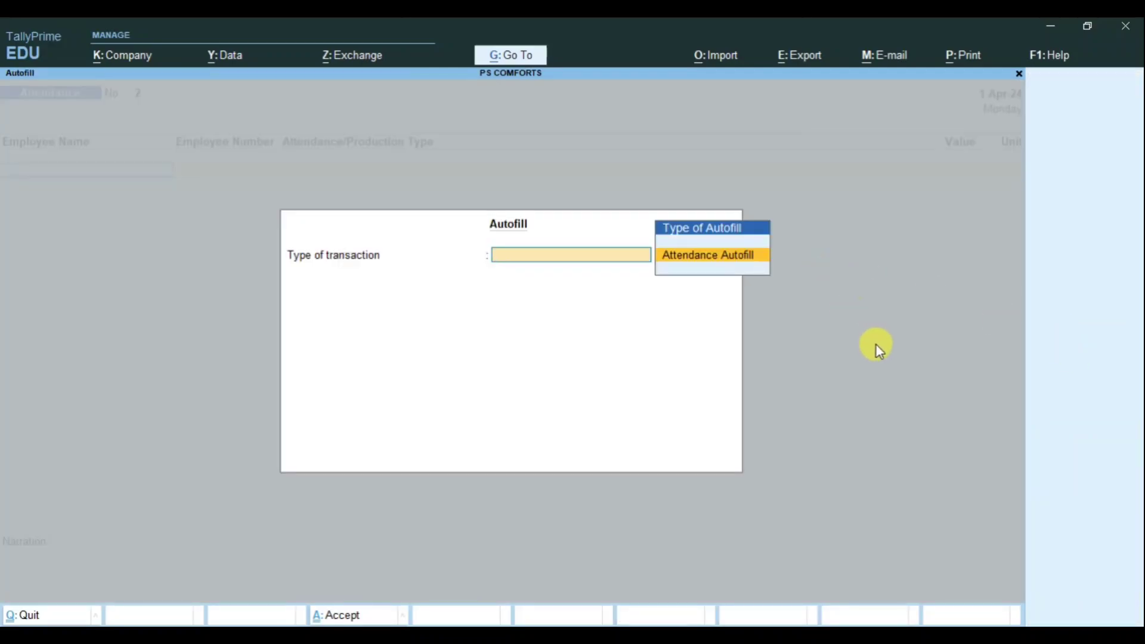
key(Return)
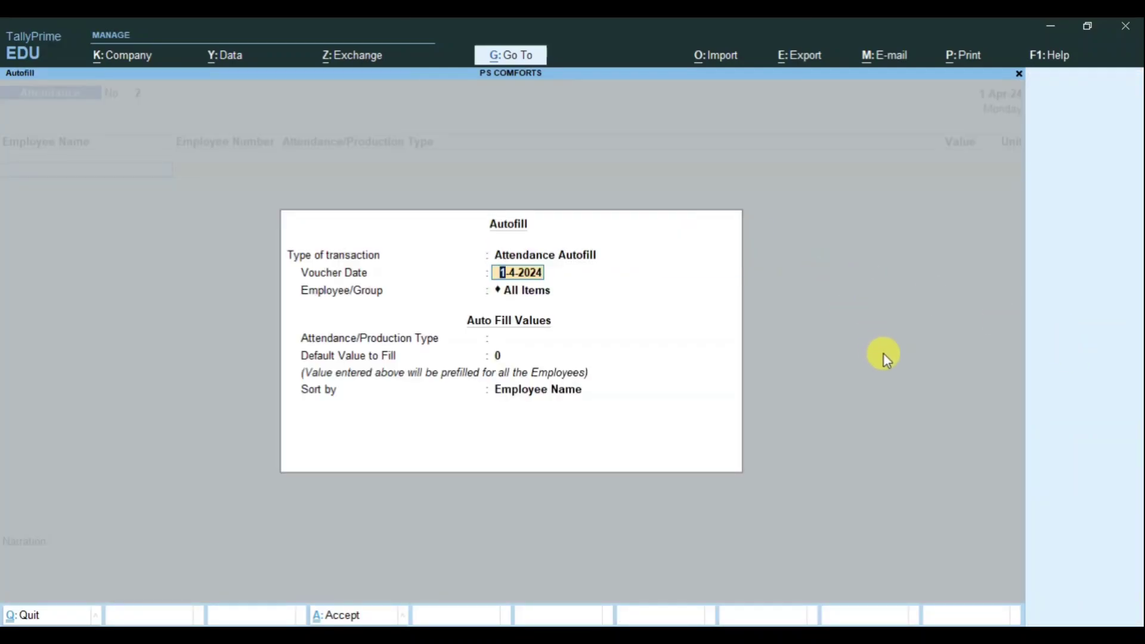
key(Return)
key(BackSpace)
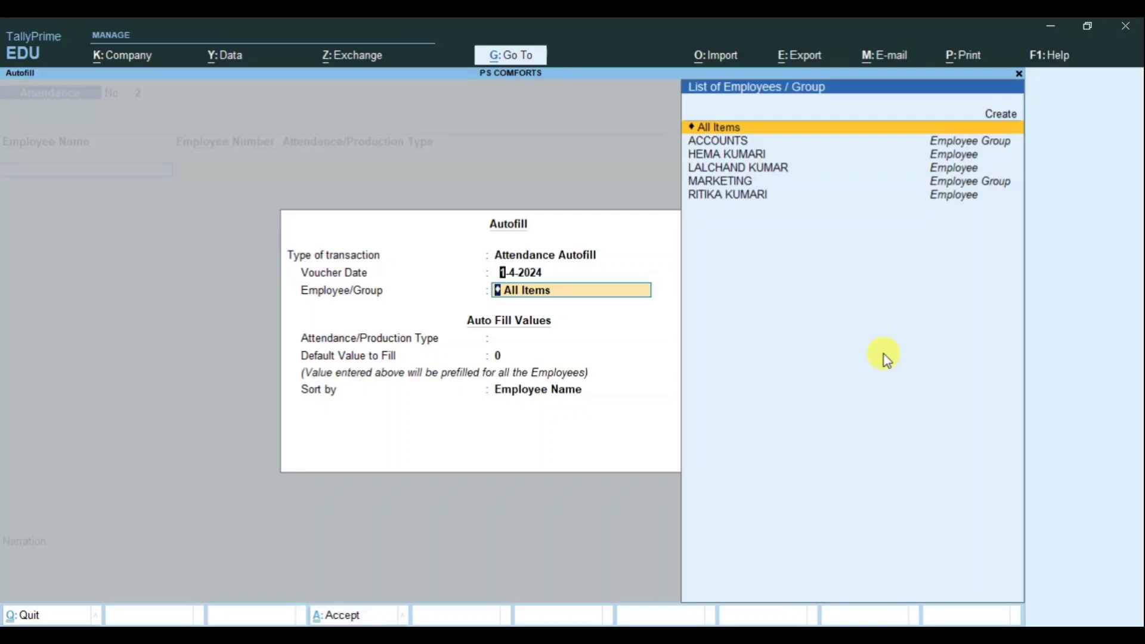
text(2-4)
key(Return)
key(Return)
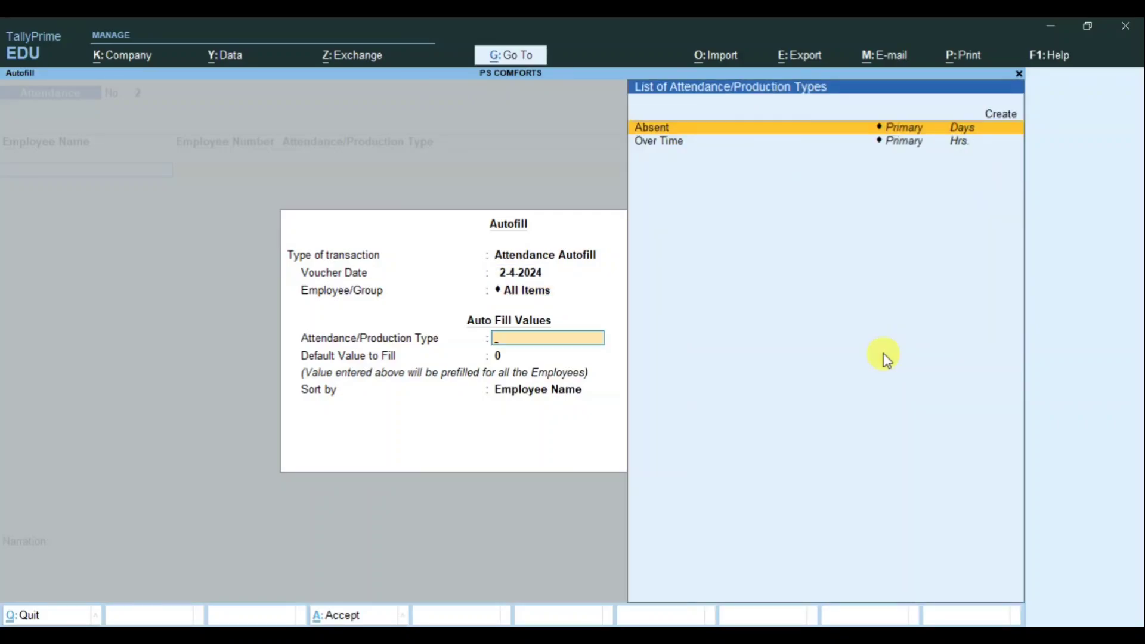
key(Down)
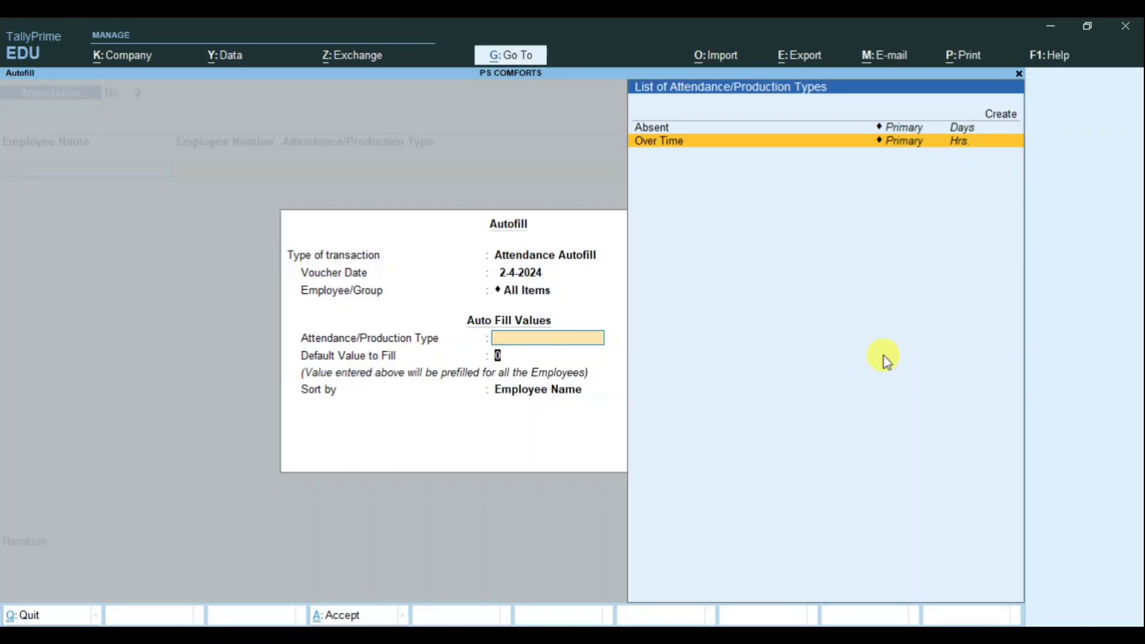
key(Return)
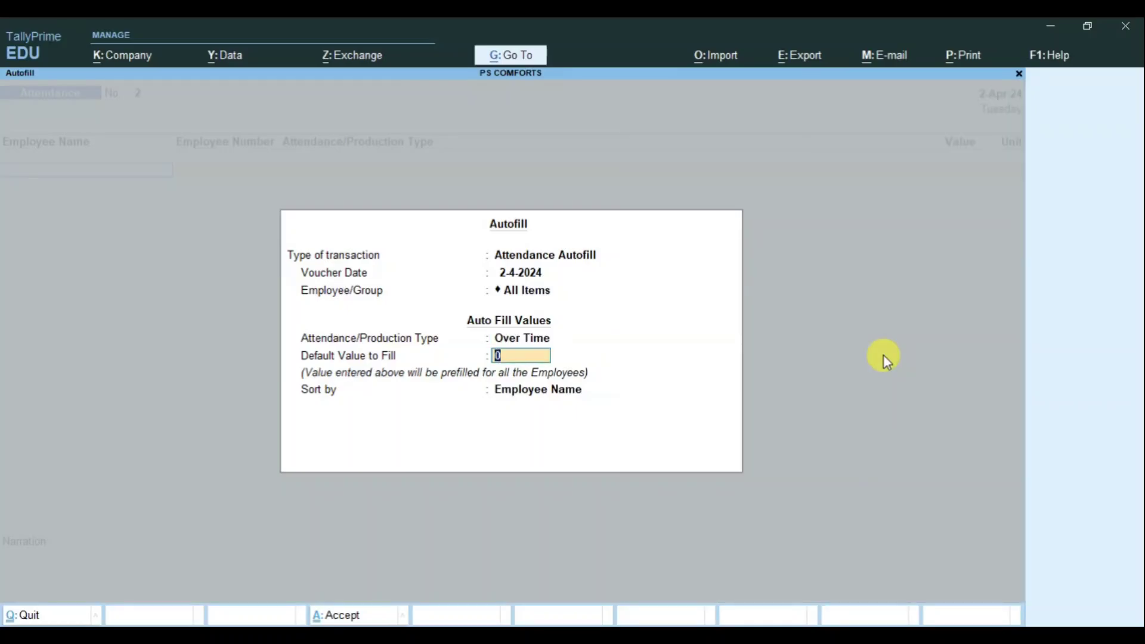
key(Return)
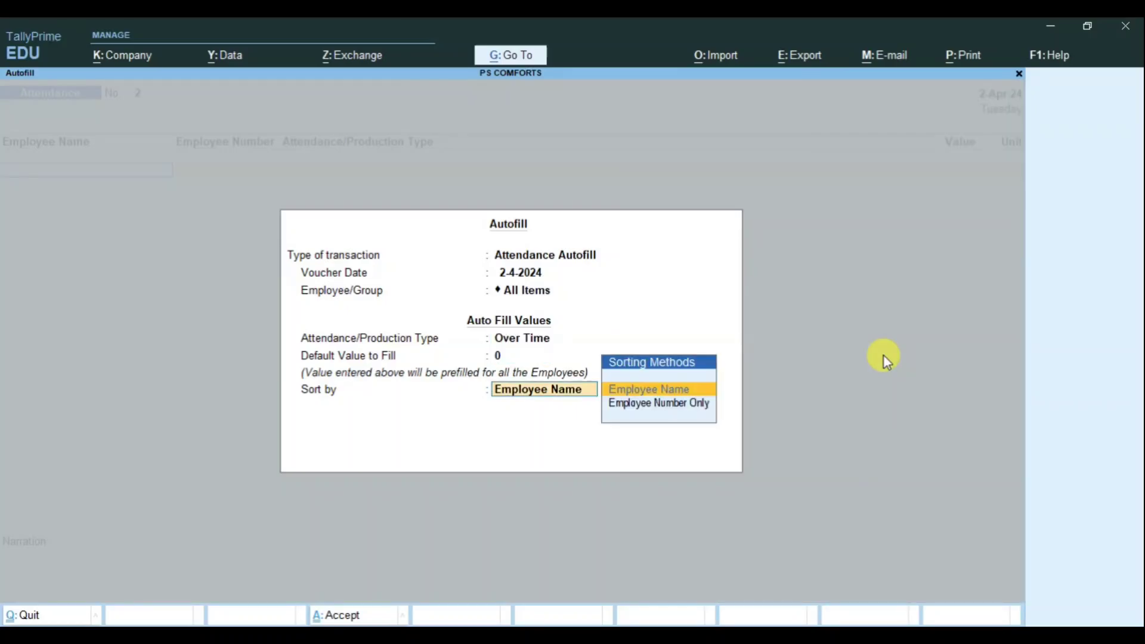
key(Return)
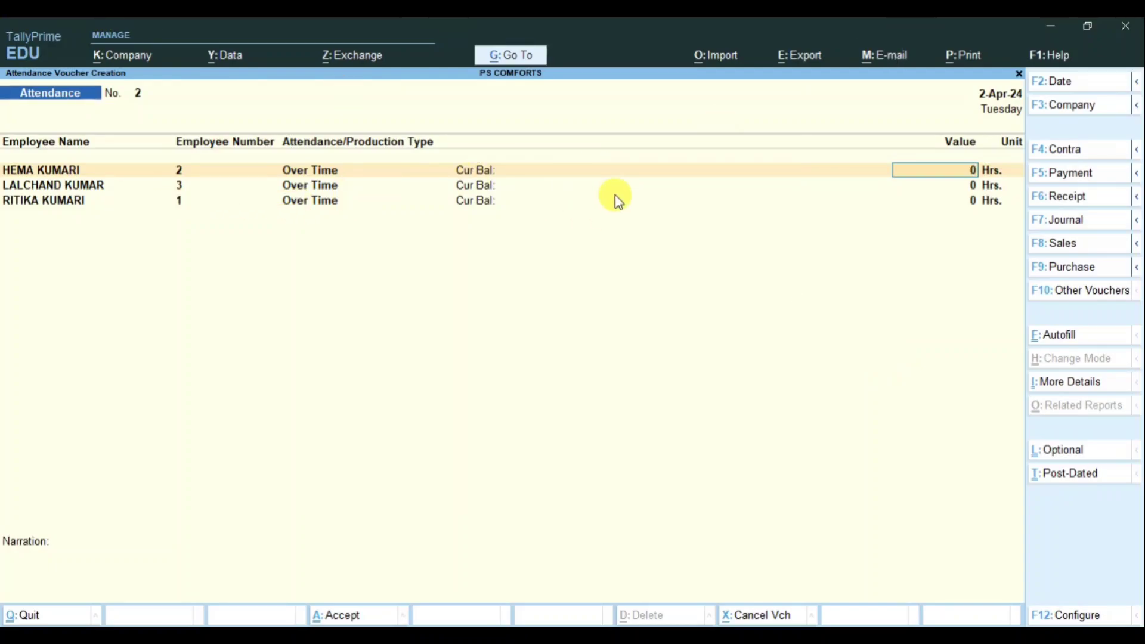
Step: Enter overtime of 20, 5 and 10 hours and save Attendance Voucher No. 2
text(20)
key(Return)
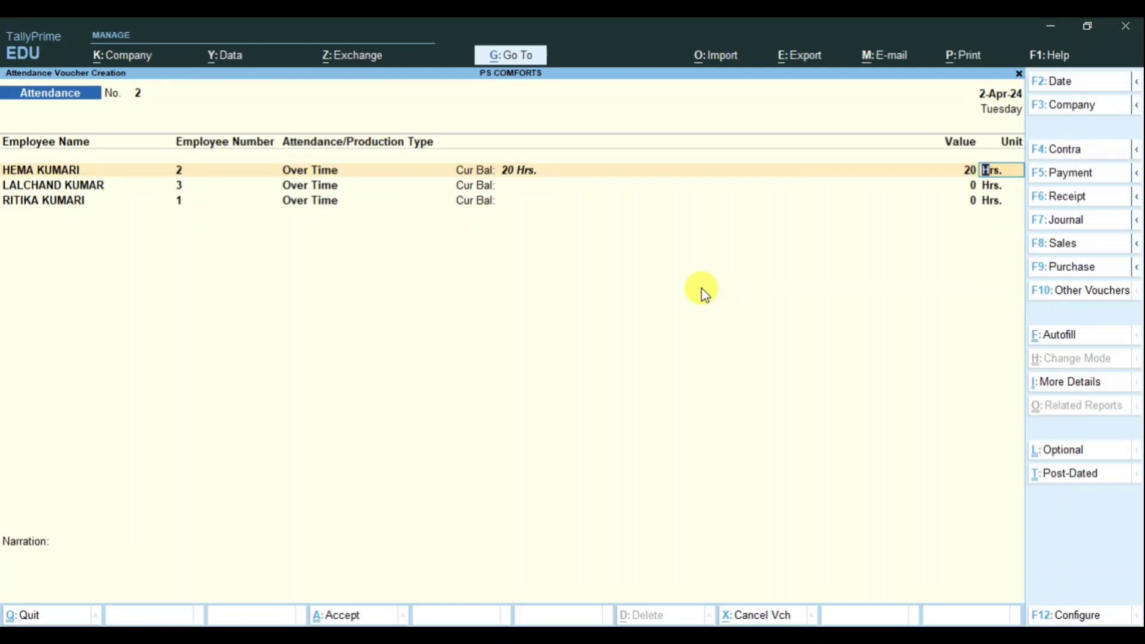
key(Return)
text(5)
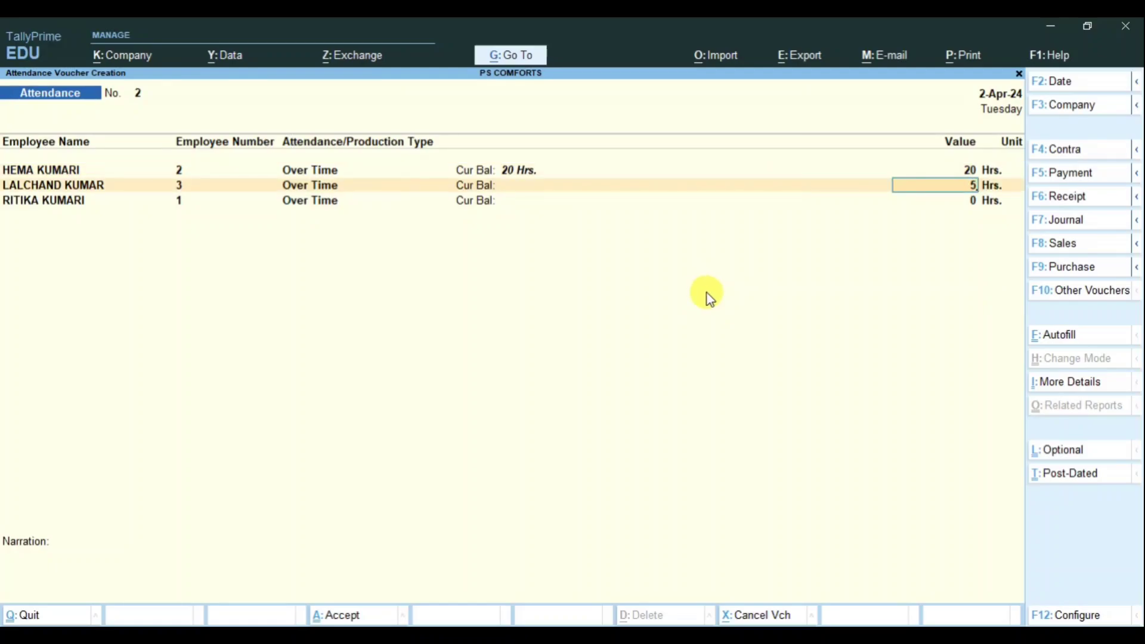
key(Return)
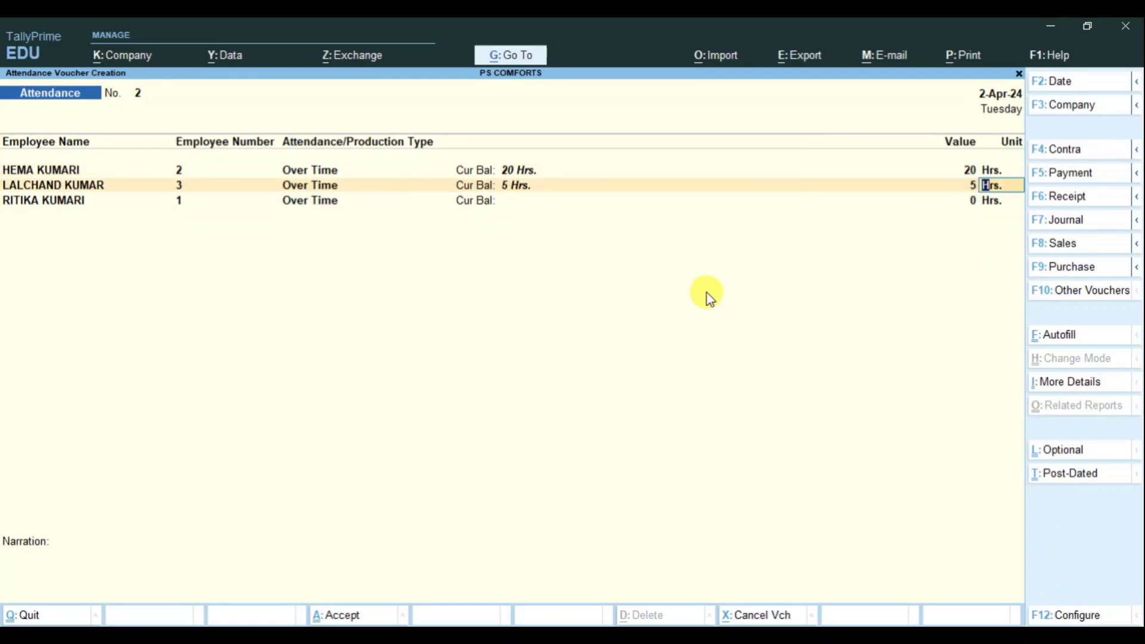
key(Return)
text(10)
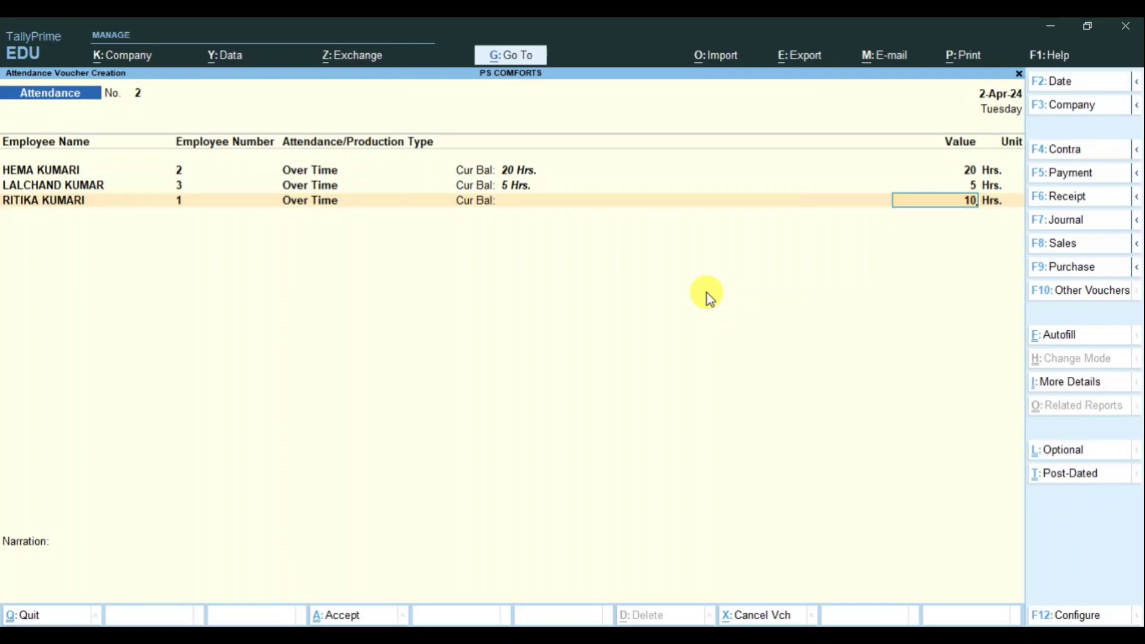
key(Return)
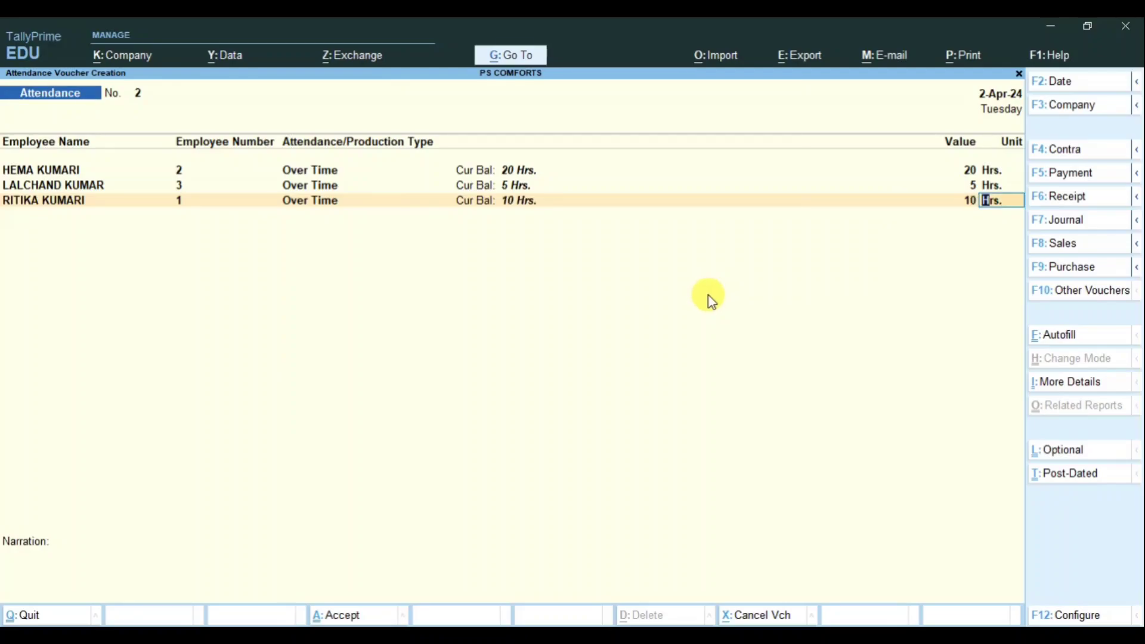
key(Return)
key(Return)
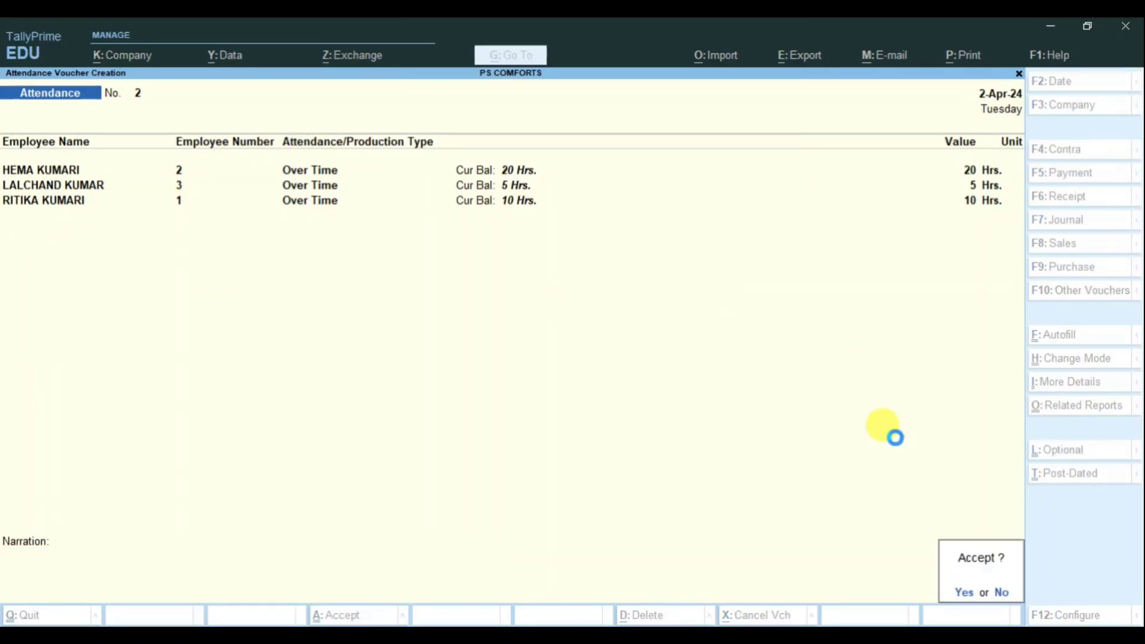
key(Return)
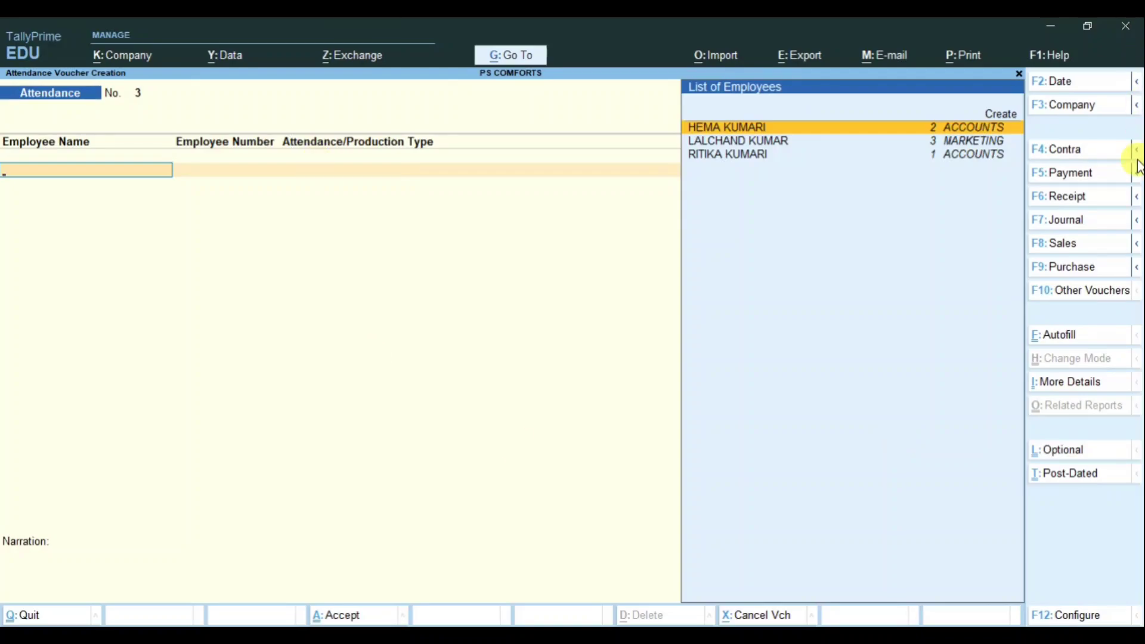
Step: Switch the voucher to the Salary Slip payroll type and bring up Autofill
click(1083, 296)
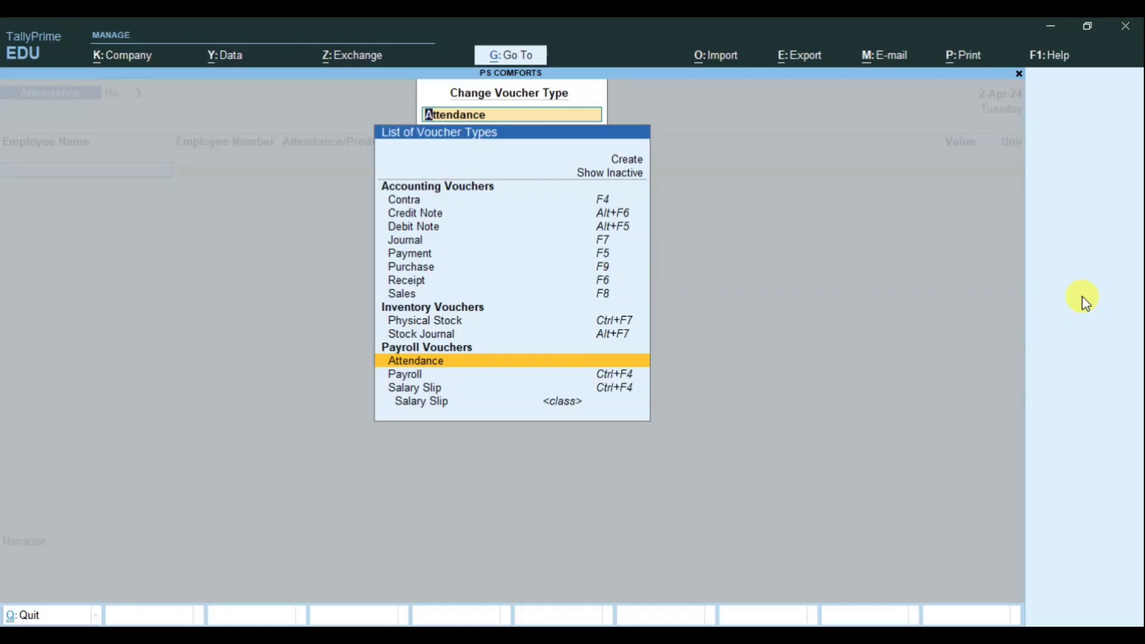
key(Down)
key(Down)
key(Down)
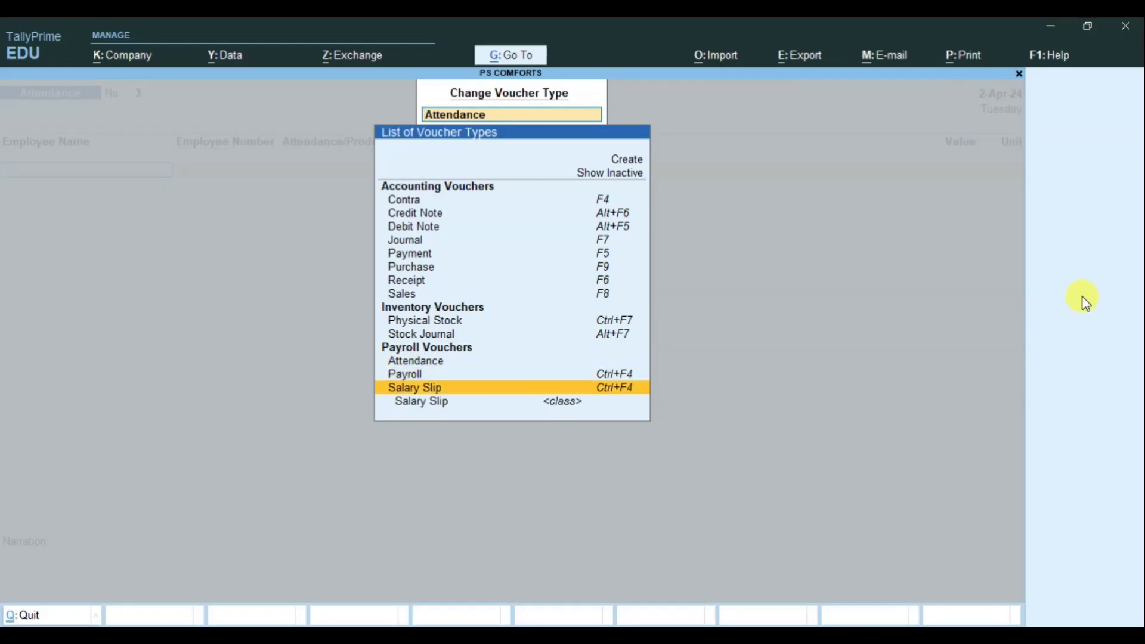
key(Return)
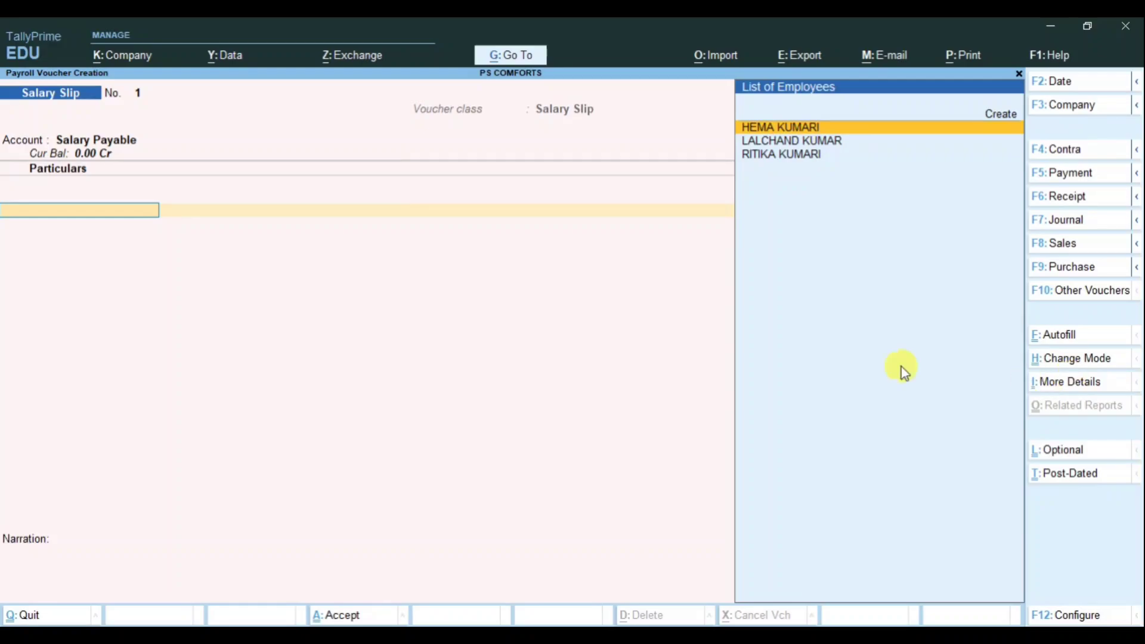
click(1054, 336)
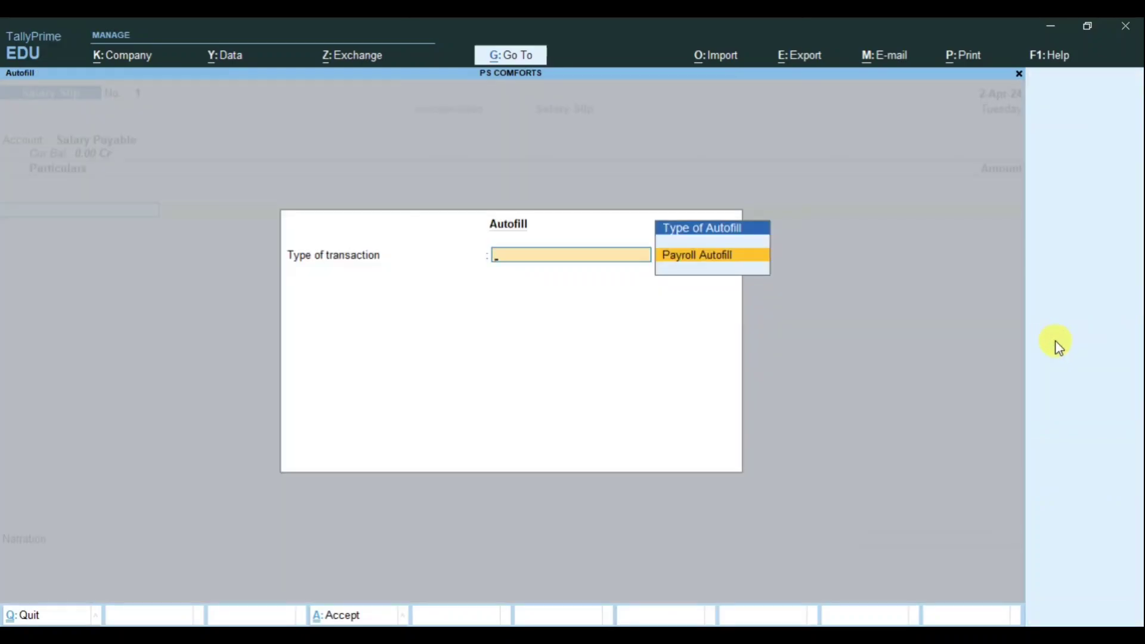
Step: Payroll-autofill Salary for all employees through 2-4-2024, sorted by name, totalling 60,950.00
key(Return)
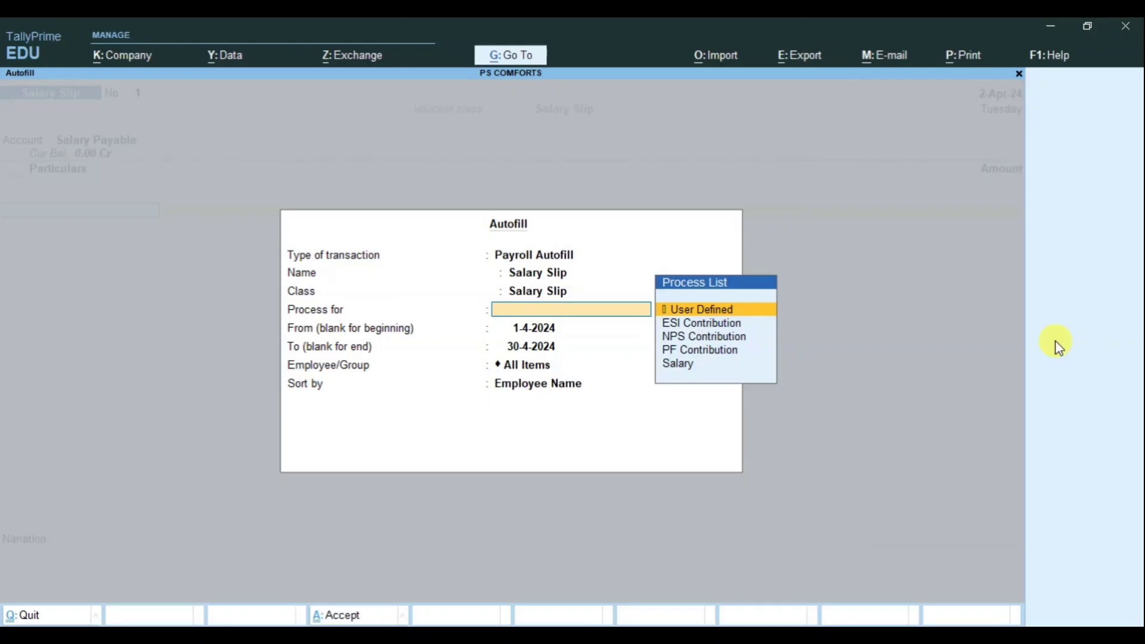
key(Down)
key(Down)
key(Down)
key(Down)
key(Return)
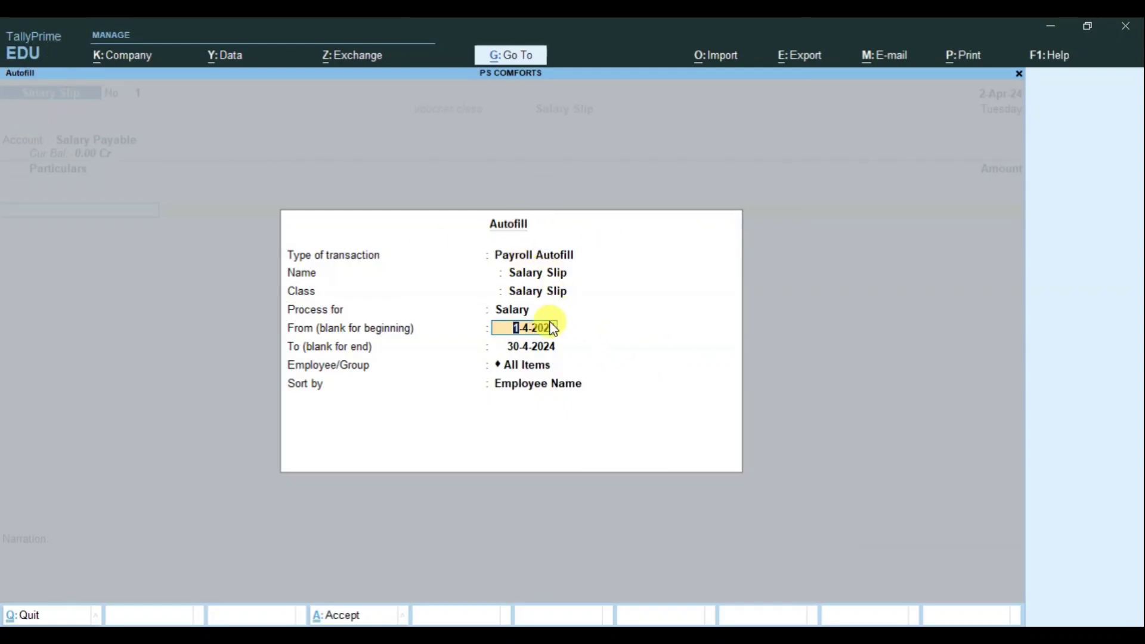
click(528, 350)
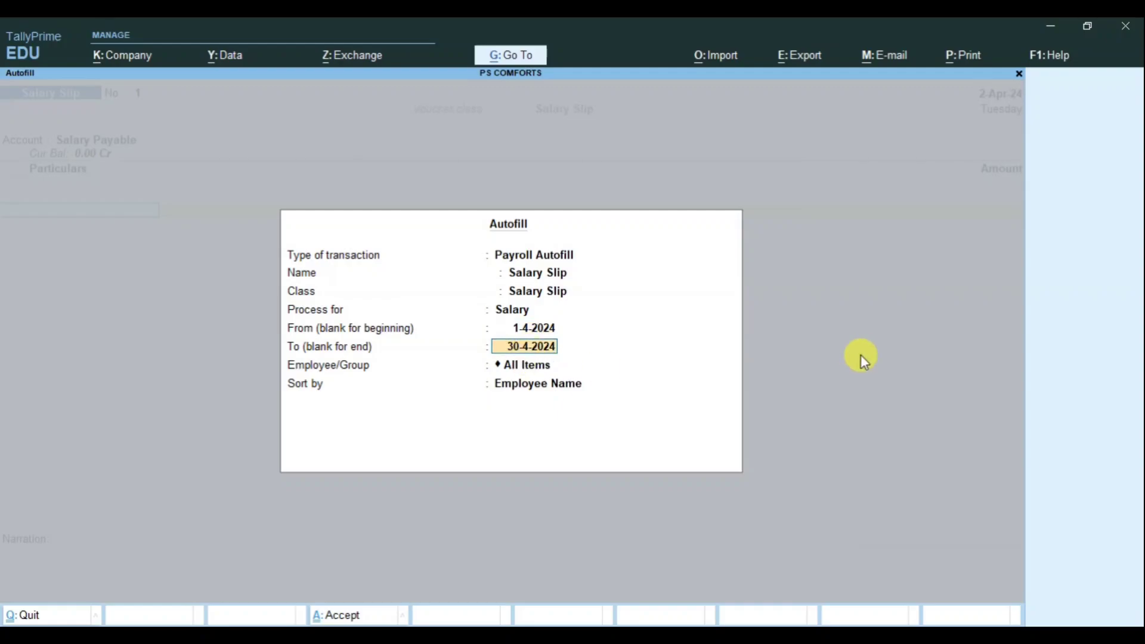
text(2-4)
key(Return)
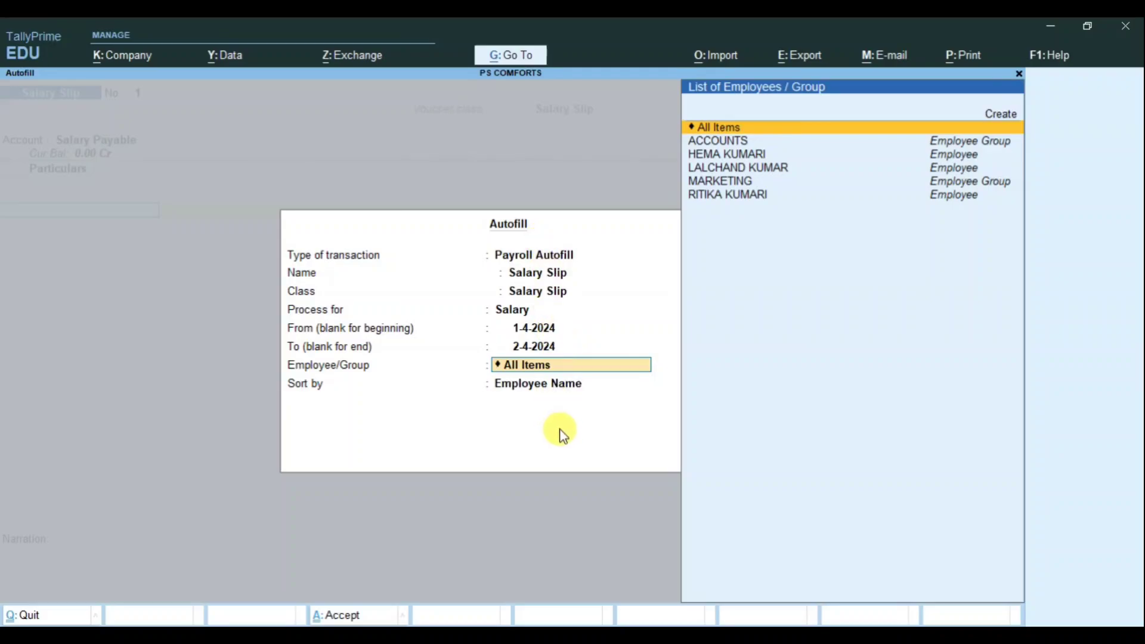
click(801, 133)
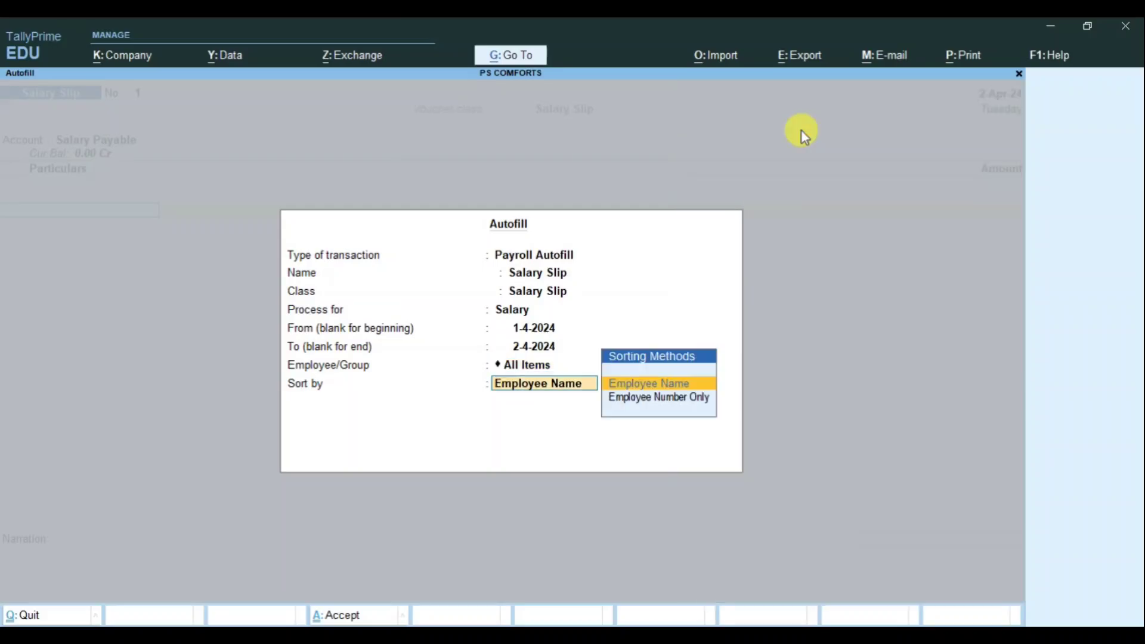
key(Return)
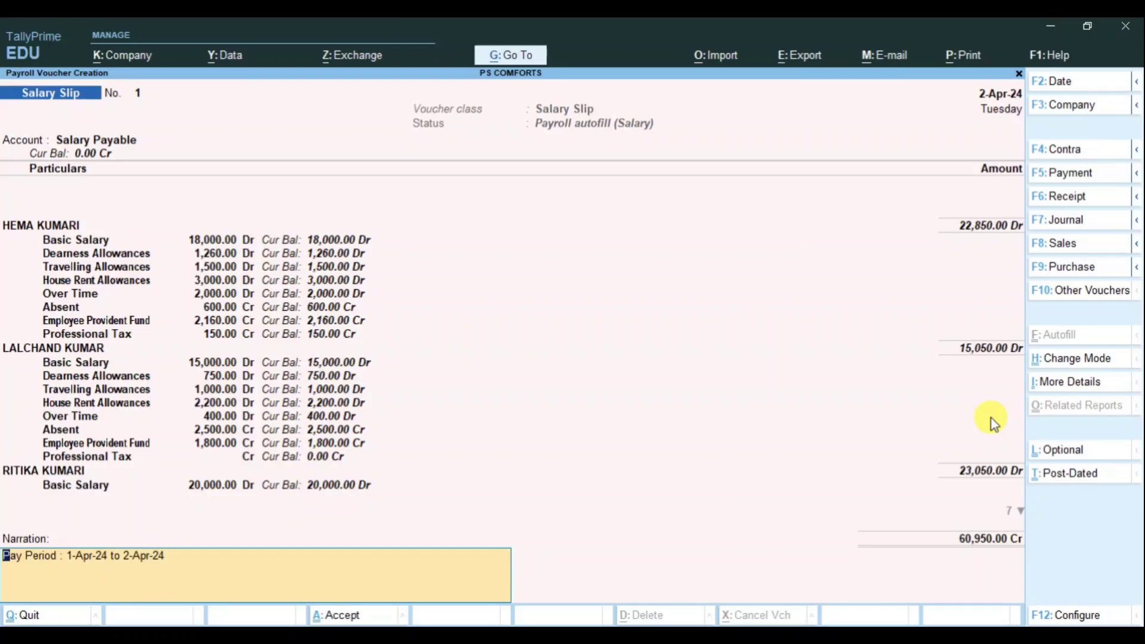
Step: Save Salary Slip No. 1, review it once more, then exit to Gateway of Tally
key(Return)
key(Return)
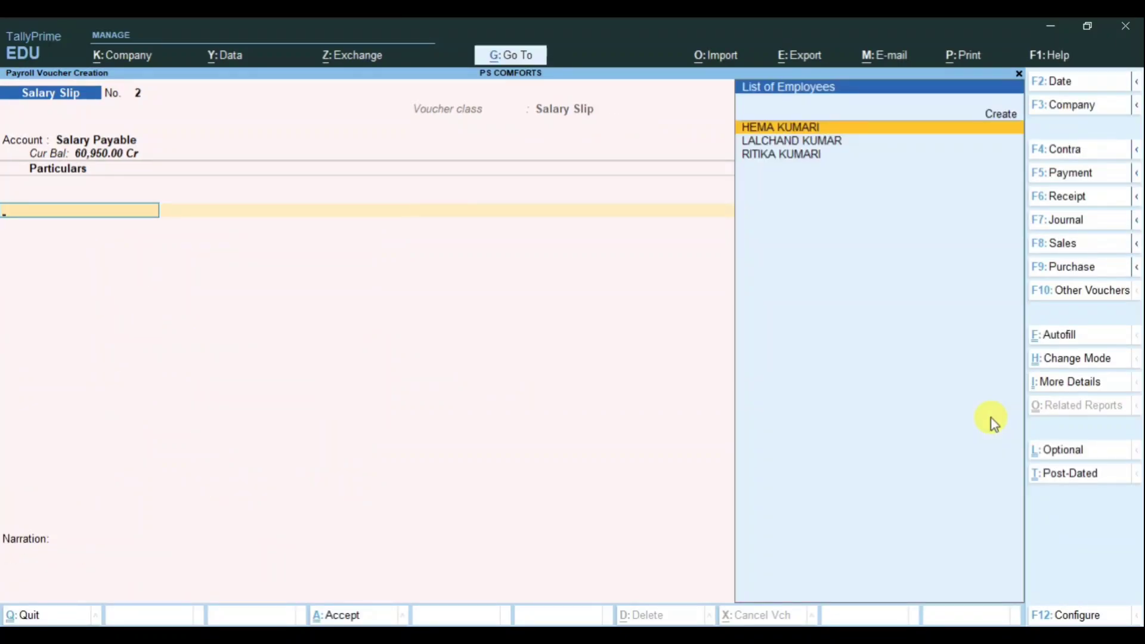
key(Page_Up)
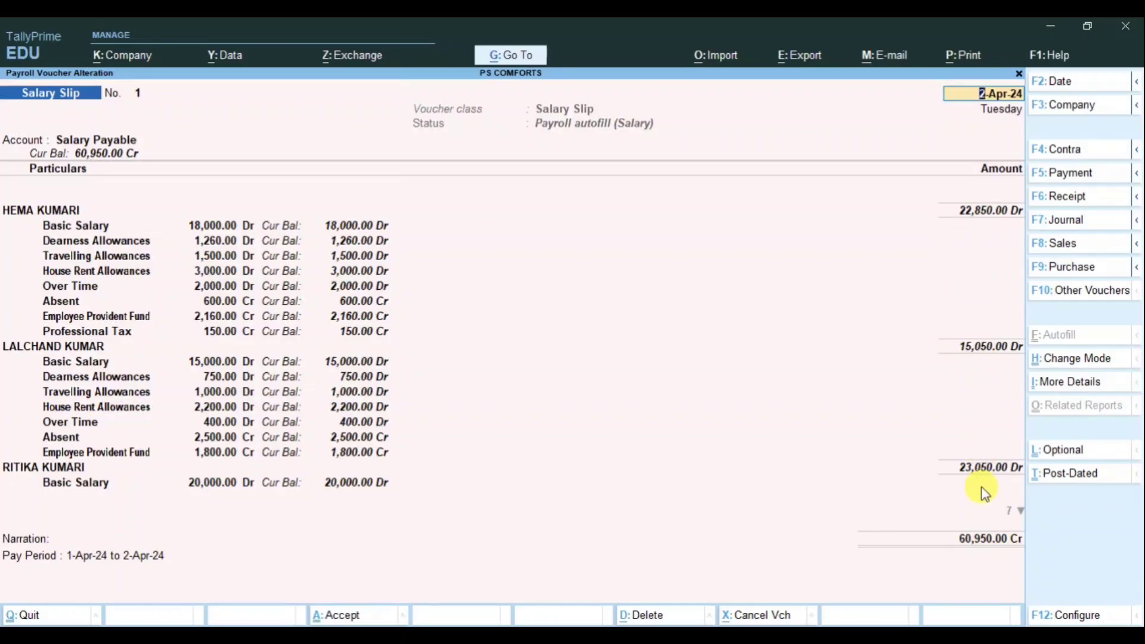
key(Escape)
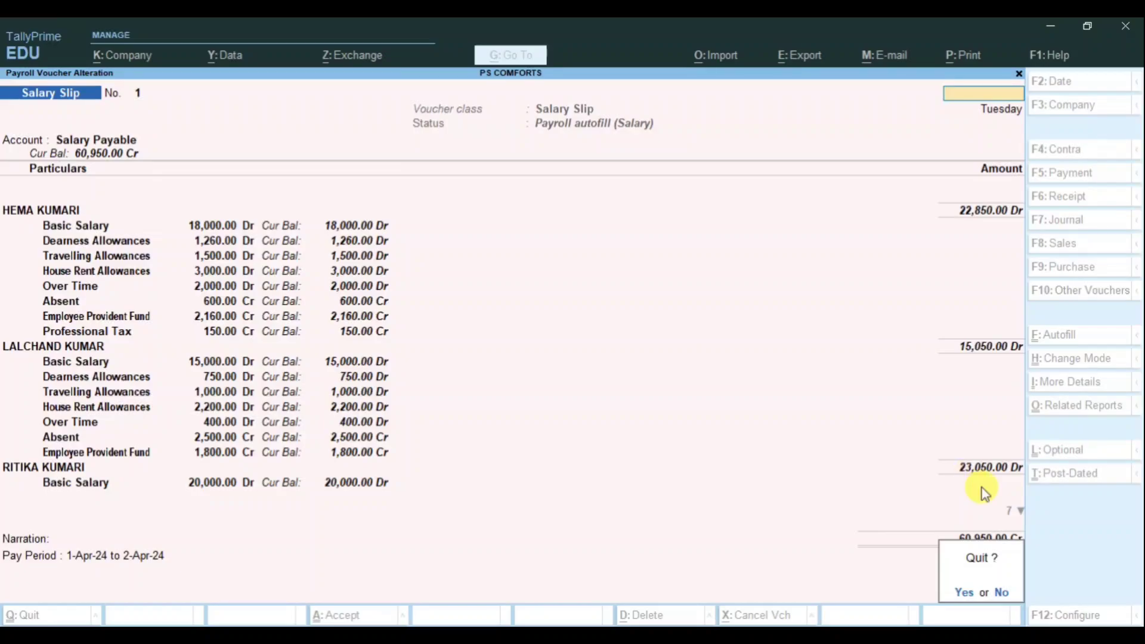
key(y)
key(Escape)
Step: Quit the voucher entry and open Payroll Reports from the additional reports list
key(y)
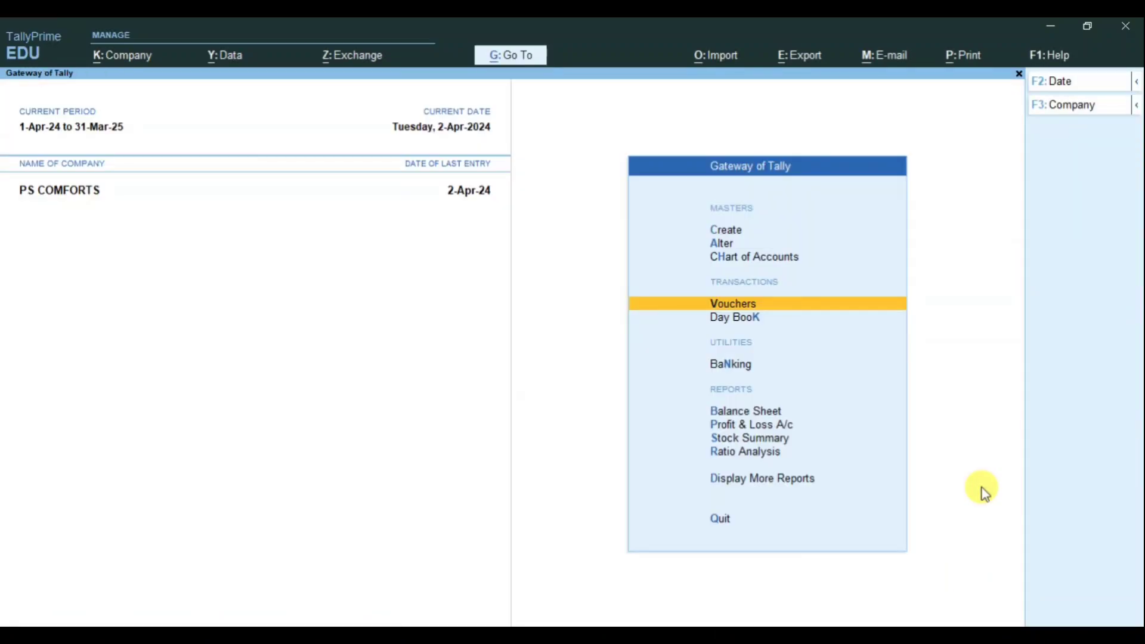
key(Down)
key(Down)
key(Down)
key(Down)
key(Down)
key(Down)
key(Down)
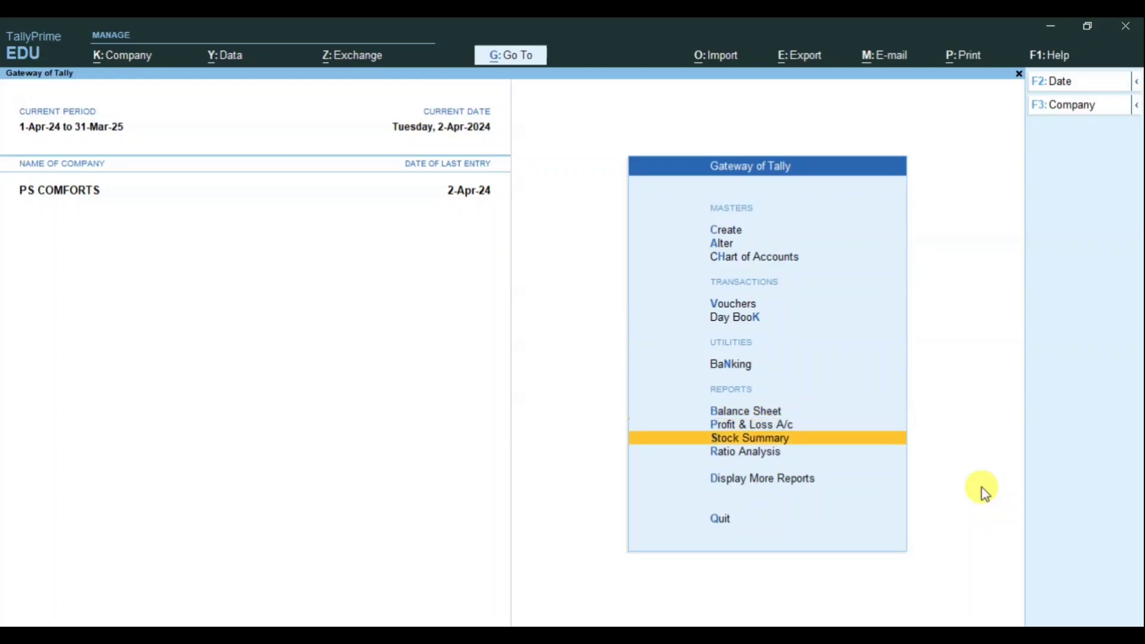
key(Return)
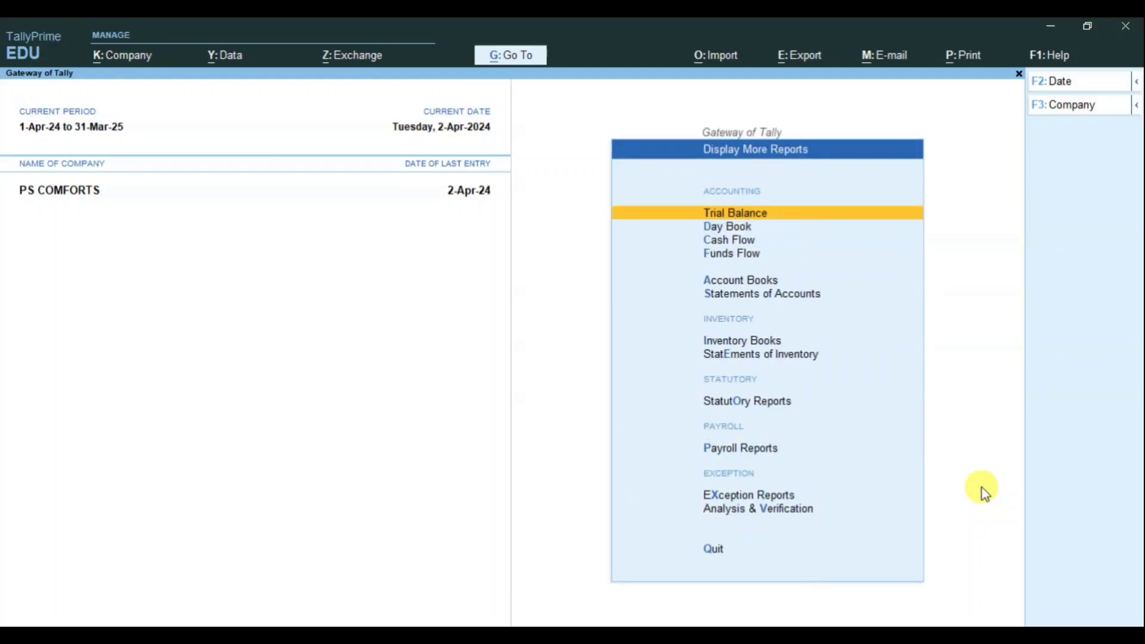
key(Down)
key(Down)
key(Down)
key(Down)
key(Down)
key(Down)
key(Down)
key(Down)
key(Down)
key(Down)
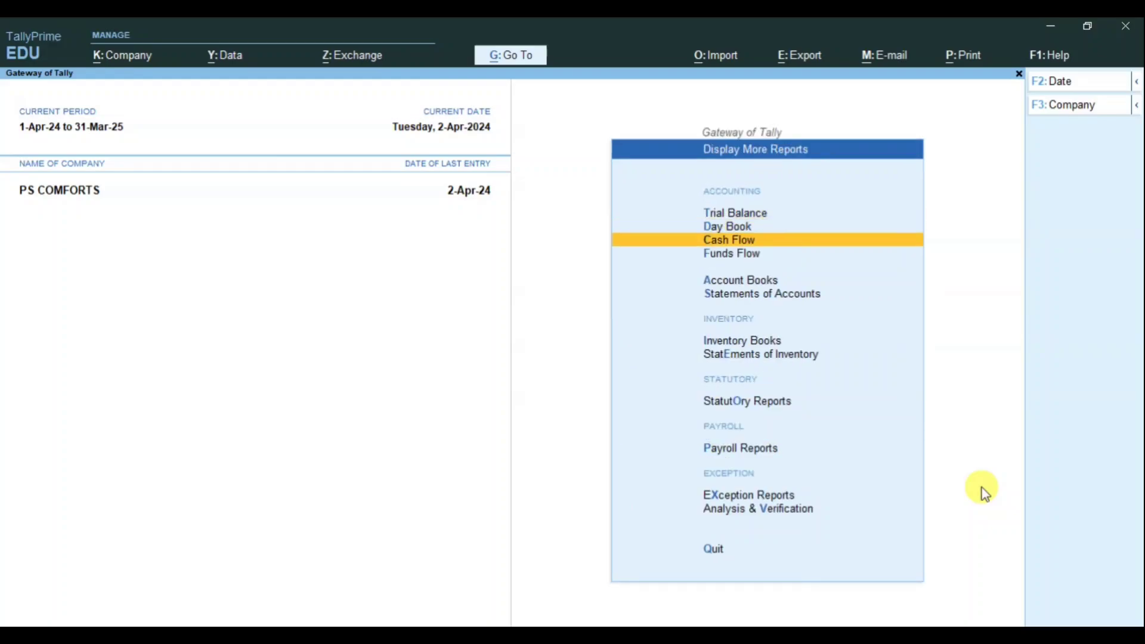
key(Up)
key(Return)
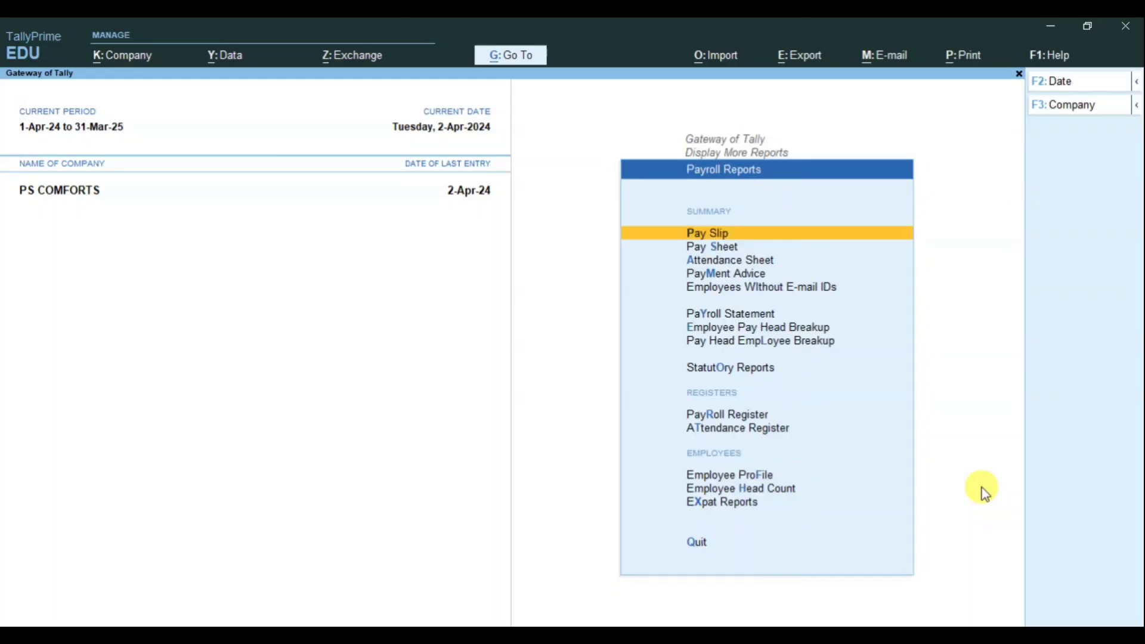
Step: Show pay slips for all employees and drill into the first ACCOUNTS employee's April 2024 slip
click(768, 240)
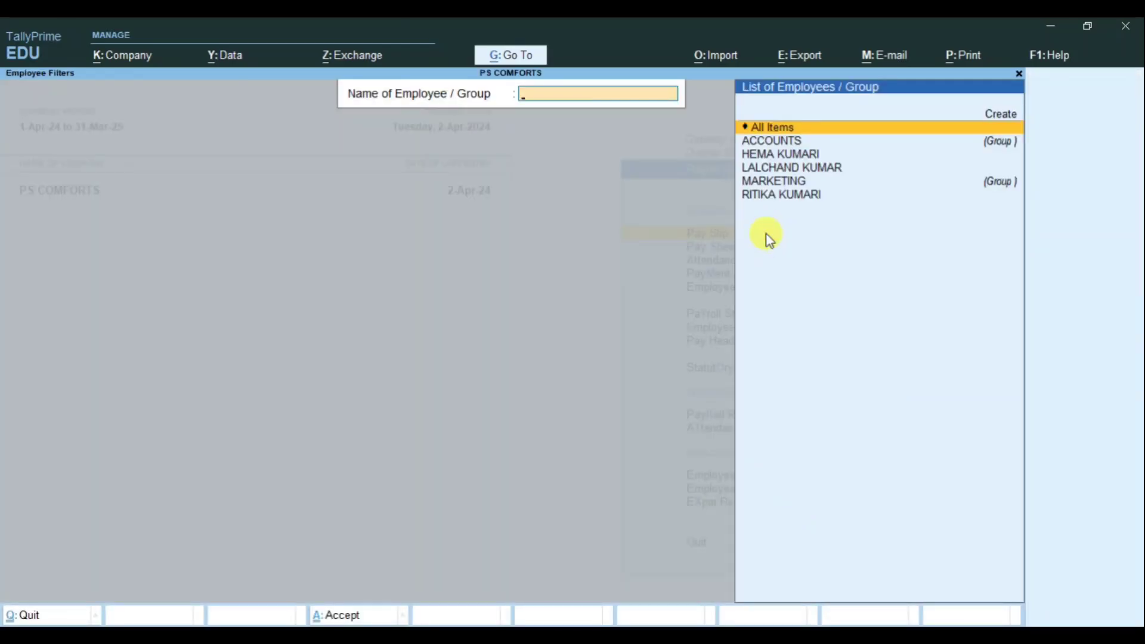
key(Return)
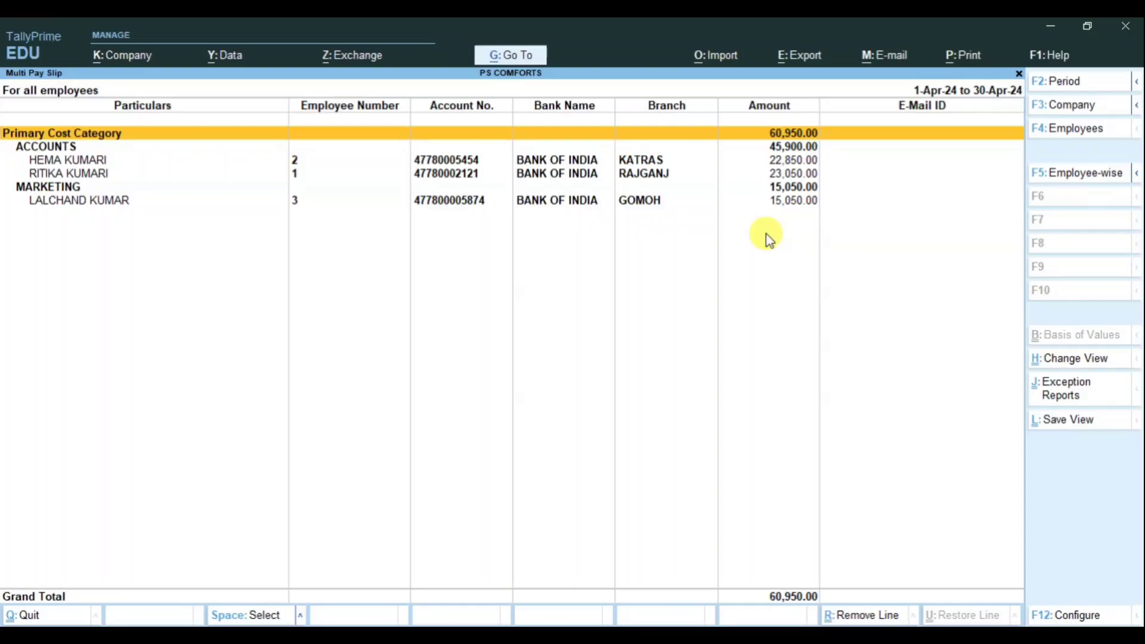
key(Down)
key(Down)
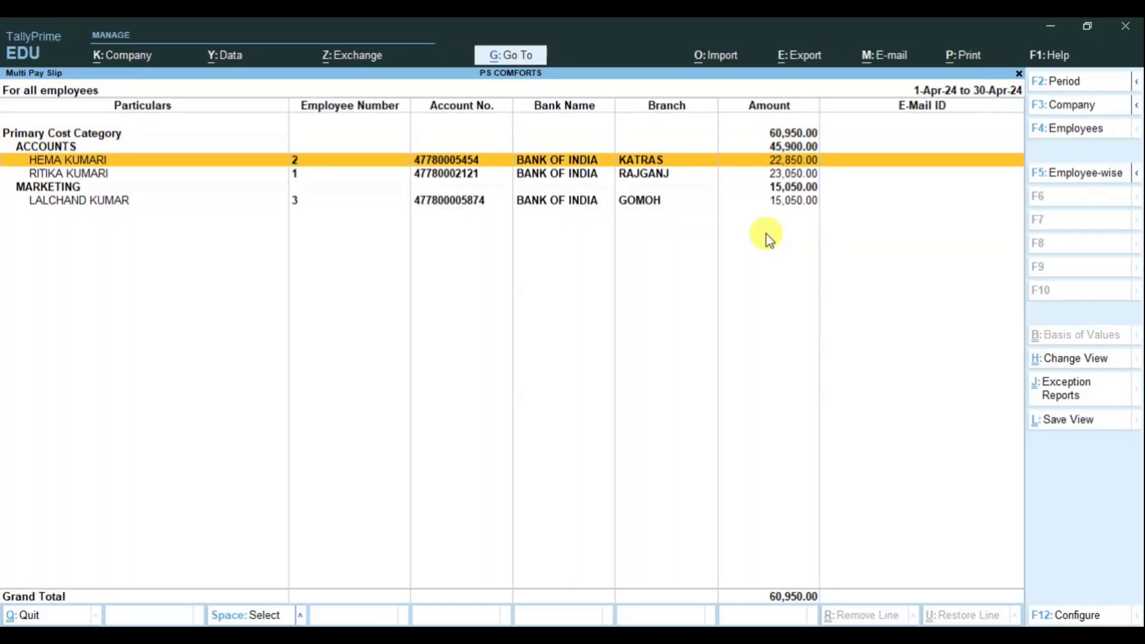
key(Return)
Step: Print-preview the first ACCOUNTS employee's current pay slip at full zoom, then close the preview
key(alt)
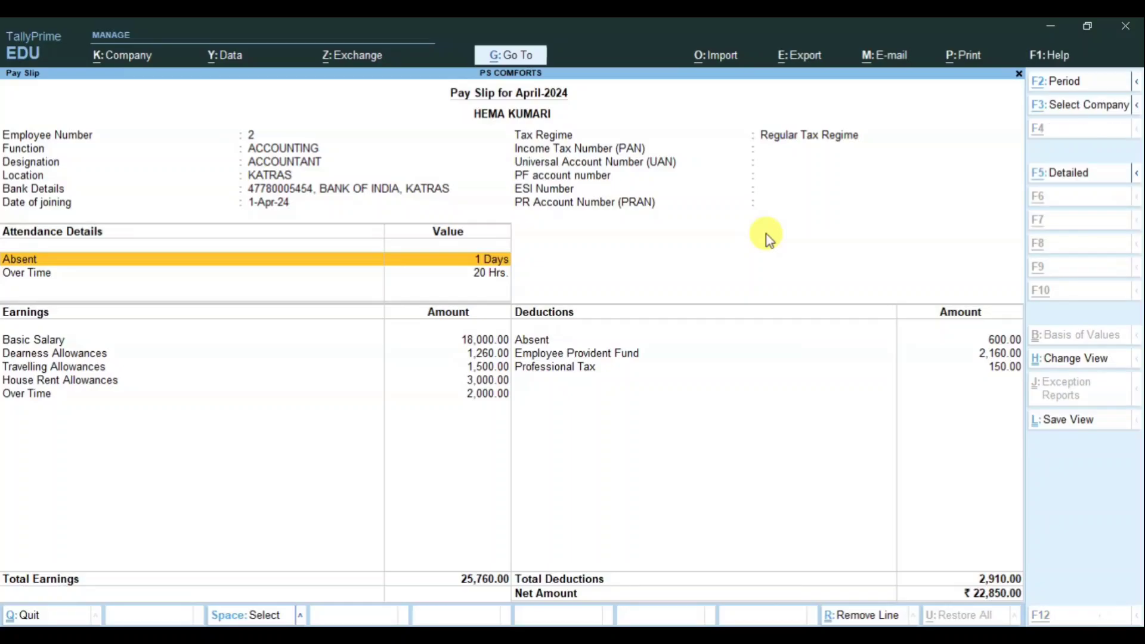
key(alt+p)
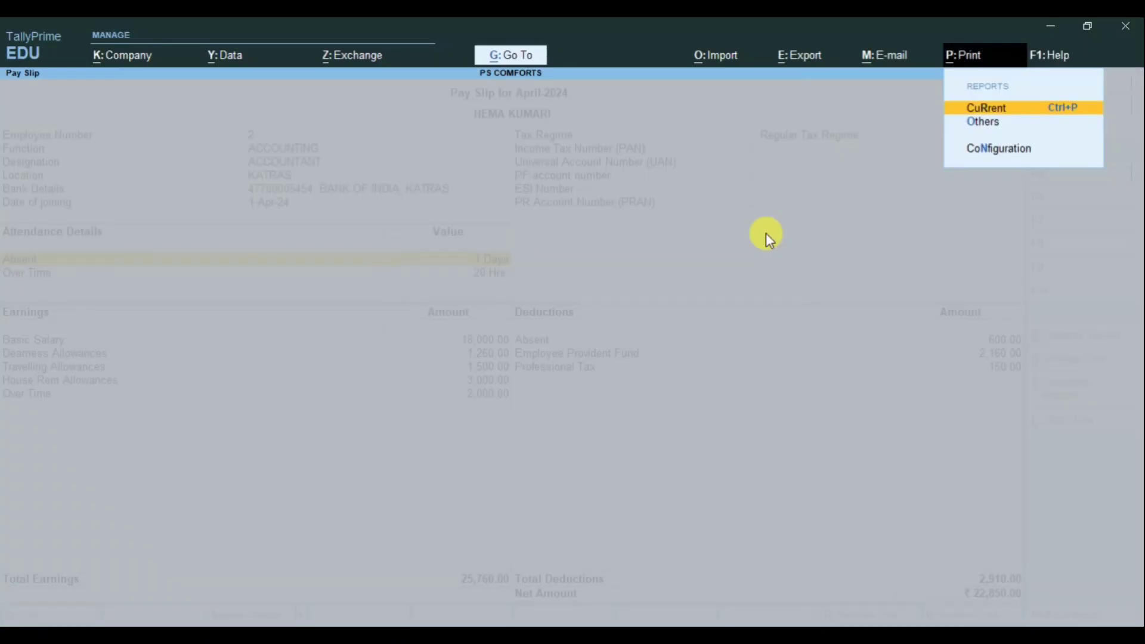
key(Return)
key(Left)
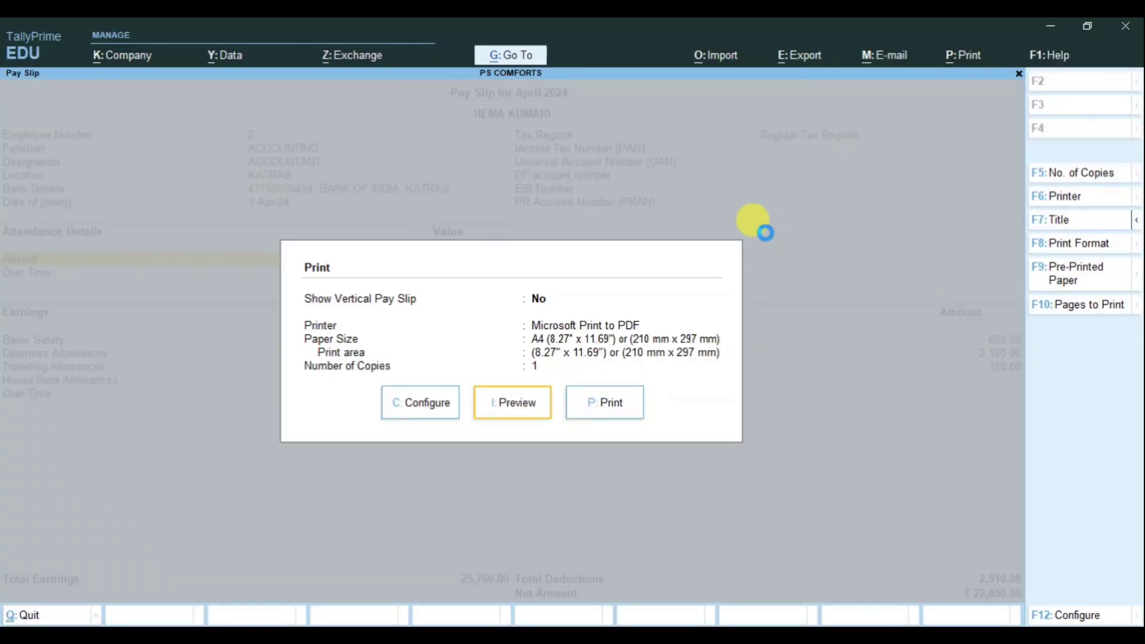
key(Return)
key(alt+z)
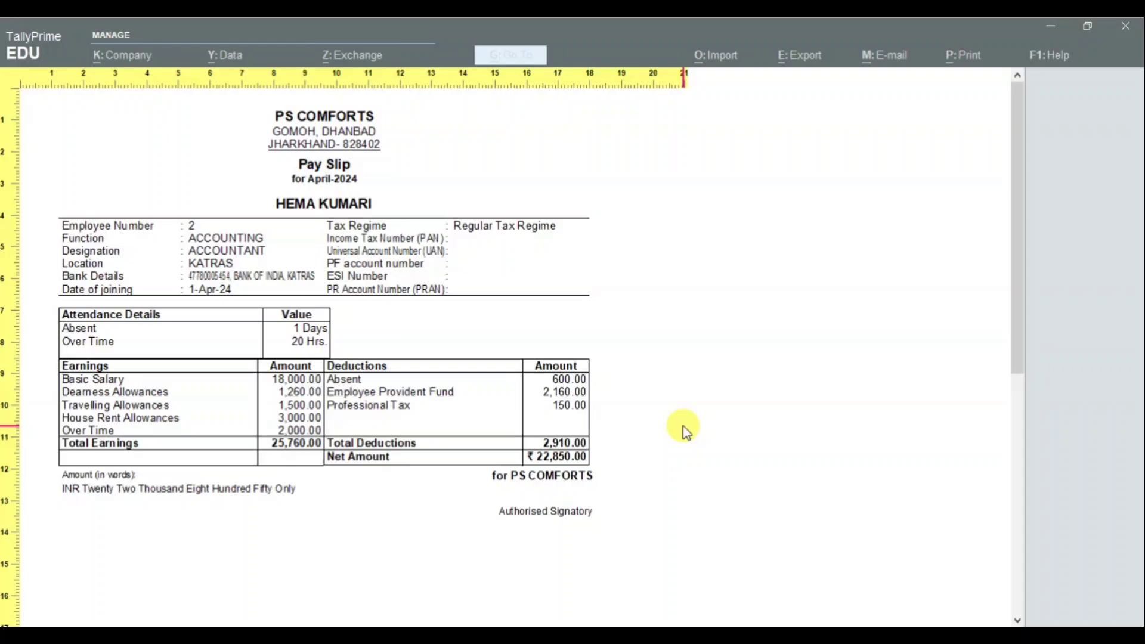
key(Escape)
key(Escape)
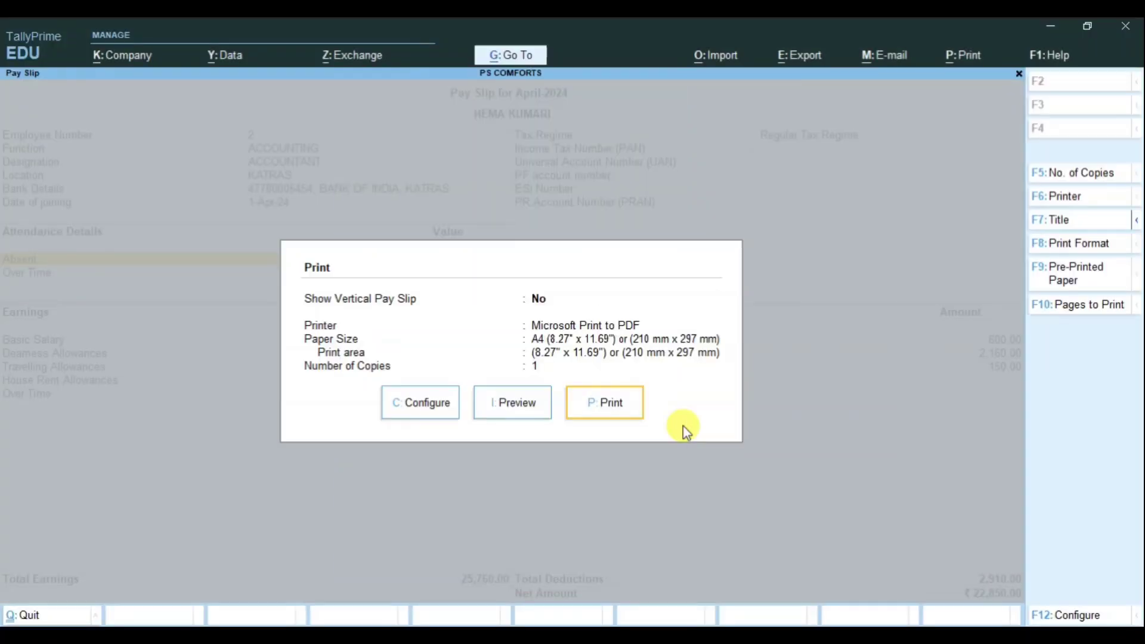
key(Escape)
key(Escape)
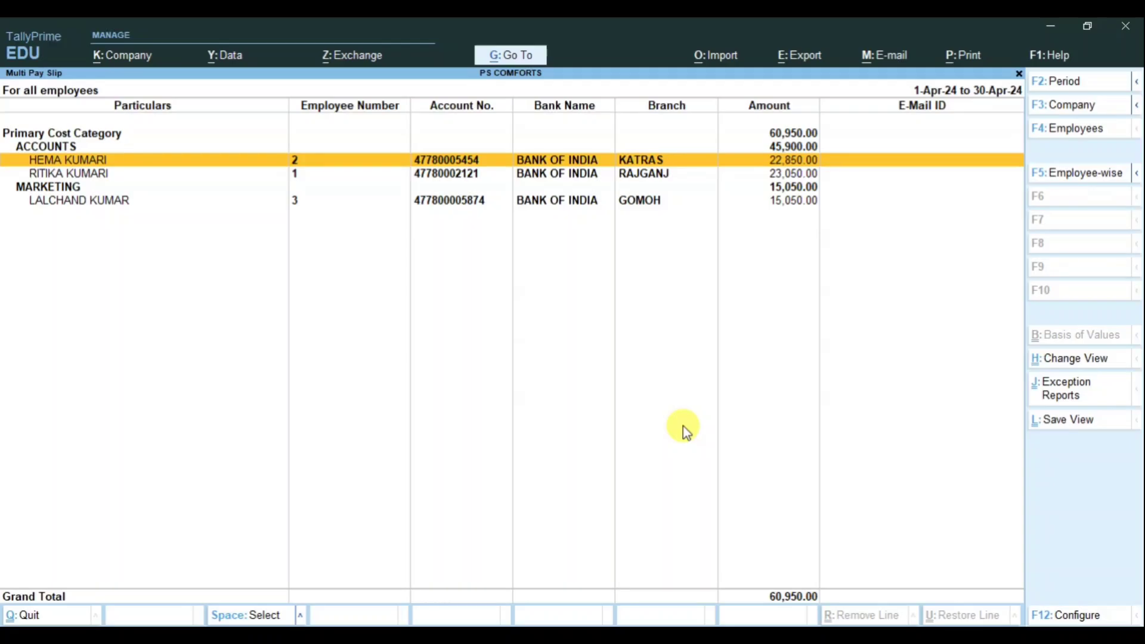
Step: Preview the second ACCOUNTS employee's pay slip enlarged, then return to Payroll Reports
key(Down)
key(Down)
key(Down)
key(Up)
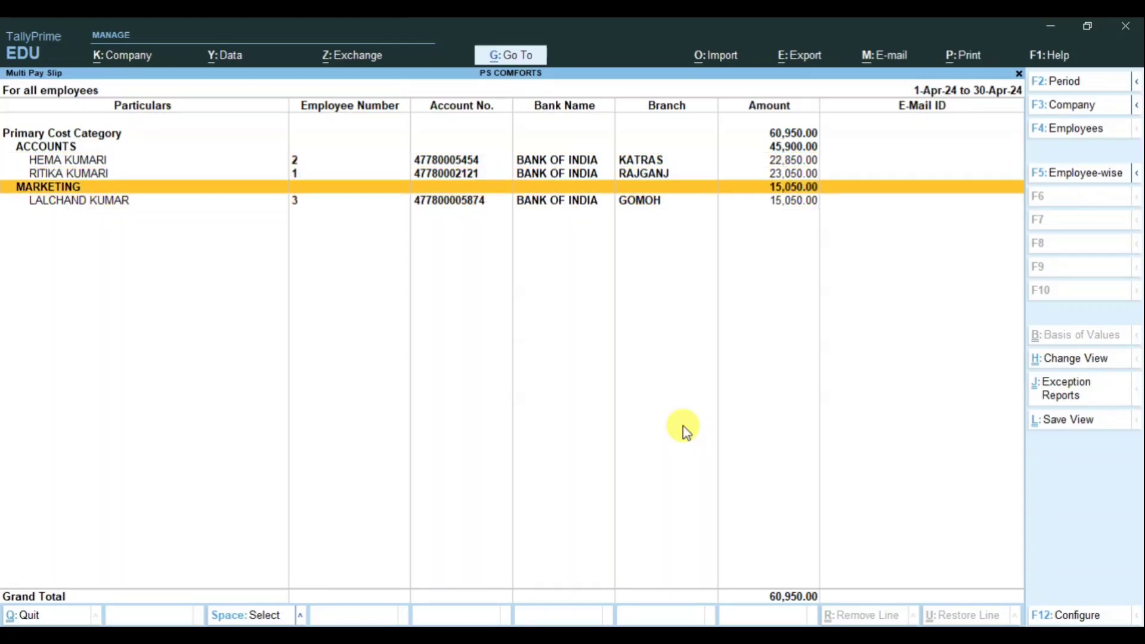
key(Up)
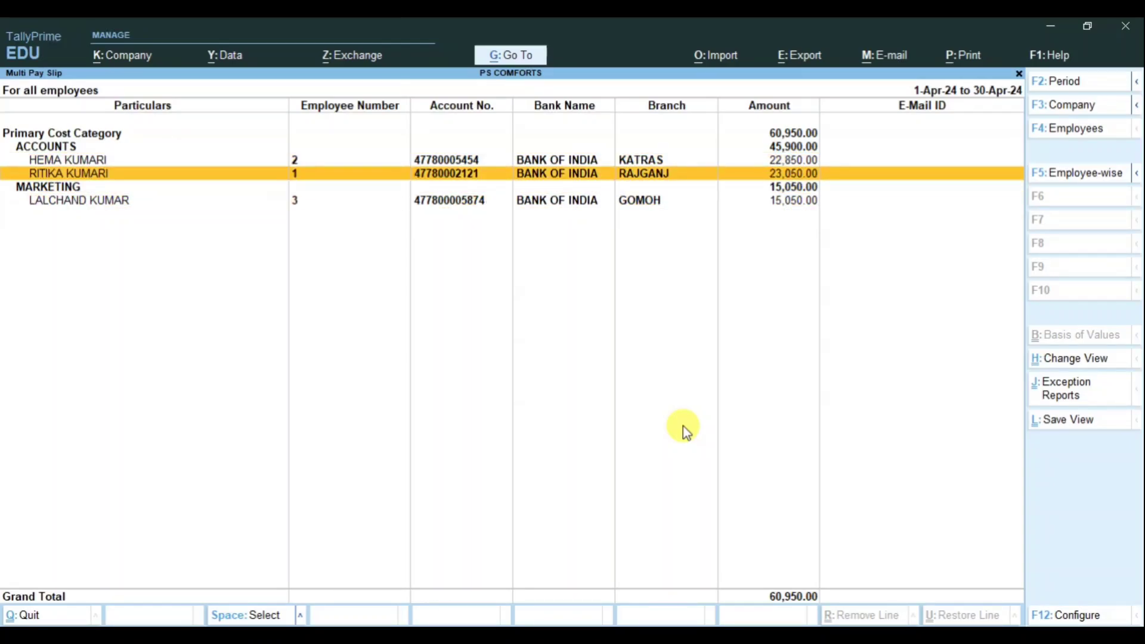
key(Up)
key(Up)
key(Up)
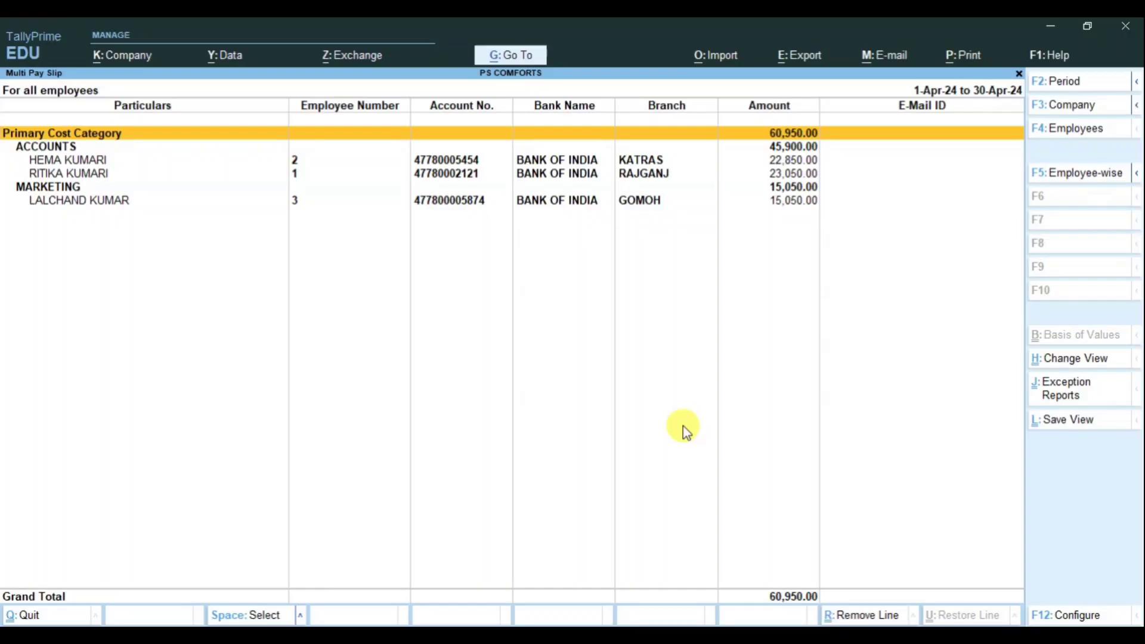
key(Down)
key(Down)
key(Down)
key(Return)
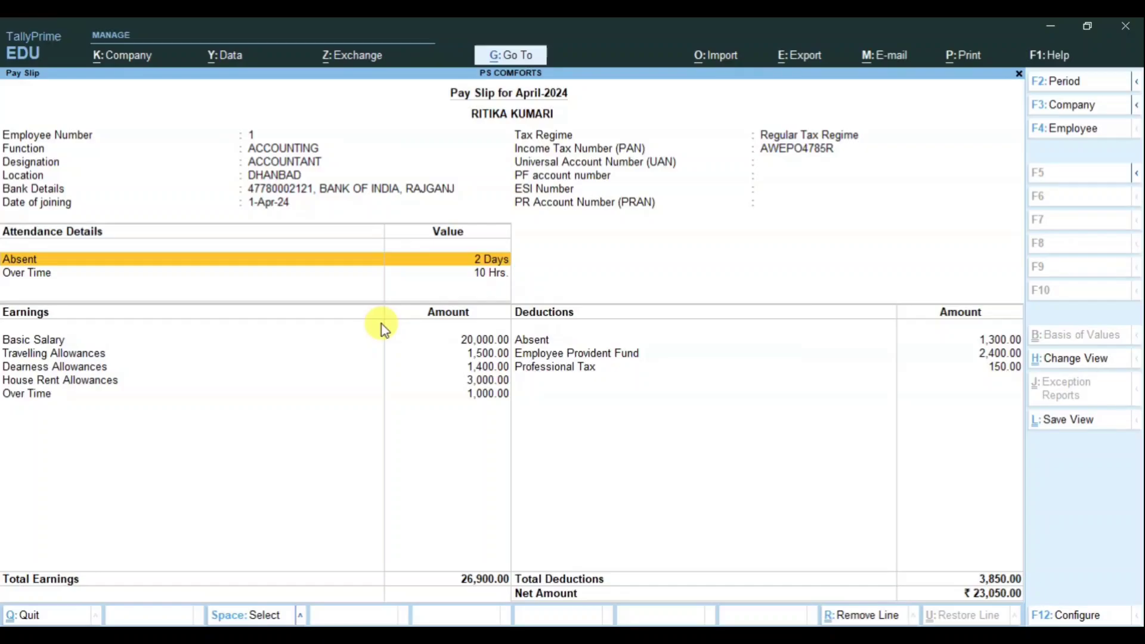
key(alt+p)
key(Return)
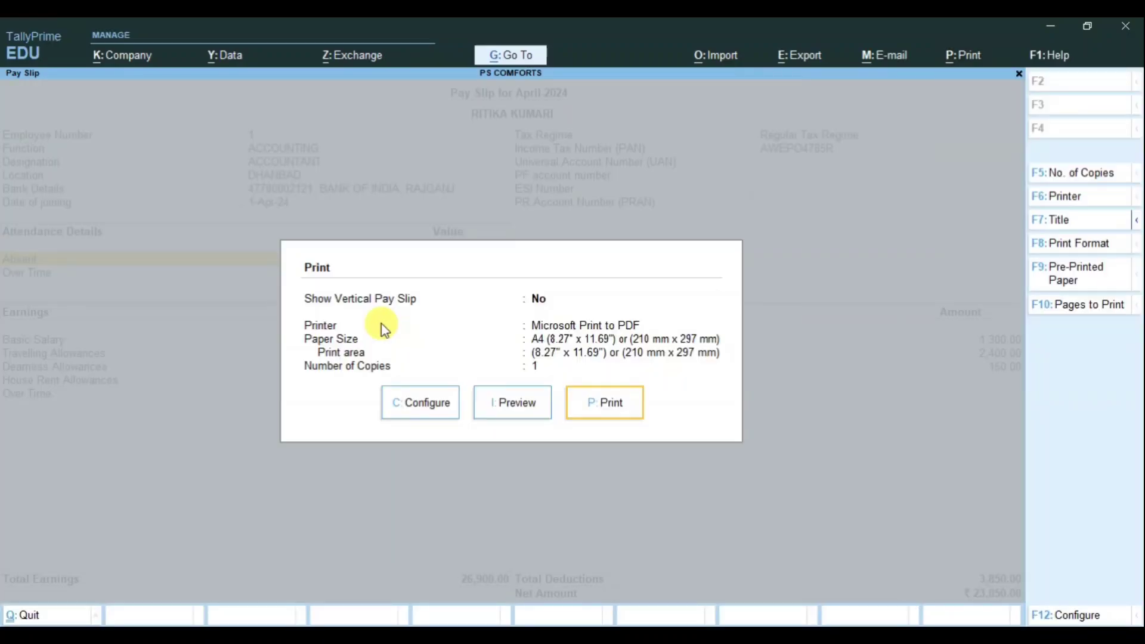
key(i)
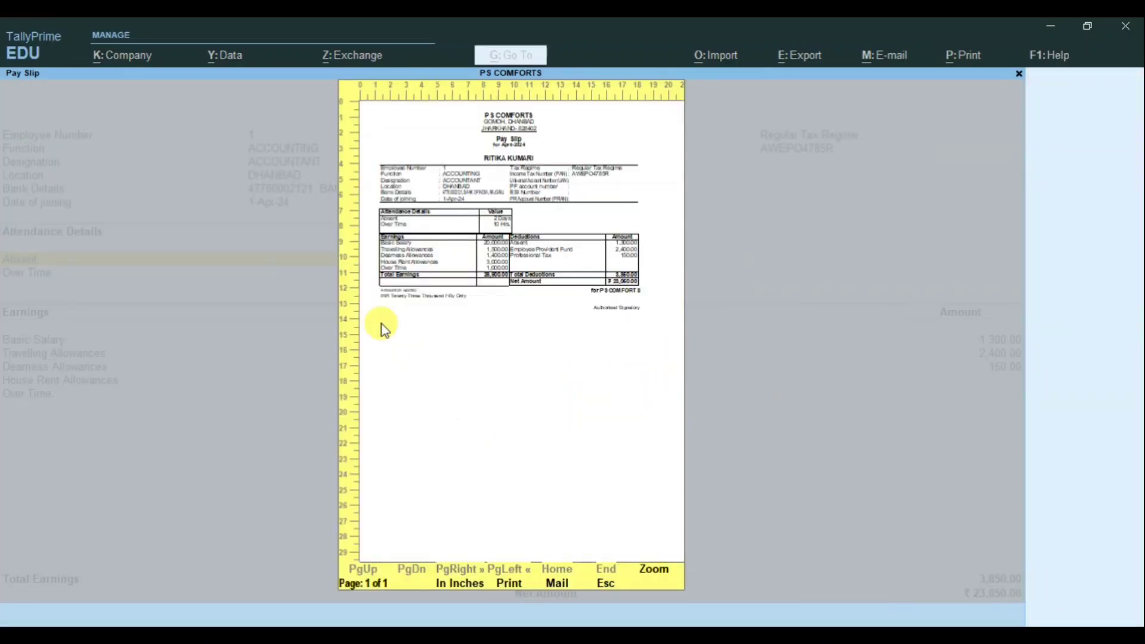
click(381, 327)
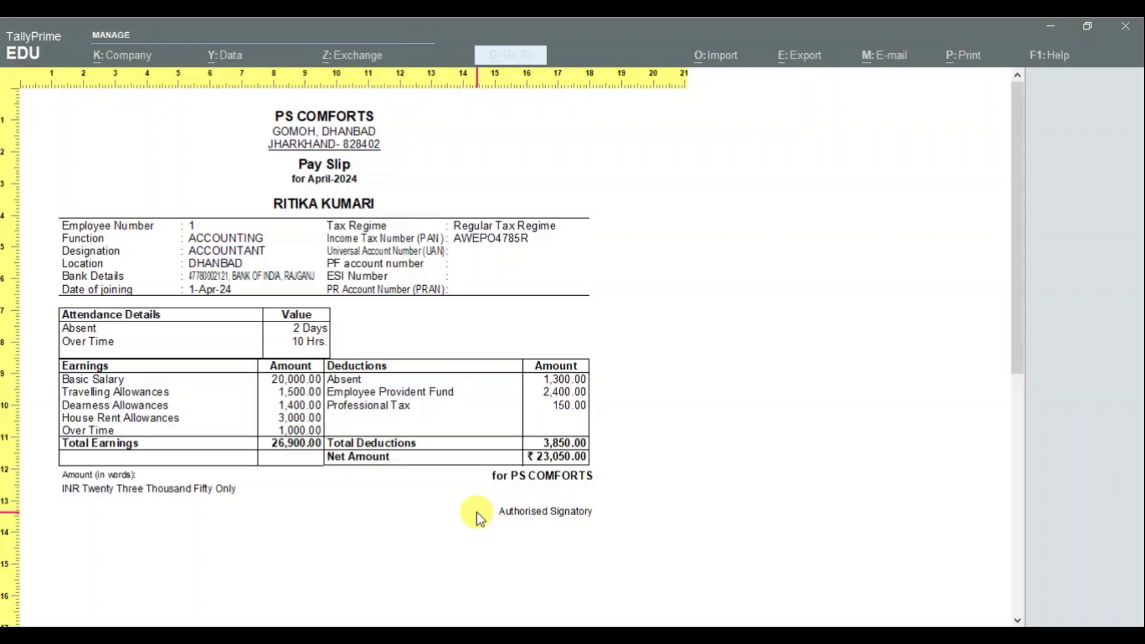
key(Escape)
key(Escape)
key(Escape)
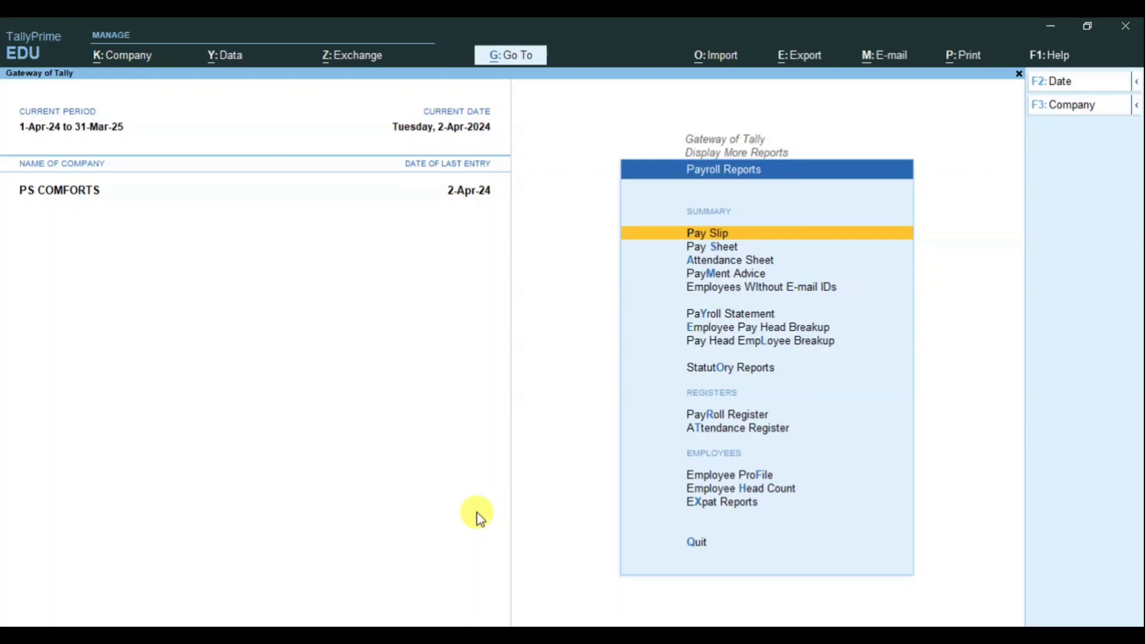
Step: Review the April attendance register voucher and the attendance sheet
key(Down)
key(Down)
key(Down)
key(Down)
key(Down)
key(Down)
key(Down)
key(Down)
key(Down)
key(Down)
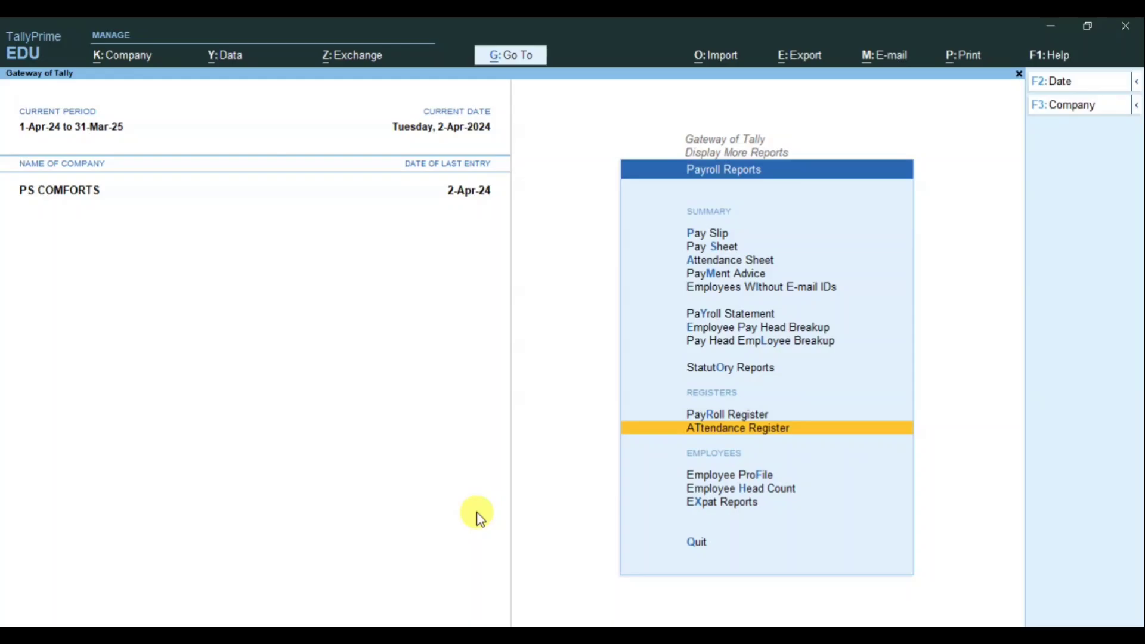
key(Return)
key(Return)
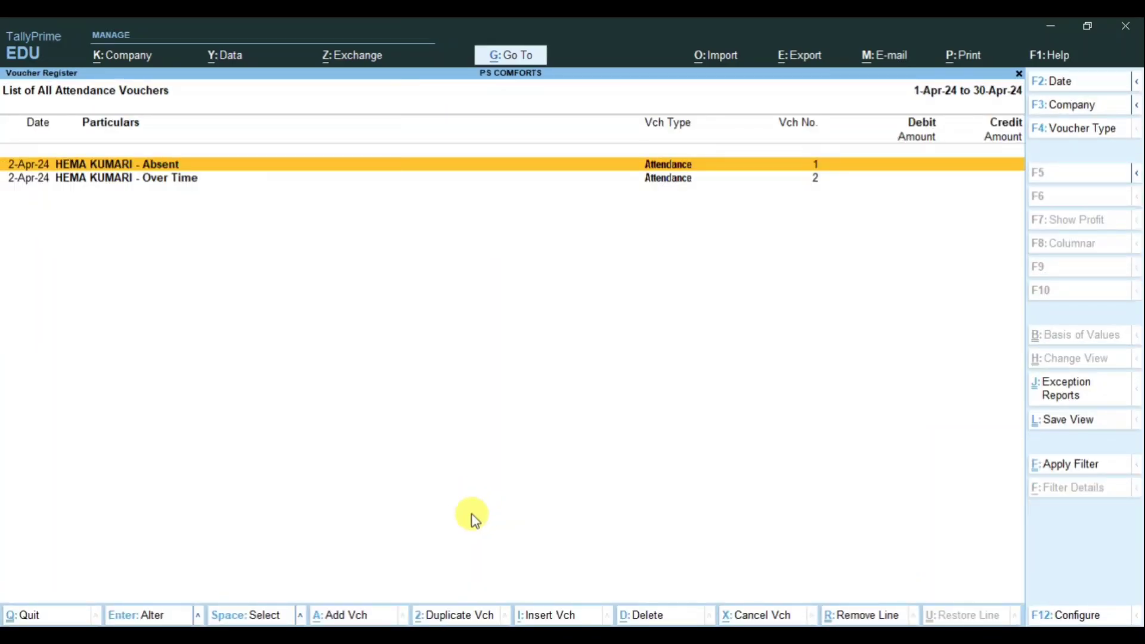
key(Return)
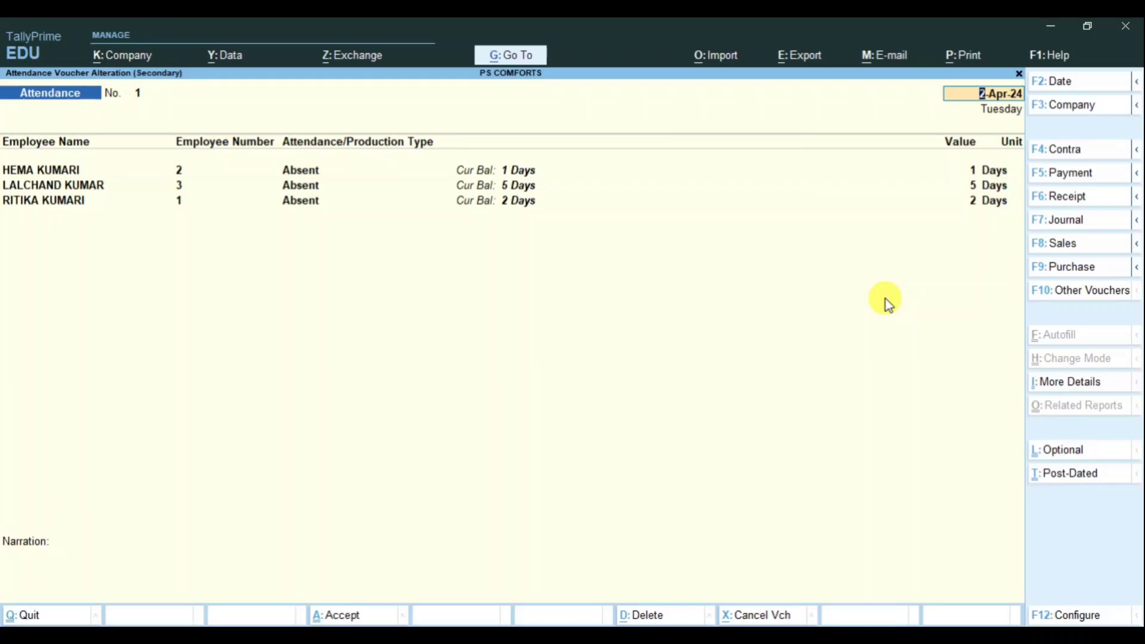
key(BackSpace)
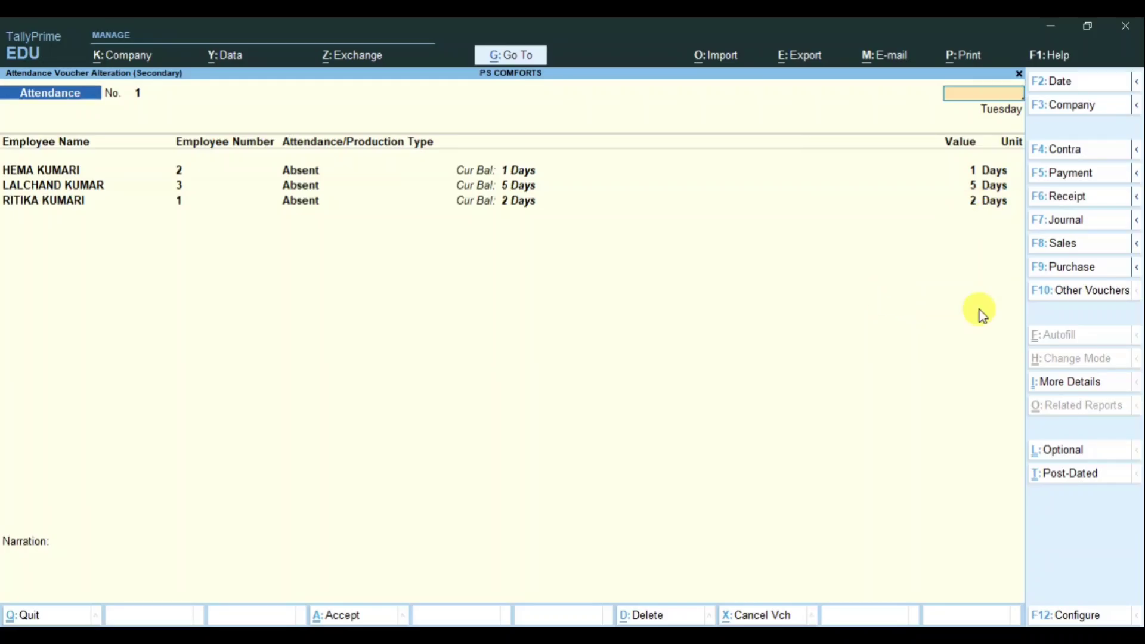
key(Escape)
key(Escape)
key(Escape)
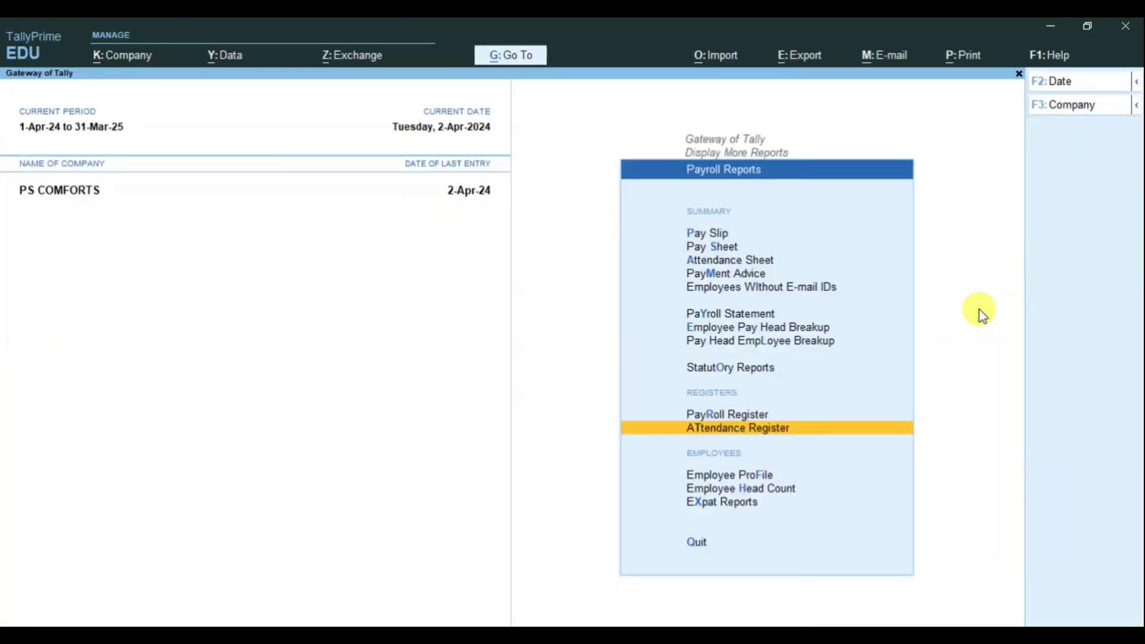
click(729, 259)
key(Escape)
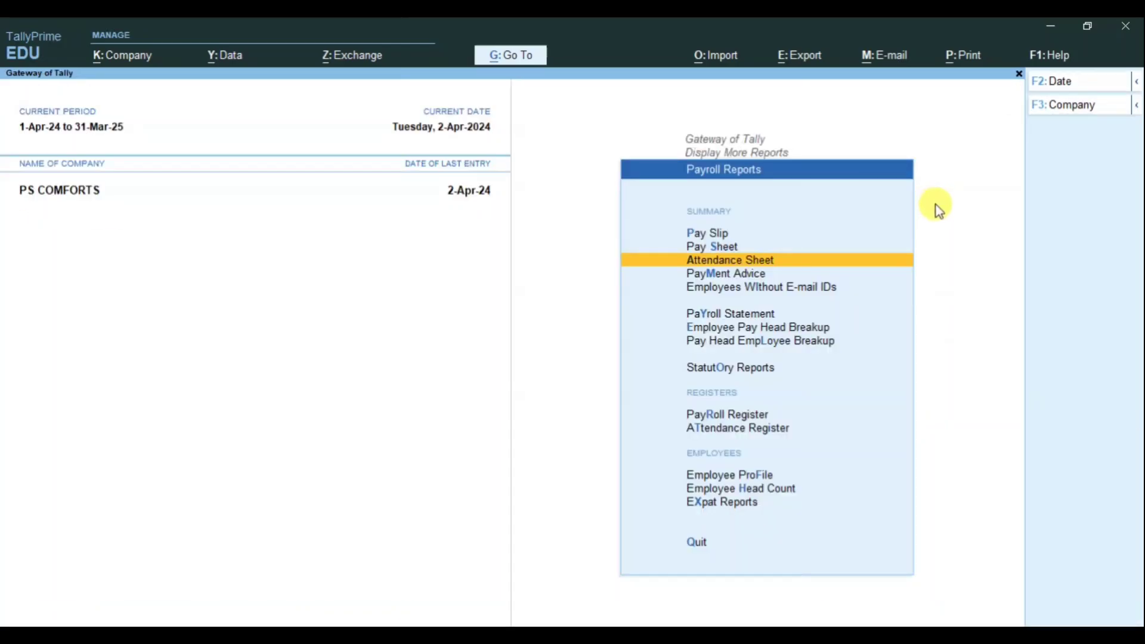
Step: Check Salary Slip No. 1 (53,000.00) in the payroll register, then back out to Display More Reports
click(709, 414)
key(Return)
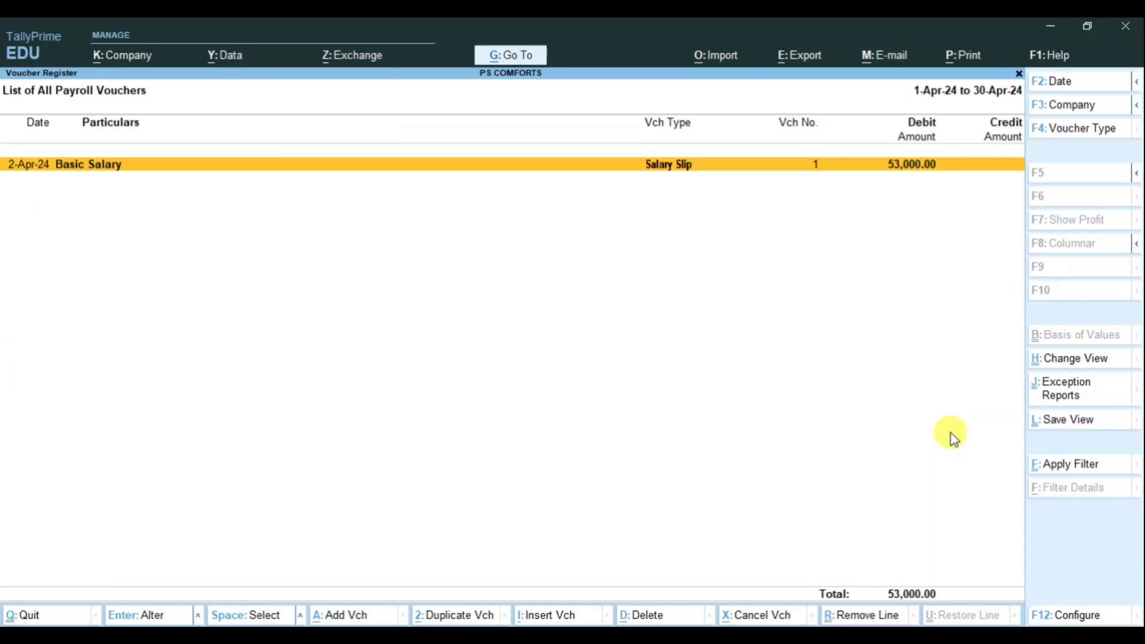
key(Return)
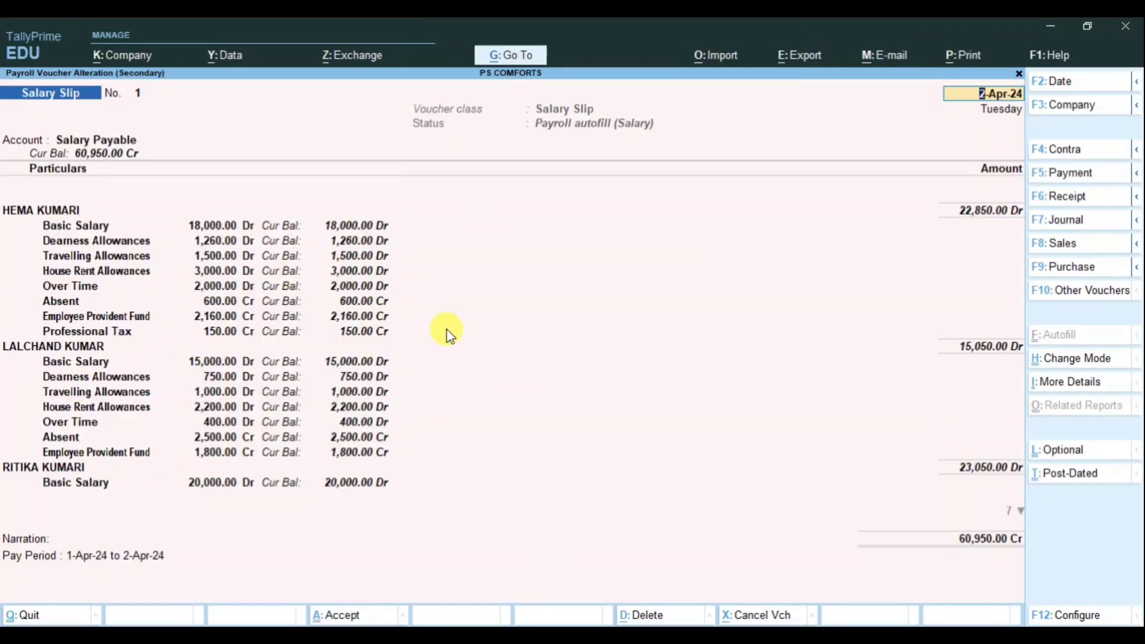
key(Escape)
key(y)
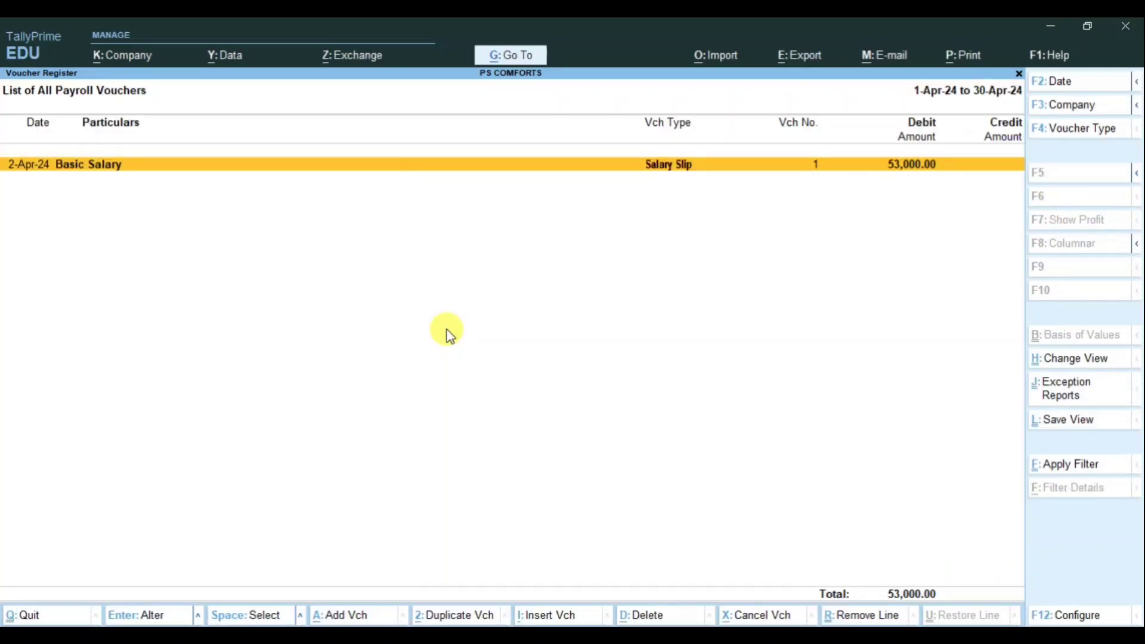
key(Escape)
key(Escape)
key(Escape)
key(Escape)
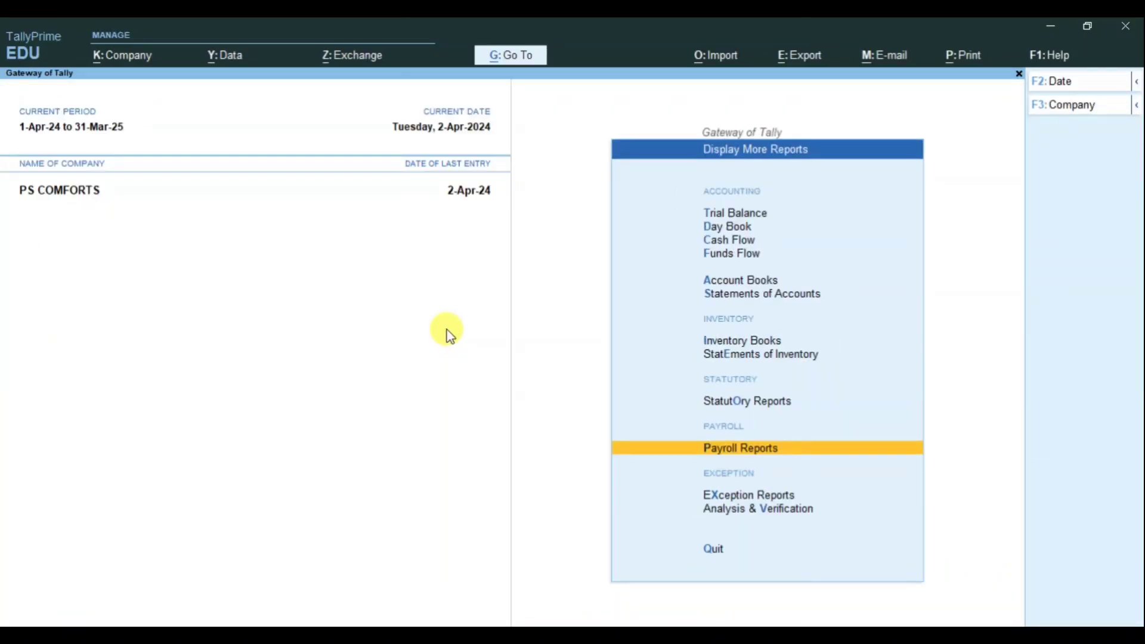
Step: Inspect the detailed Balance Sheet's Salary Payable 60,950.00, Professional Tax and Provident Fund liabilities, then close it
key(Up)
key(Up)
key(Up)
key(Up)
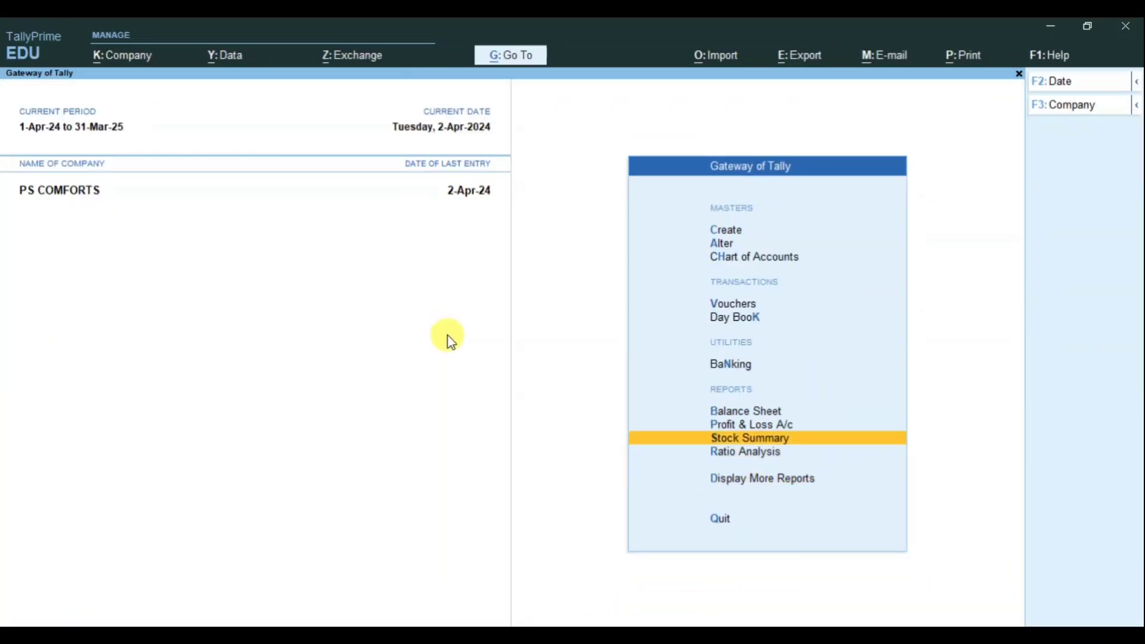
key(Return)
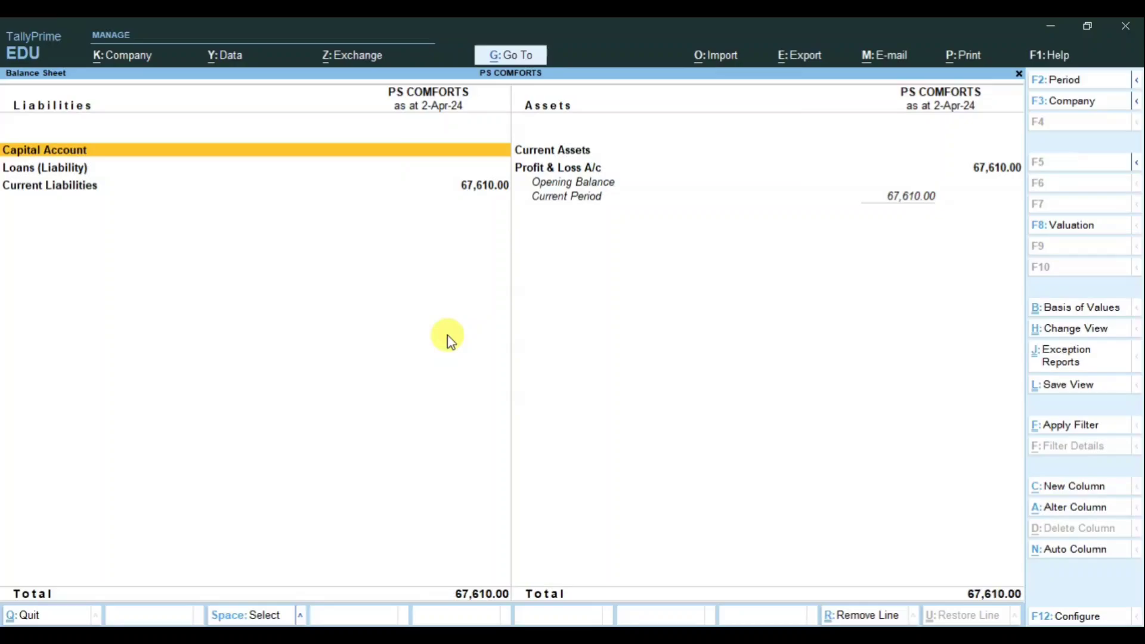
key(alt)
key(alt+f5)
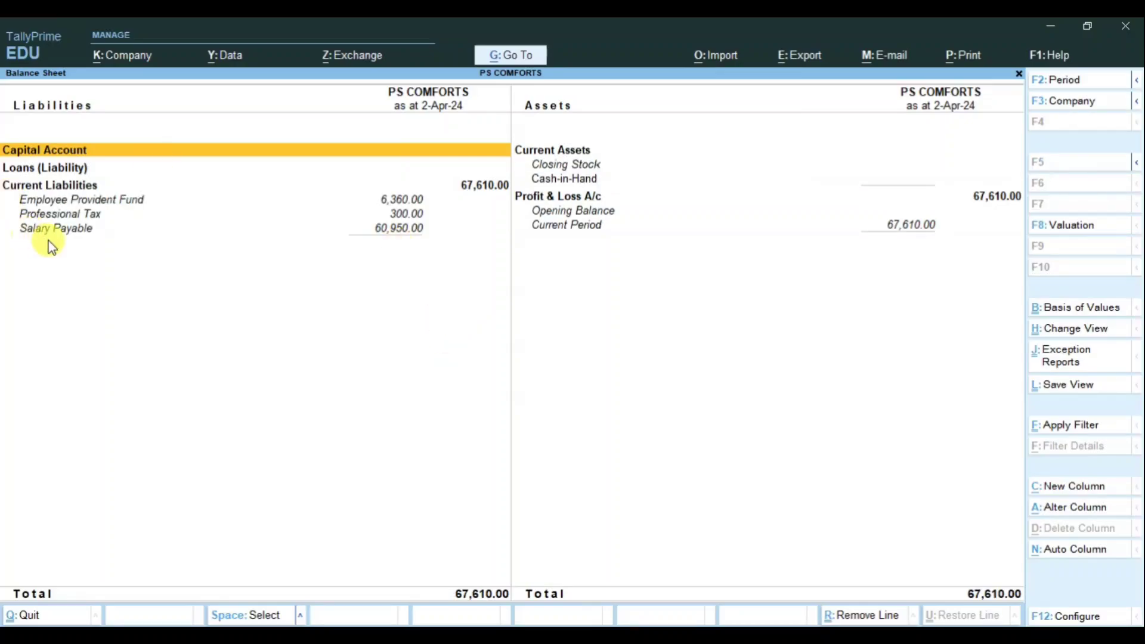
click(60, 230)
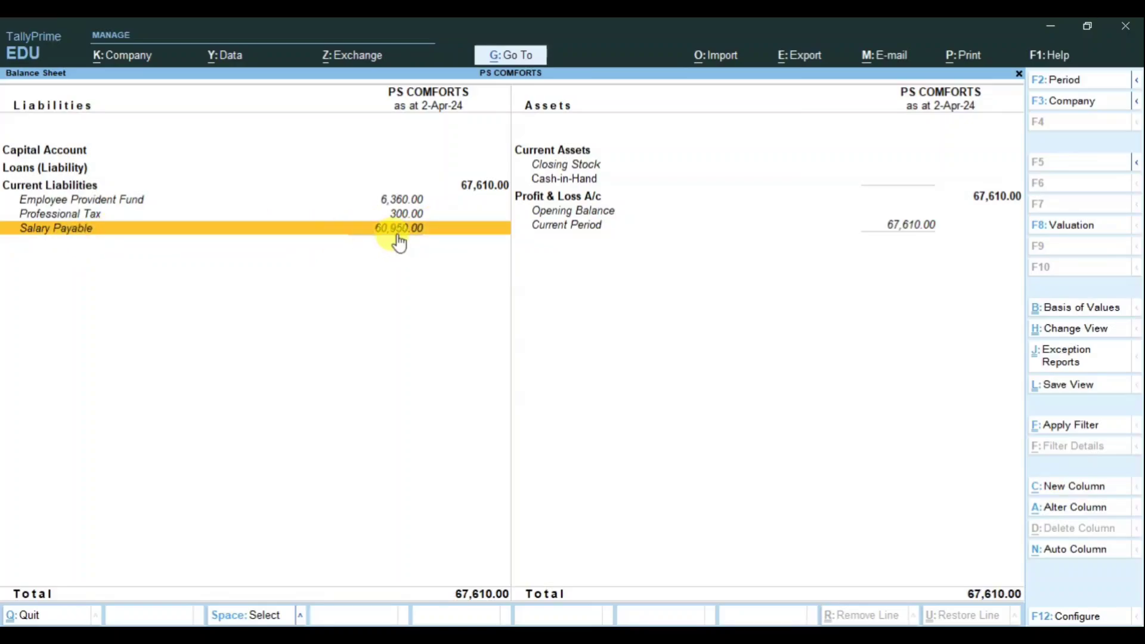
click(205, 218)
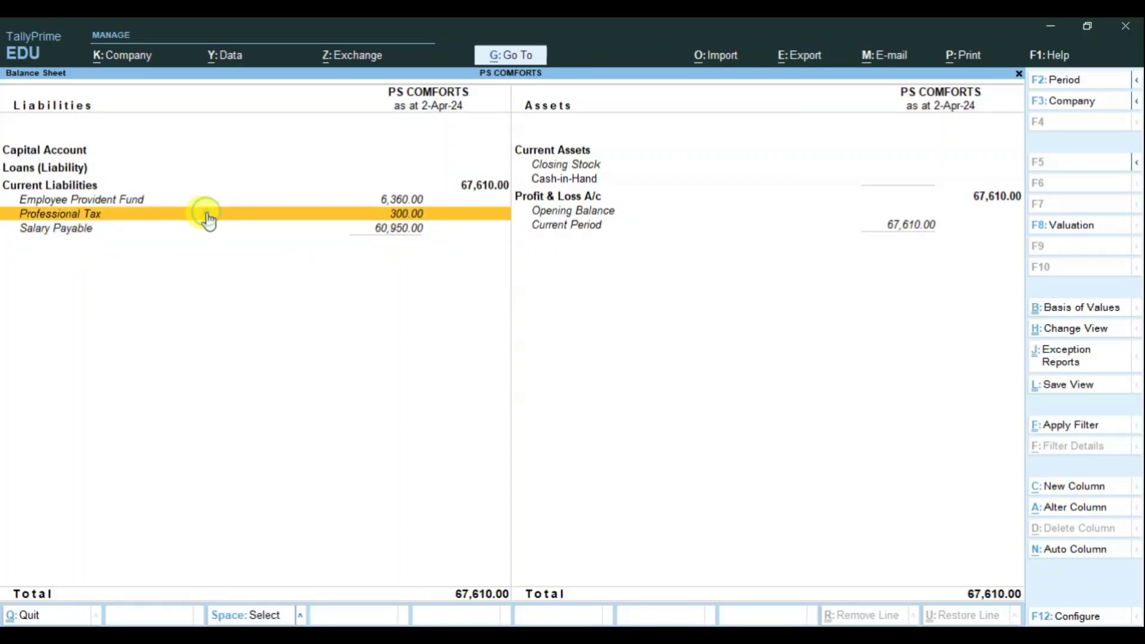
click(159, 201)
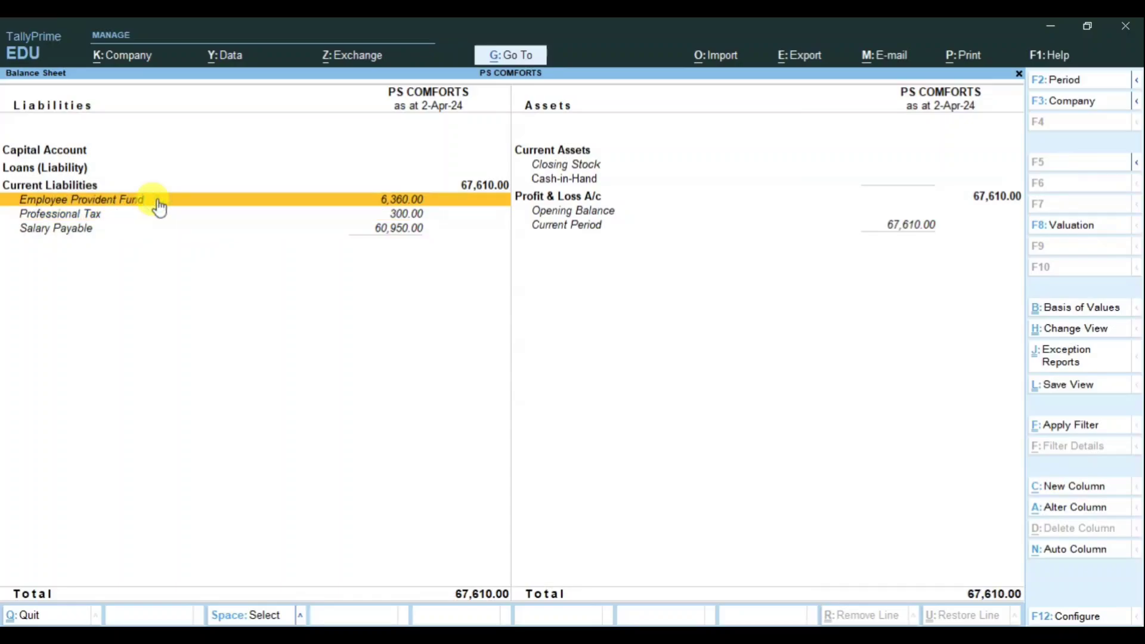
click(113, 231)
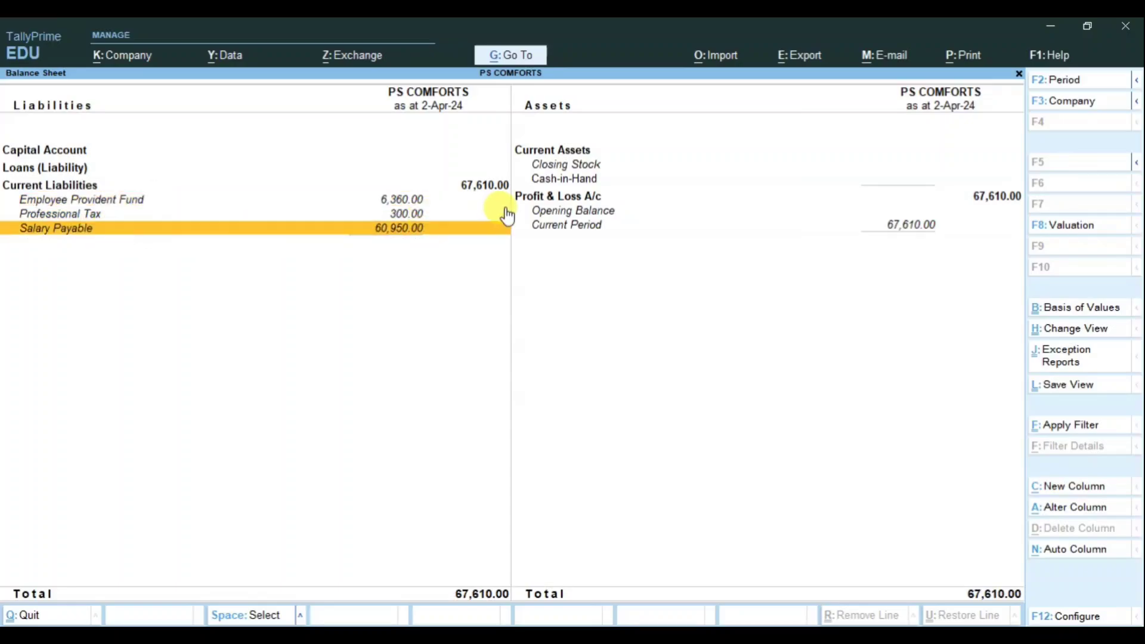
key(Escape)
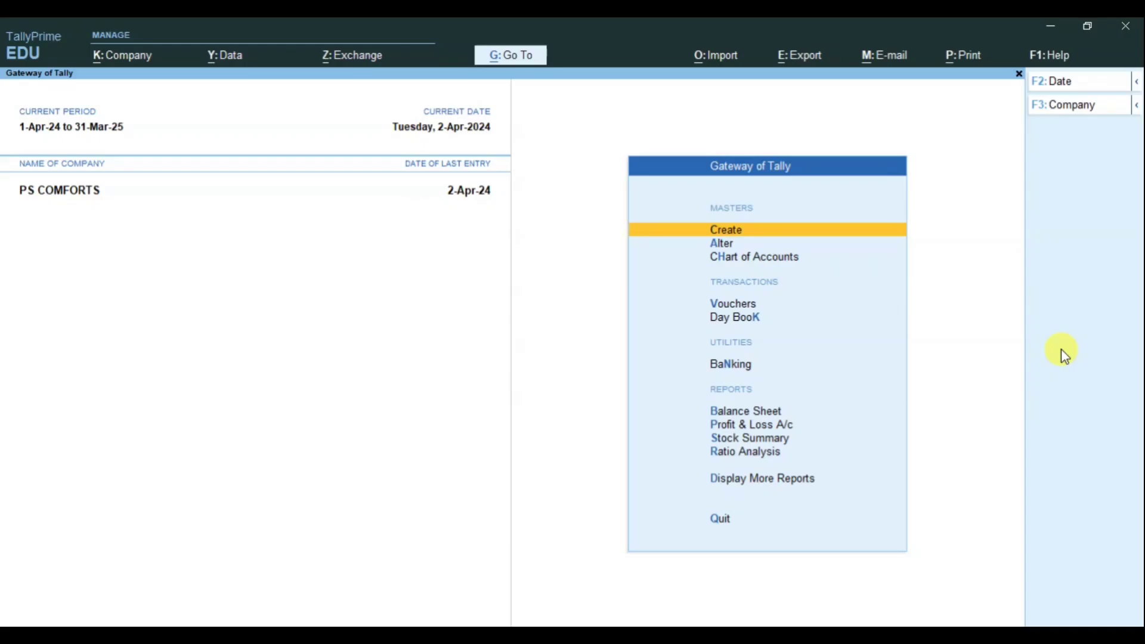
Step: Open the Payment payroll voucher type for alteration
key(Down)
key(Return)
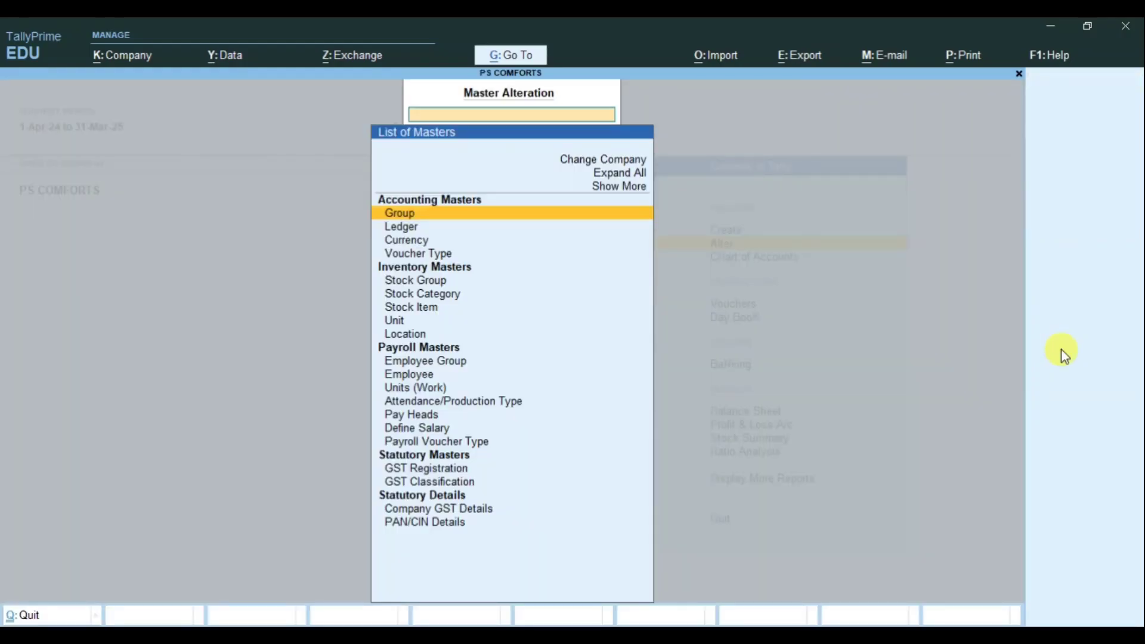
key(Down)
key(Down)
key(Down)
key(Down)
key(Down)
key(Down)
key(Down)
key(Down)
key(Down)
key(Down)
key(Down)
key(Down)
key(Down)
key(Down)
key(Down)
key(Down)
key(Down)
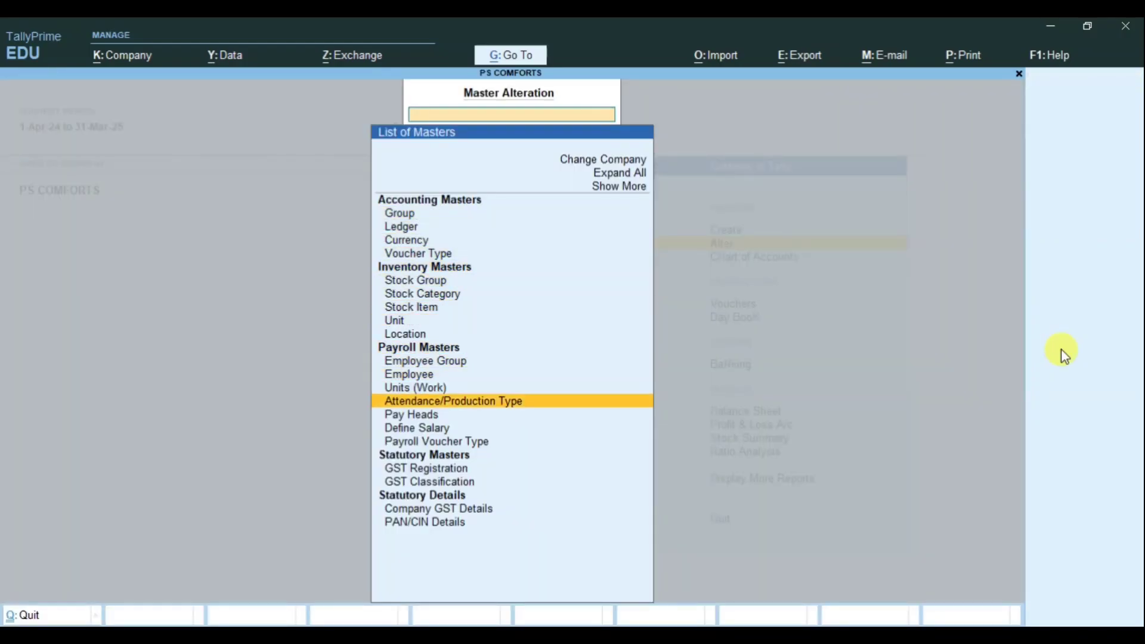
key(Return)
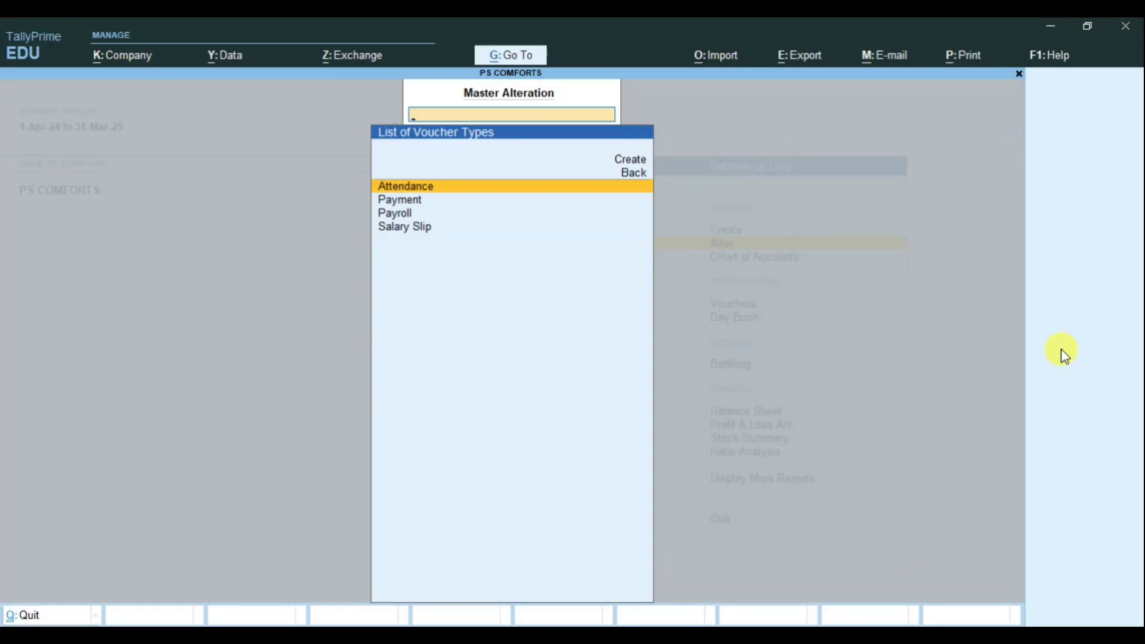
key(Down)
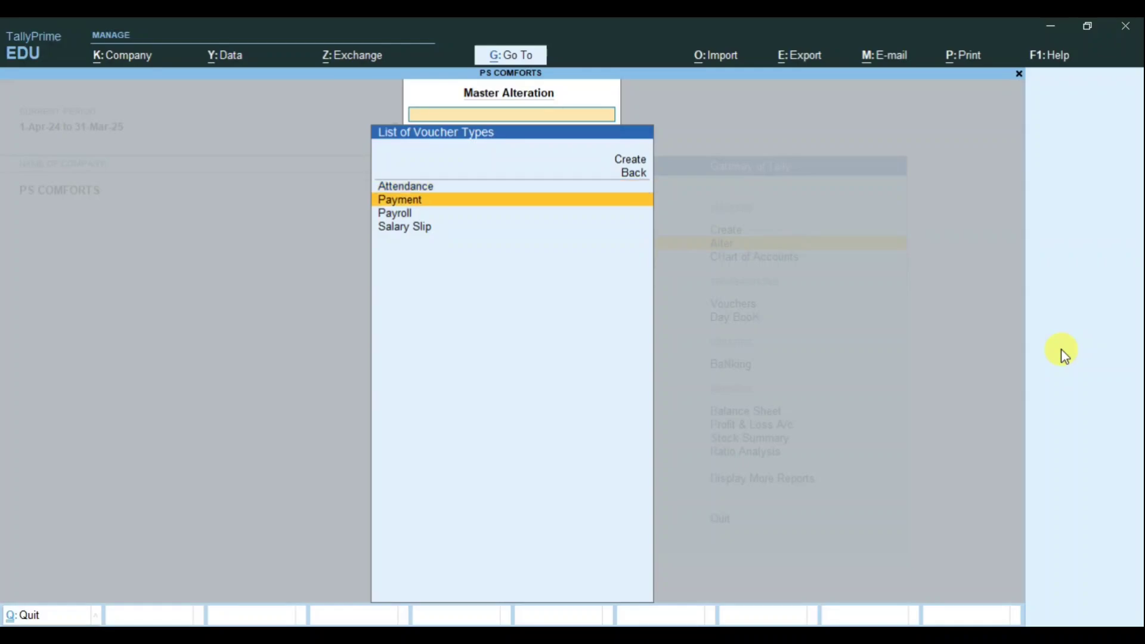
key(Return)
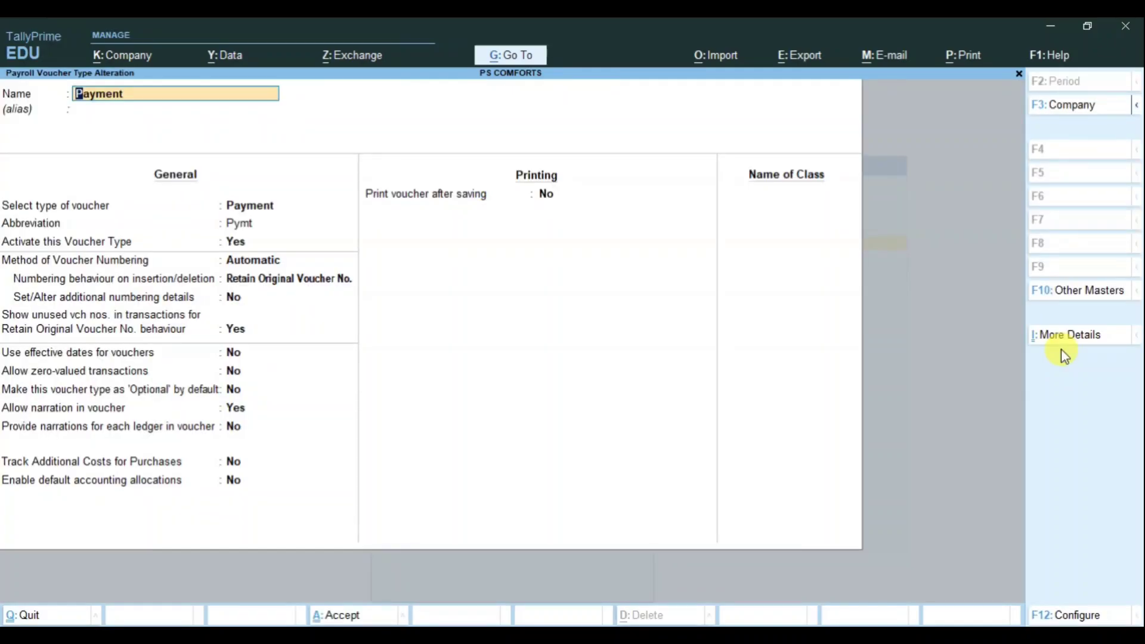
Step: Add a voucher class named 'Salary Payment' and open its class settings
key(Return)
key(Return)
key(Return)
key(Return)
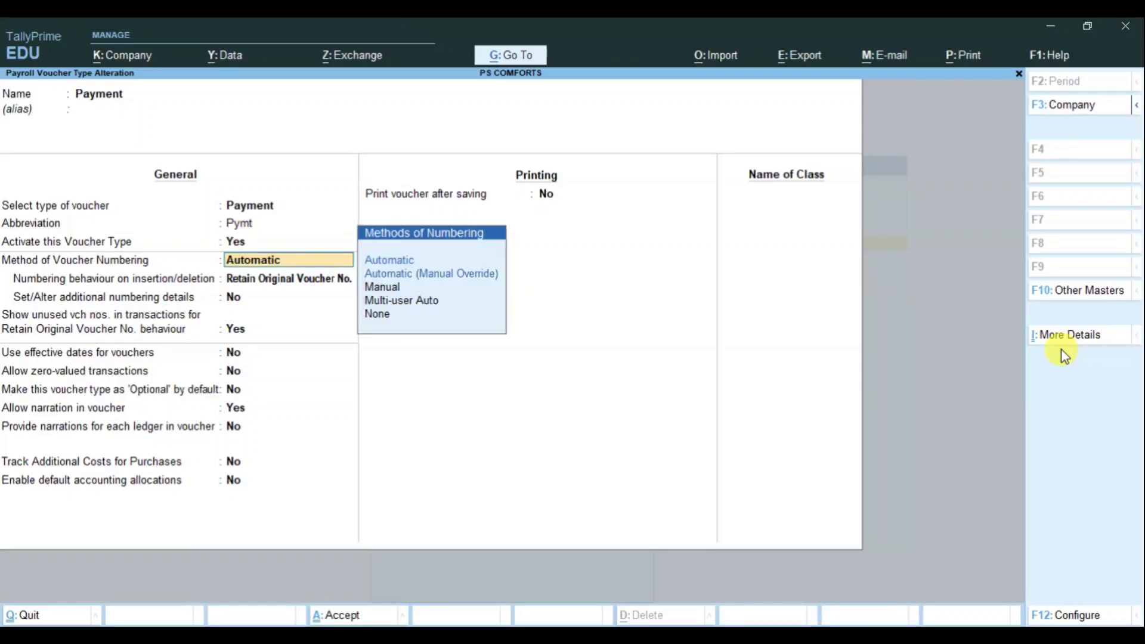
key(Return)
key(Return)
key(Return)
key(Return)
key(Return)
key(Return)
key(Return)
key(Return)
key(Return)
key(Return)
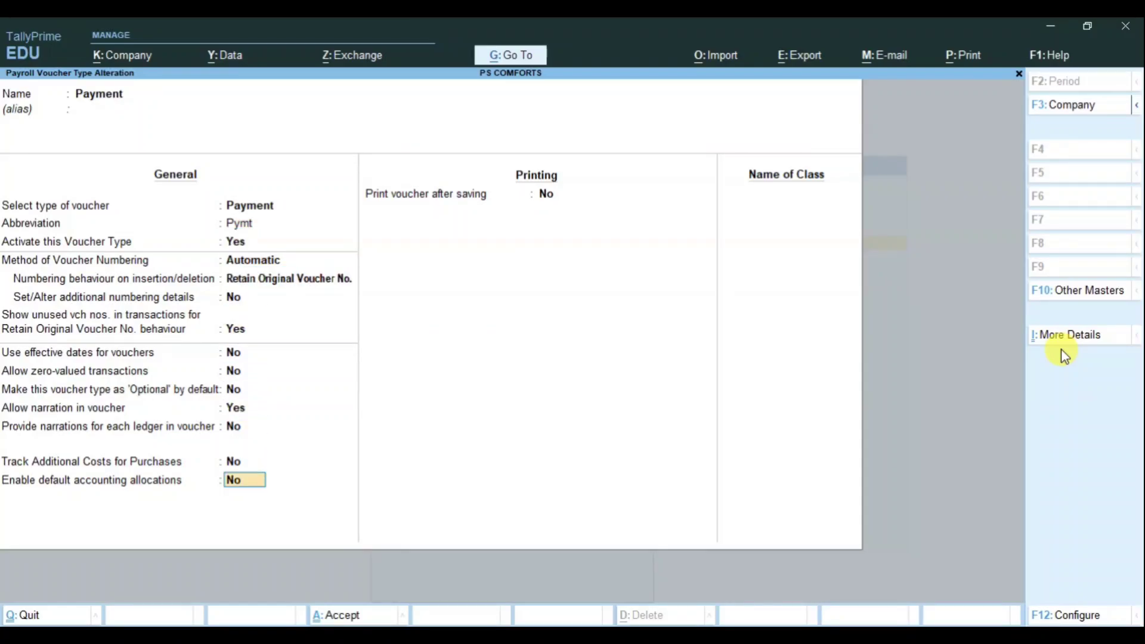
key(Return)
key(Return)
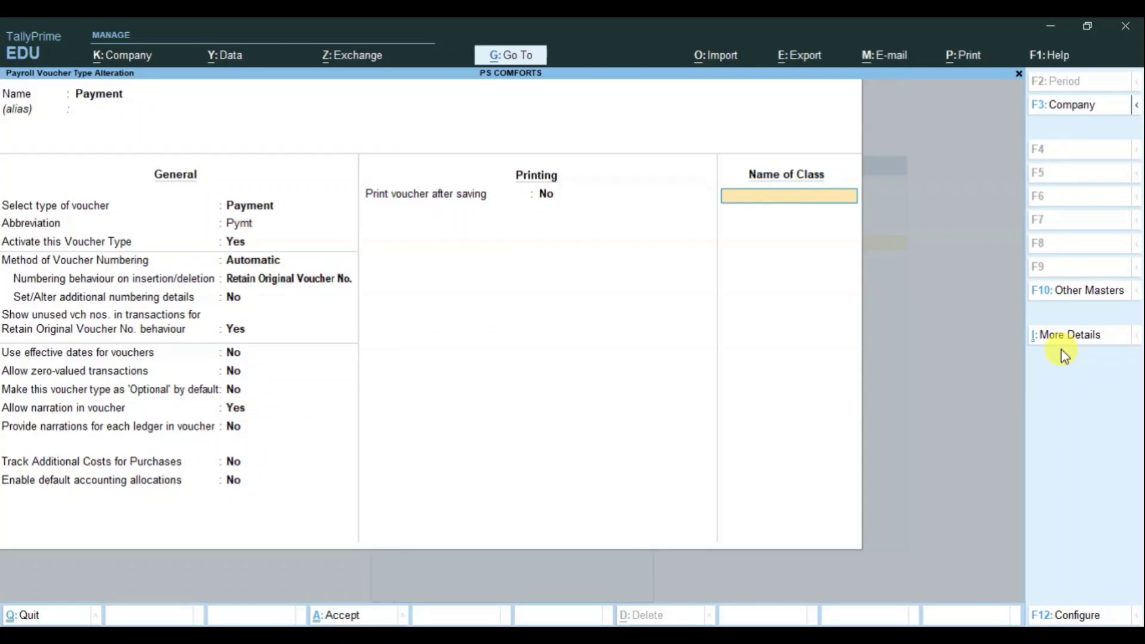
text(P)
key(BackSpace)
text(Salary Payment)
key(Return)
Step: Leave the class's excluded groups empty and start a new ledger for Salary Payment
key(Return)
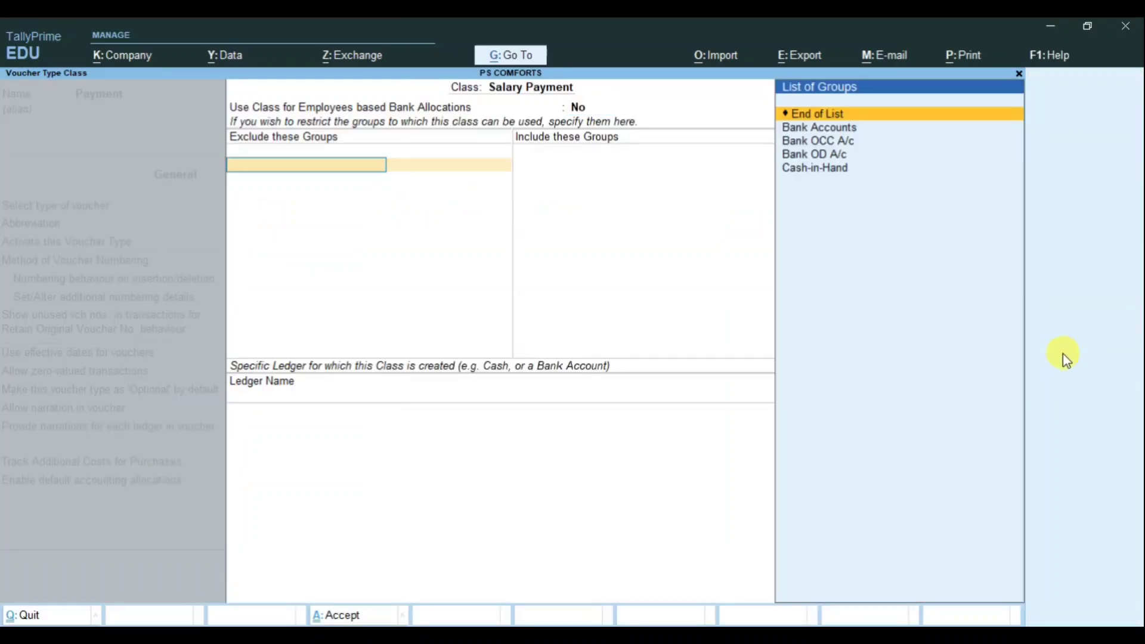
key(Return)
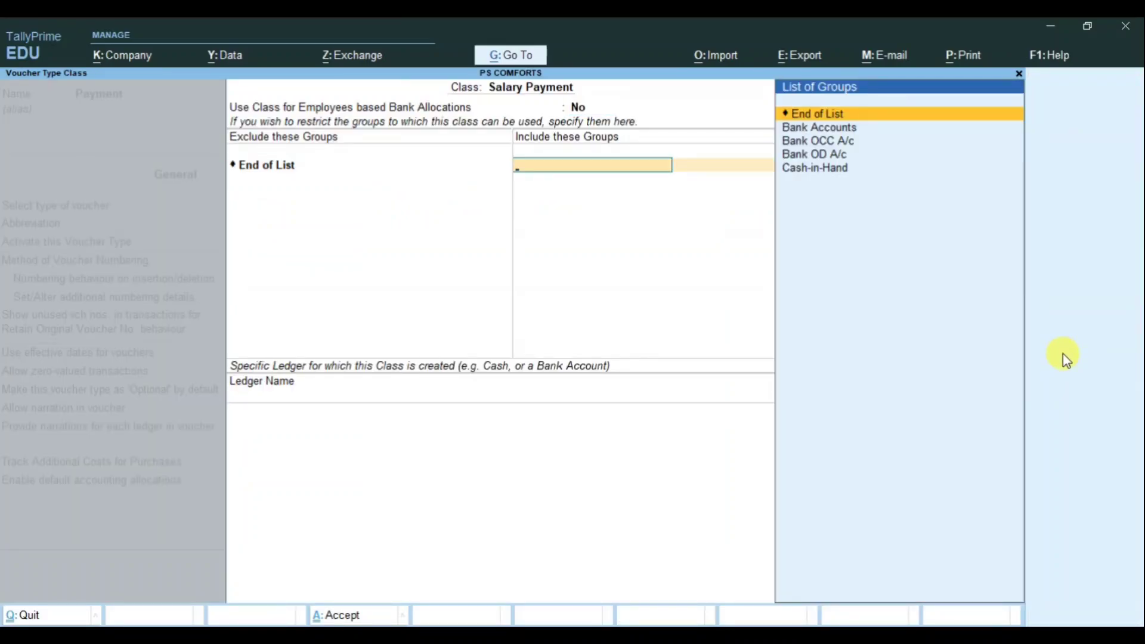
key(Return)
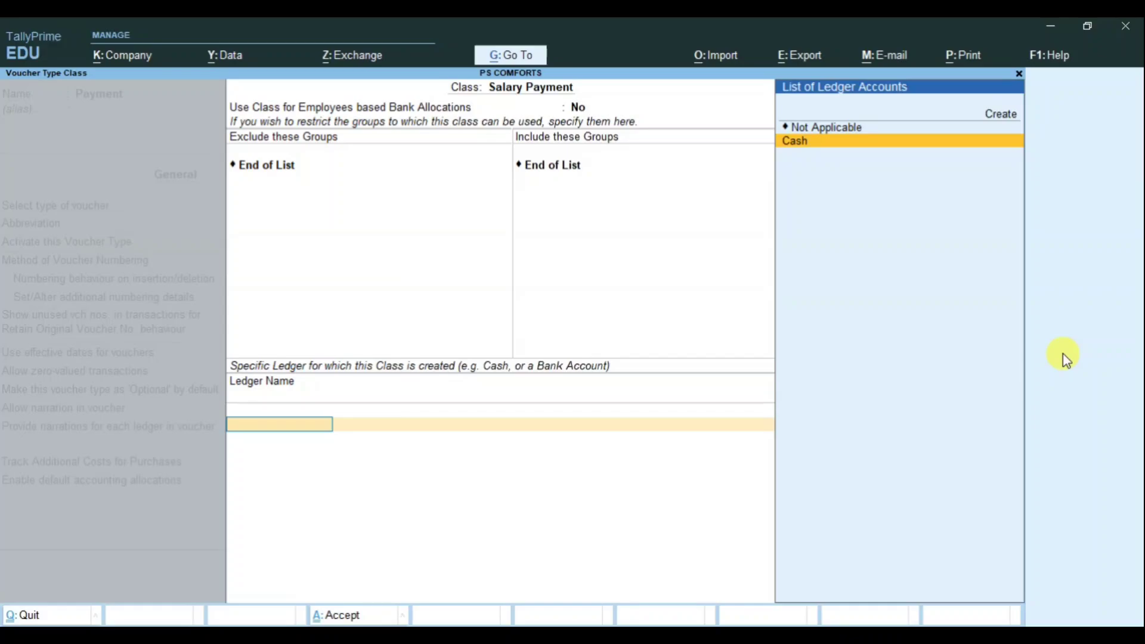
key(Up)
key(Up)
key(Return)
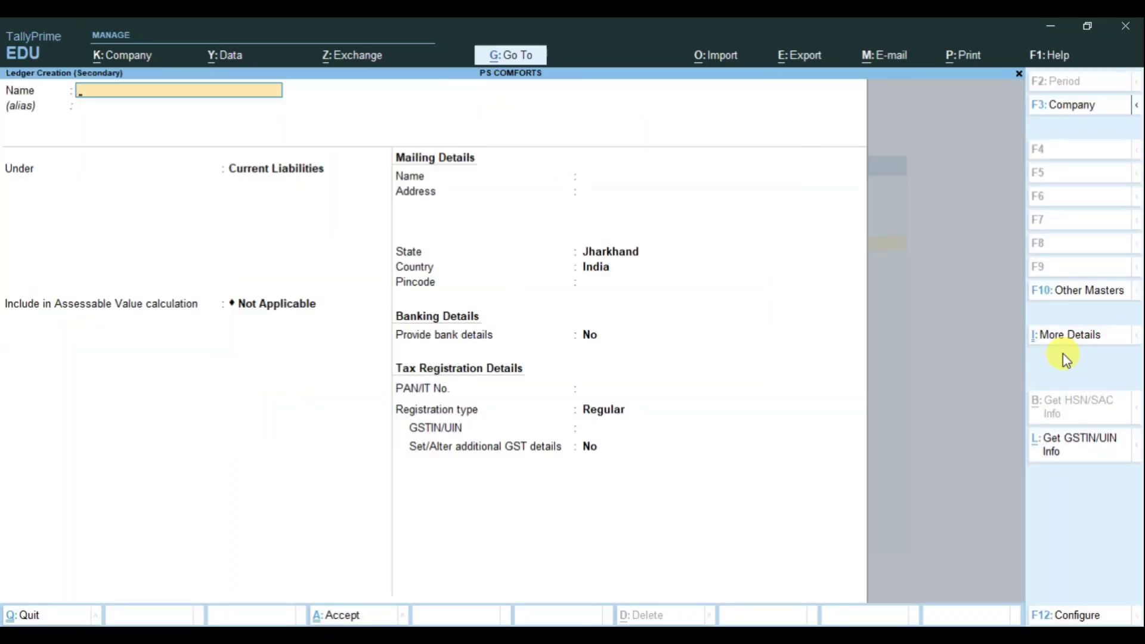
Step: Create the HDFC BANK ledger under Bank Accounts and save the Payment voucher type
text(HDFC BANK)
key(Return)
text(BANK)
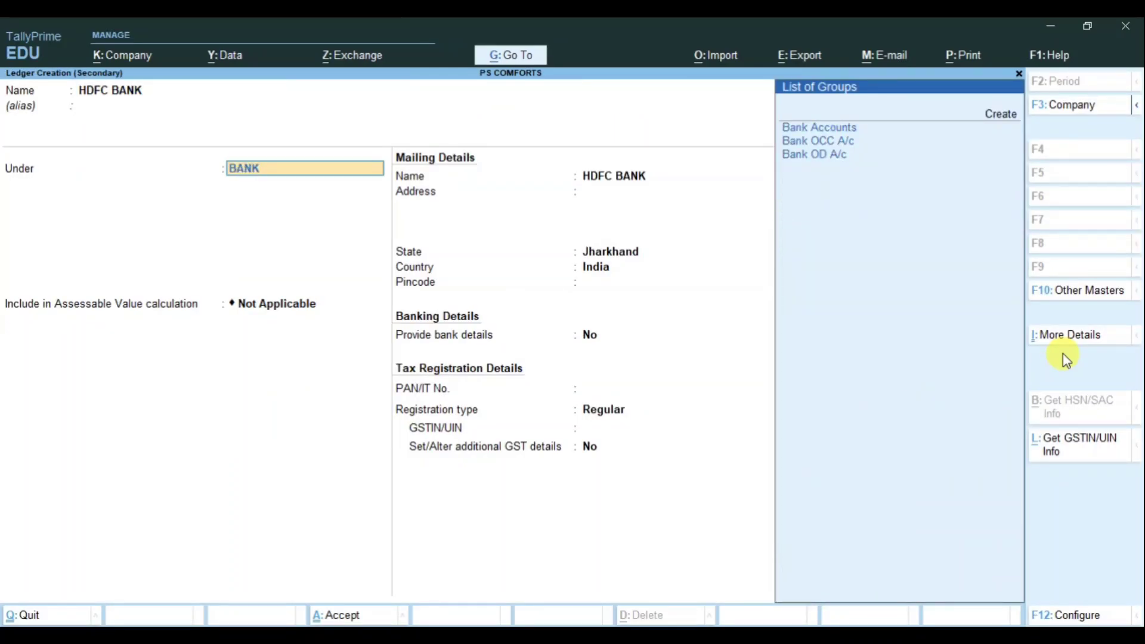
key(Return)
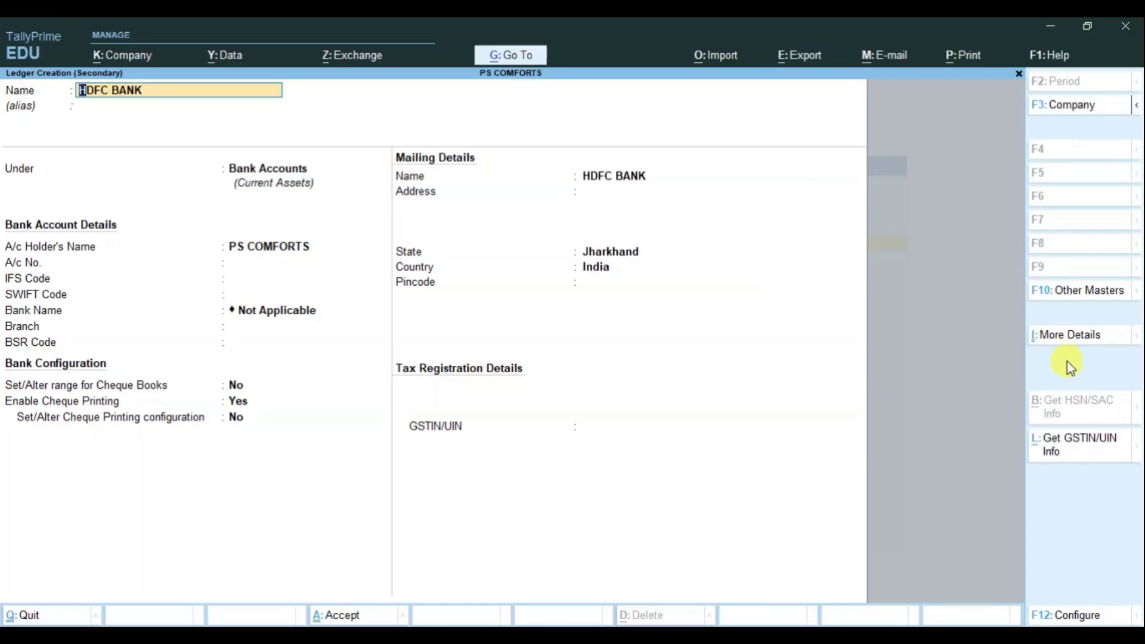
key(Return)
key(Return)
key(Return)
key(Return)
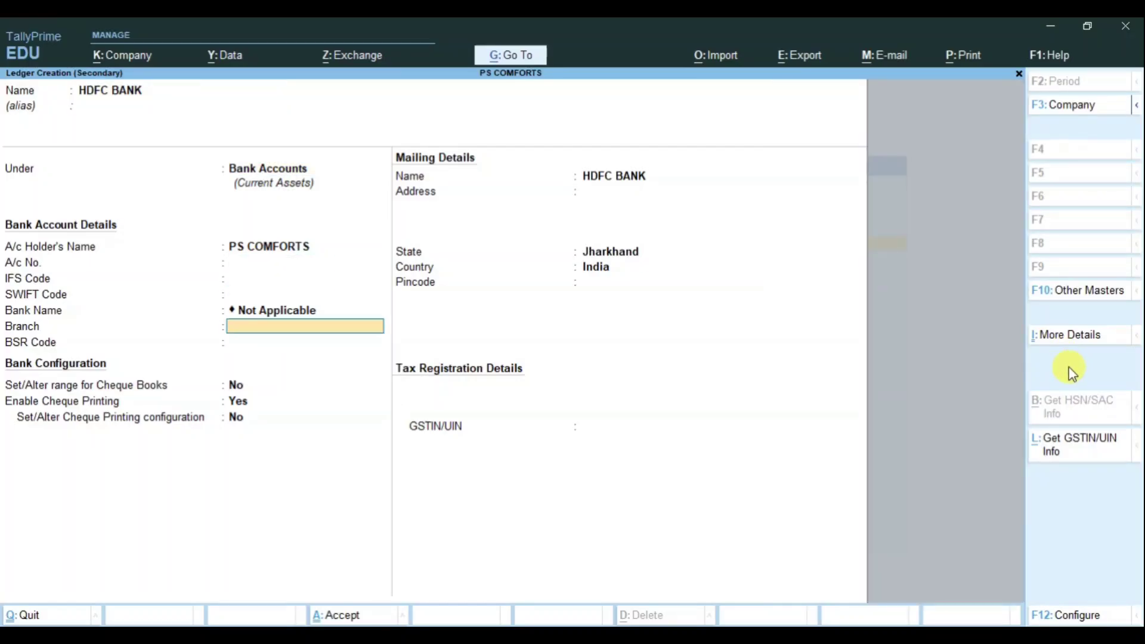
key(Return)
key(Return)
key(Return)
key(Return)
key(Return)
key(Return)
key(Return)
key(Return)
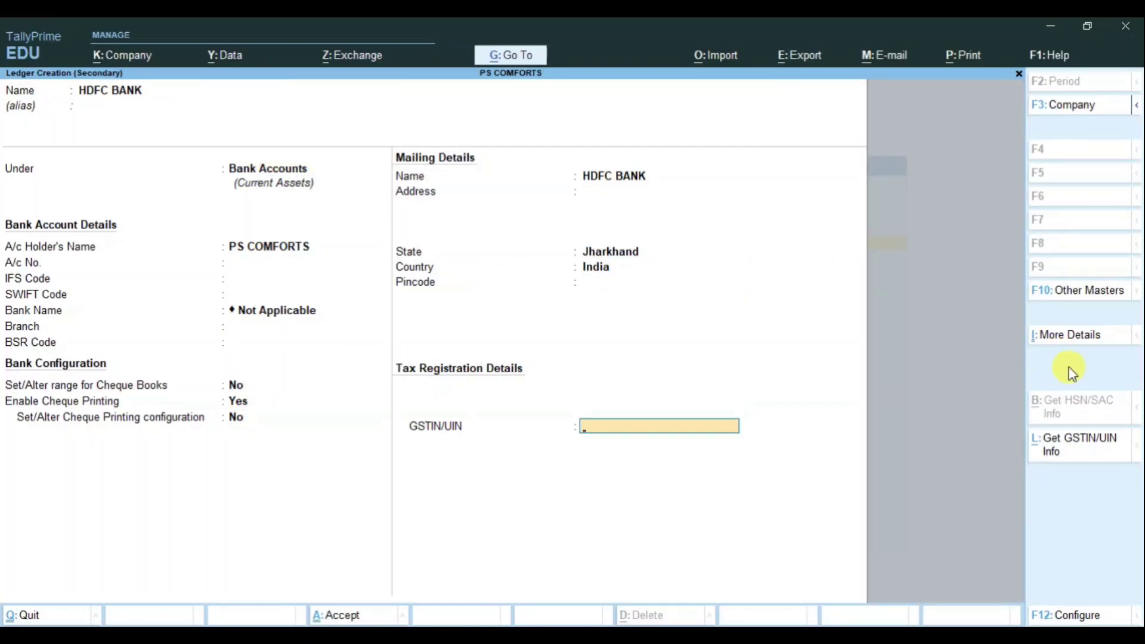
key(Return)
key(Return)
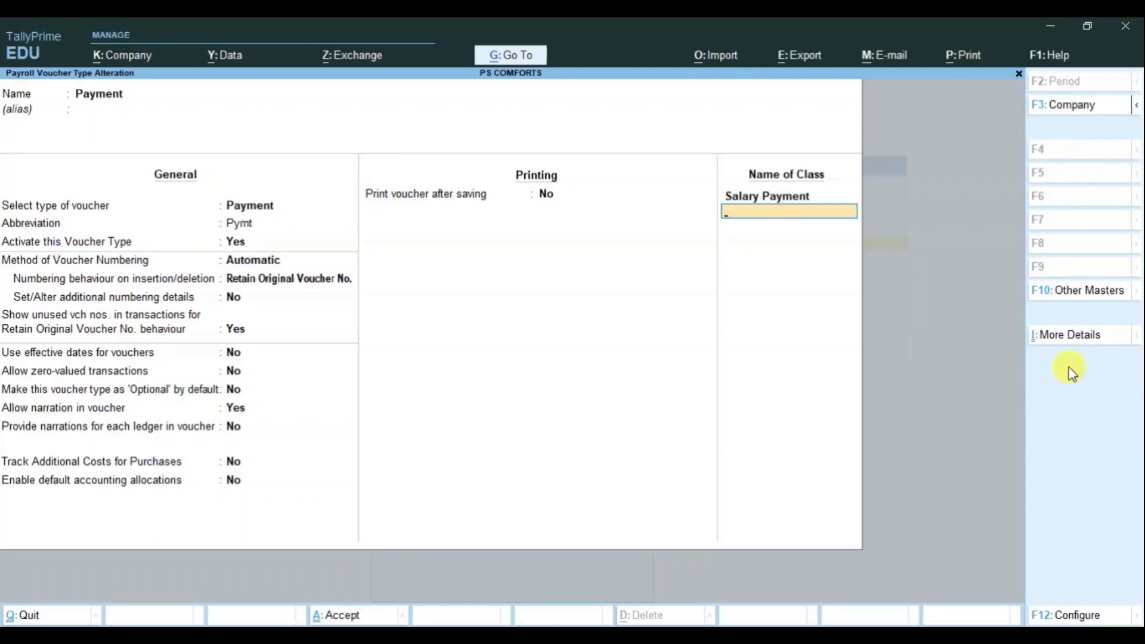
key(Return)
key(Return)
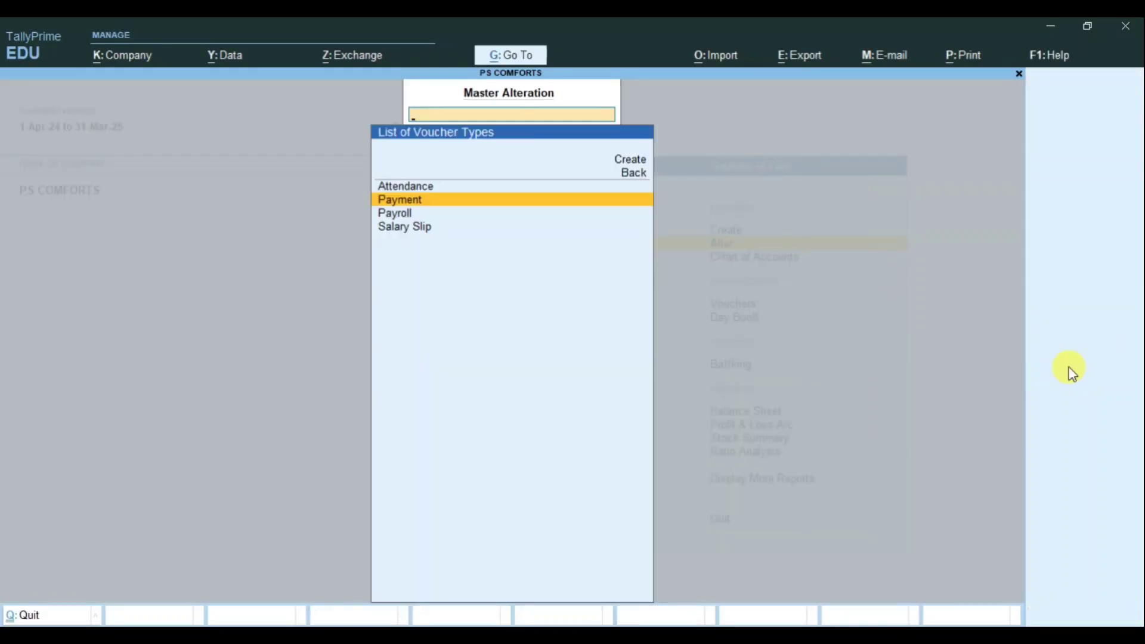
key(Escape)
key(Escape)
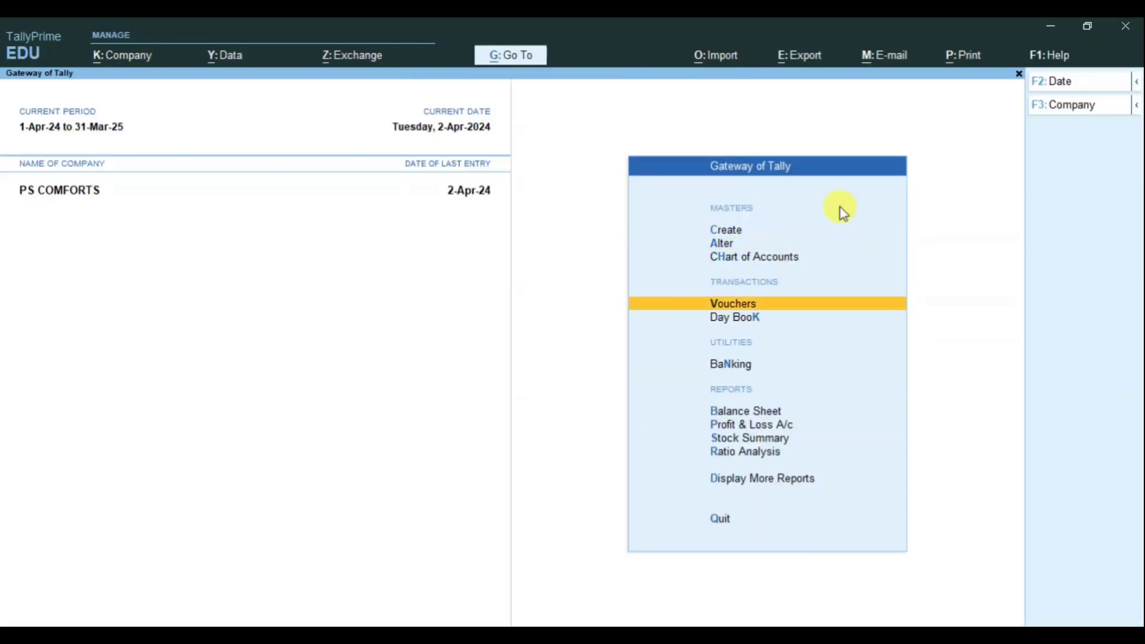
Step: Start Payment Voucher No. 1 in the Salary Payment class and bring up the Autofill options
key(Return)
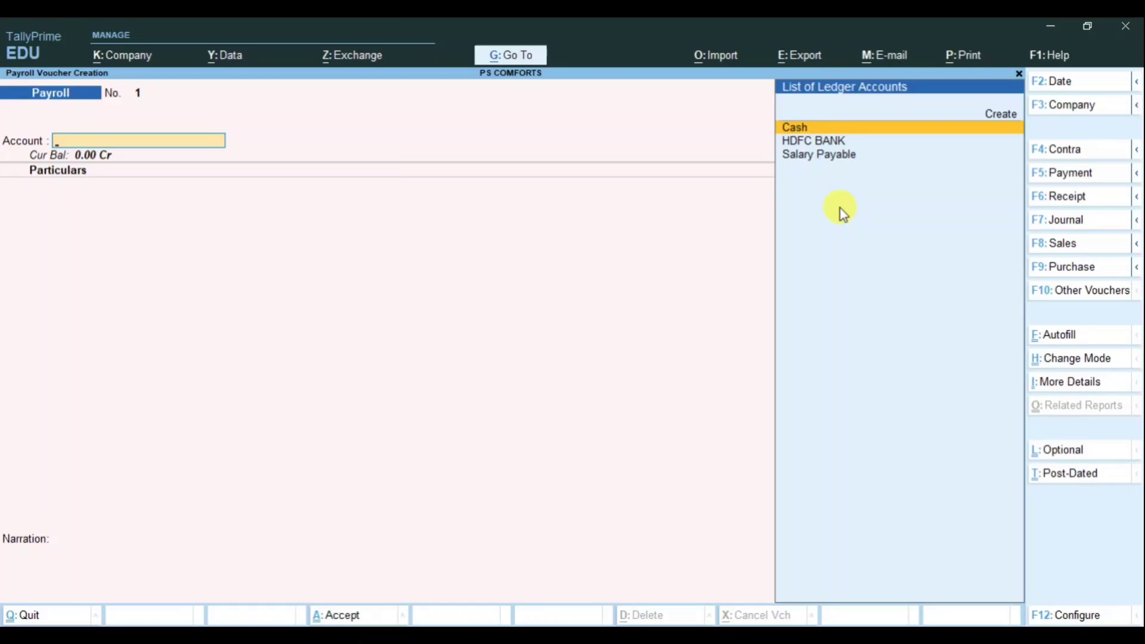
click(1067, 173)
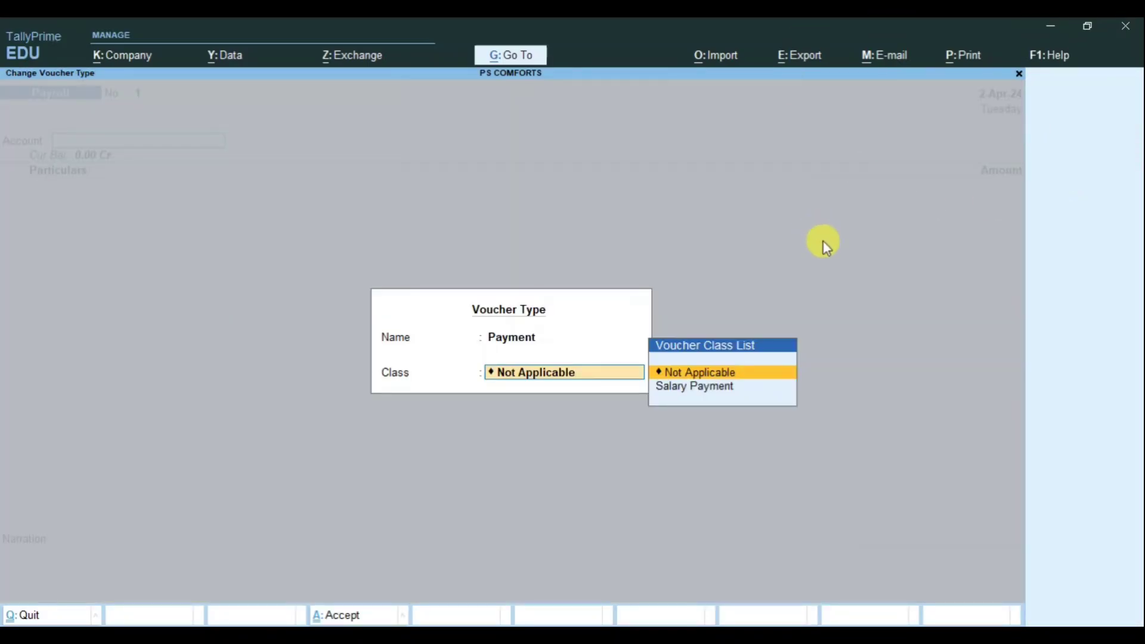
key(Down)
key(Return)
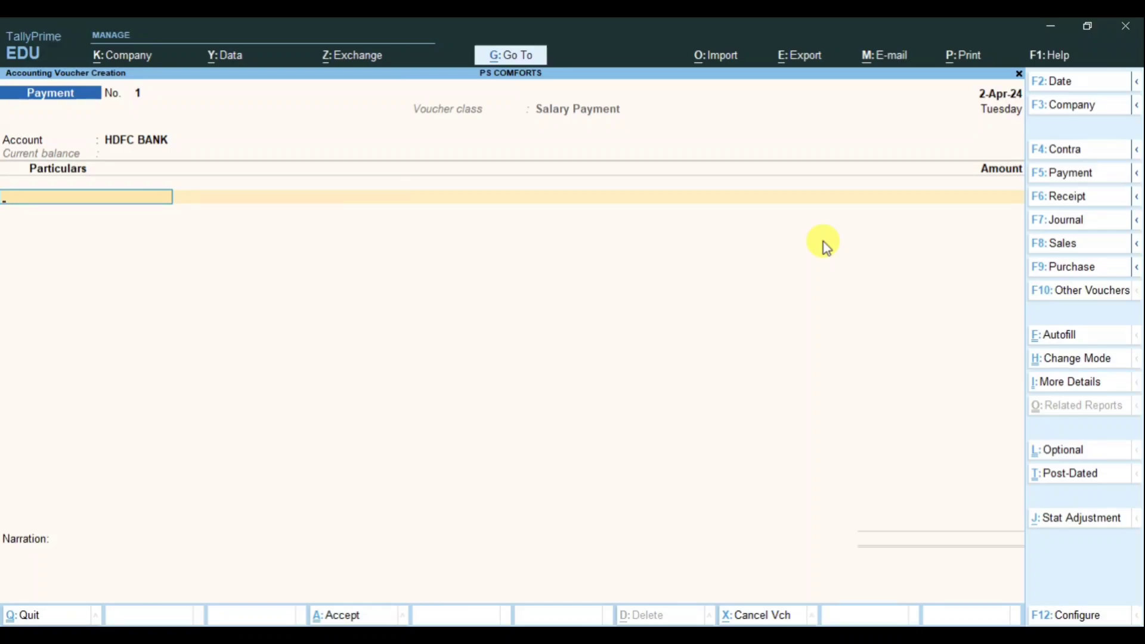
click(1048, 336)
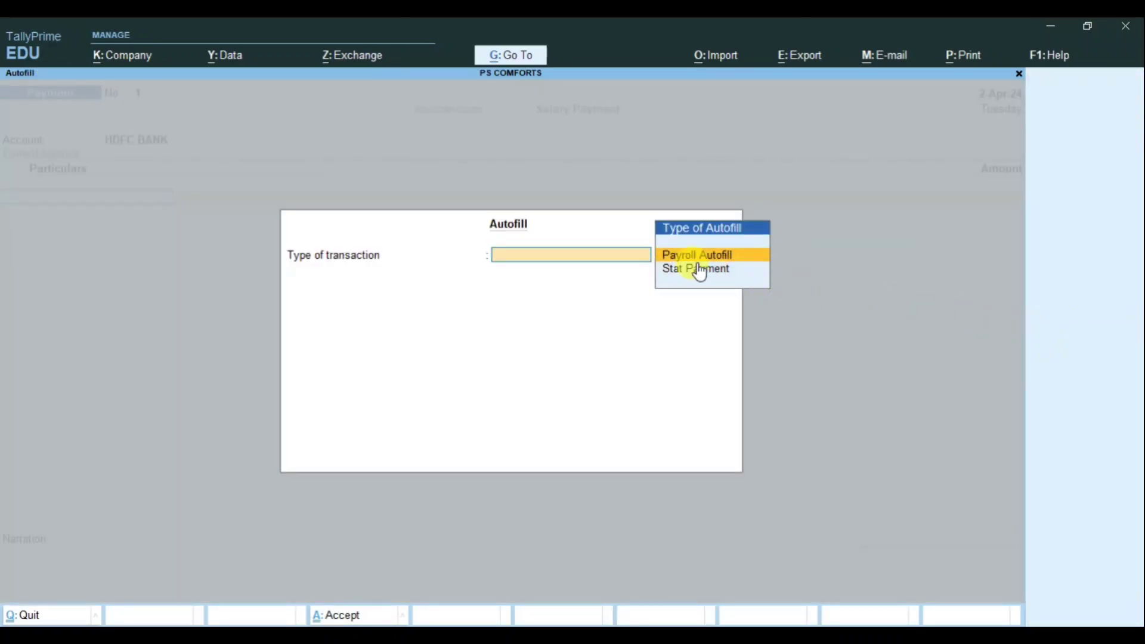
Step: Autofill Salary Payment for all employees, 1-4-2024 to 2-4-2024, using the Salary Payable ledger
key(Return)
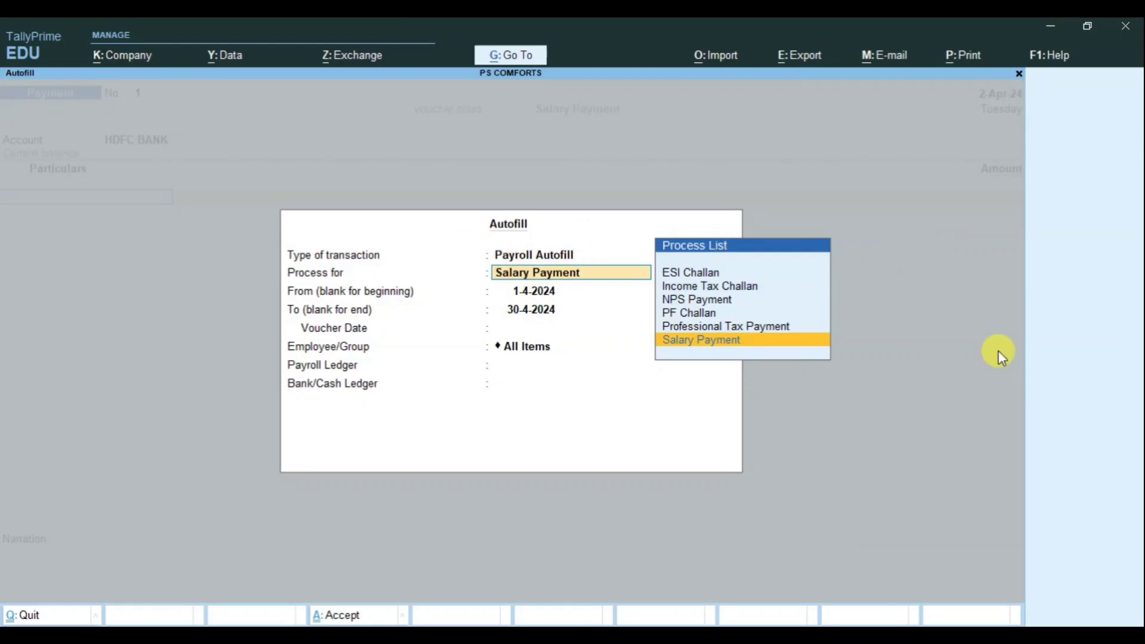
key(Return)
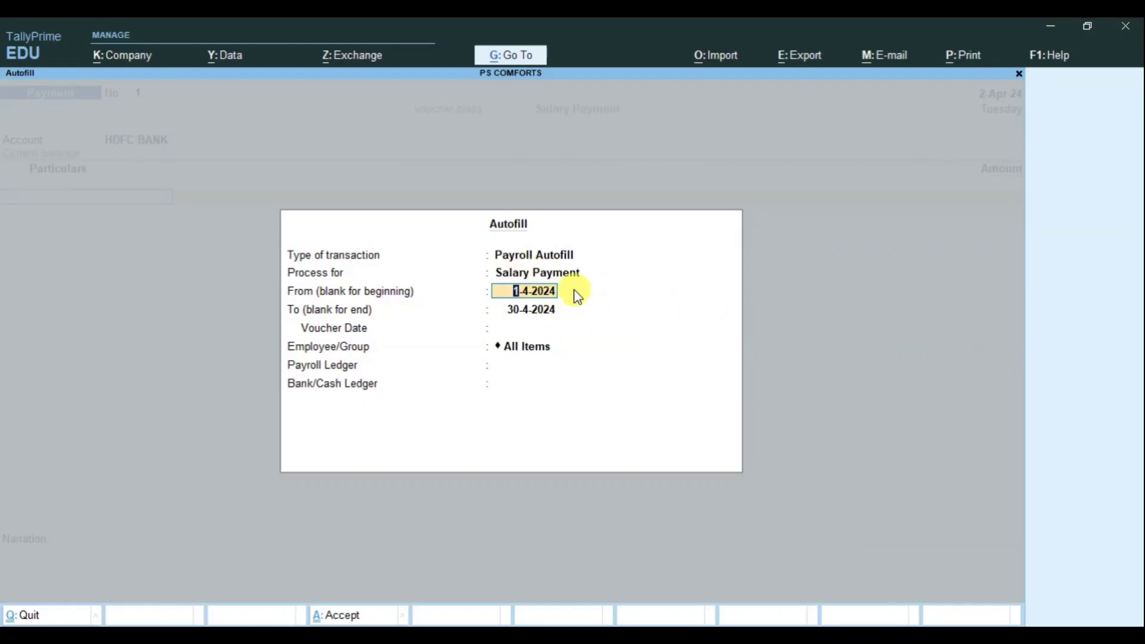
key(Return)
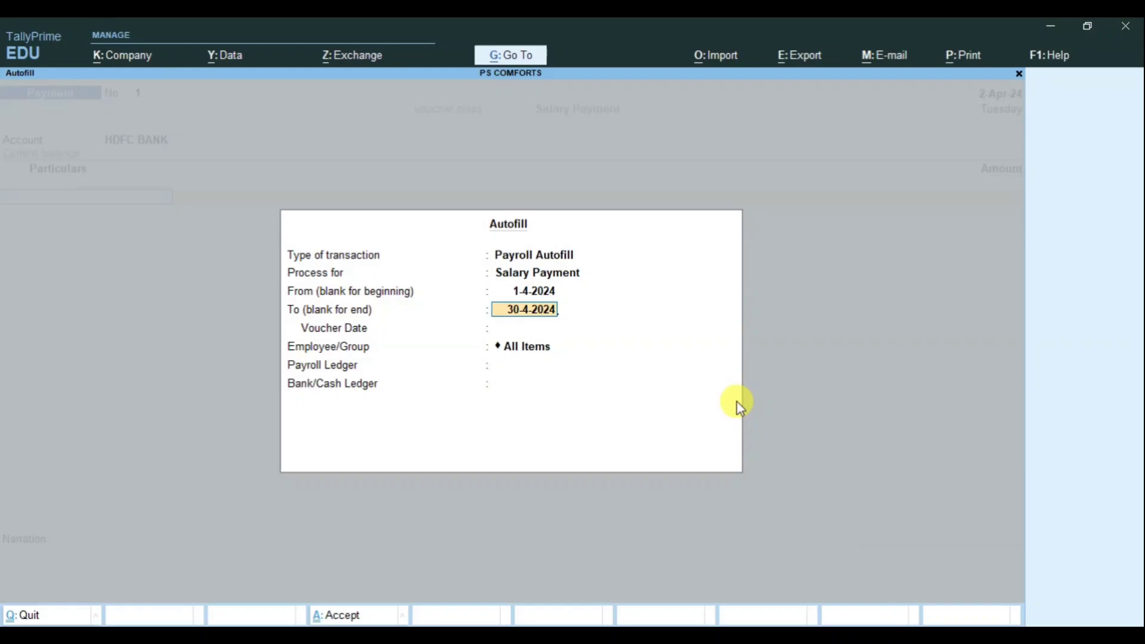
key(BackSpace)
text(24)
key(BackSpace)
key(BackSpace)
text(2-4)
key(Return)
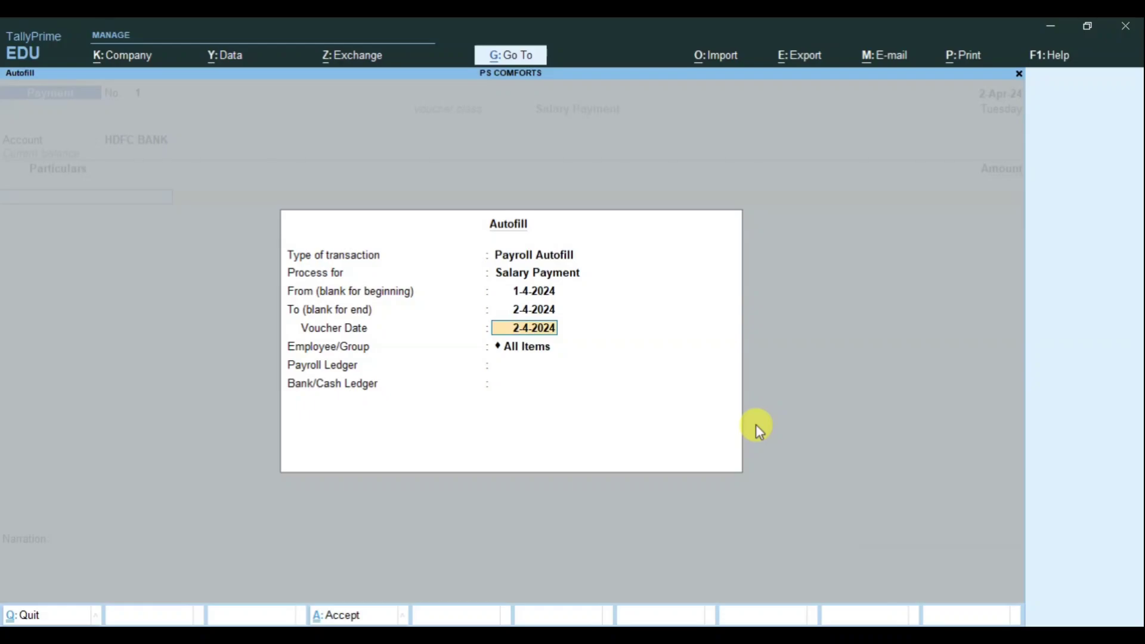
key(Return)
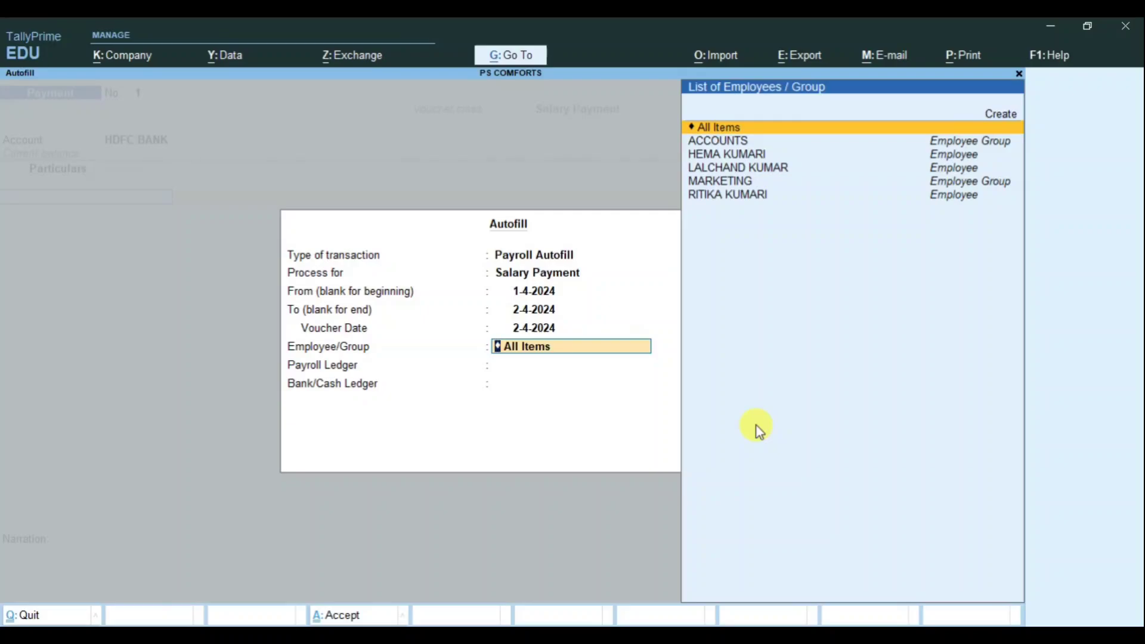
key(Return)
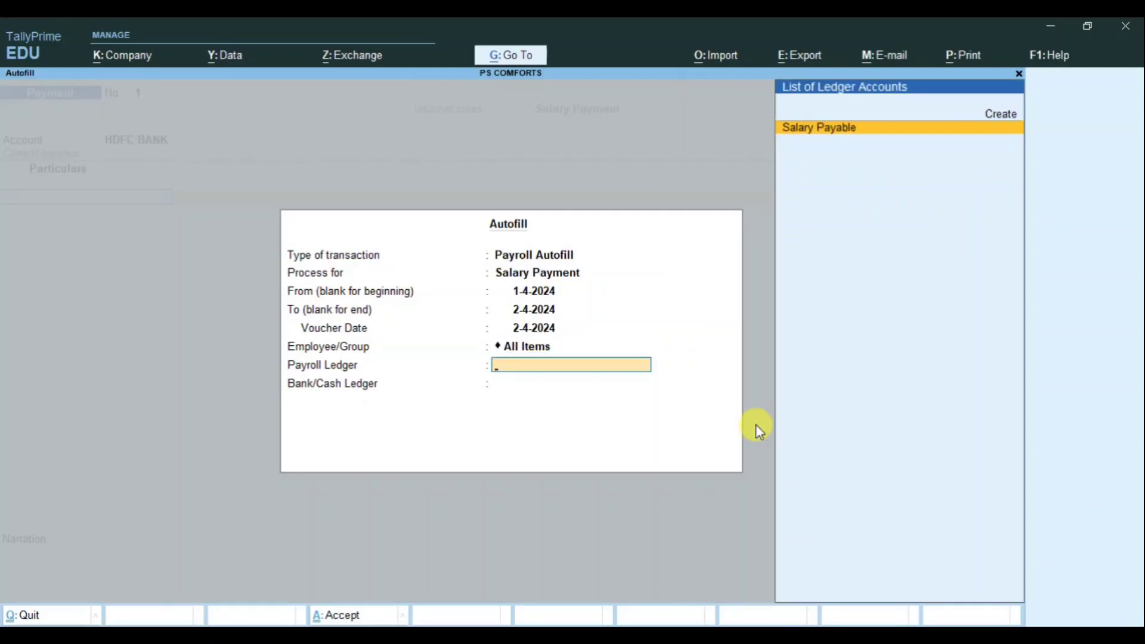
key(Return)
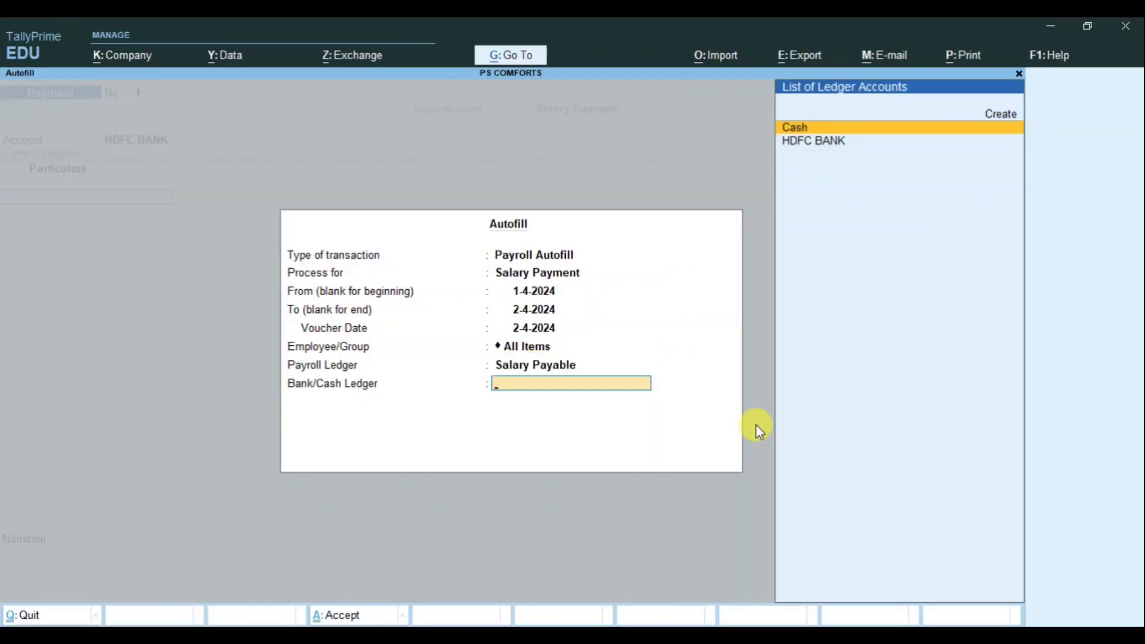
Step: Pay from HDFC BANK using Inter Bank Transfer as the mode of payment
key(Down)
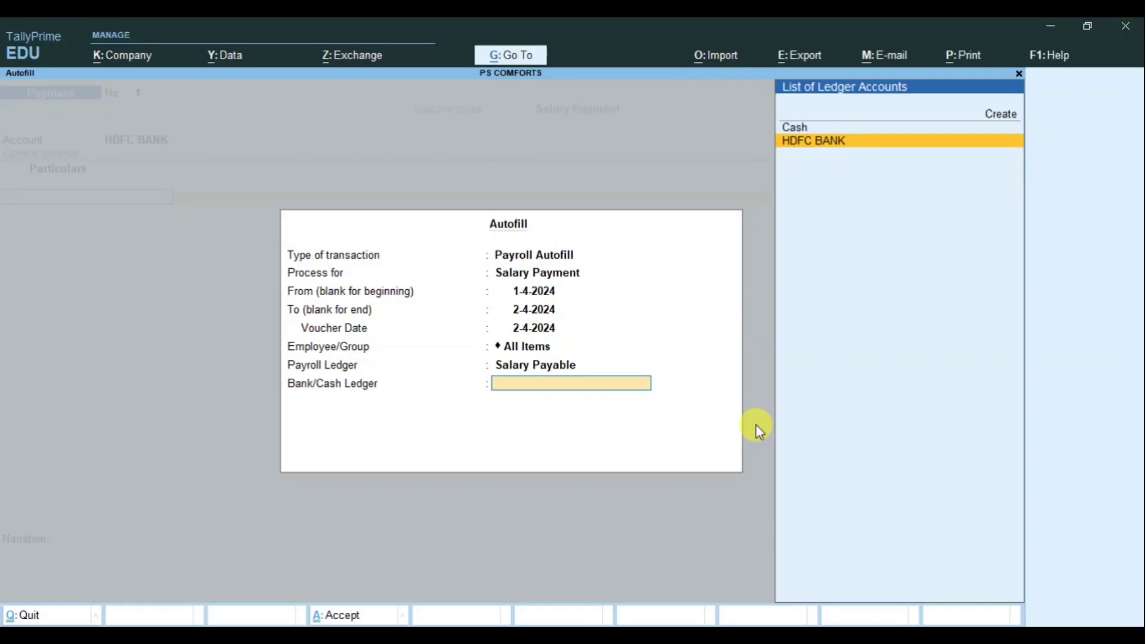
key(Return)
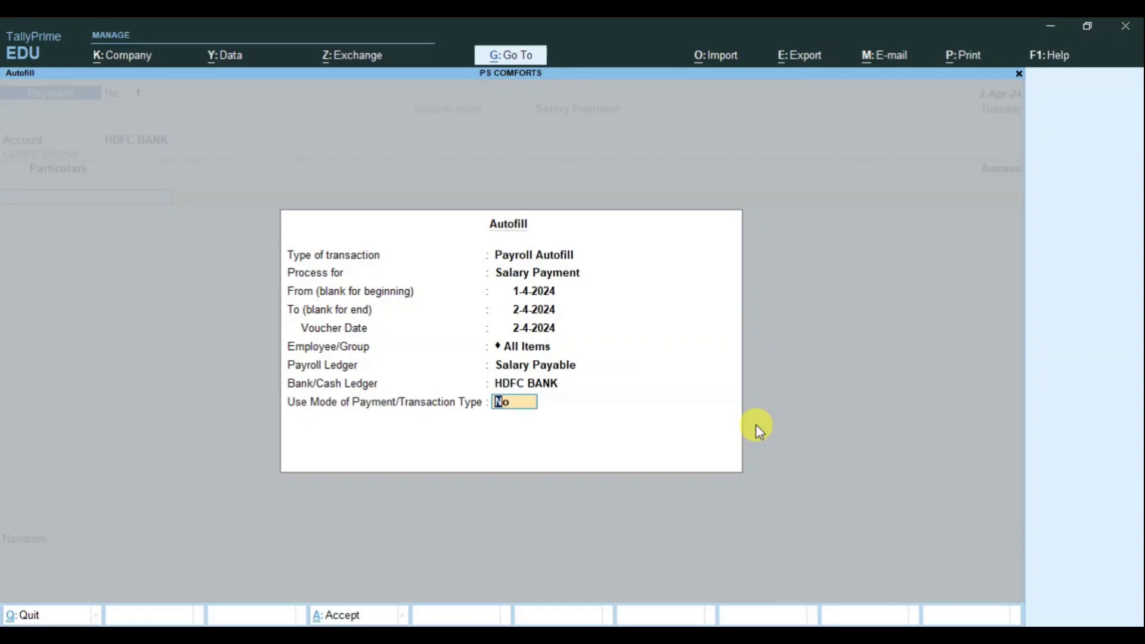
key(y)
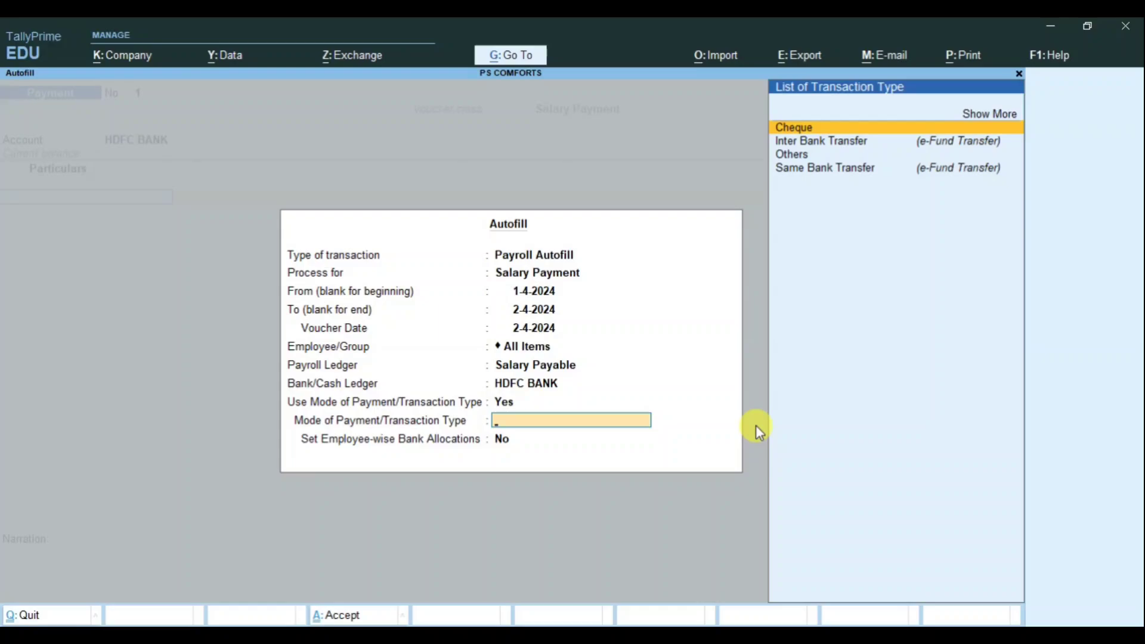
key(Down)
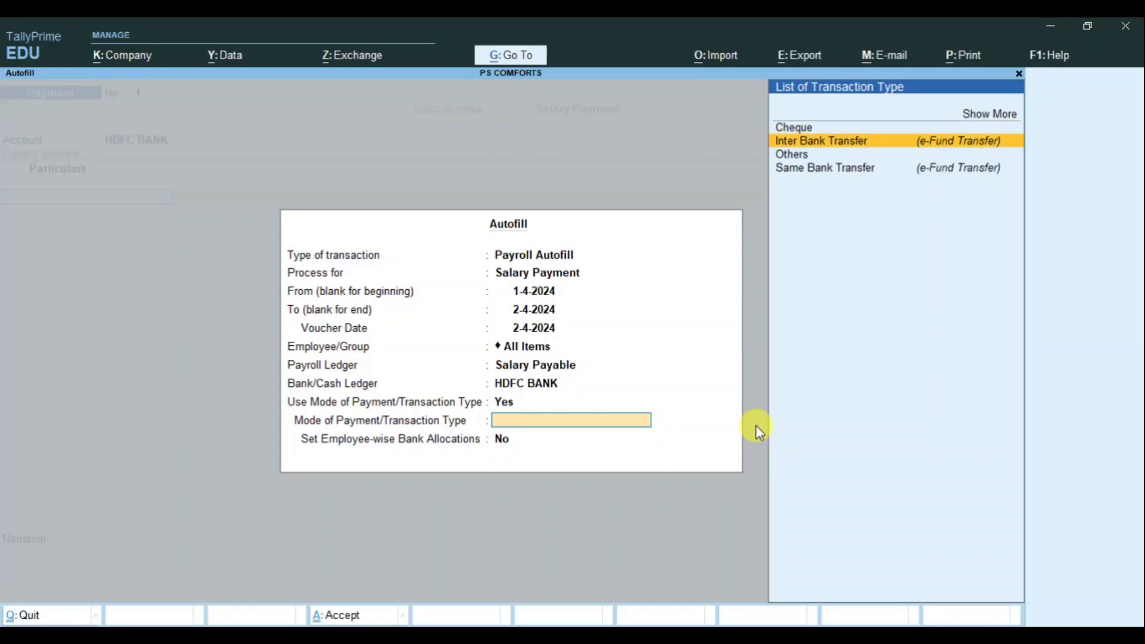
key(Return)
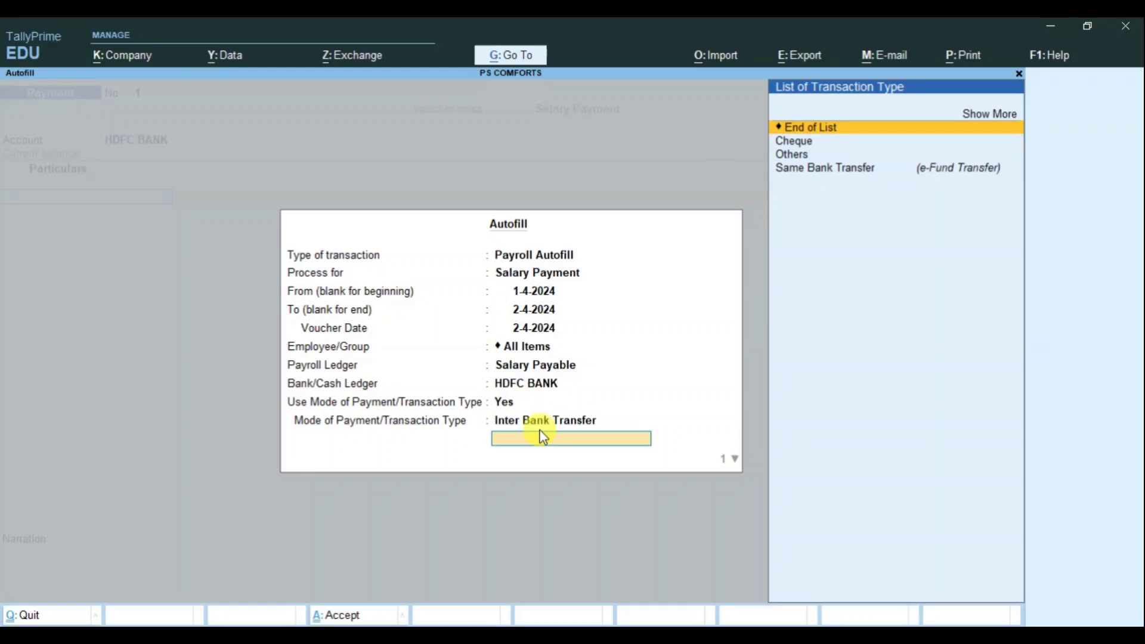
key(Down)
key(Up)
key(Return)
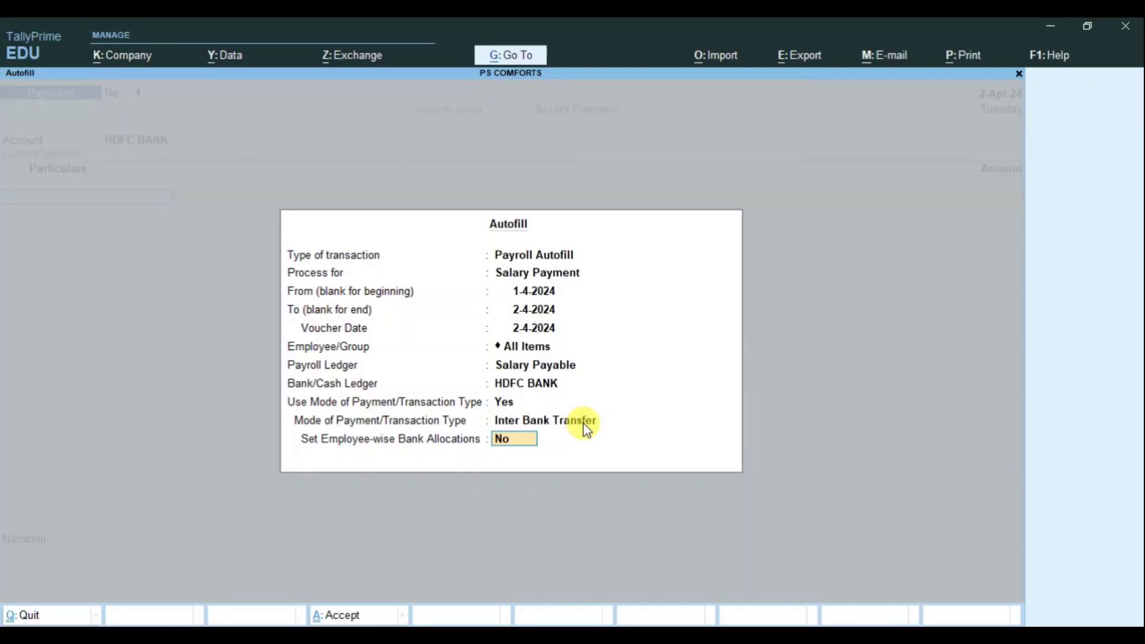
Step: Enable employee-wise allocations, fill Salary Payable 60,950.00, and open the HDFC BANK bank allocations
text(Y)
key(Return)
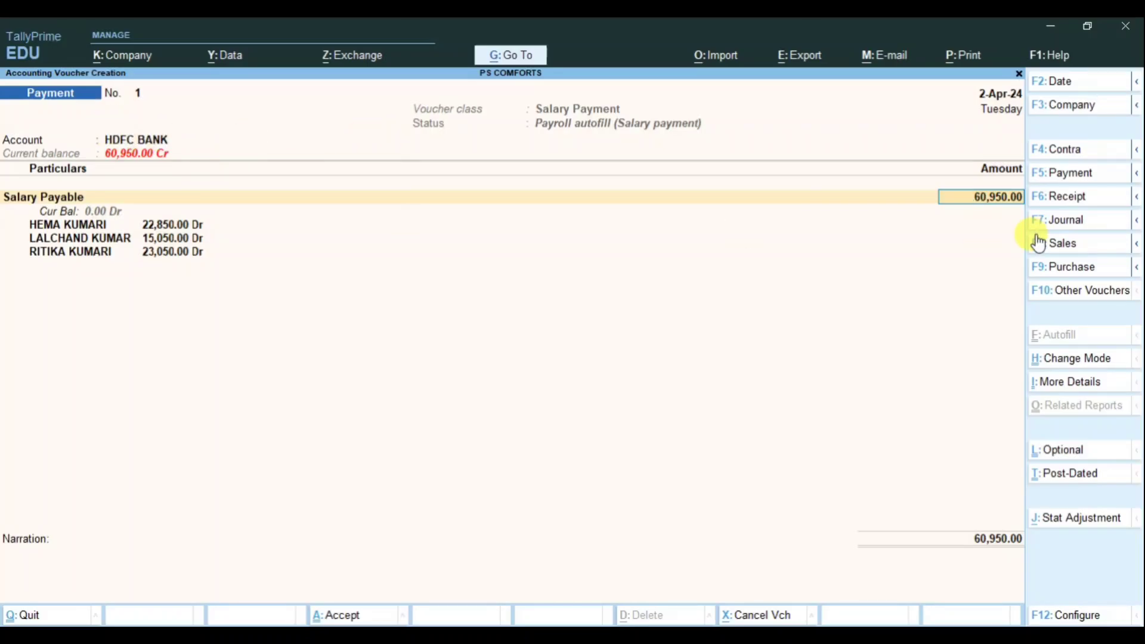
key(Return)
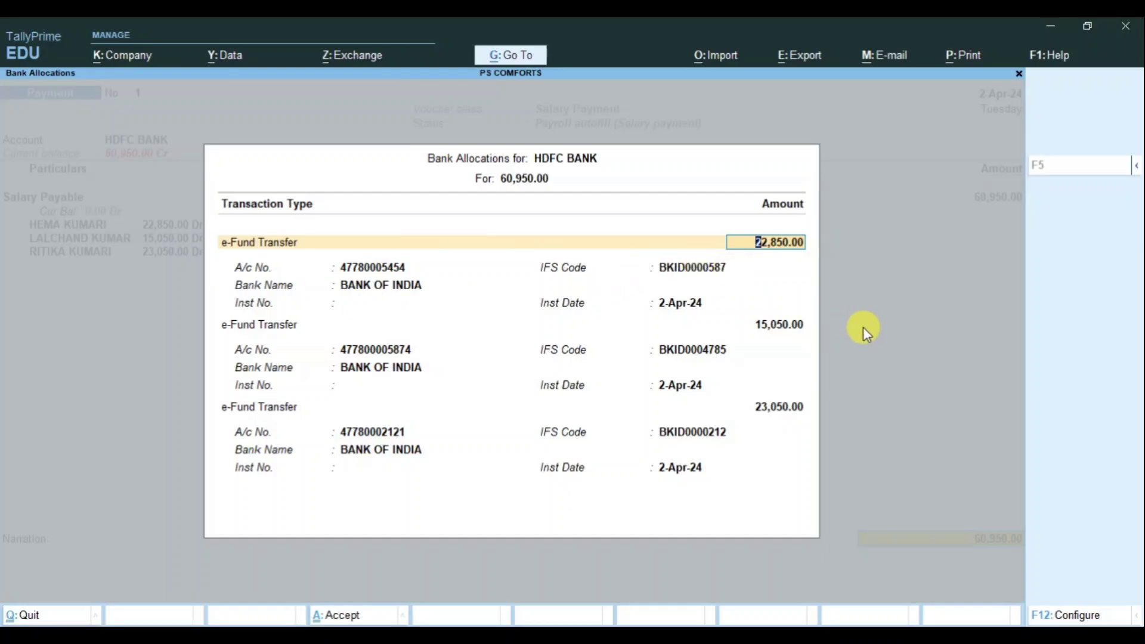
Step: Accept the three e-Fund Transfers (22,850, 15,050, 23,050) and save the salary payment voucher
key(Return)
key(Return)
key(Return)
key(Return)
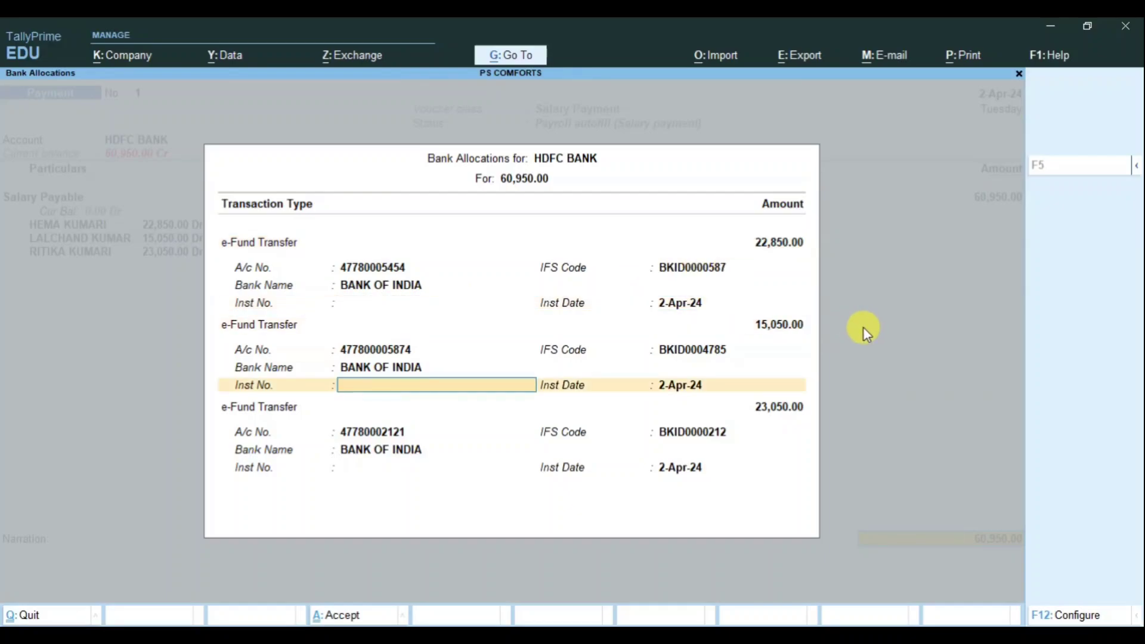
key(Return)
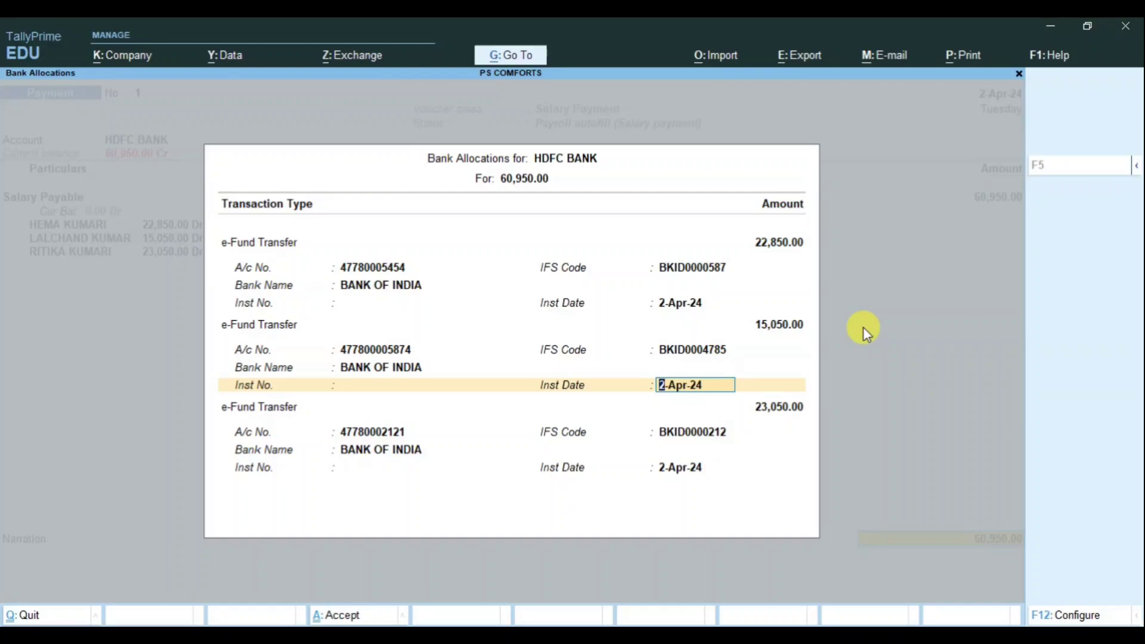
click(368, 307)
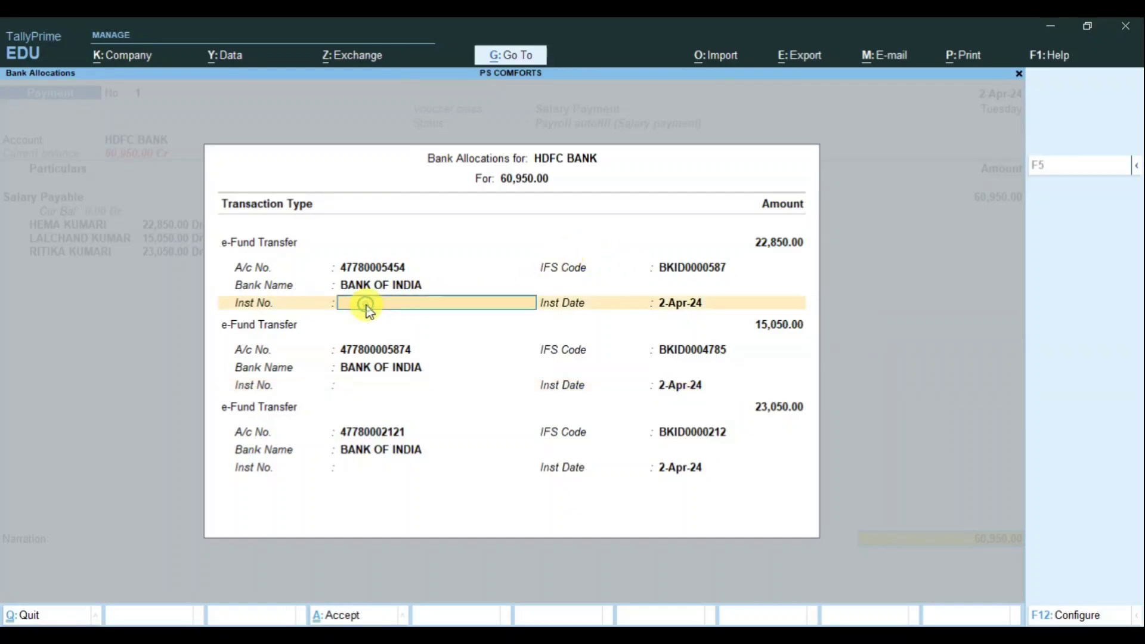
click(370, 393)
key(Return)
key(Return)
key(Return)
key(Return)
key(Return)
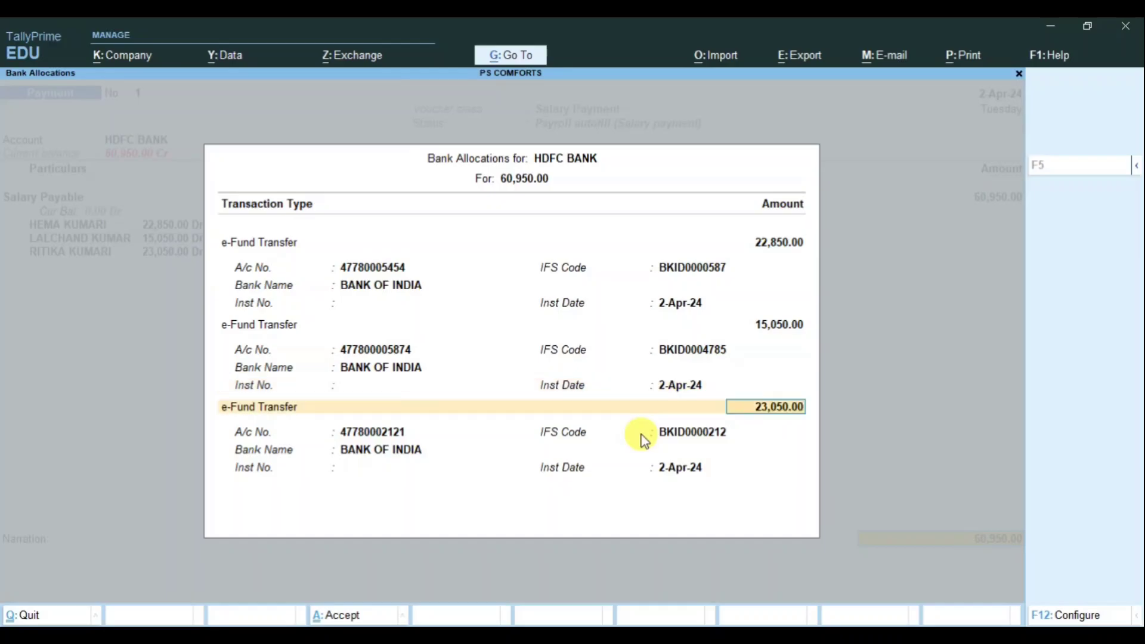
key(Return)
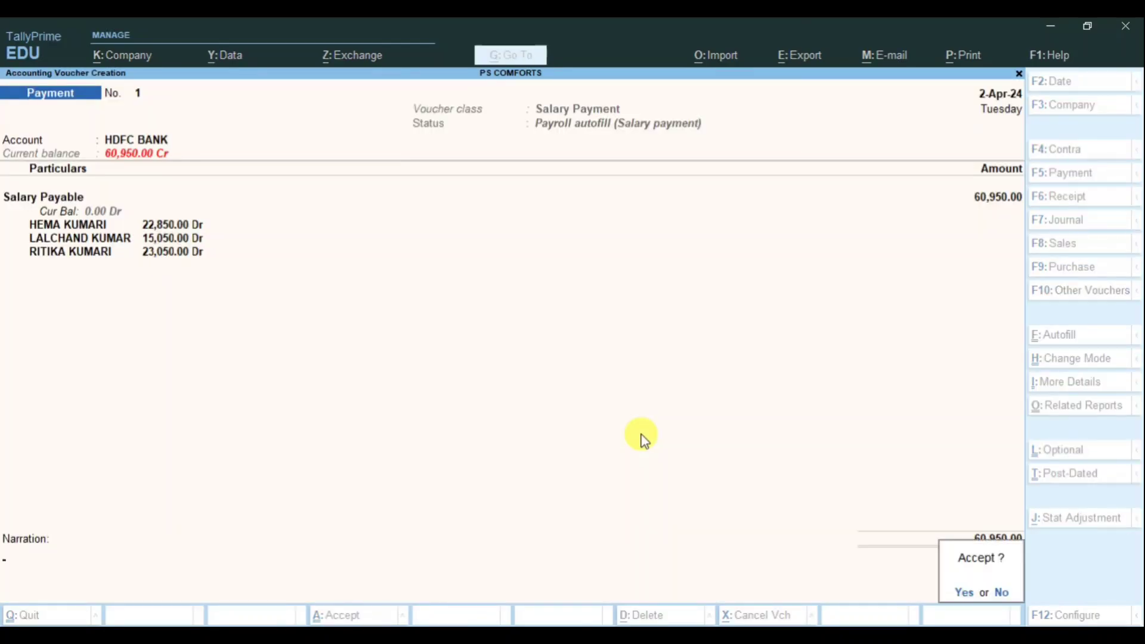
key(Return)
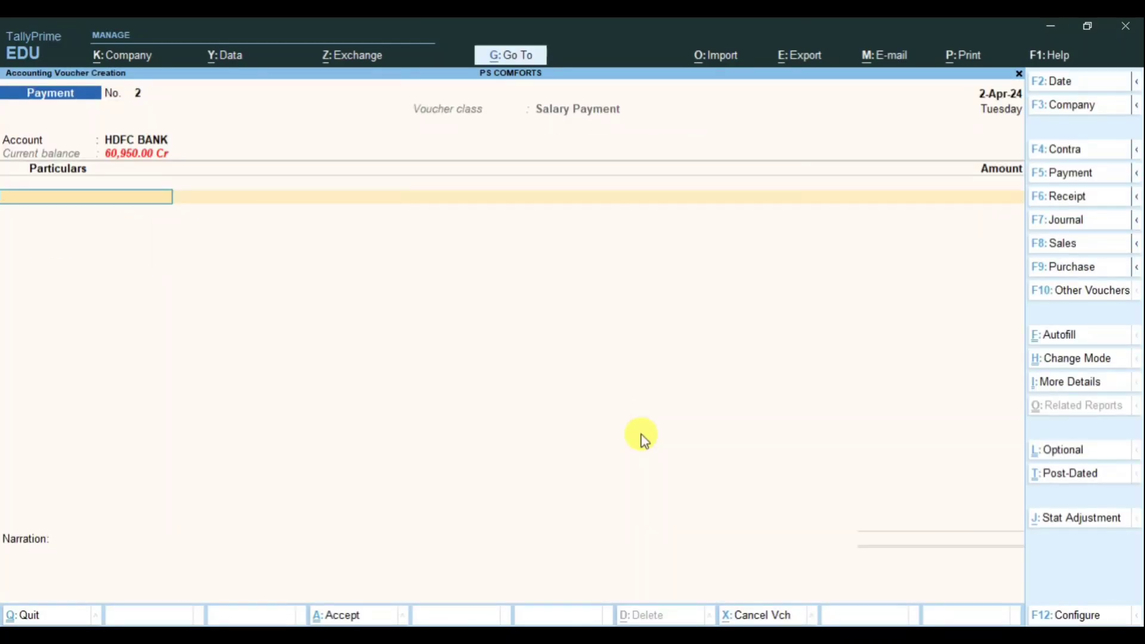
key(Escape)
key(Return)
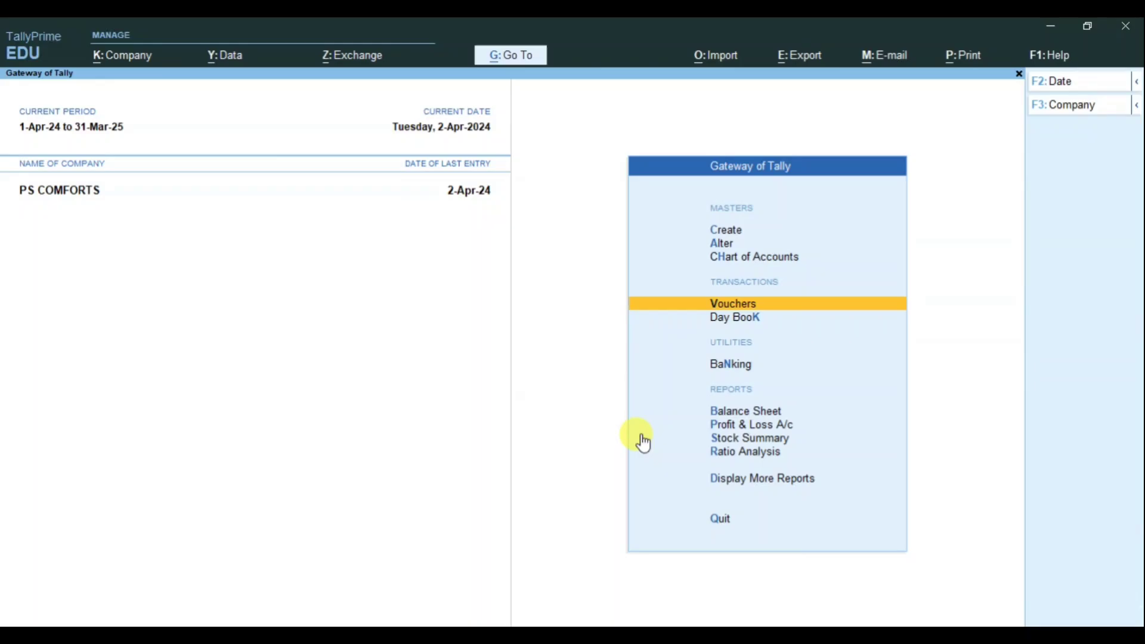
key(Down)
key(Down)
key(Down)
key(Down)
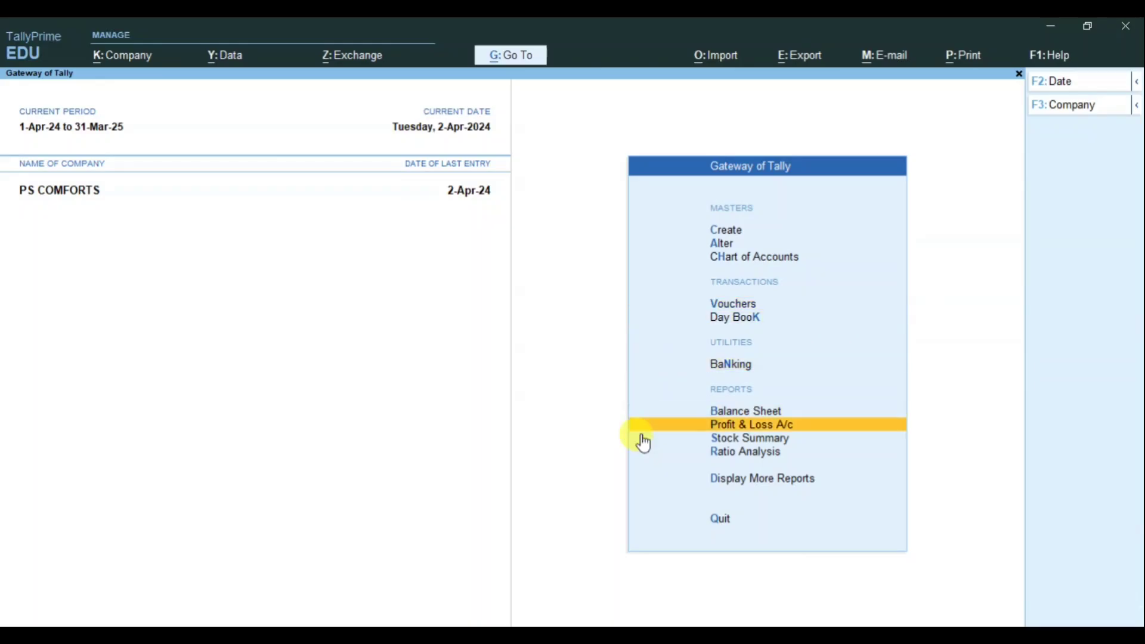
key(Up)
key(Return)
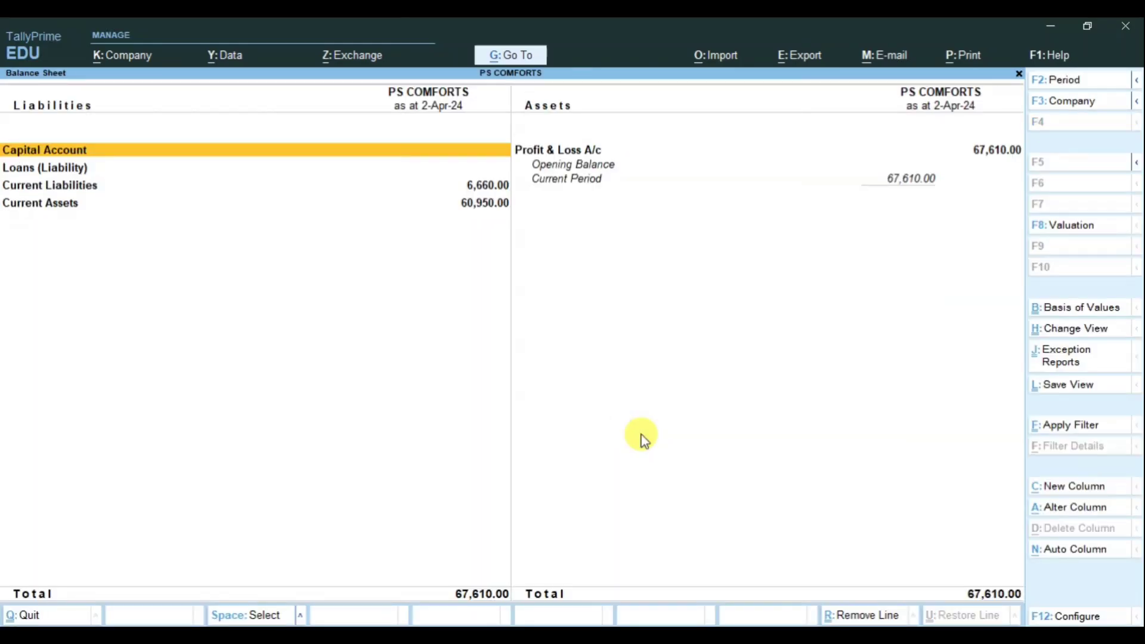
key(alt+F5)
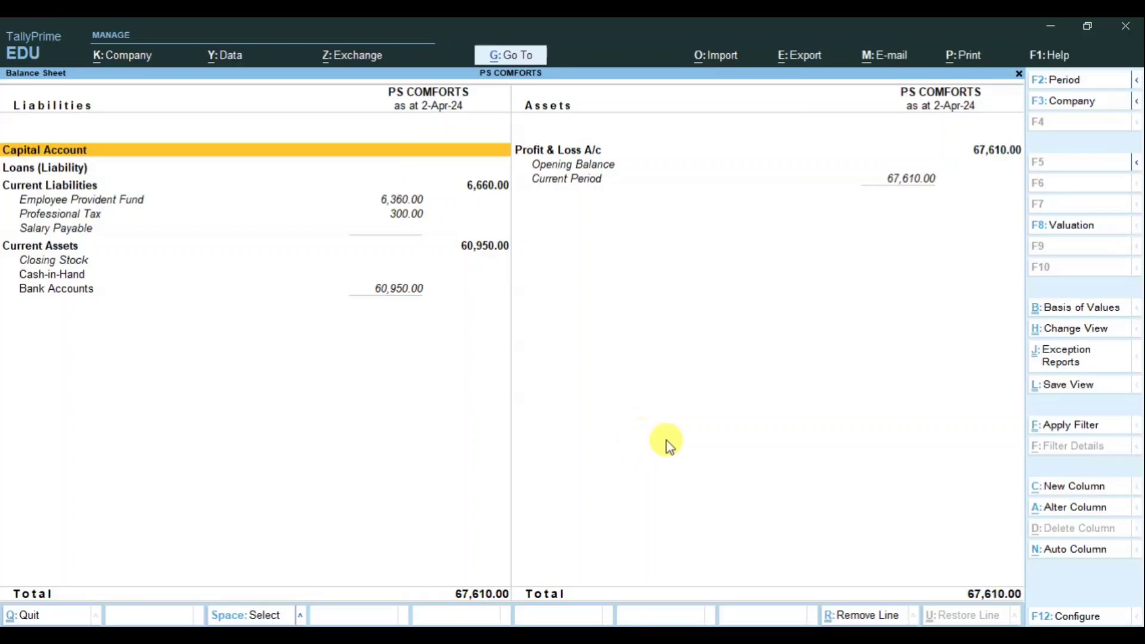
click(59, 229)
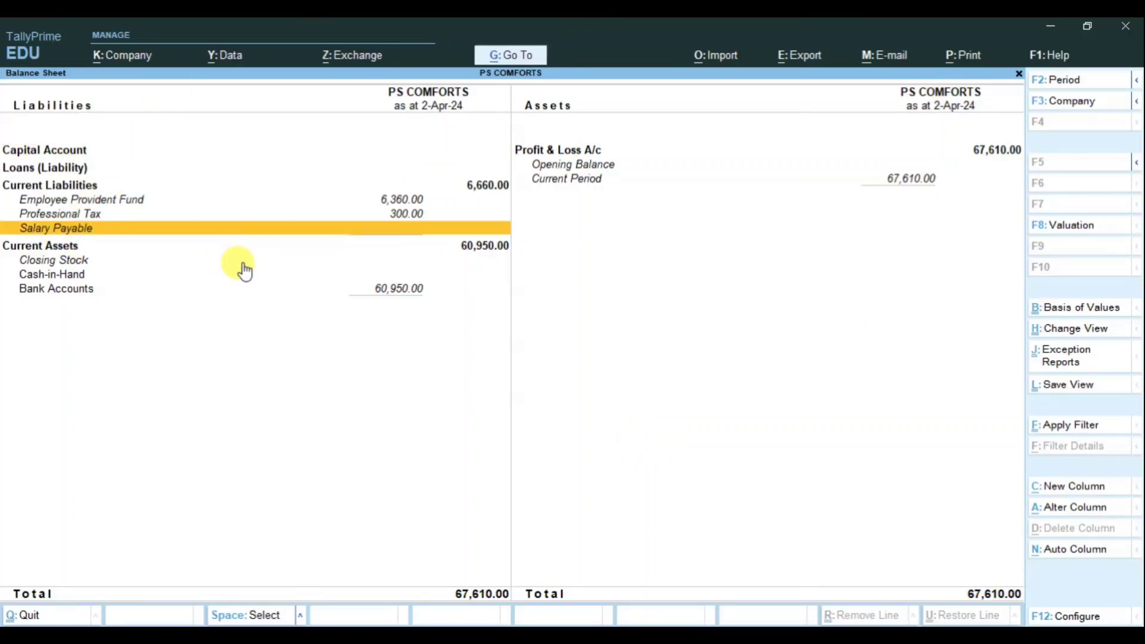
key(Up)
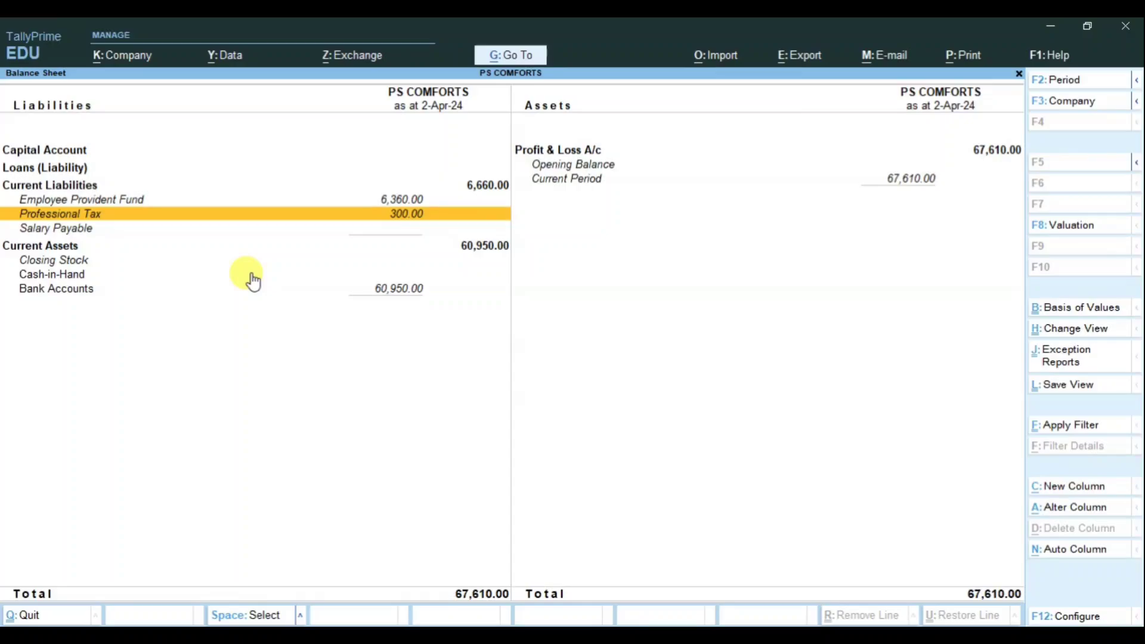
key(Up)
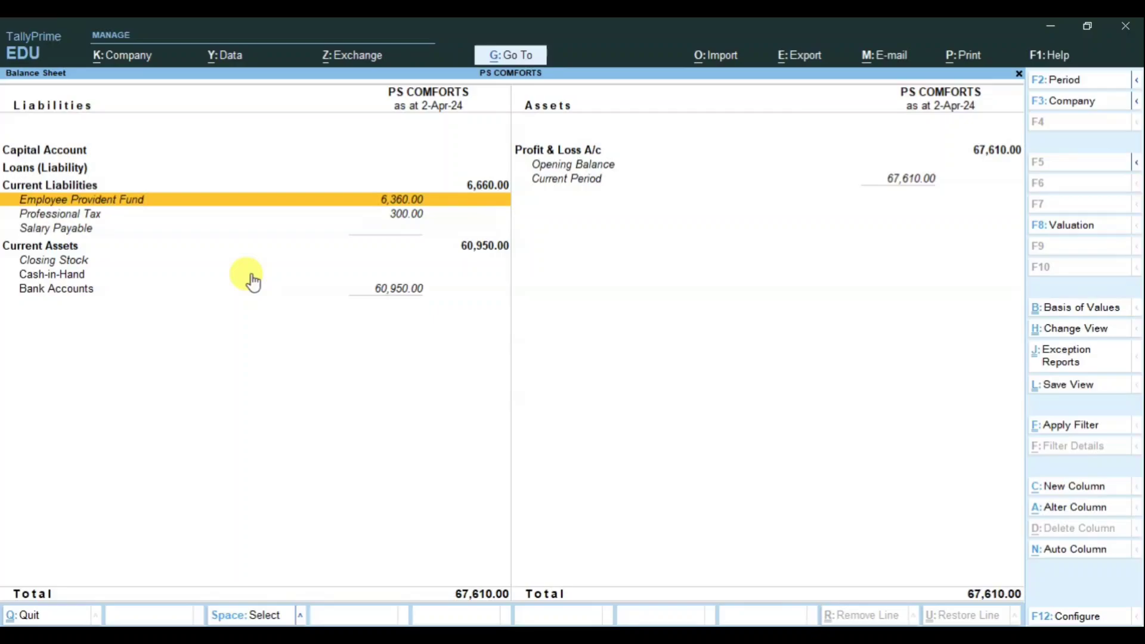
key(Down)
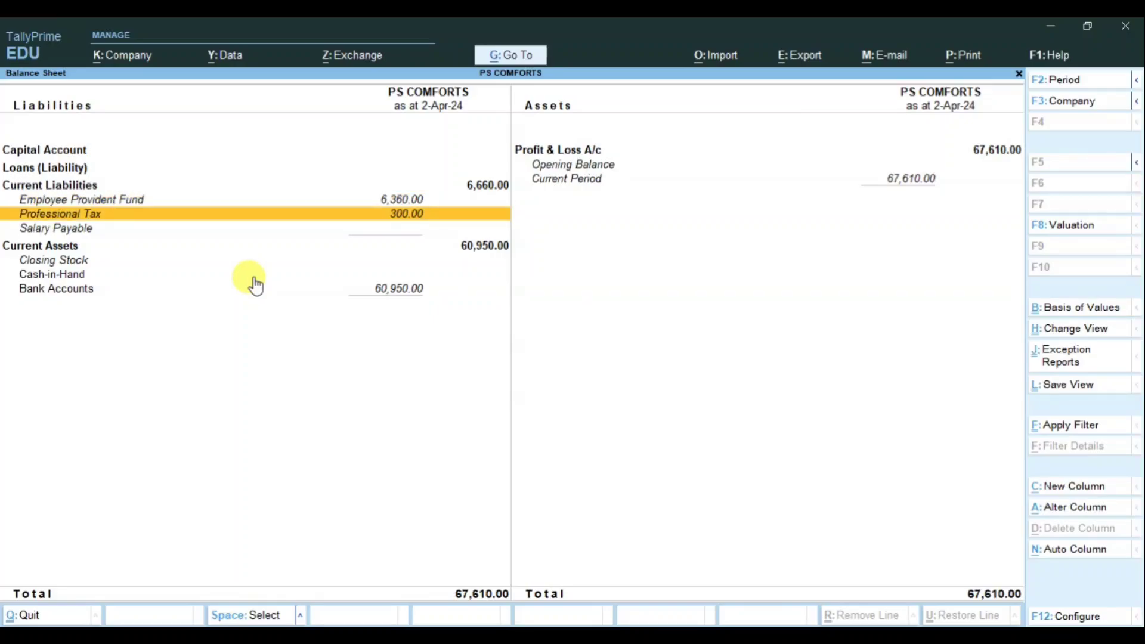
key(Escape)
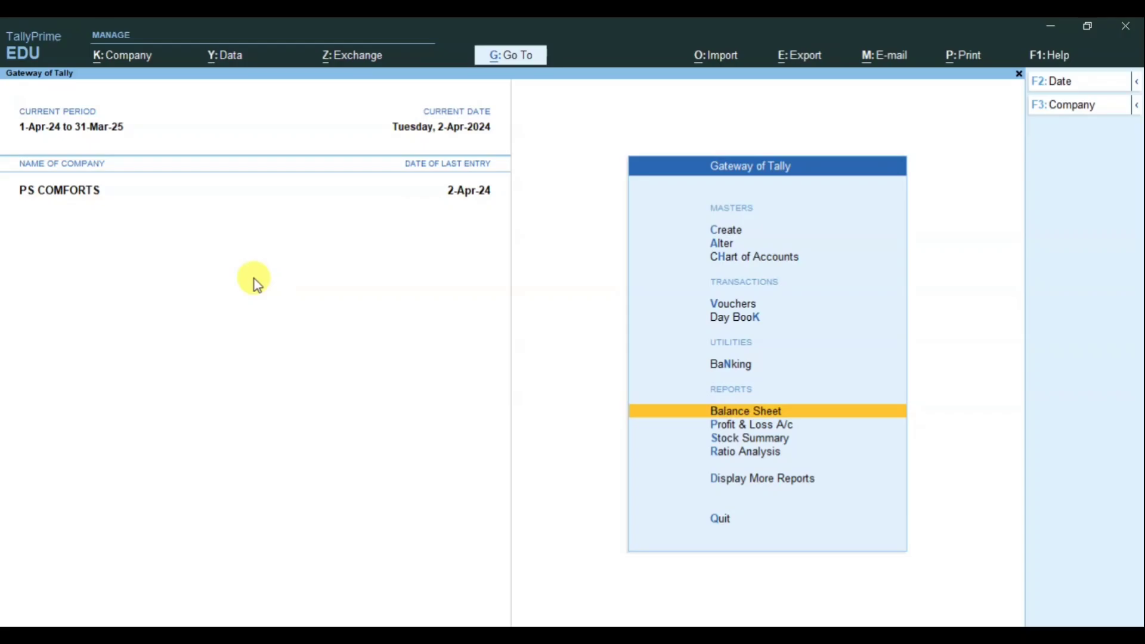
Step: Show the detailed Profit & Loss A/c and review Absent income 4,400.00 and Nett Loss 67,610.00
key(Down)
key(Return)
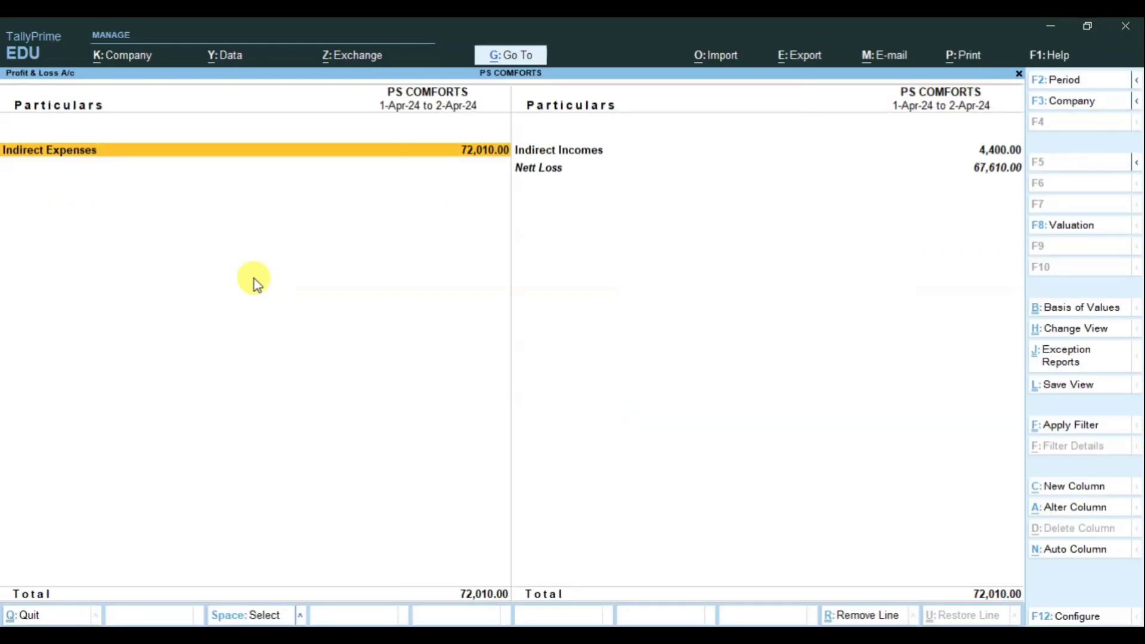
key(alt+F5)
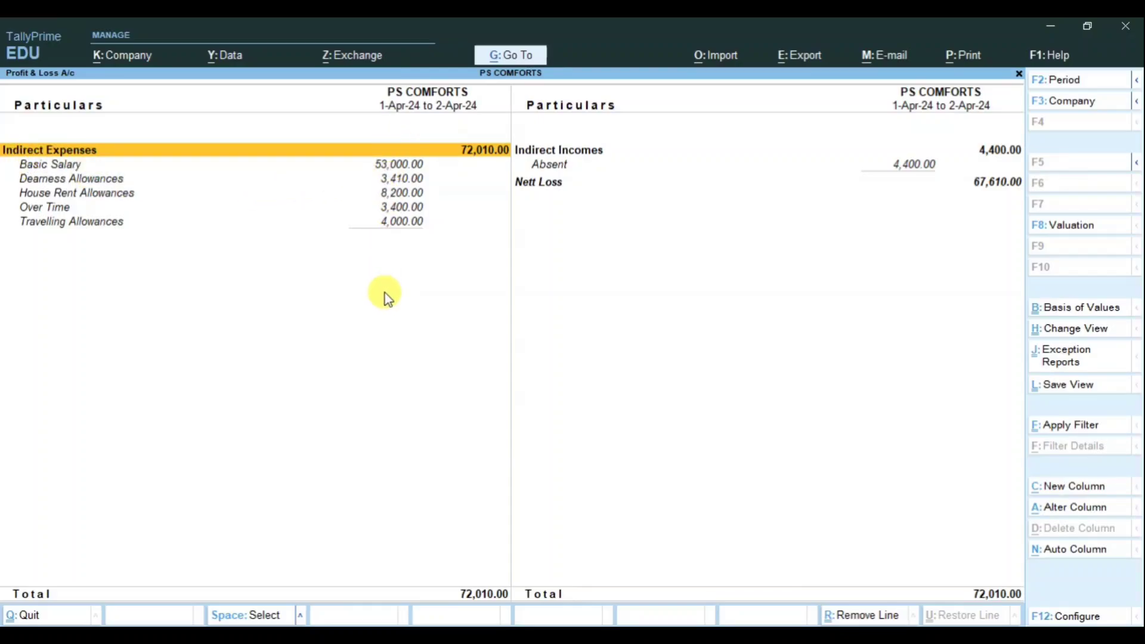
click(616, 156)
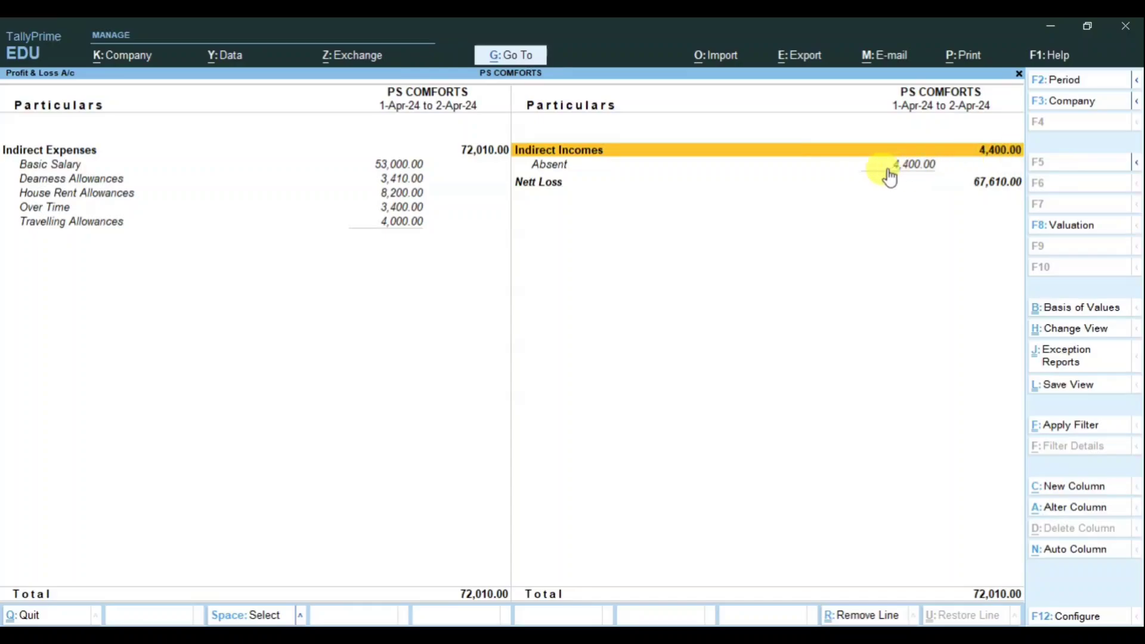
click(552, 182)
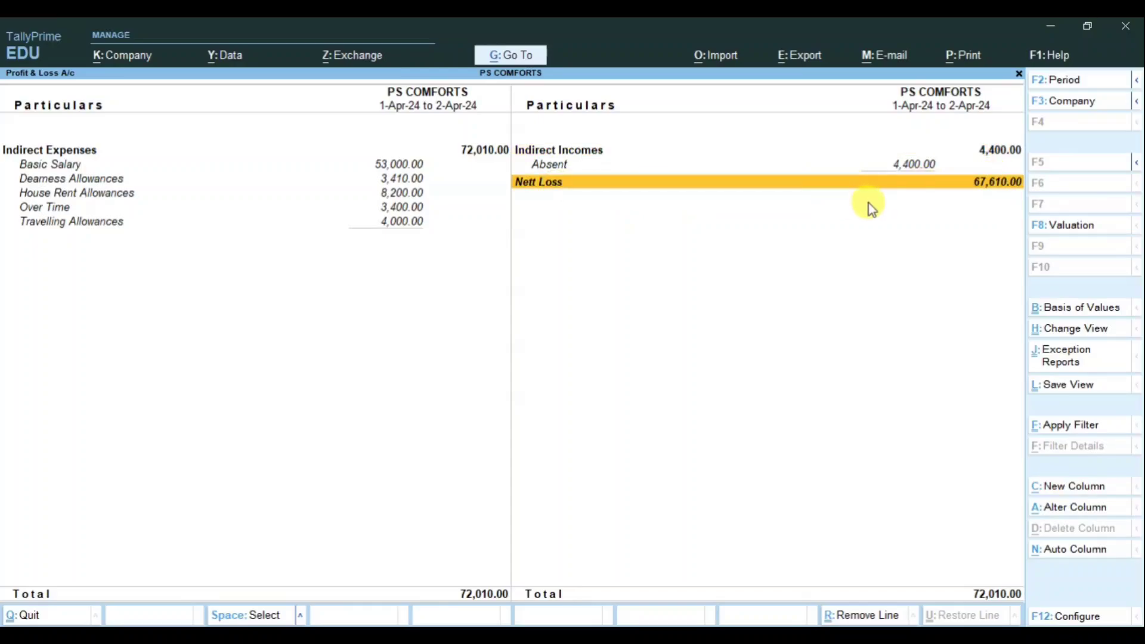